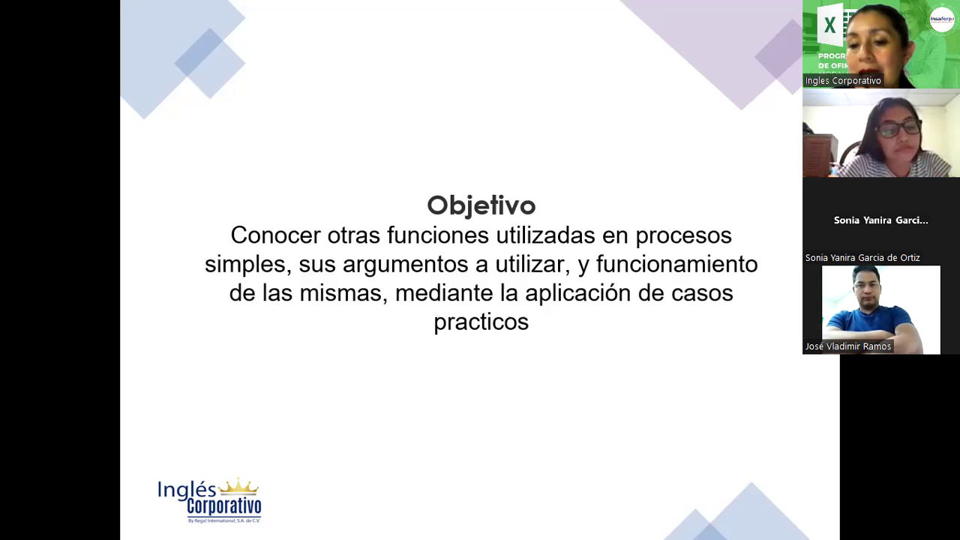
Step: Advance from the Objetivo slide to the CONCATENAR slide that explains the function's arguments
key(Right)
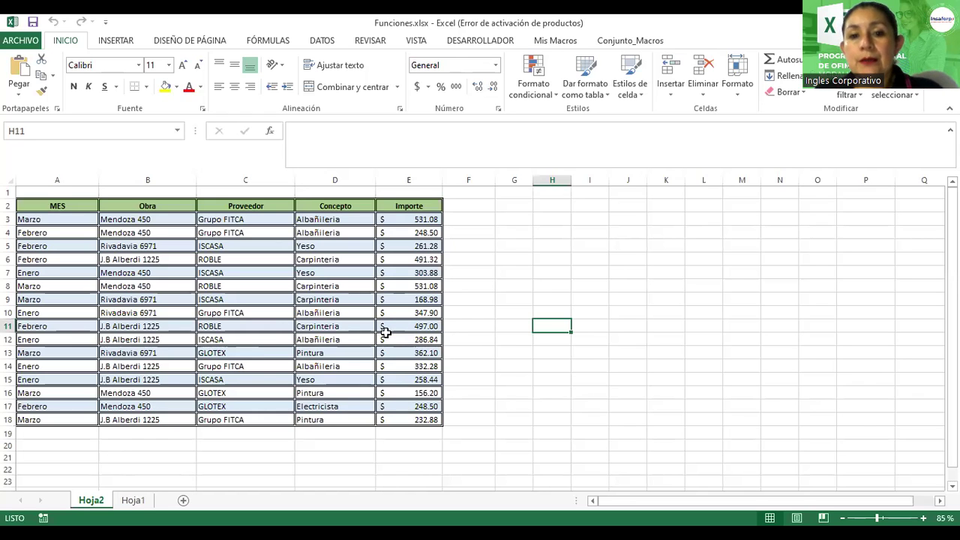
Step: On Hoja1, insert a WordArt title reading 'Función Concatenar'
scroll(385, 330, up, 2)
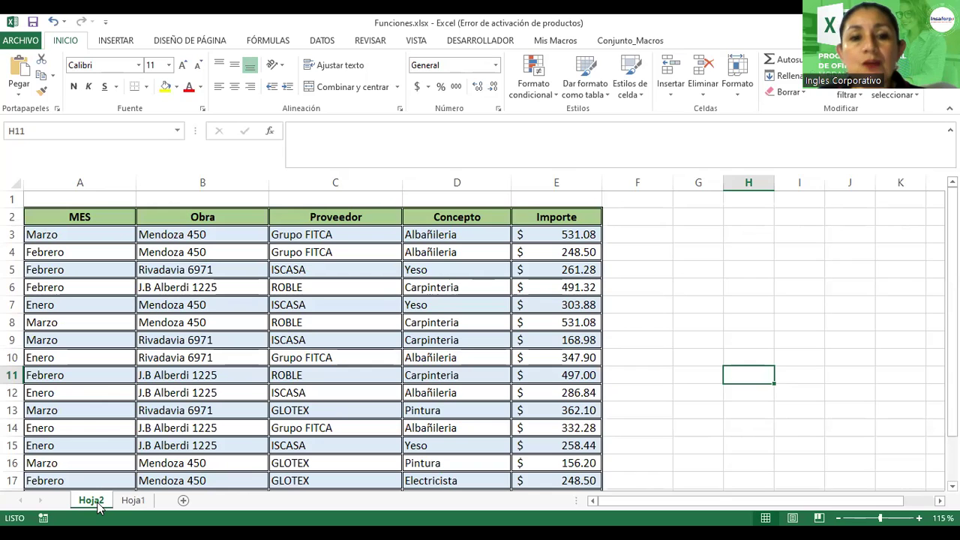
click(135, 501)
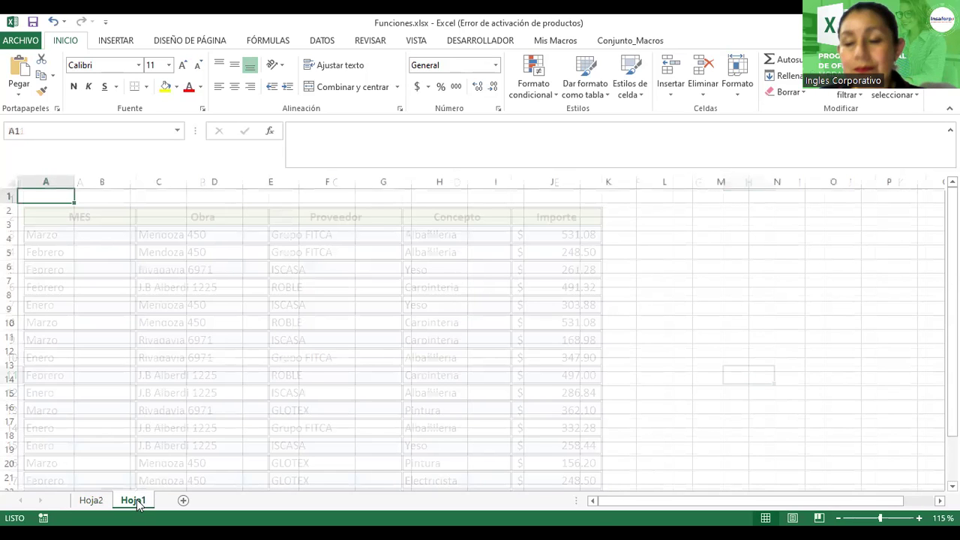
click(132, 43)
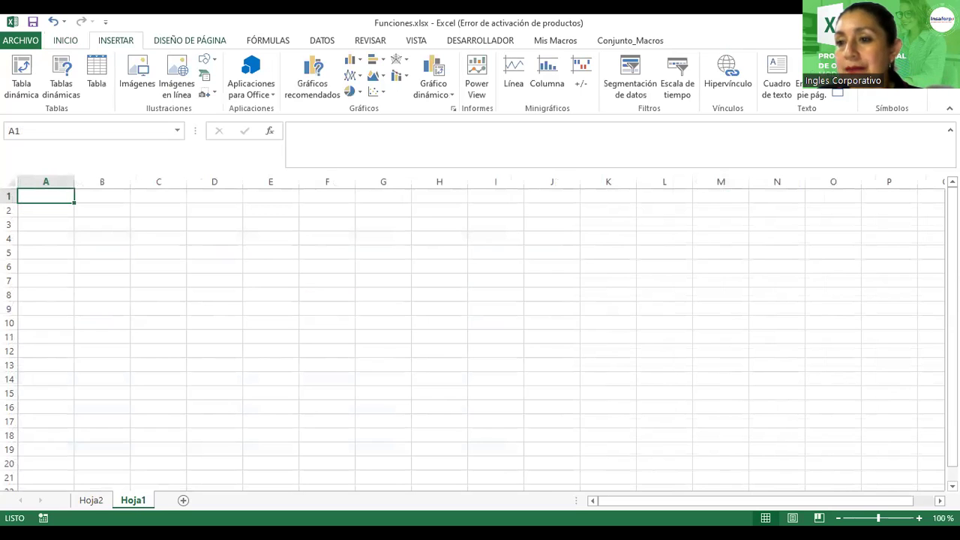
click(843, 86)
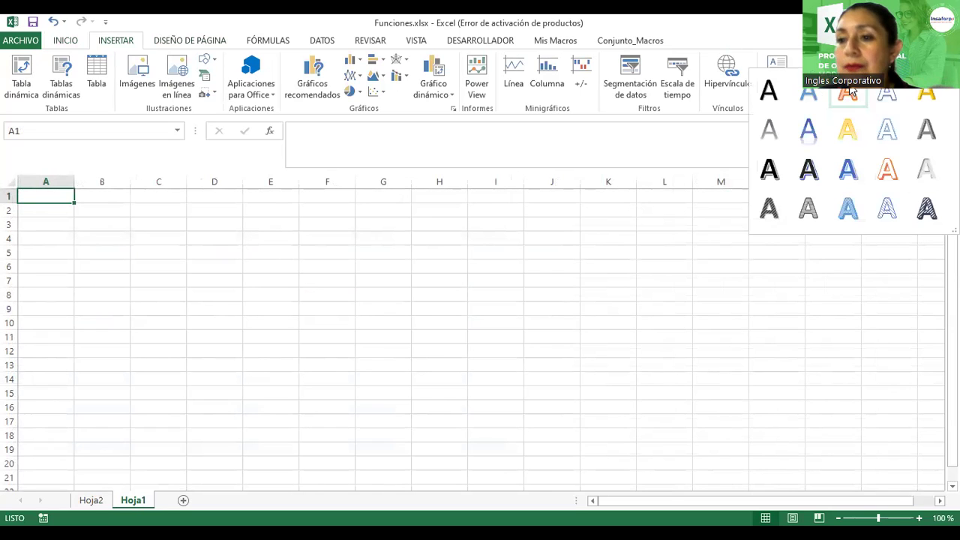
click(809, 172)
text(Función C)
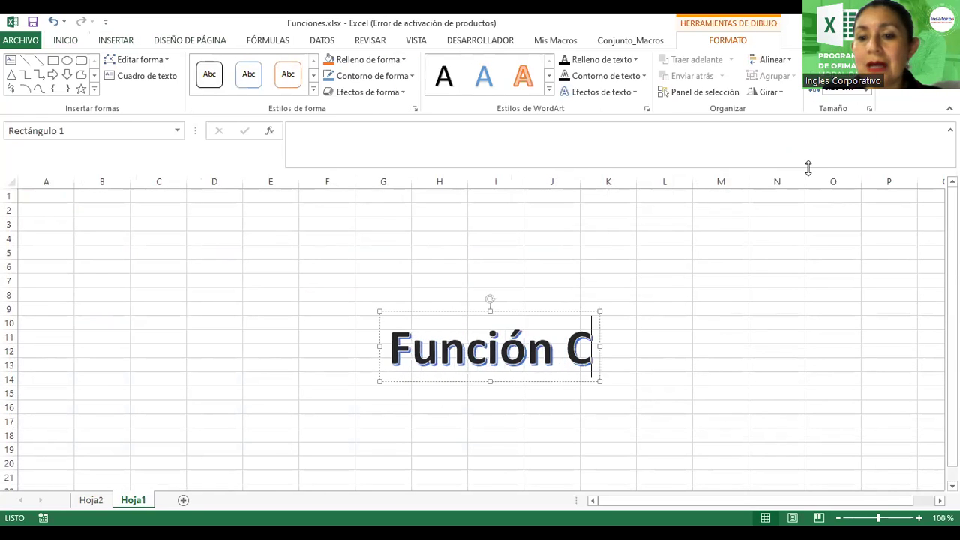
text(onta)
key(BackSpace)
key(BackSpace)
text(catenar)
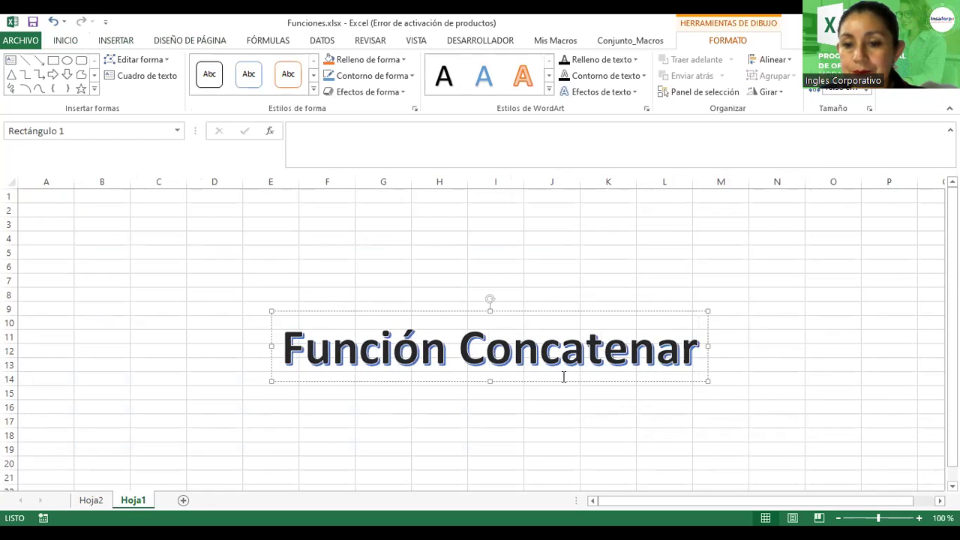
Step: Shrink the title to about 36 point and place it at the top over columns B–F
drag(564, 377, 509, 246)
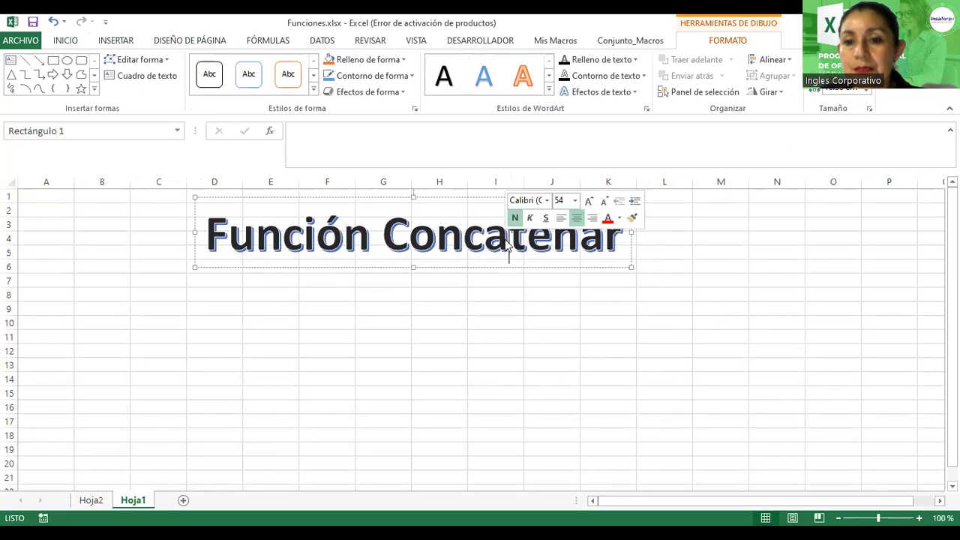
triple_click(507, 242)
click(605, 201)
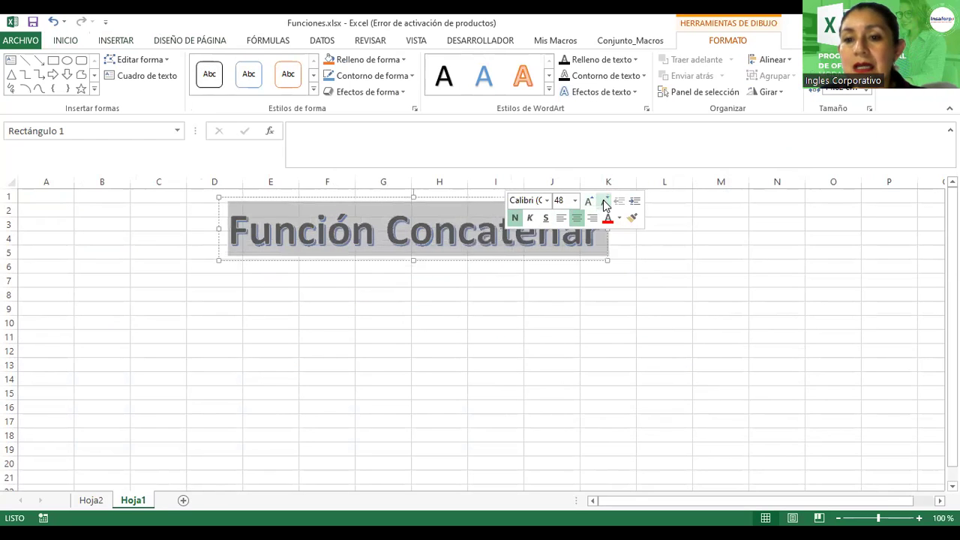
click(605, 201)
click(605, 201)
click(605, 201)
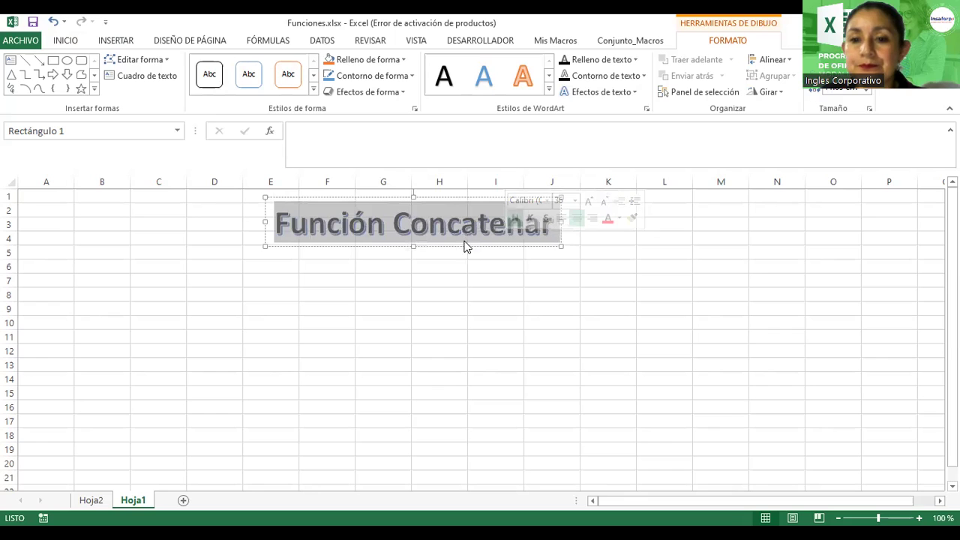
drag(465, 246, 282, 238)
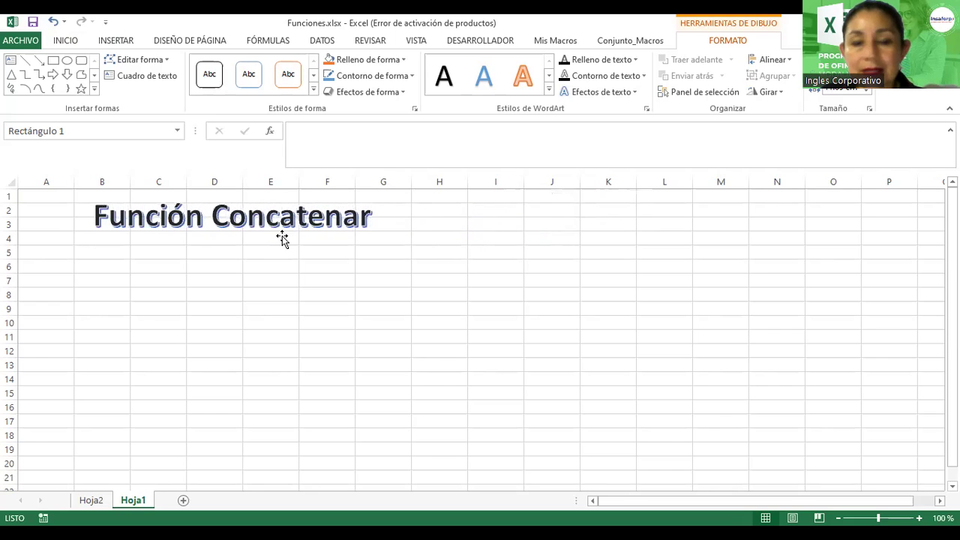
click(232, 279)
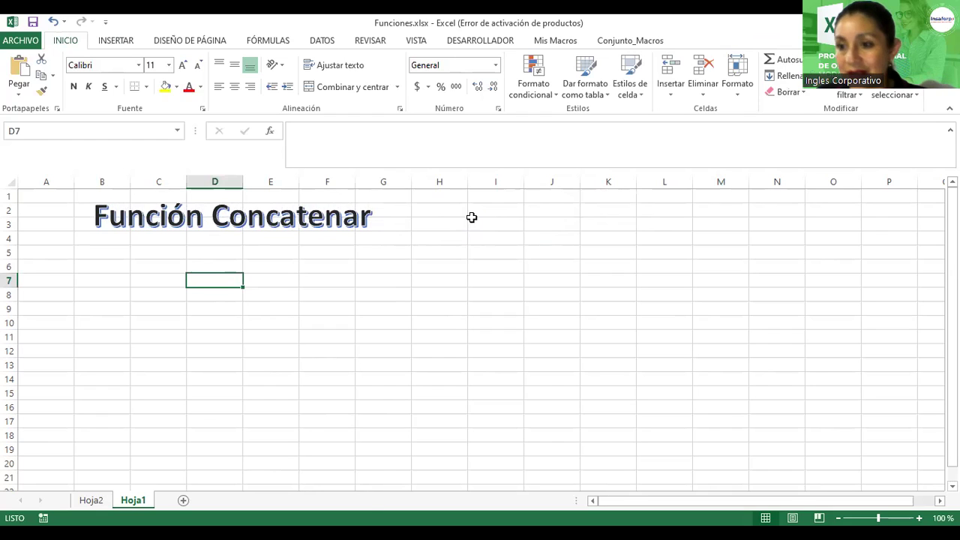
Step: Enter the headers Apellidos, Nombres and Resultado in B5:D5
click(120, 266)
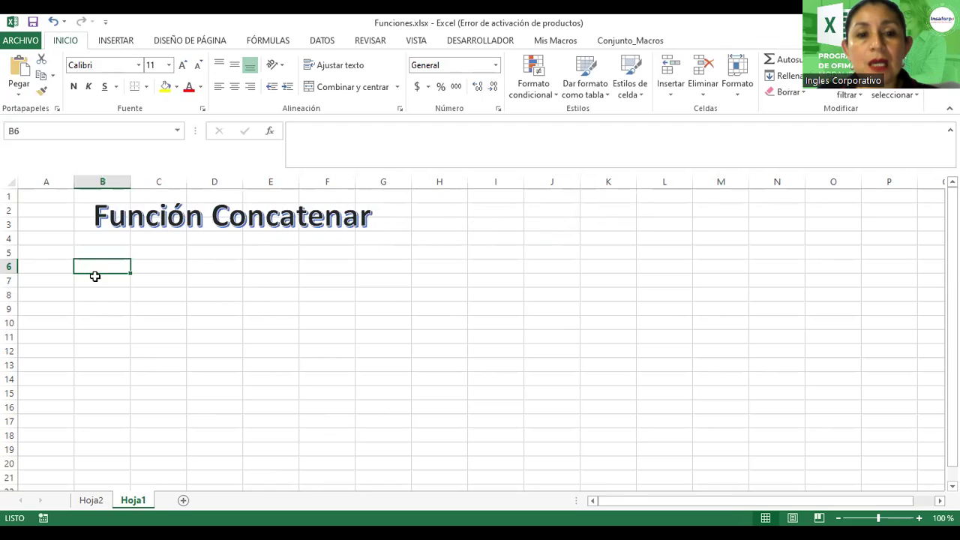
scroll(96, 264, up, 4)
click(168, 305)
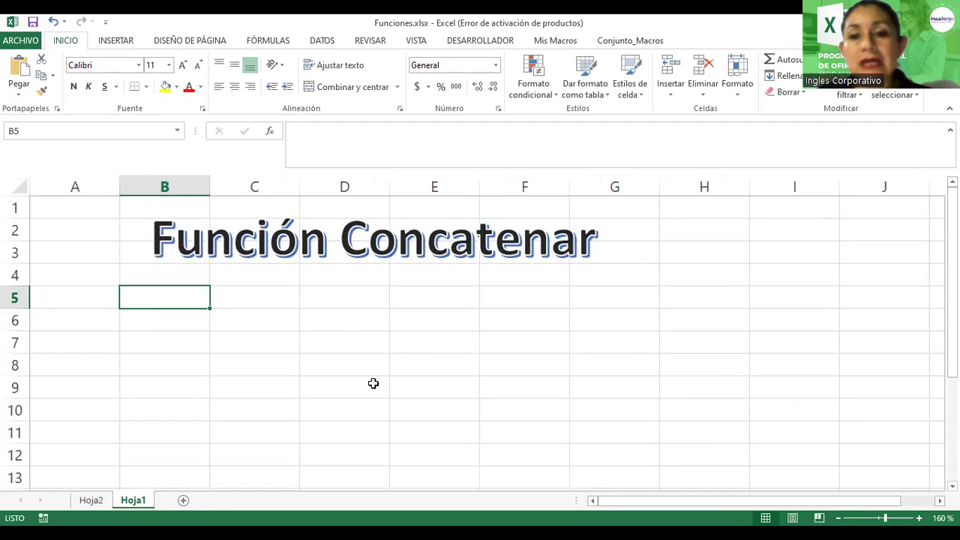
text(Apellidos)
key(Tab)
text(Nombres)
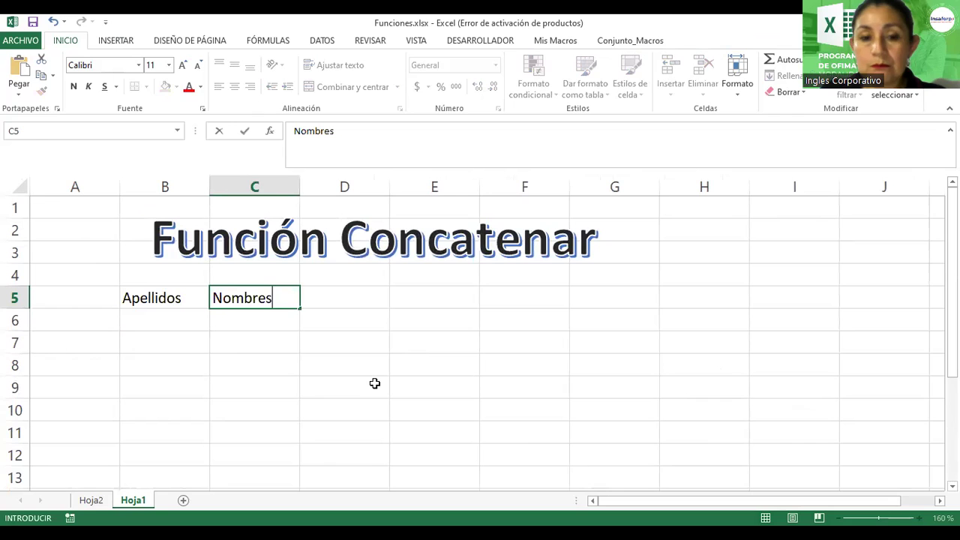
key(Left)
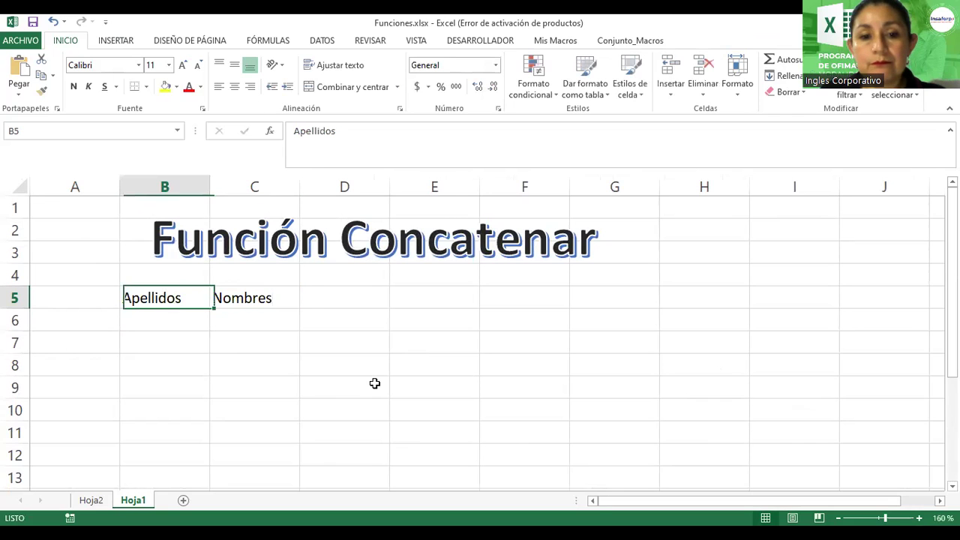
key(Right)
key(Right)
text(Resultado)
key(Left)
key(Left)
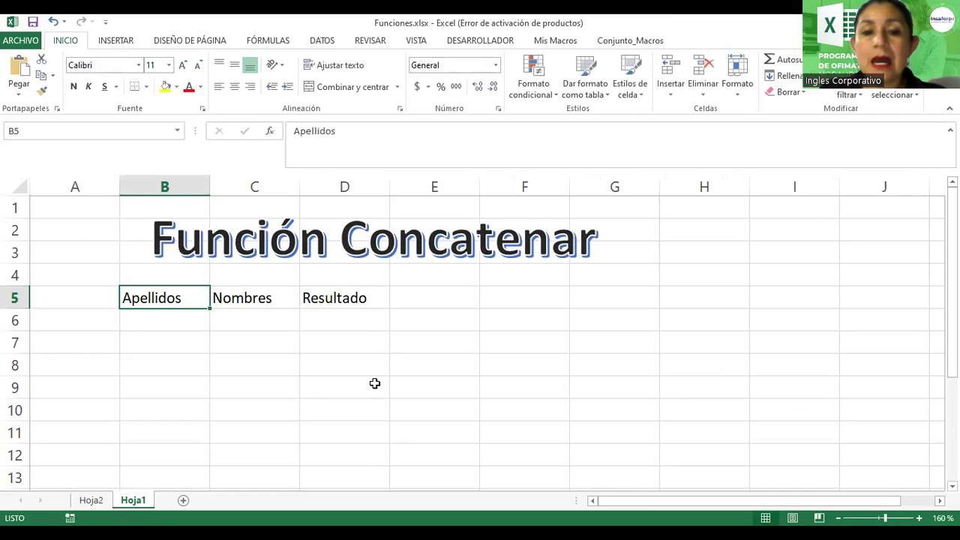
Step: Fill B6:C8 with three sample surnames and first names
key(Down)
text(Martínez)
key(Tab)
text(Camila)
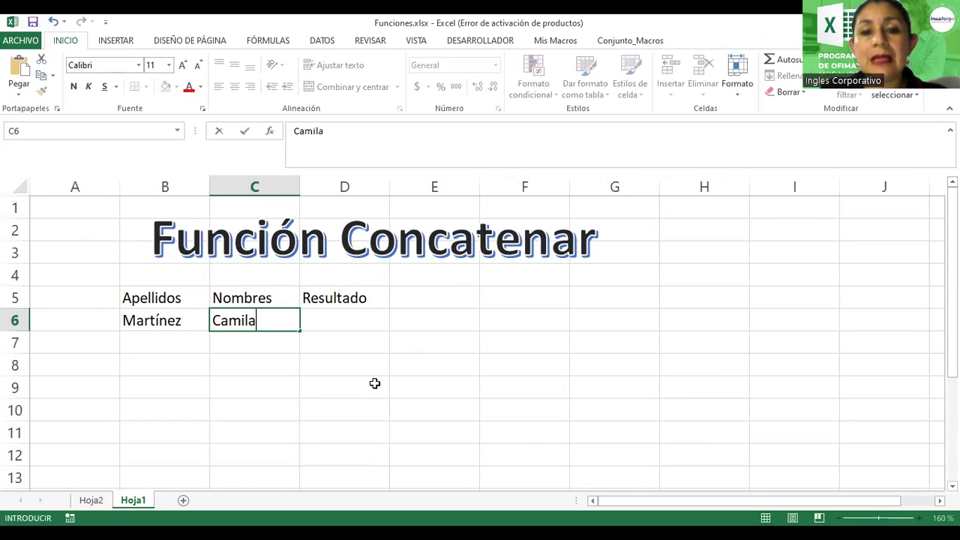
key(Return)
key(Left)
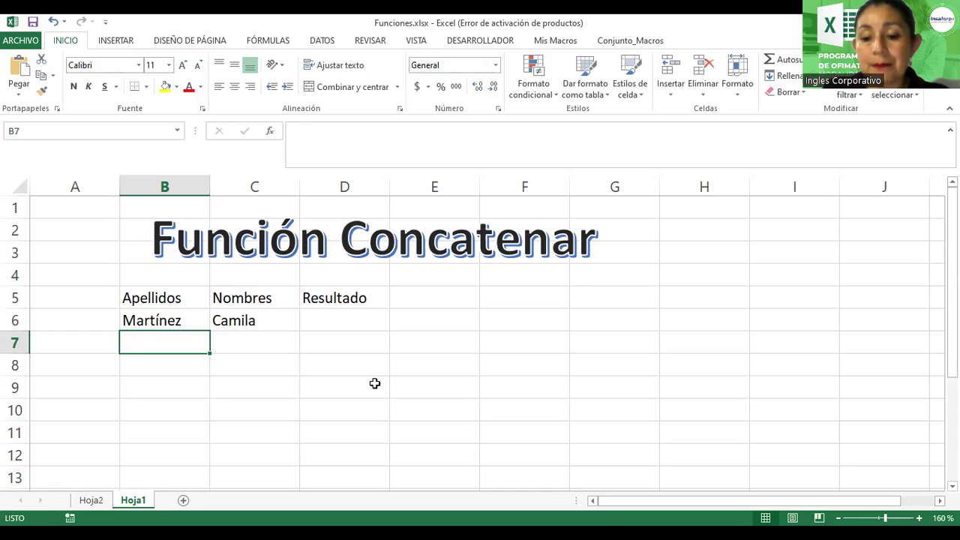
text(Pérez)
key(Tab)
text(José)
key(Return)
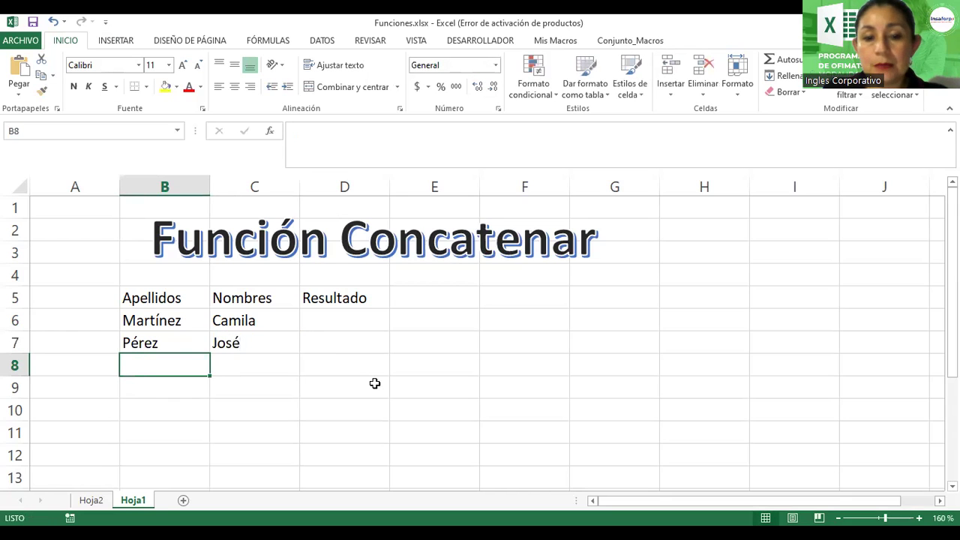
text(Alvarez)
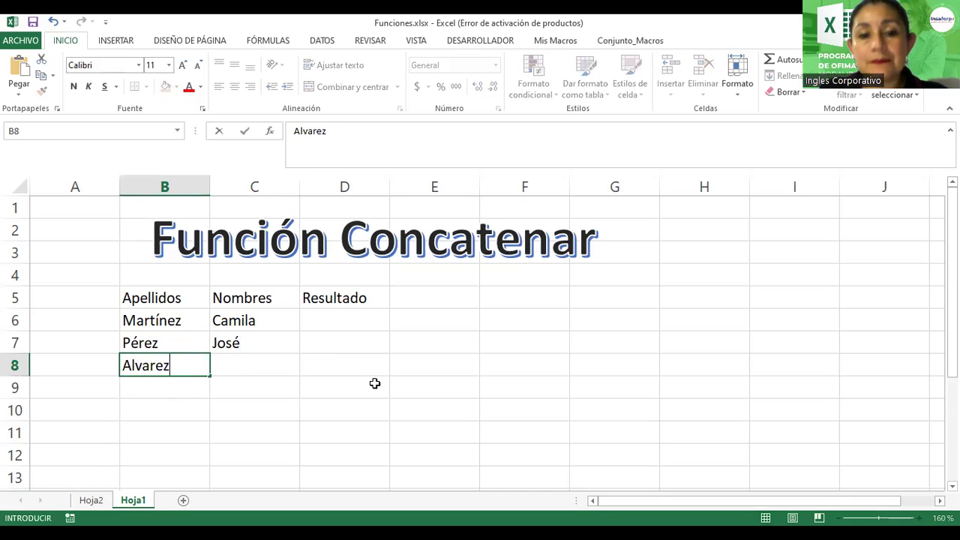
key(Tab)
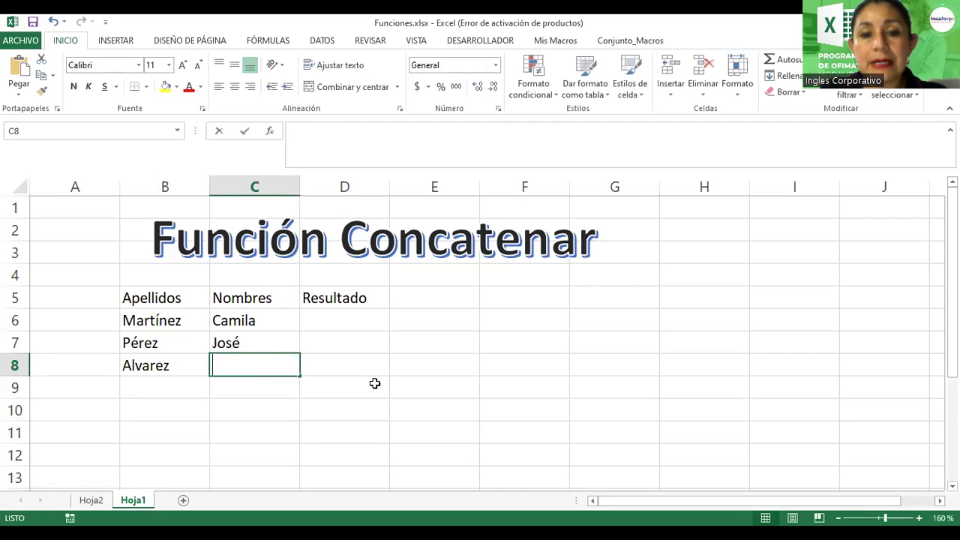
text(Mar{ia)
key(BackSpace)
key(BackSpace)
key(BackSpace)
text(ía)
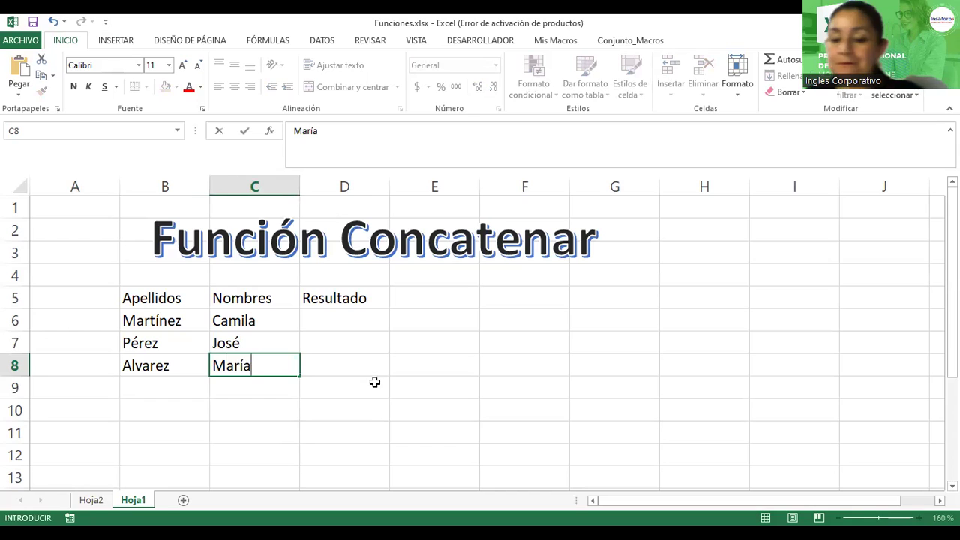
key(Return)
Step: Rename the D5 header to 'Resultado 1'
click(374, 318)
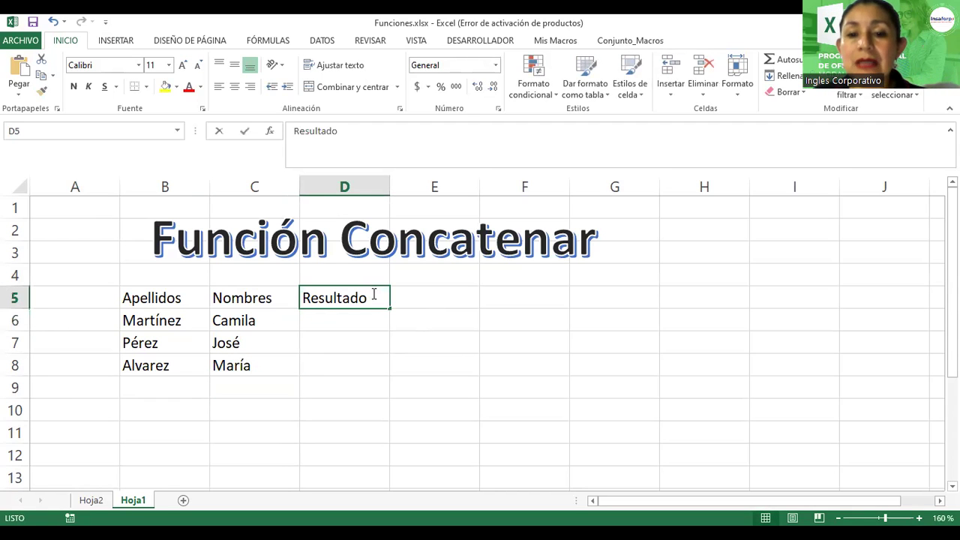
double_click(375, 295)
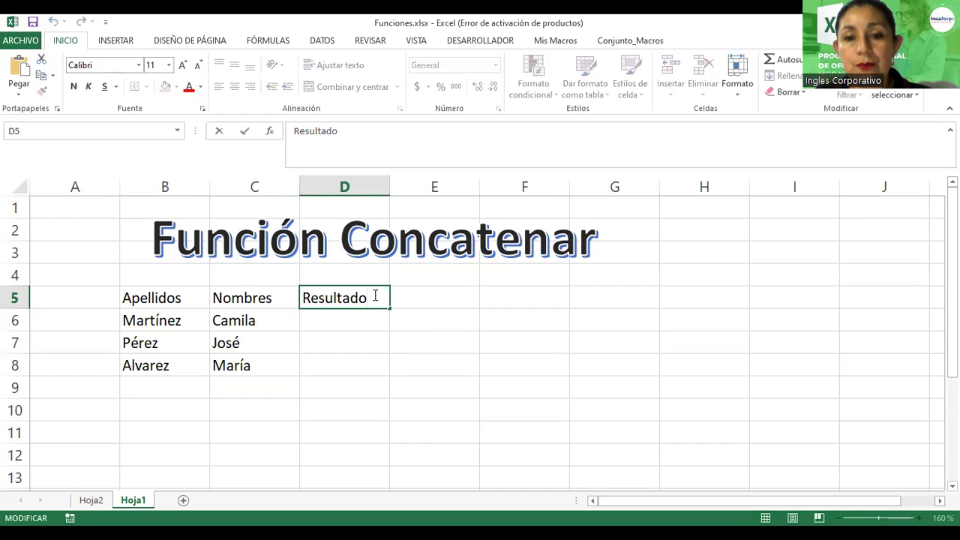
text(1)
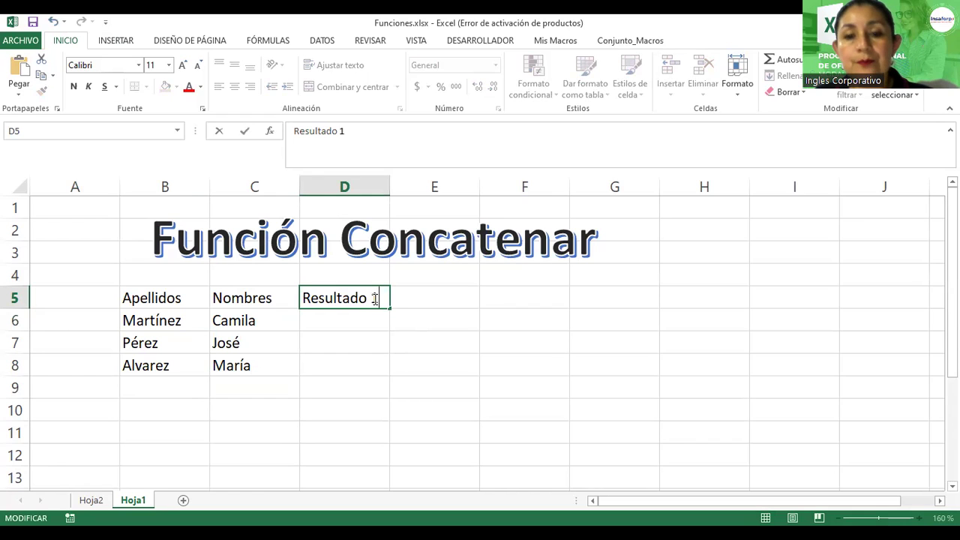
key(Return)
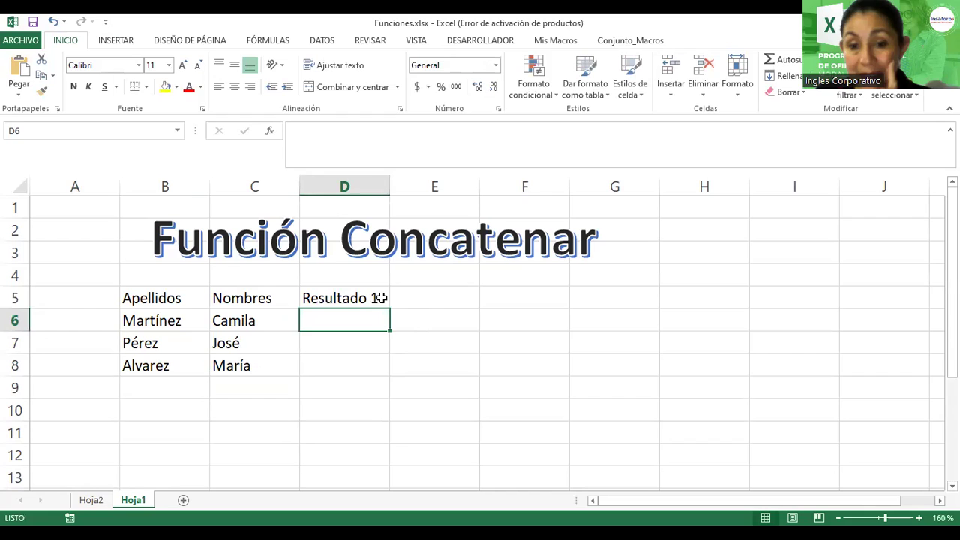
Step: Glance at Hoja2, then nudge the Hoja1 title slightly up and left
click(411, 298)
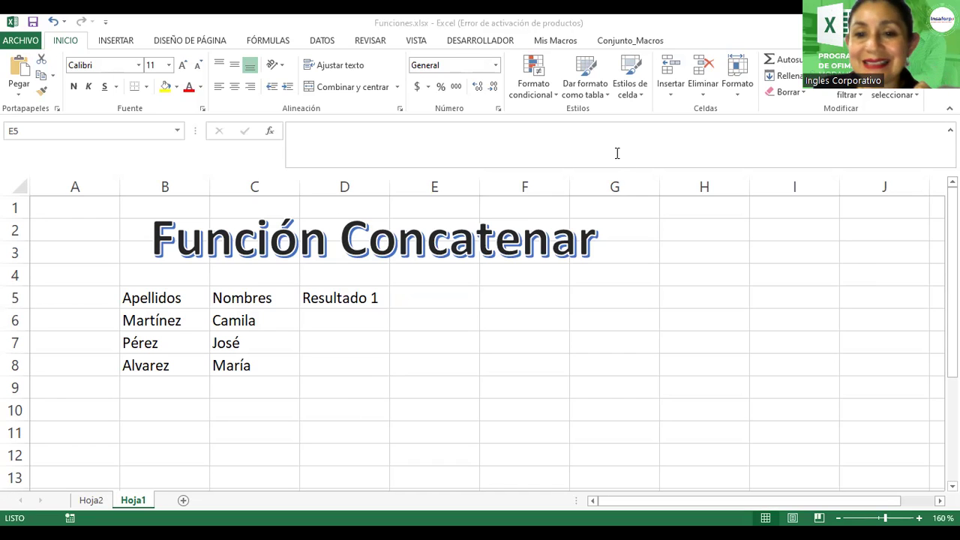
click(102, 504)
click(142, 502)
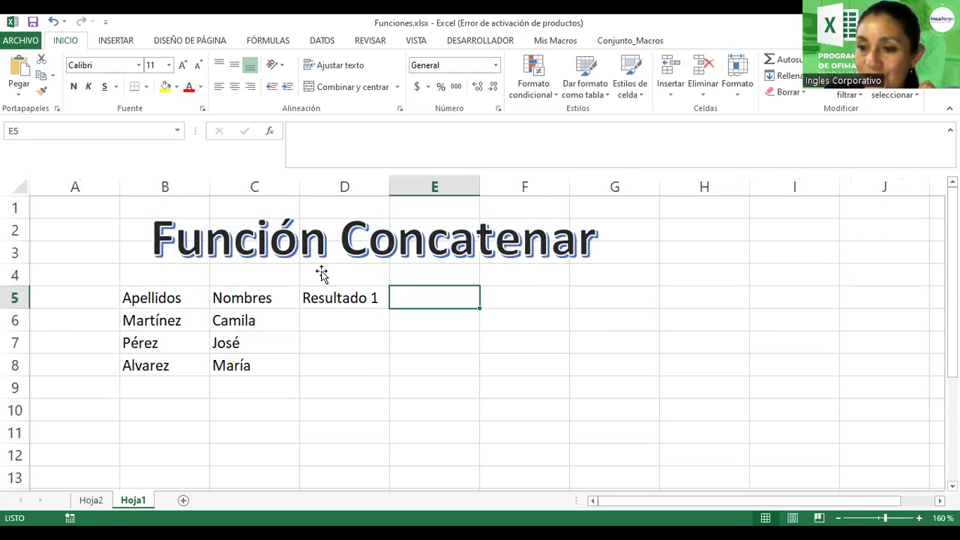
click(367, 264)
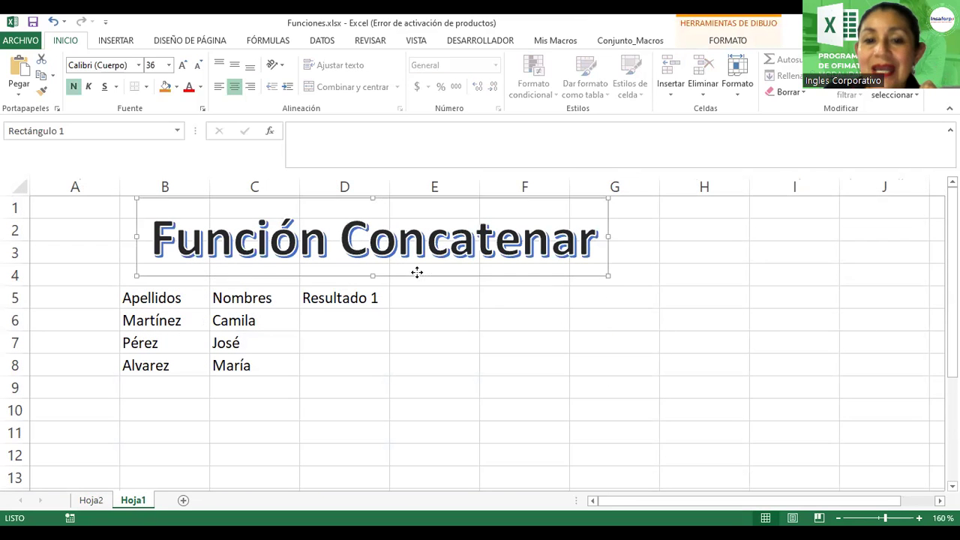
drag(416, 276, 409, 267)
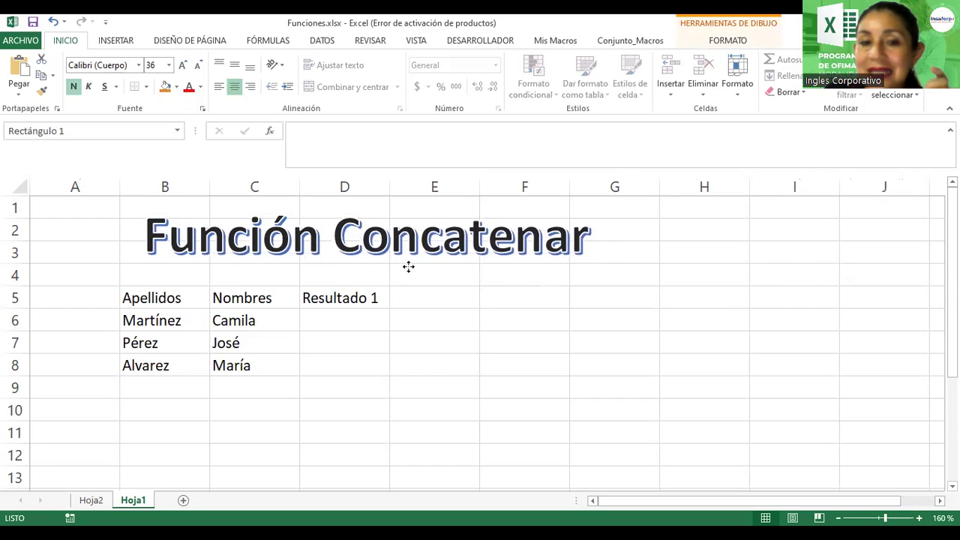
click(510, 297)
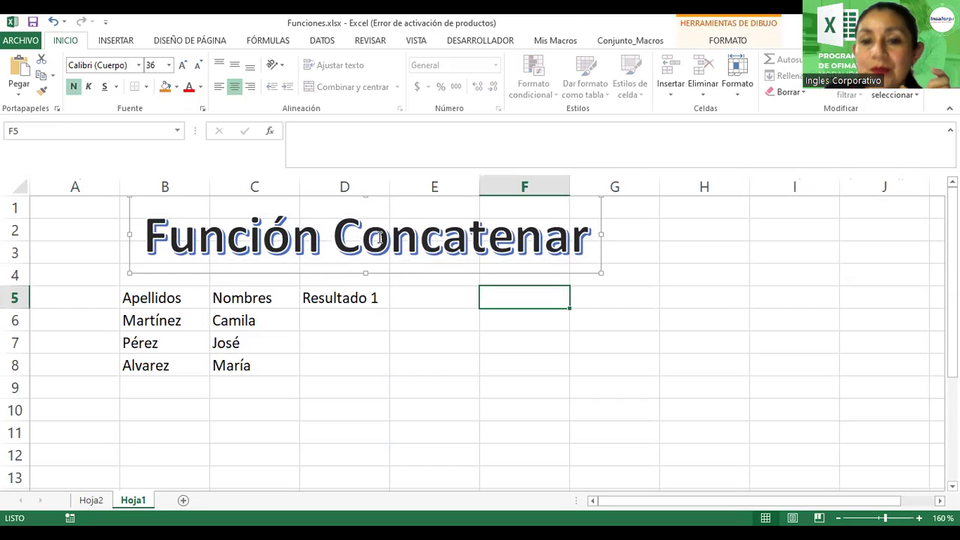
Step: Browse the WordArt styles, then select all of the title text
click(114, 40)
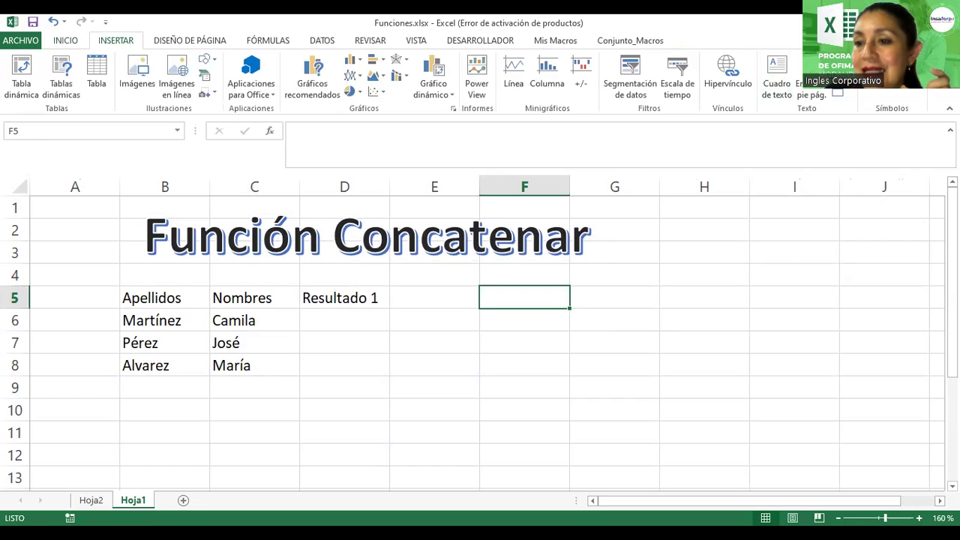
click(837, 83)
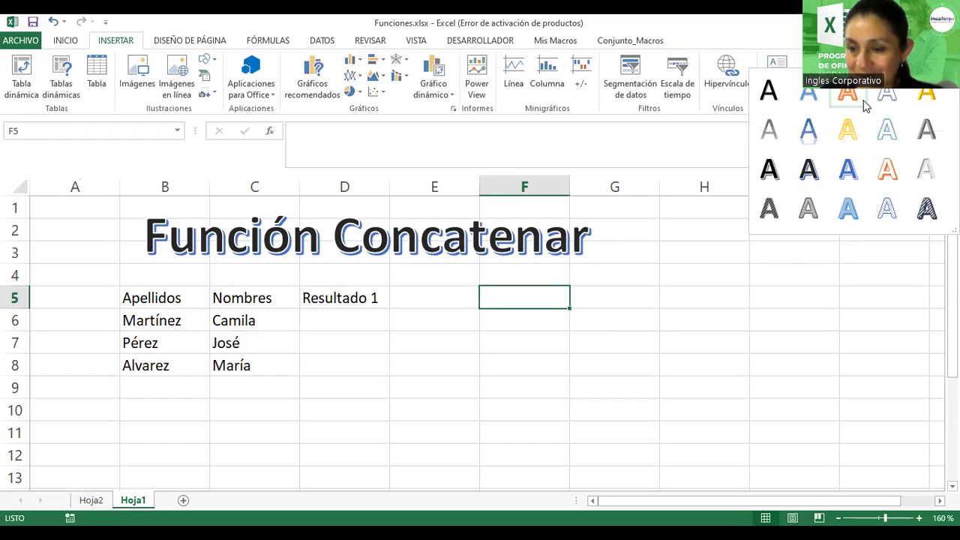
click(454, 250)
double_click(454, 250)
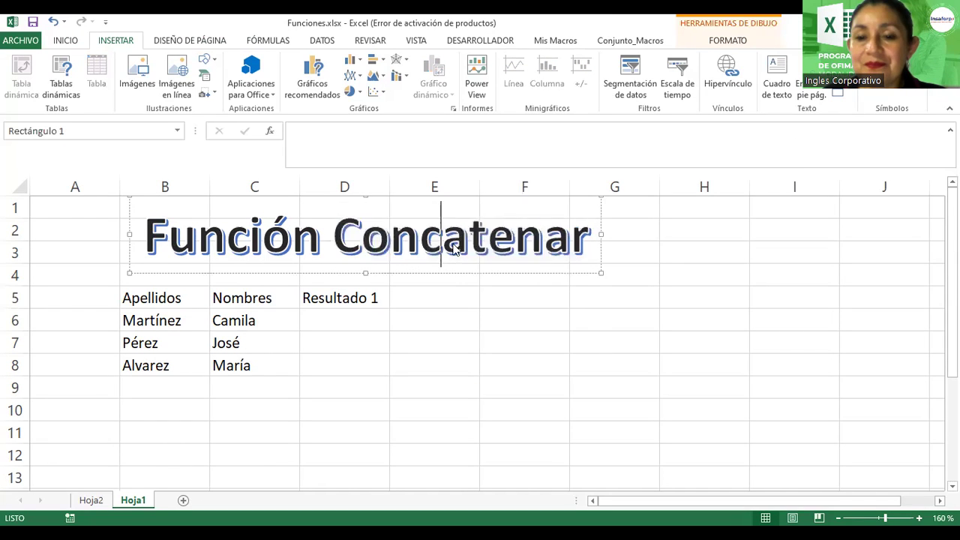
click(160, 236)
click(160, 236)
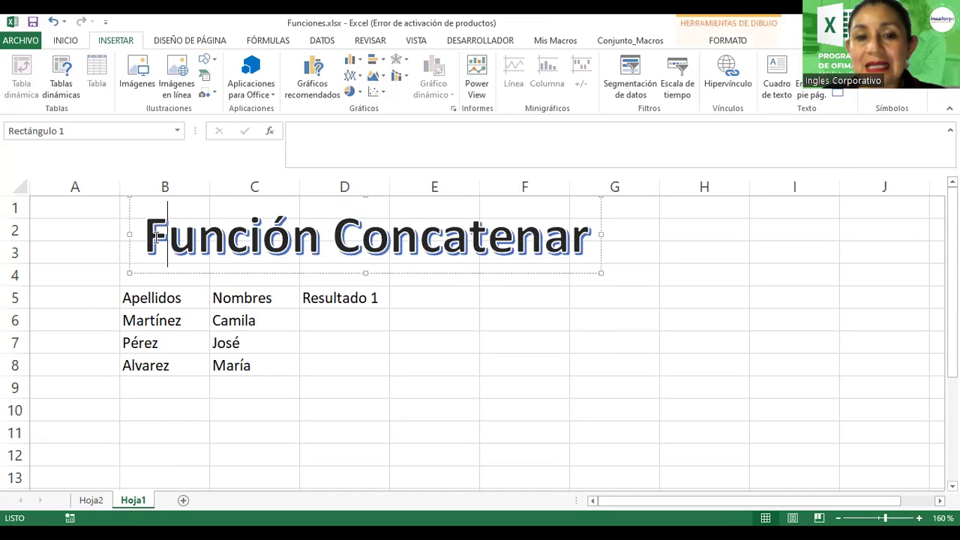
drag(150, 236, 593, 238)
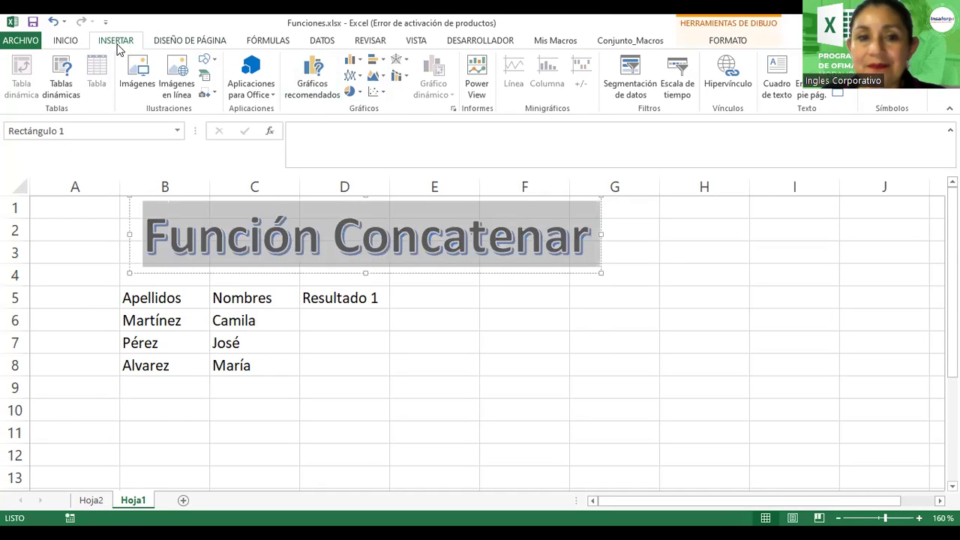
Step: Reduce the title font to 28 point, then select the name table B5:C8
click(77, 42)
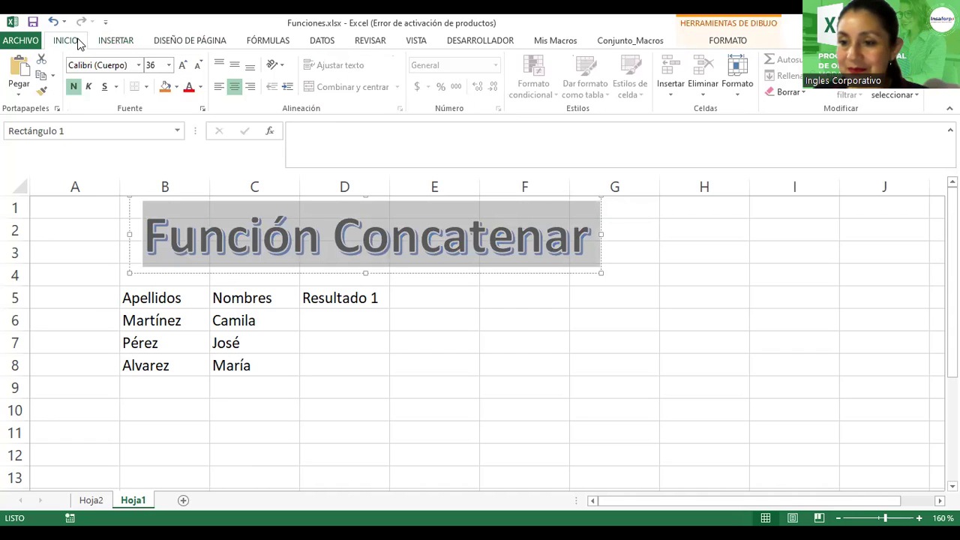
click(197, 65)
click(198, 65)
key(Escape)
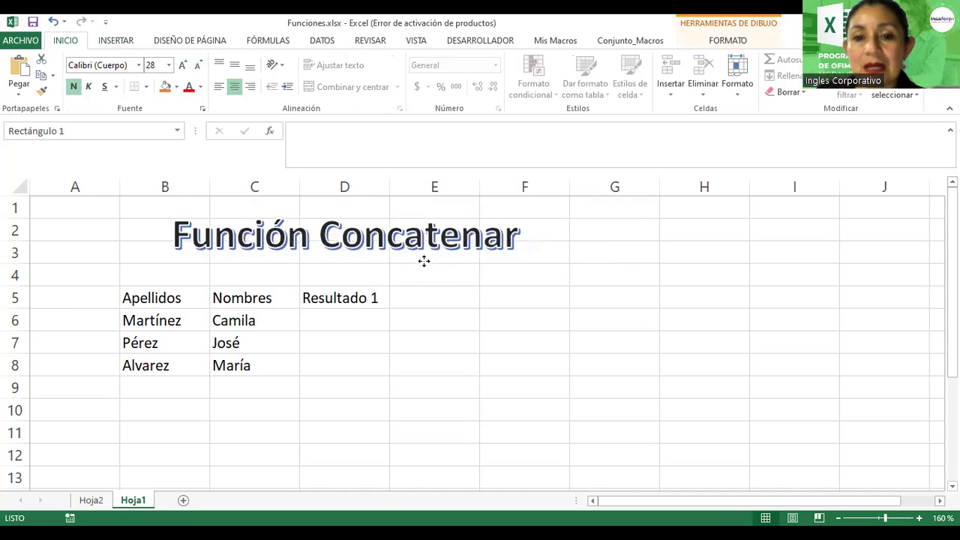
click(266, 318)
click(155, 300)
drag(155, 300, 252, 365)
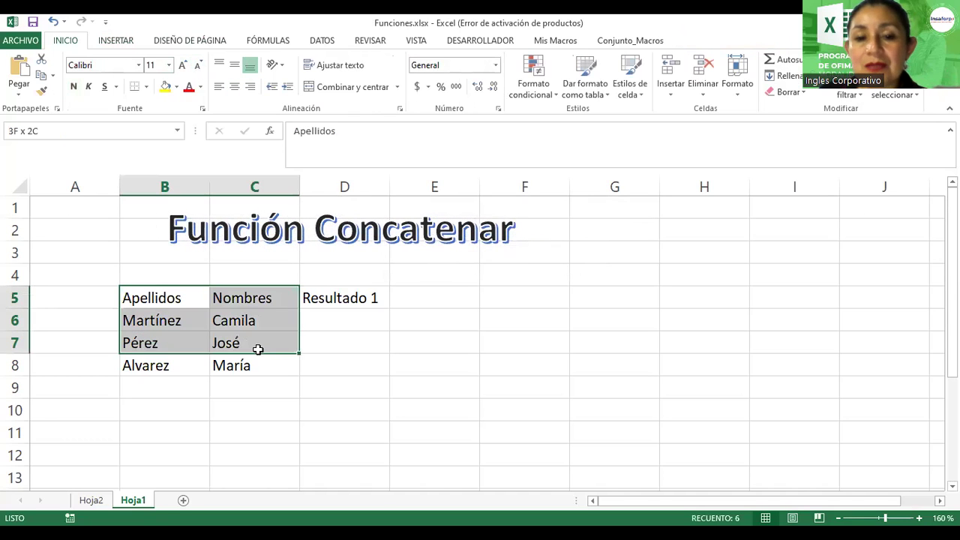
Step: Change the headers Apellidos and Nombres to Apellido and Nombre
click(187, 302)
double_click(188, 300)
key(BackSpace)
double_click(274, 299)
key(BackSpace)
Step: Add the heading 'Resultado 2' in E5
click(432, 302)
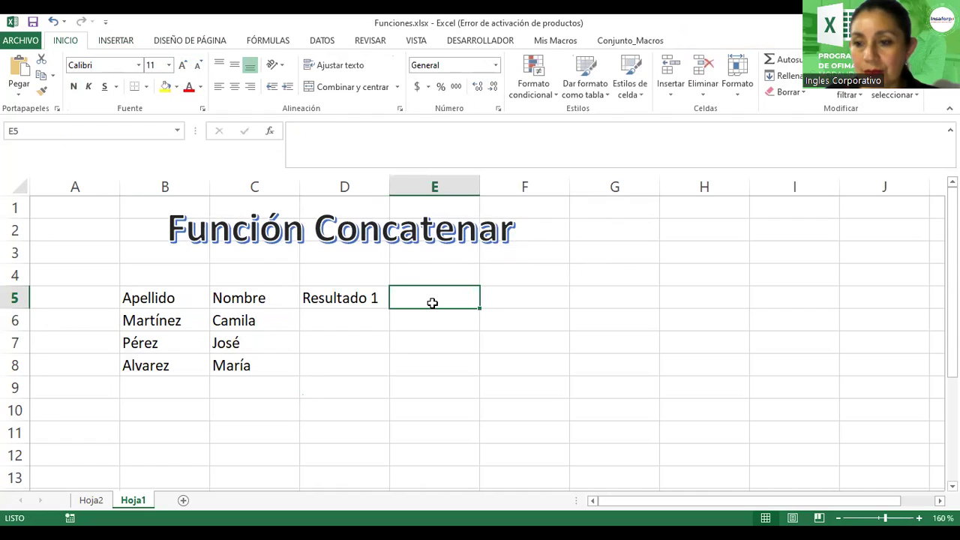
text(Resultado)
key(Return)
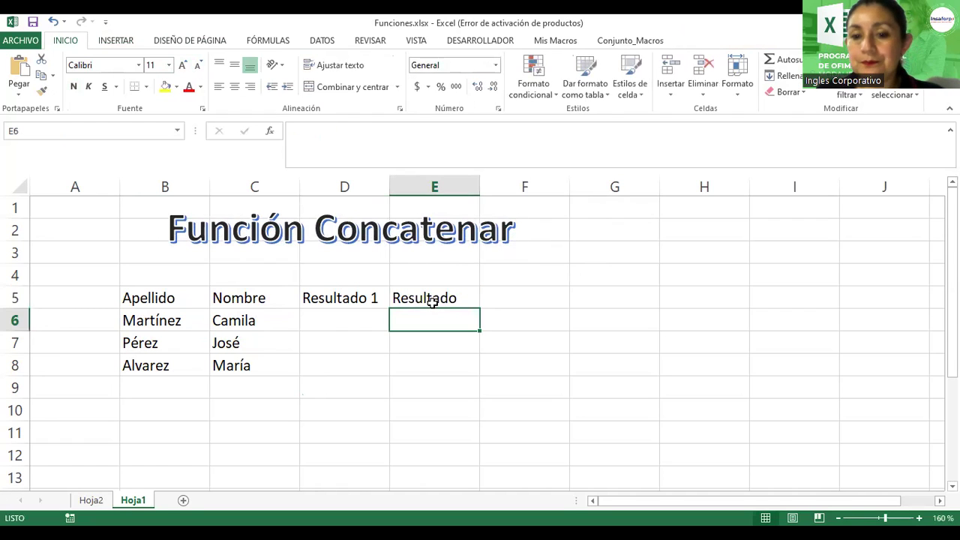
click(433, 302)
text(2)
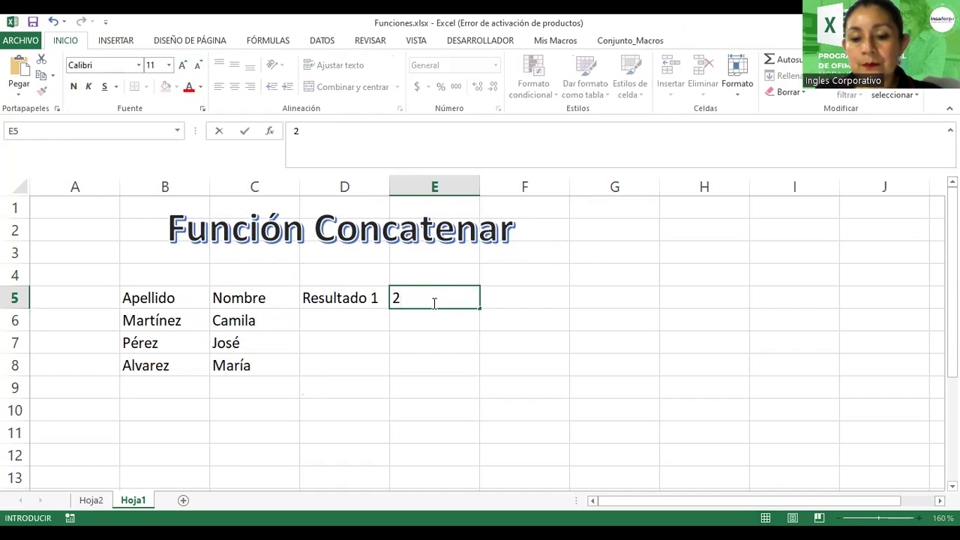
key(BackSpace)
text(REsu)
key(BackSpace)
key(BackSpace)
key(BackSpace)
text(esu)
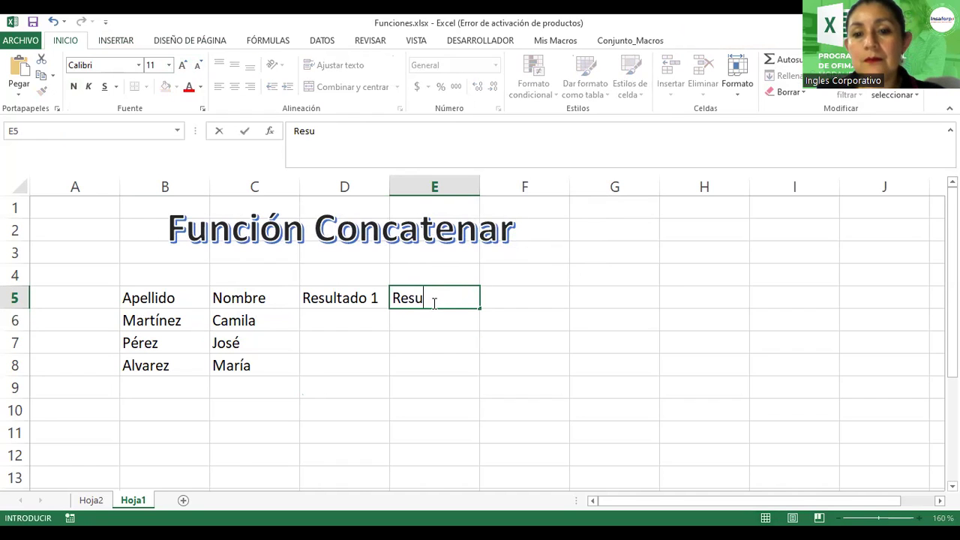
text(ltado 2)
key(Return)
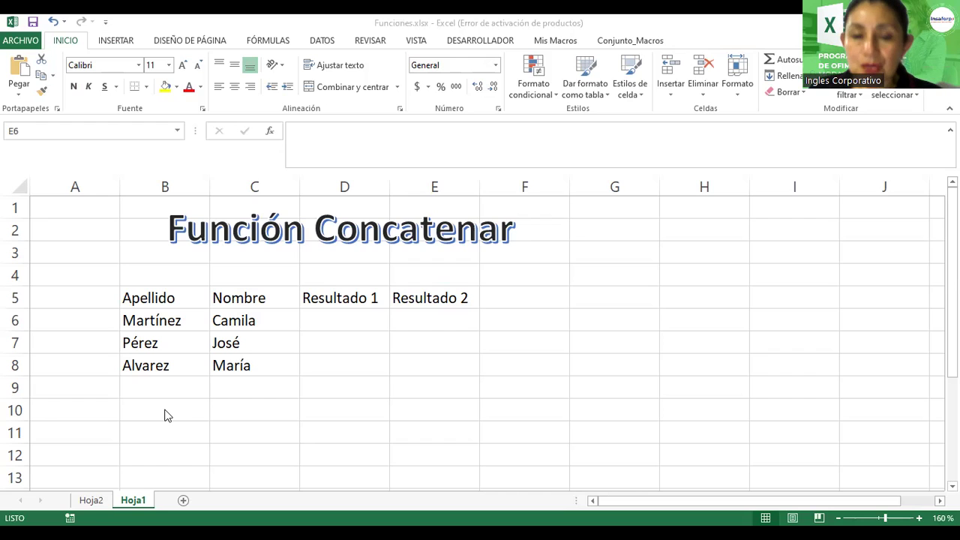
click(266, 43)
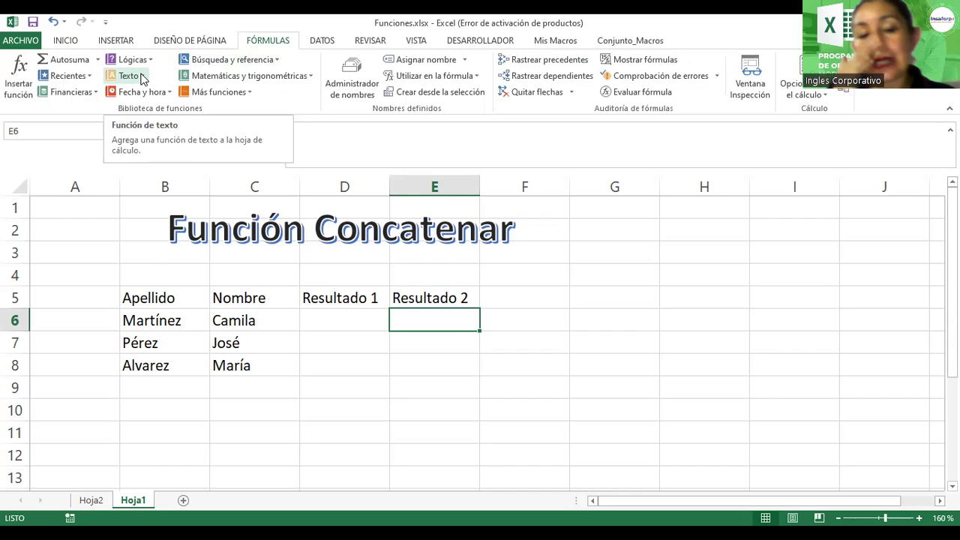
click(143, 78)
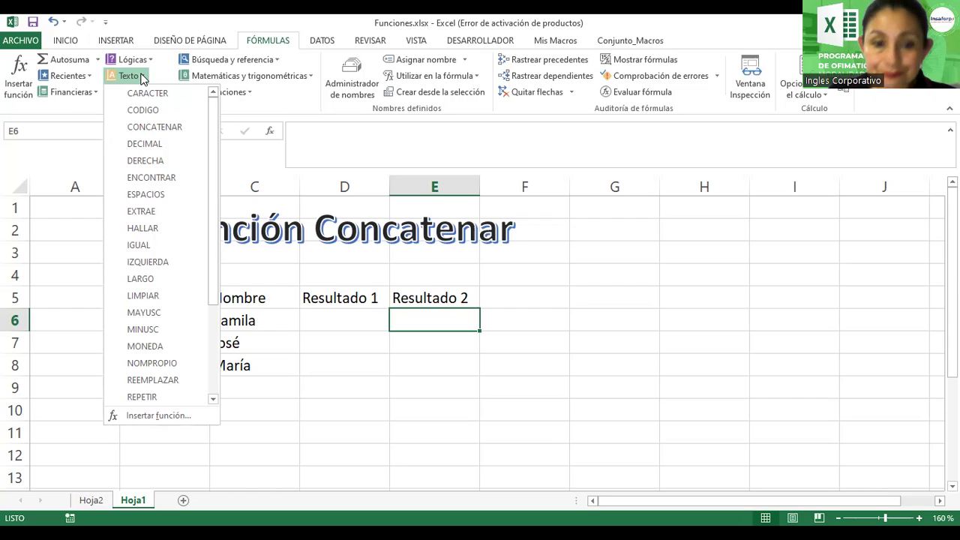
scroll(175, 350, down, 3)
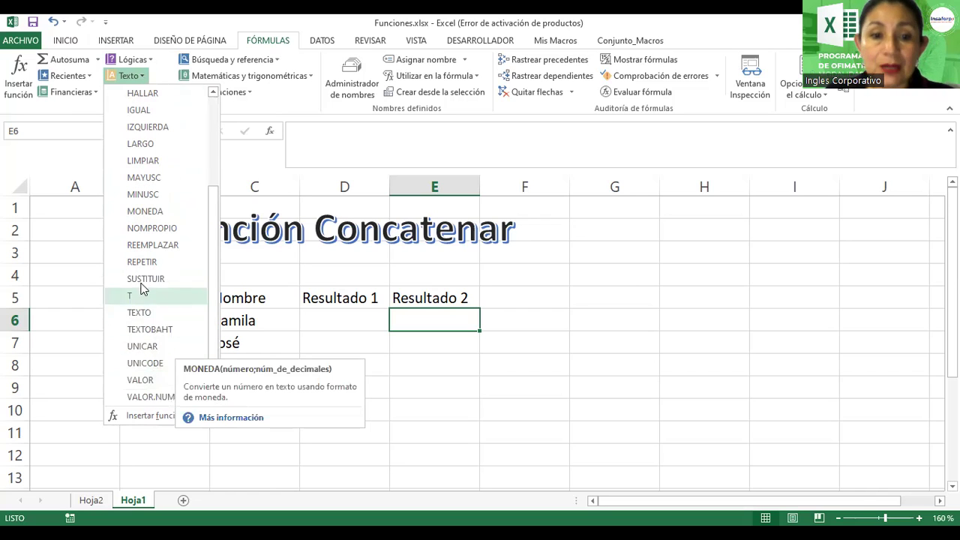
scroll(152, 379, up, 2)
scroll(152, 368, up, 1)
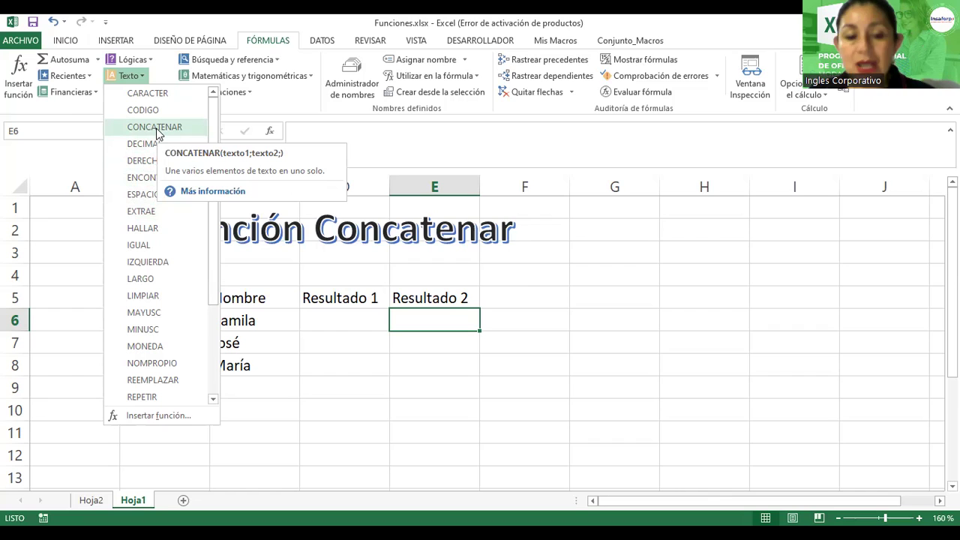
click(334, 338)
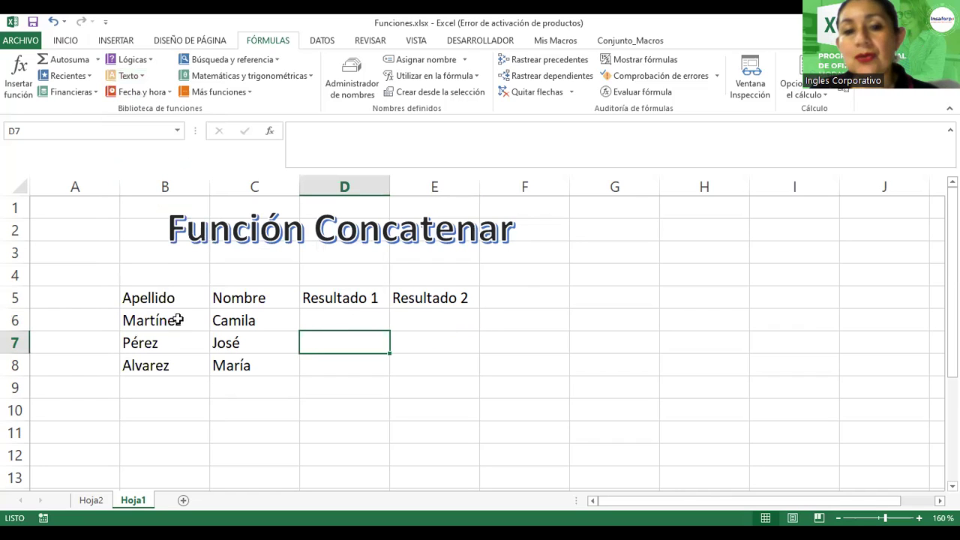
Step: Enter =C6&B6 in D6 to join the first name and surname
click(306, 319)
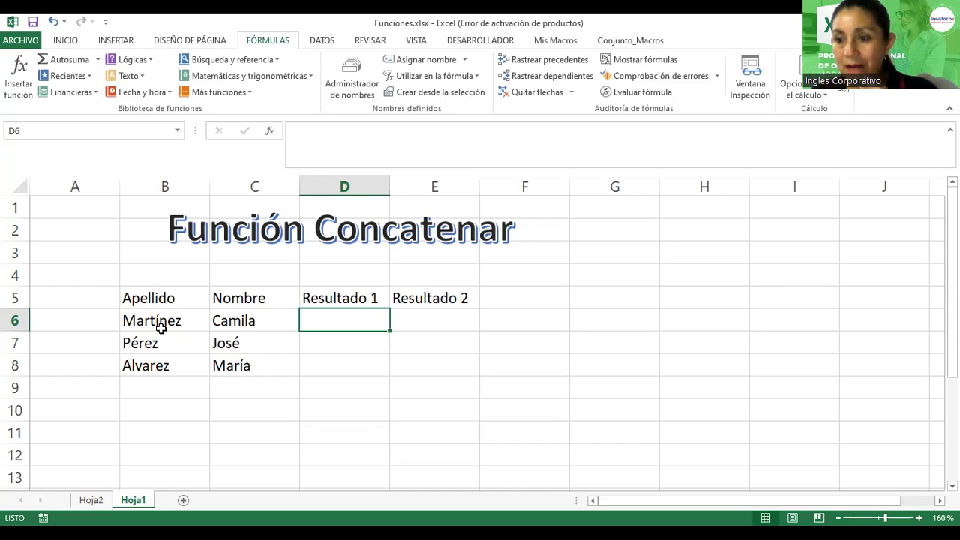
text(=)
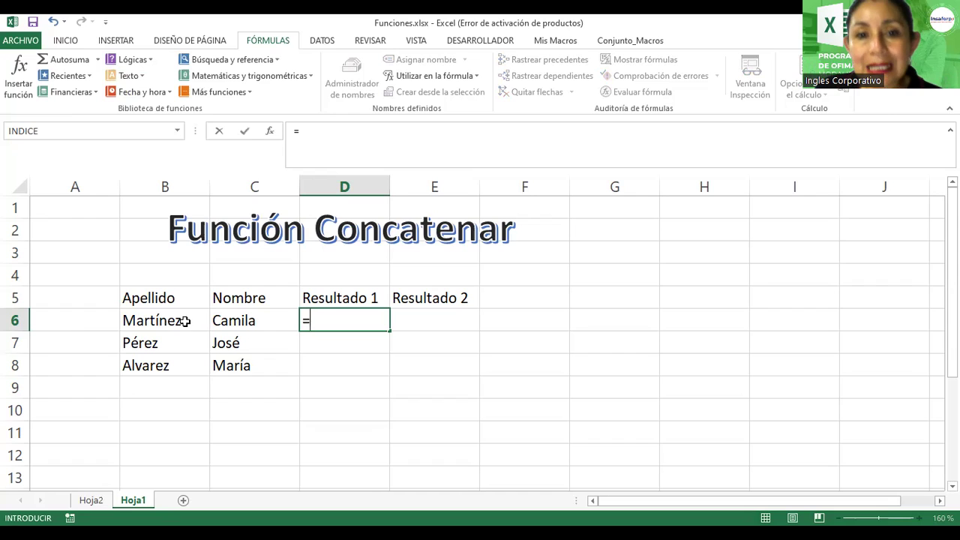
click(232, 320)
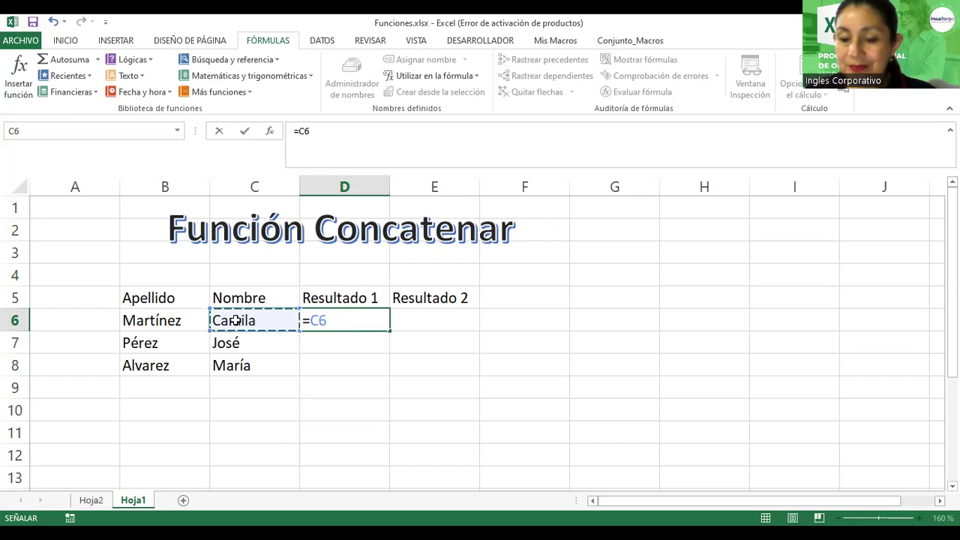
text(&)
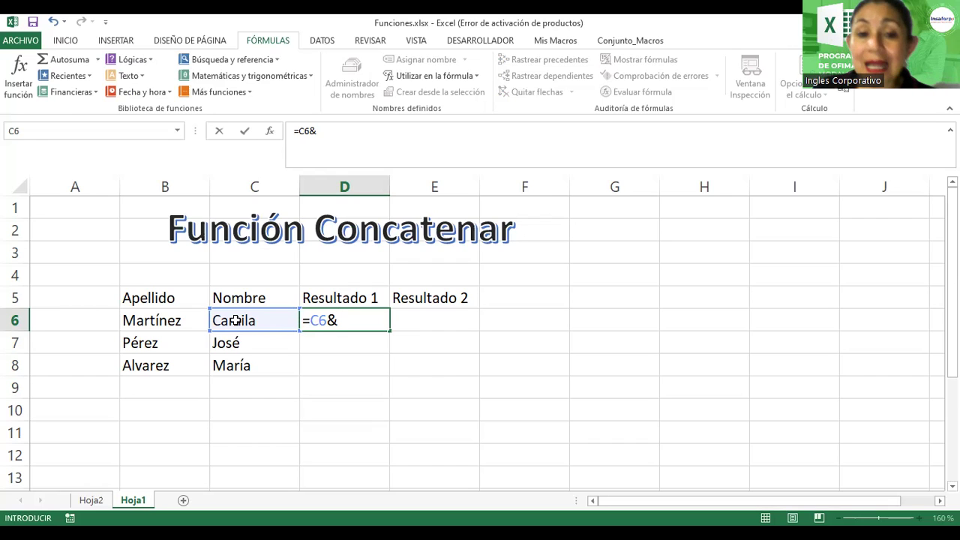
click(149, 320)
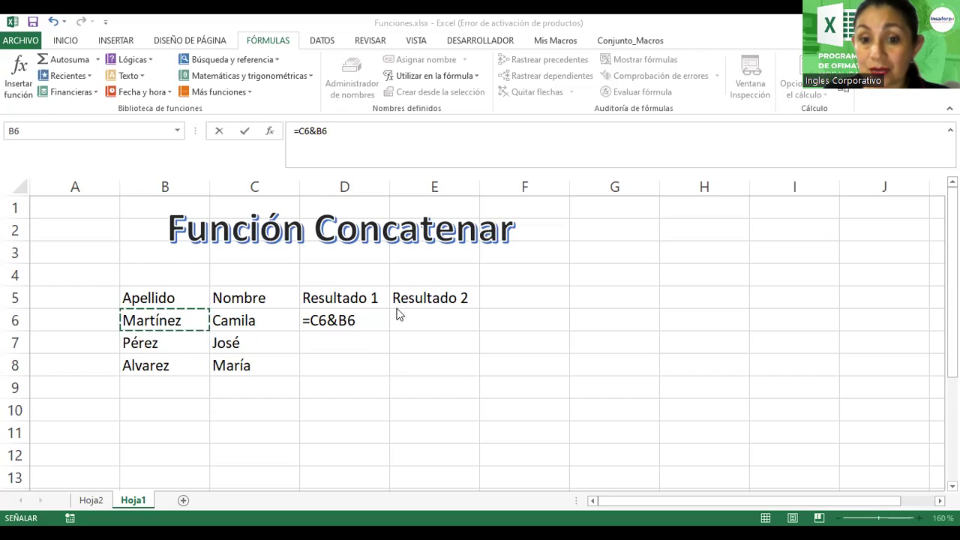
key(Return)
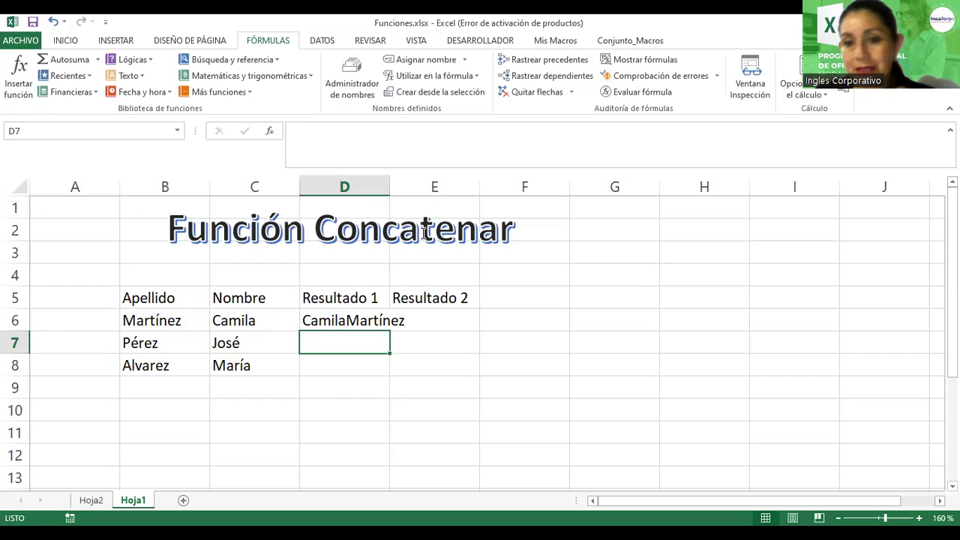
Step: Widen column D and copy the D6 joining formula down to D8
drag(391, 188, 425, 191)
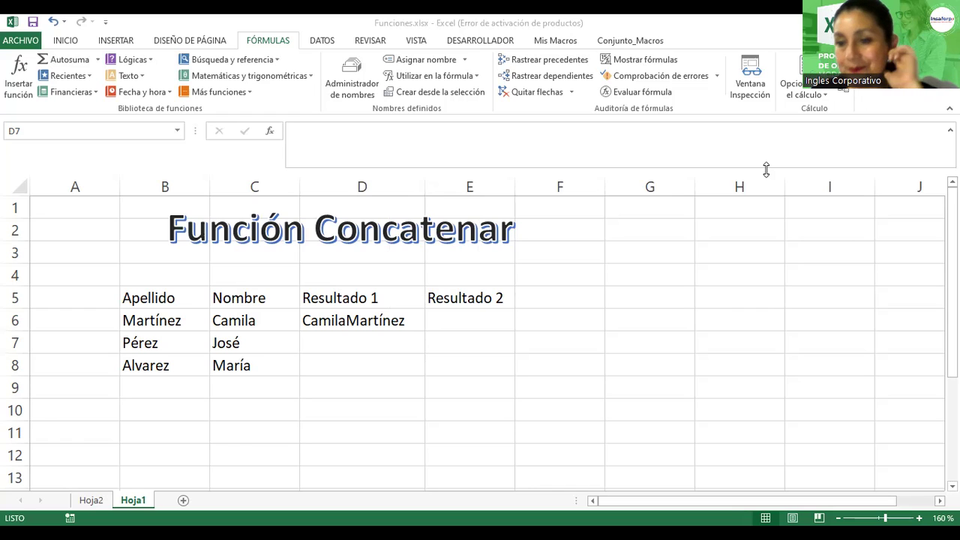
click(445, 316)
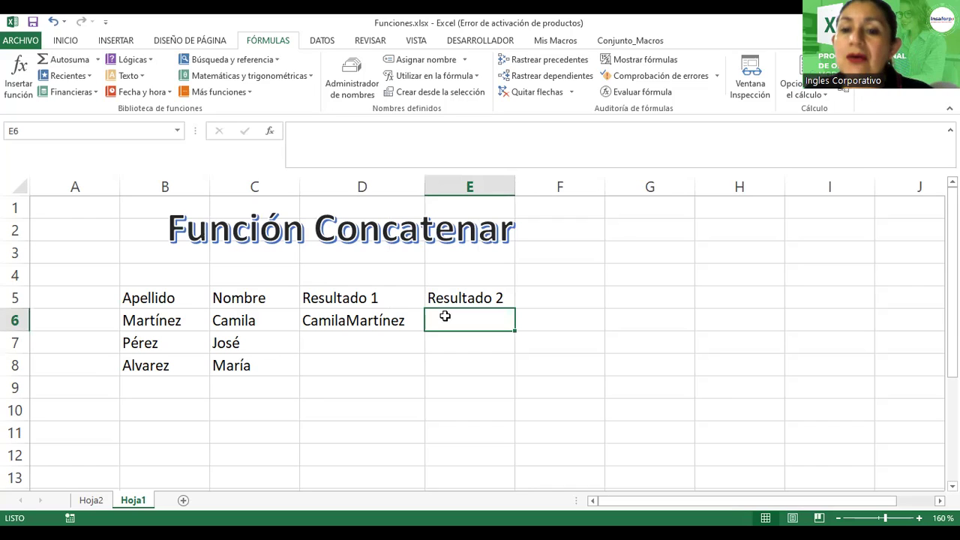
click(393, 323)
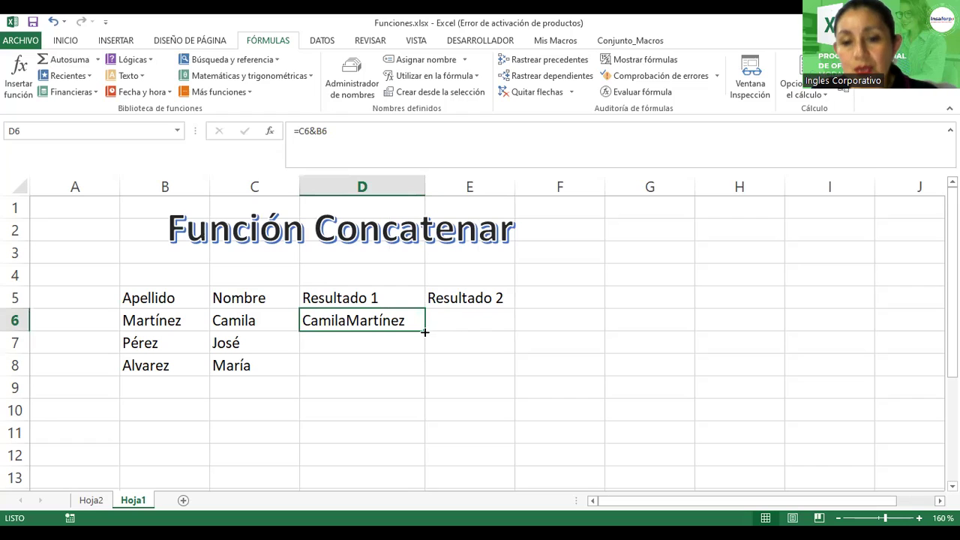
drag(425, 331, 425, 367)
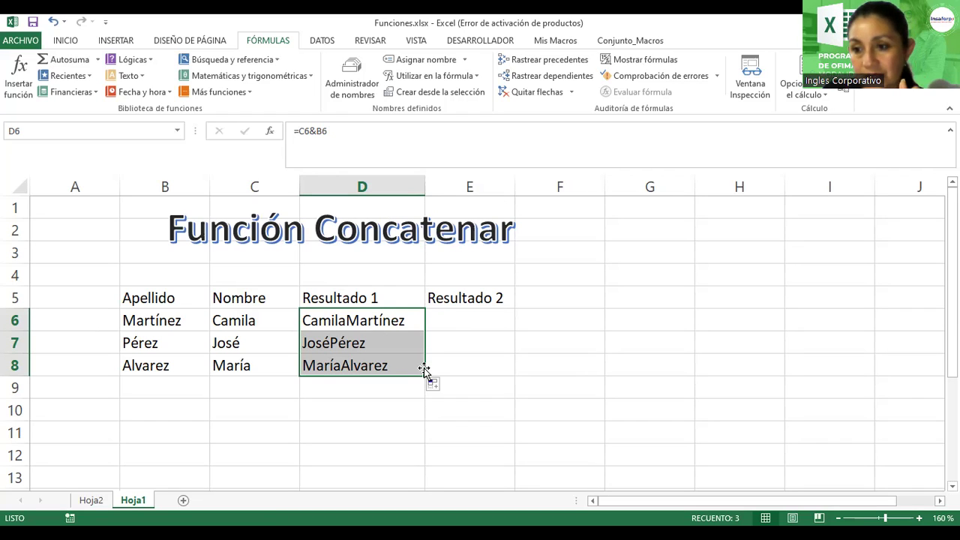
Step: Shade the Resultado 1 results D6:D8 light green
click(471, 327)
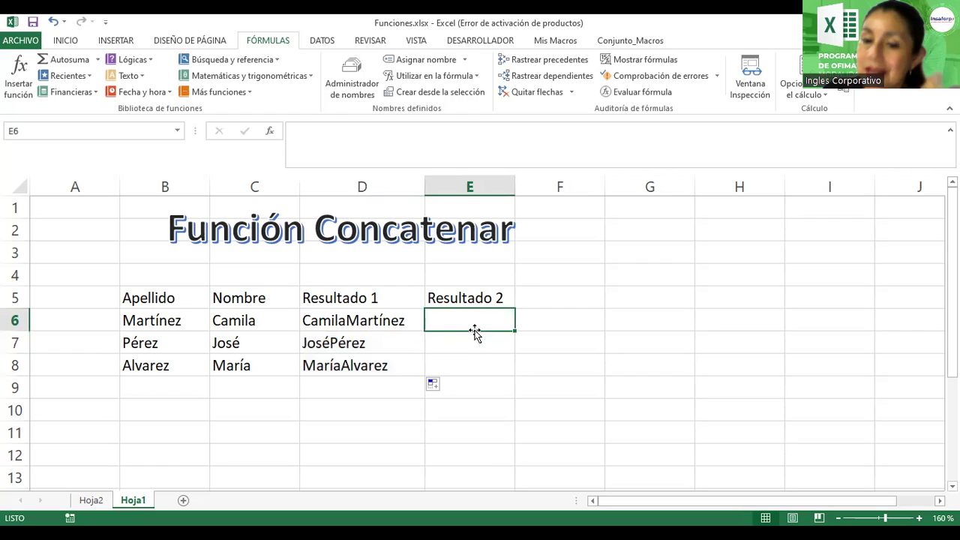
click(375, 300)
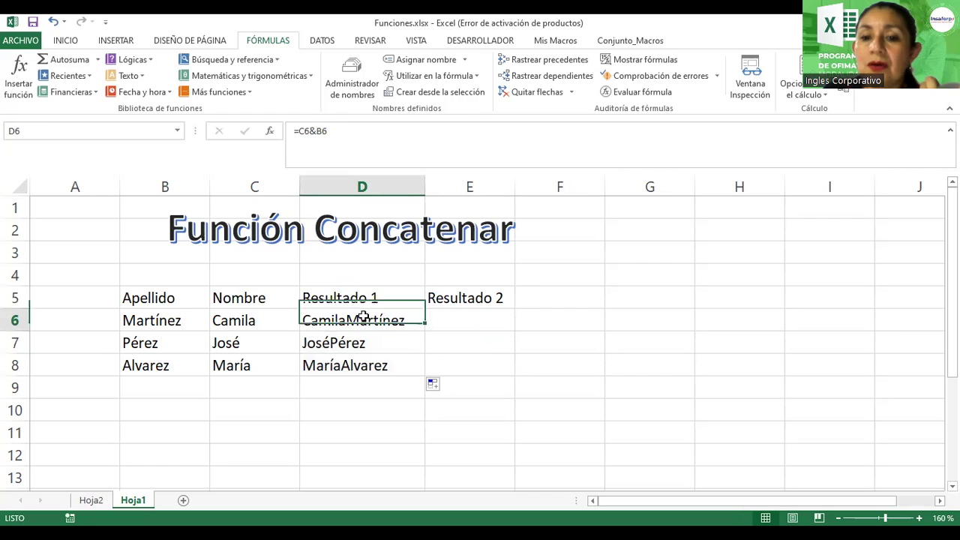
drag(364, 315, 363, 357)
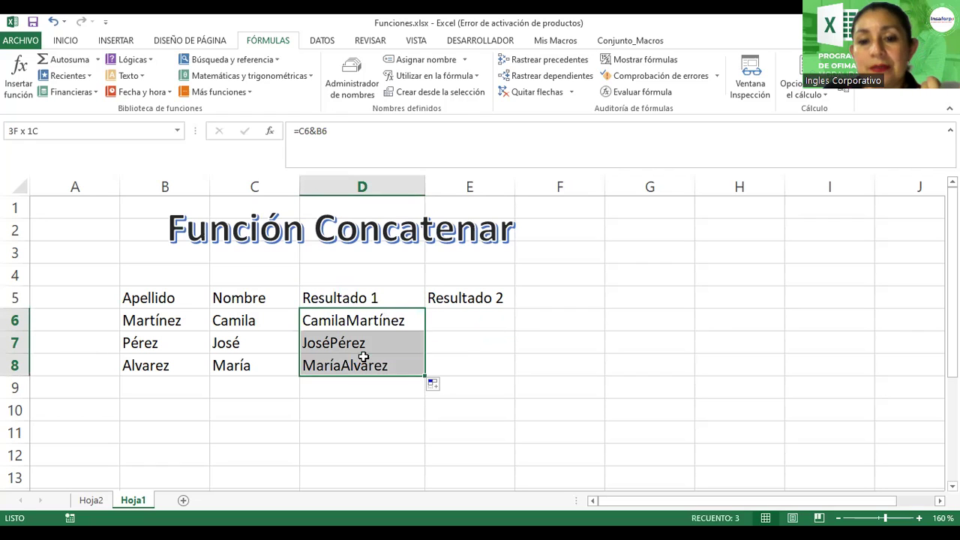
click(61, 40)
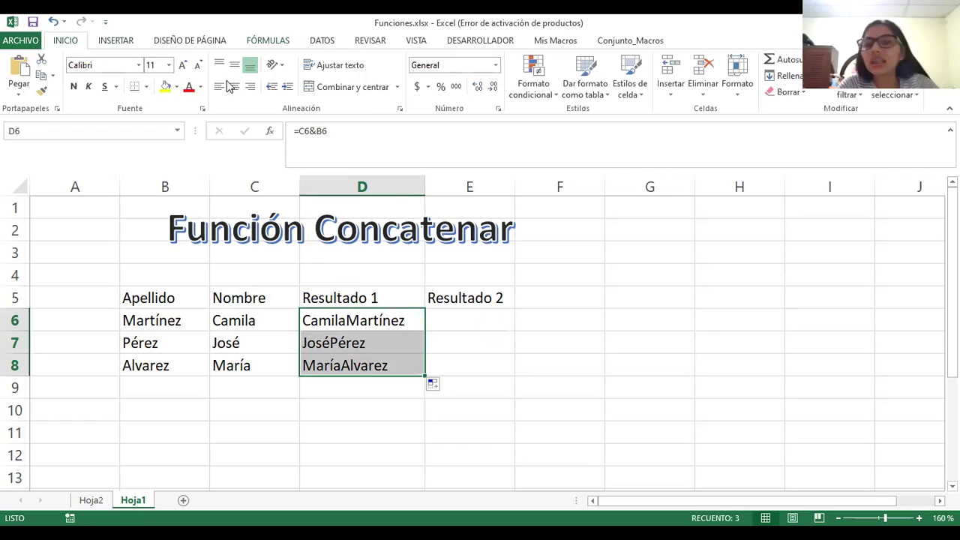
click(176, 87)
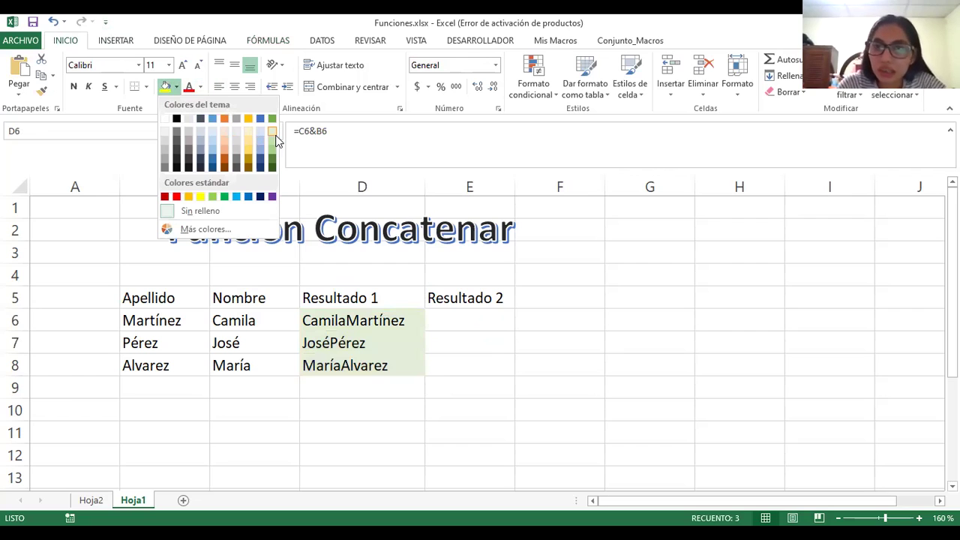
click(273, 134)
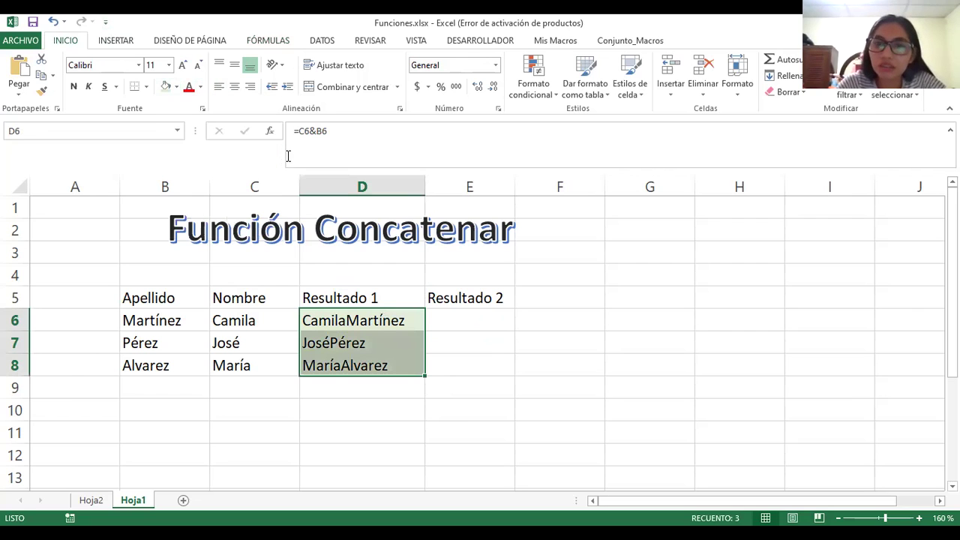
click(439, 325)
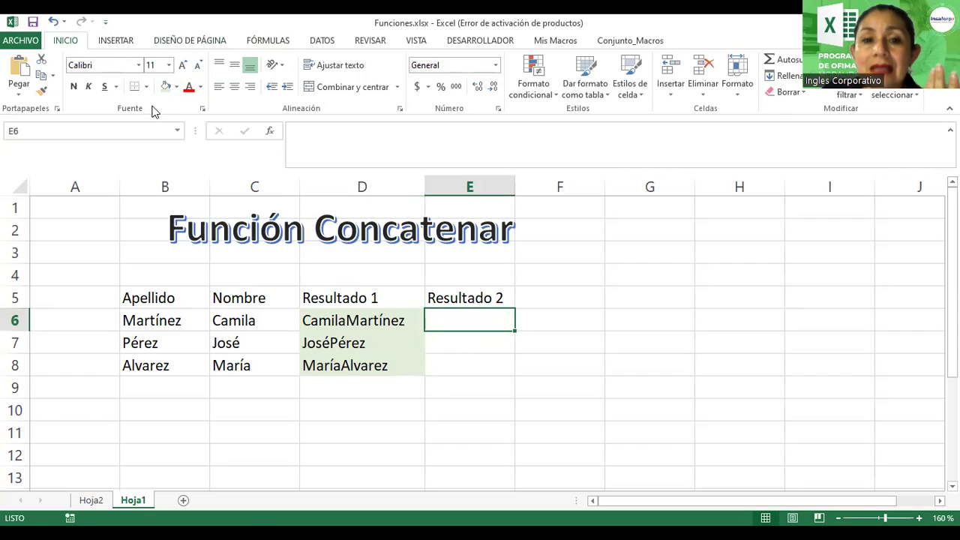
Step: Insert =CONCATENAR(C6;B6) in E6 using the Insert Function search for 'concatenar'
click(271, 133)
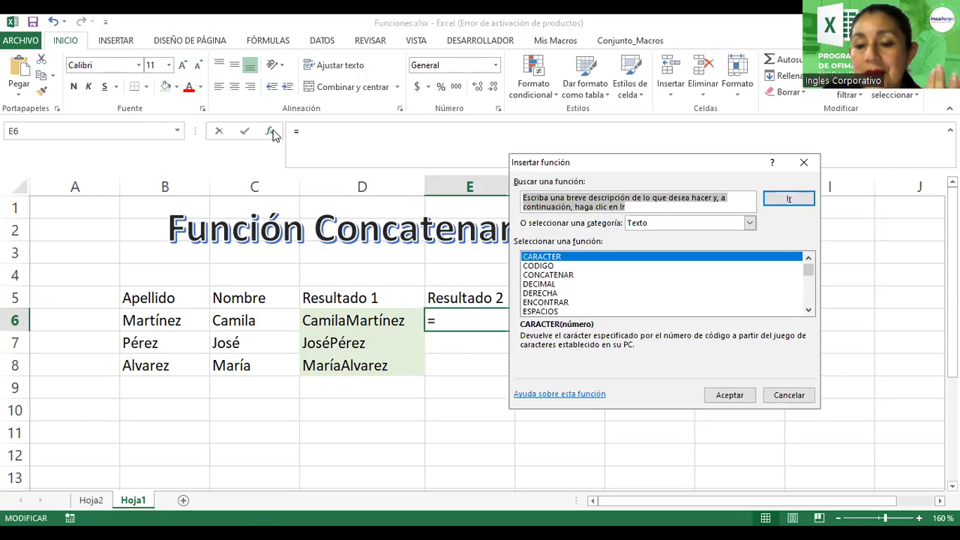
text(conta)
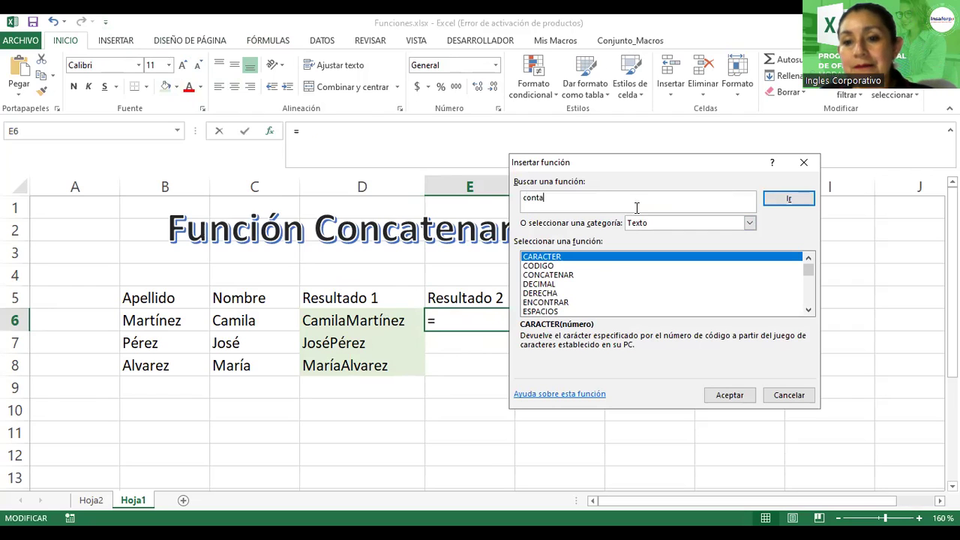
key(BackSpace)
key(BackSpace)
key(BackSpace)
text(co)
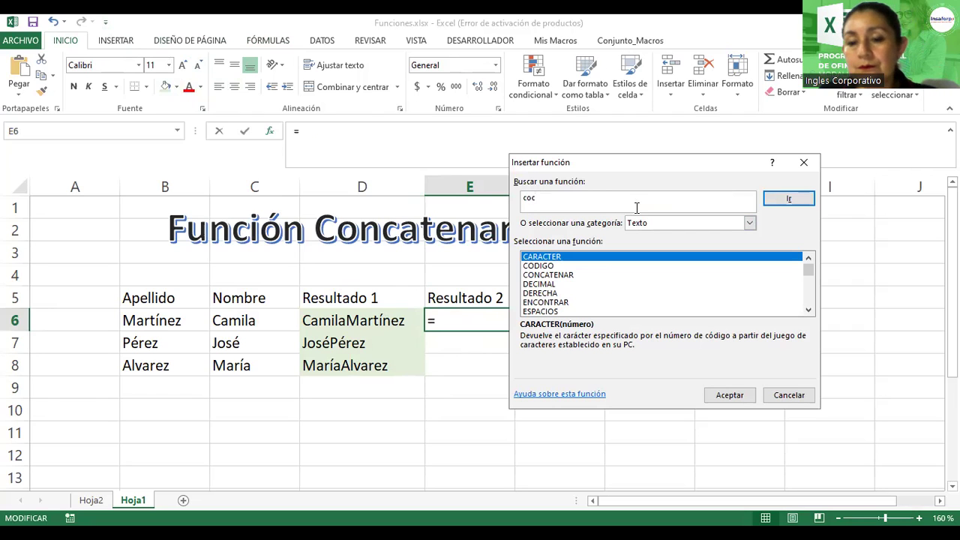
text(nca)
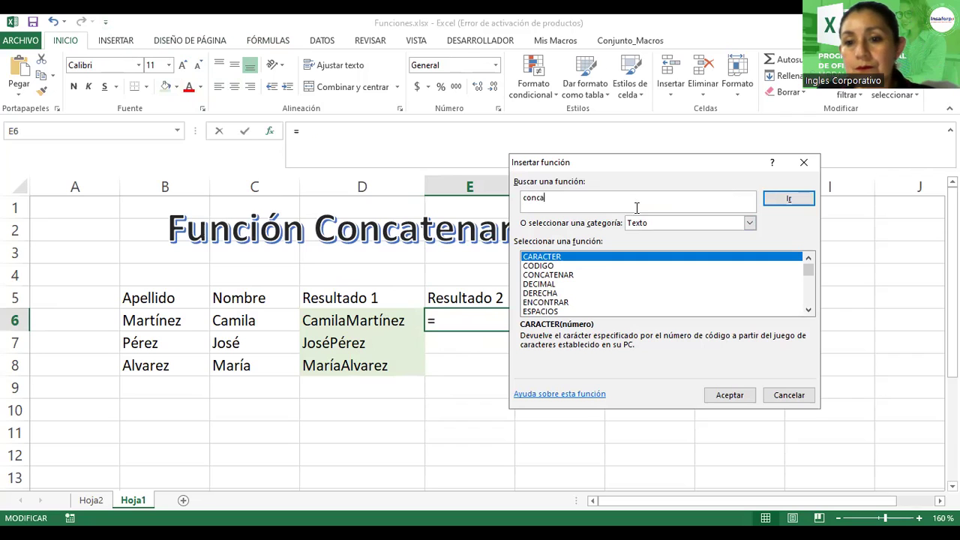
text(tenar)
key(Return)
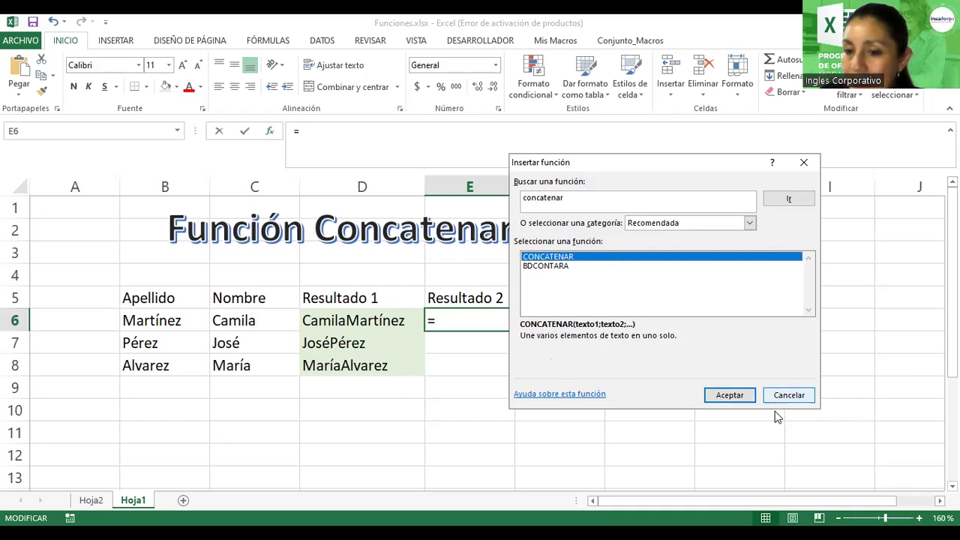
click(747, 396)
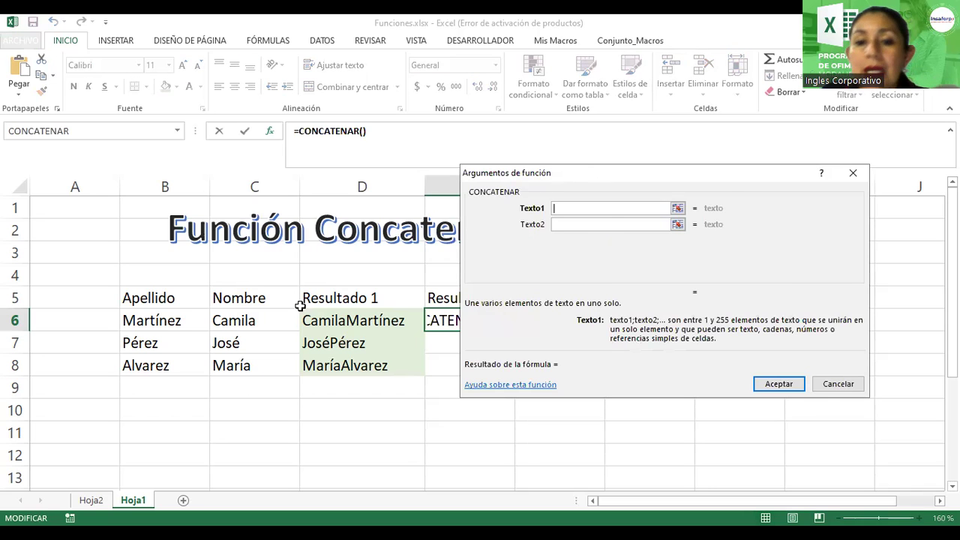
click(253, 320)
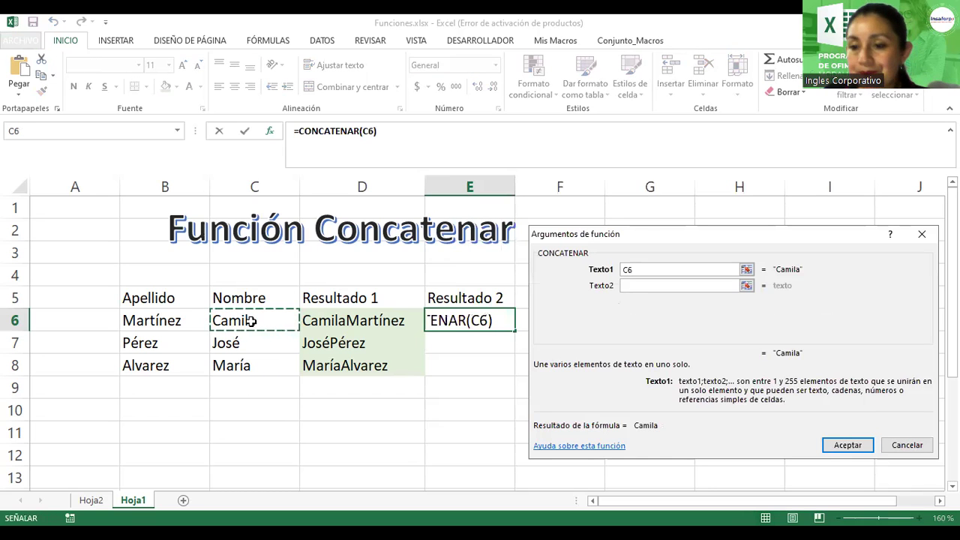
click(683, 285)
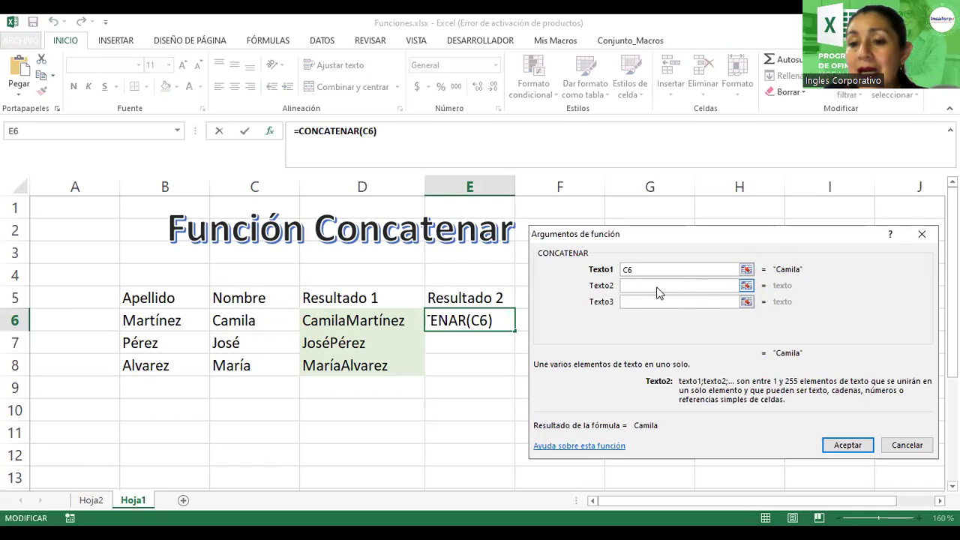
click(165, 322)
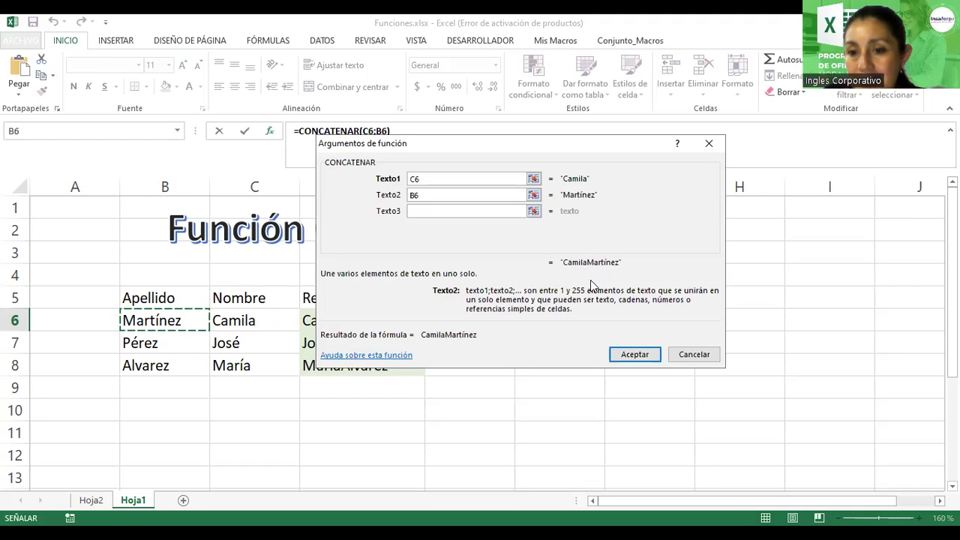
click(635, 355)
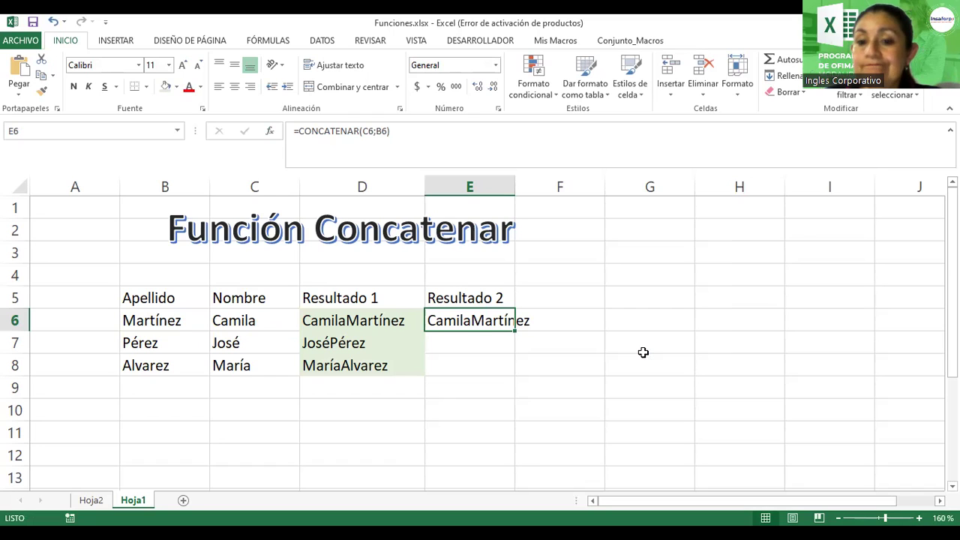
Step: Copy the CONCATENAR formula down to E8, then inspect the & operator in D6's formula
drag(514, 330, 512, 370)
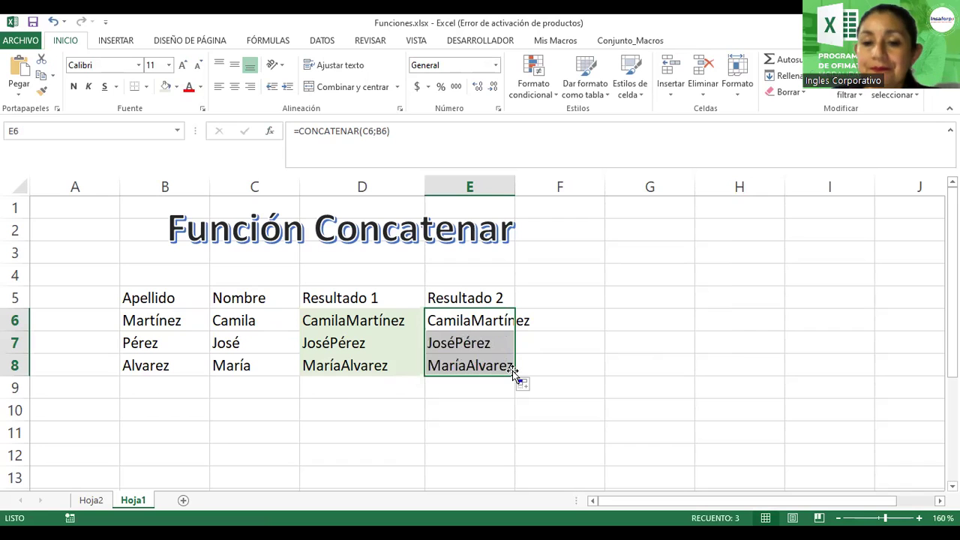
click(349, 321)
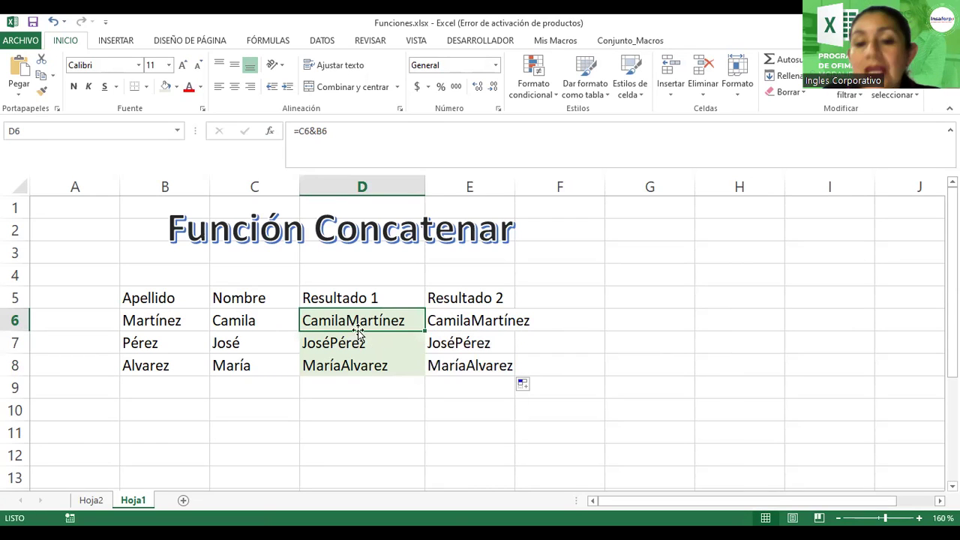
double_click(359, 320)
drag(338, 321, 328, 321)
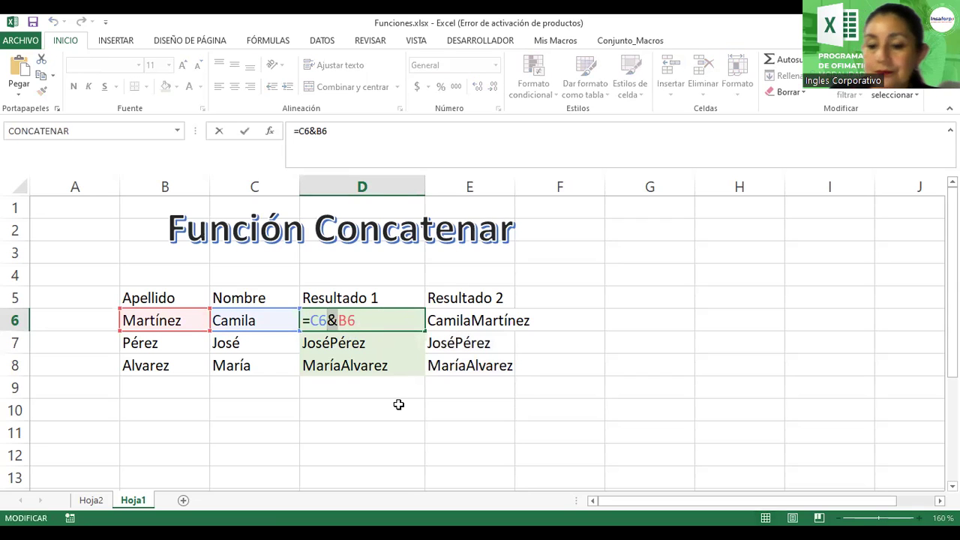
key(Return)
Step: Inspect E6's formula, highlighting the CONCATENAR name and its C6 and B6 arguments
double_click(503, 320)
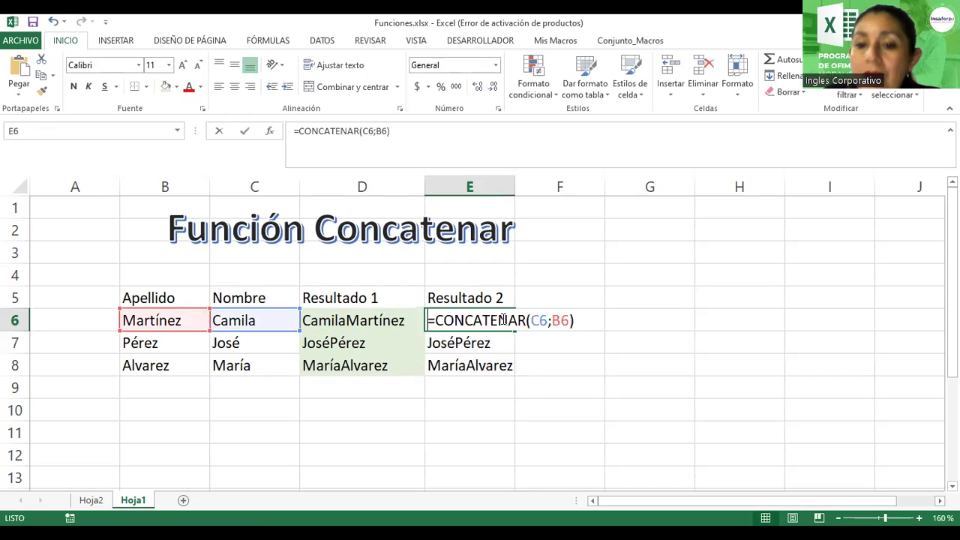
mouse_move(527, 320)
mouse_down()
mouse_move(444, 321)
mouse_move(442, 311)
mouse_up()
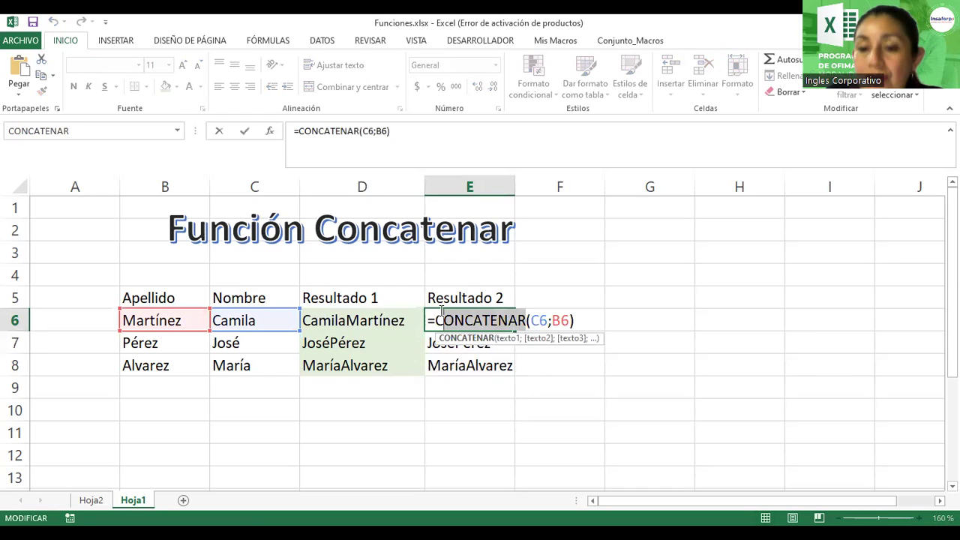
click(541, 320)
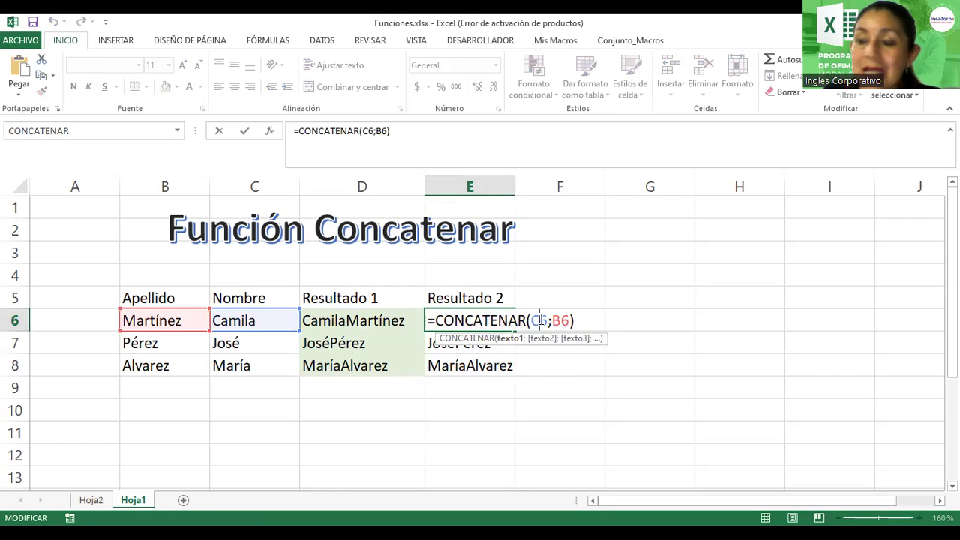
click(560, 320)
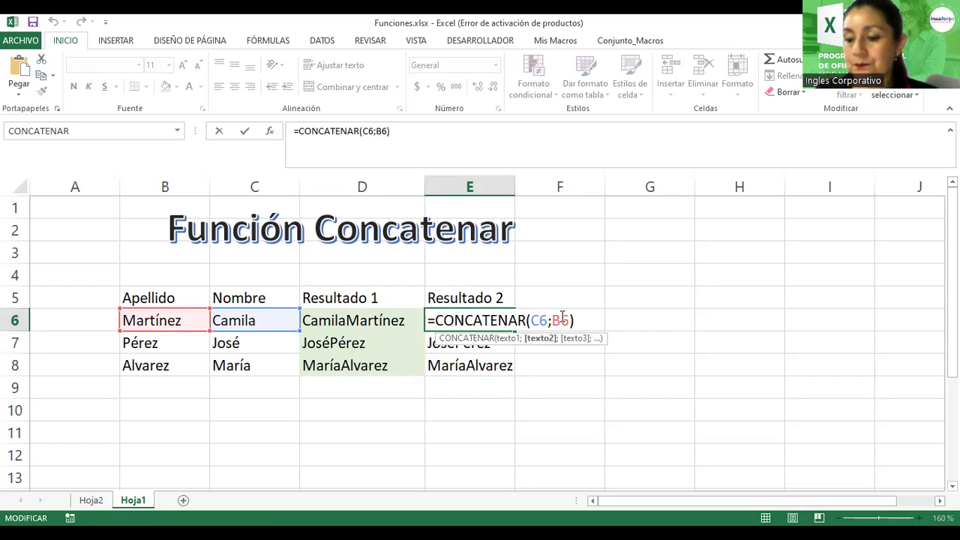
key(Return)
Step: Shade the Resultado 2 results E6:E8 gold
drag(476, 321, 475, 359)
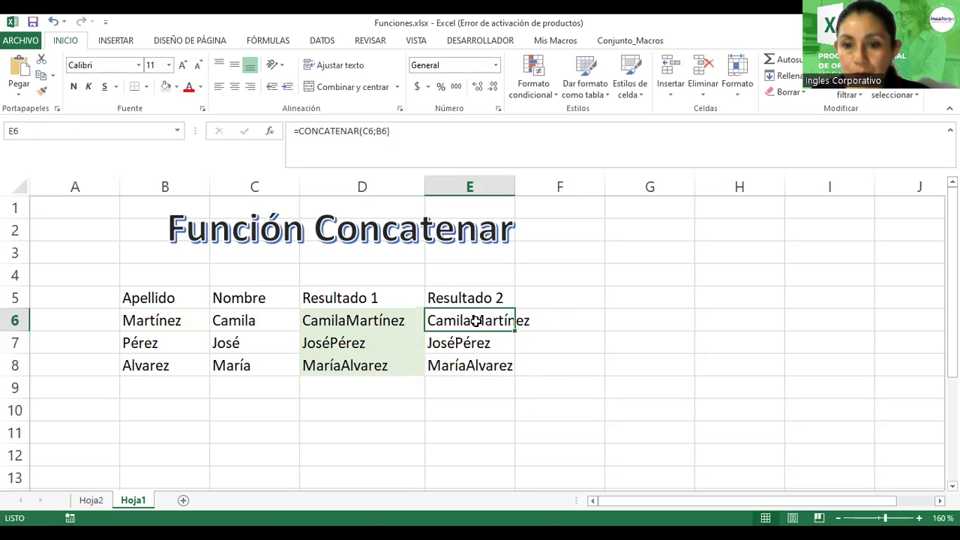
click(177, 87)
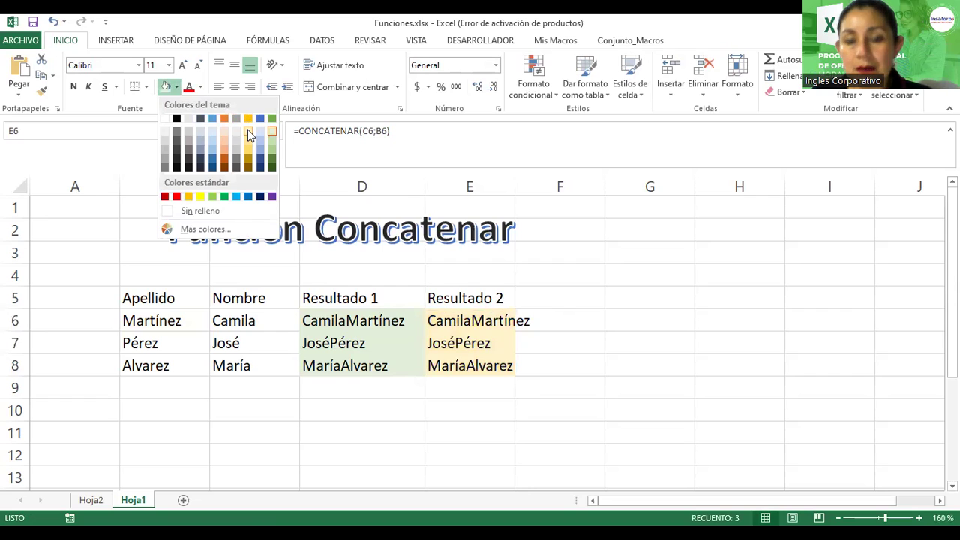
click(247, 132)
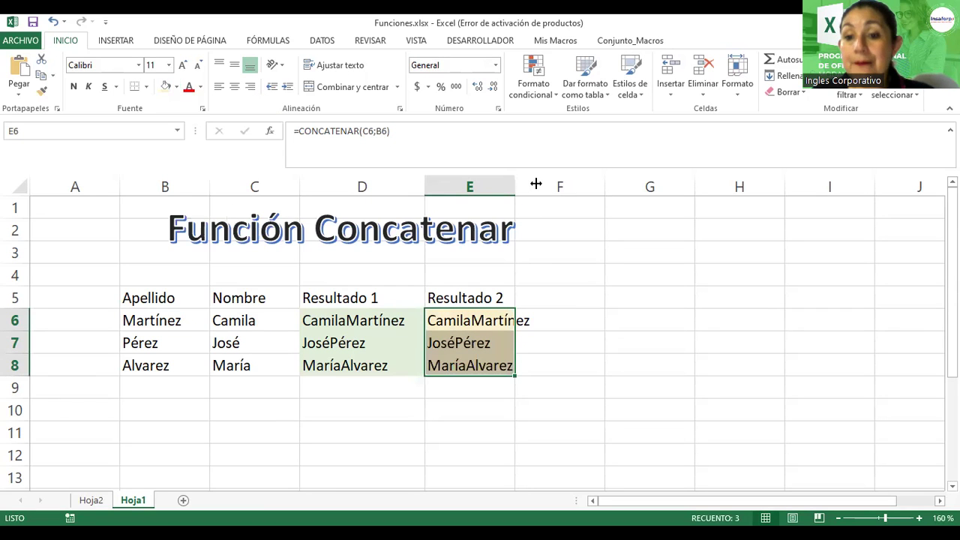
Step: Widen columns D and E and add a trailing space after the first name in C6
drag(541, 184, 553, 184)
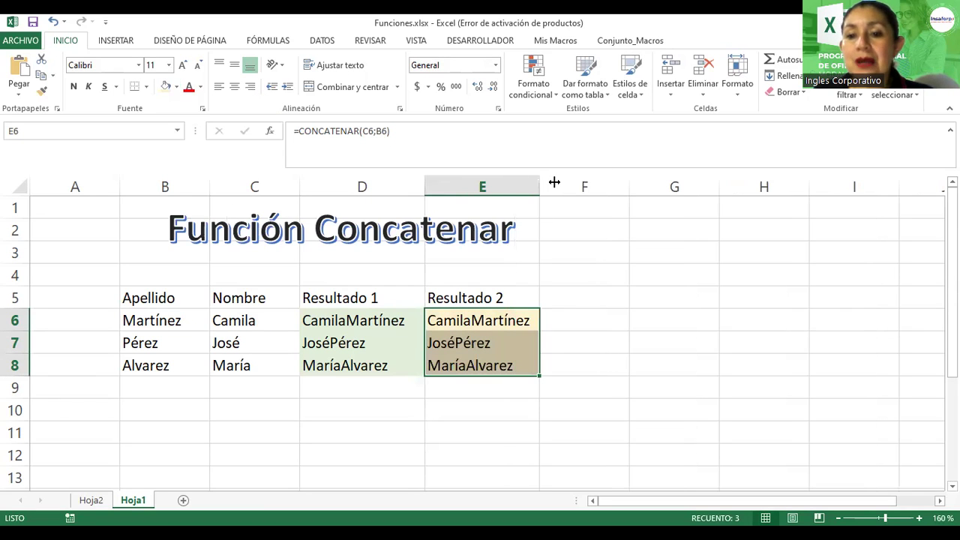
drag(425, 182, 435, 183)
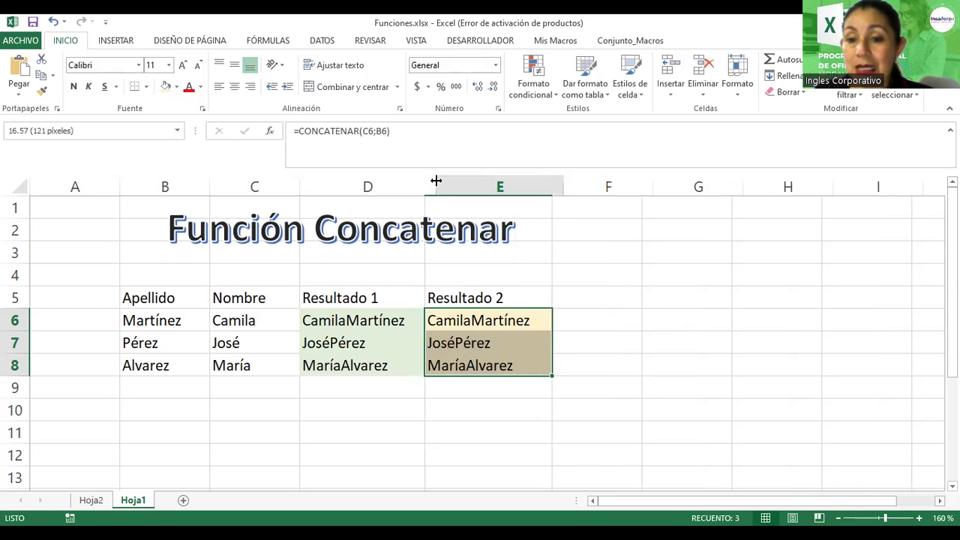
click(623, 294)
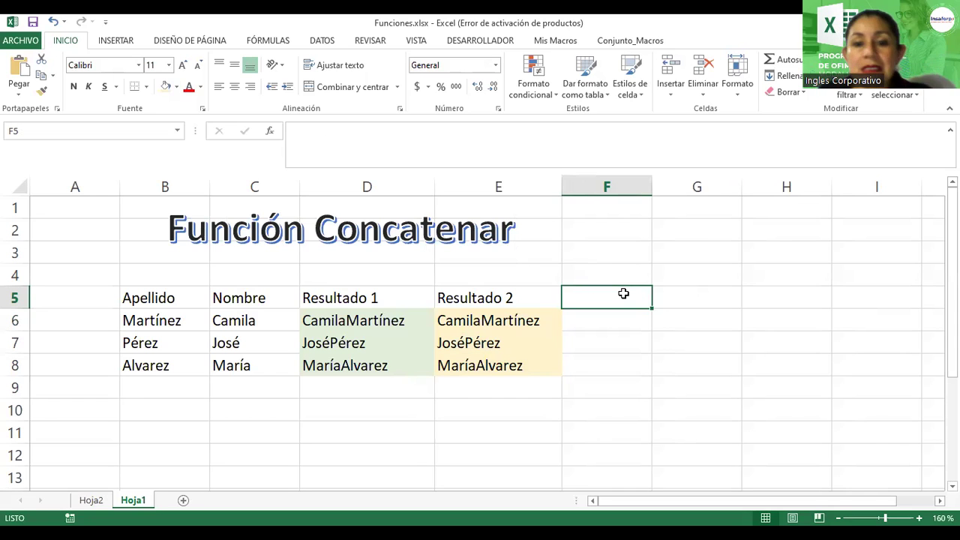
double_click(237, 318)
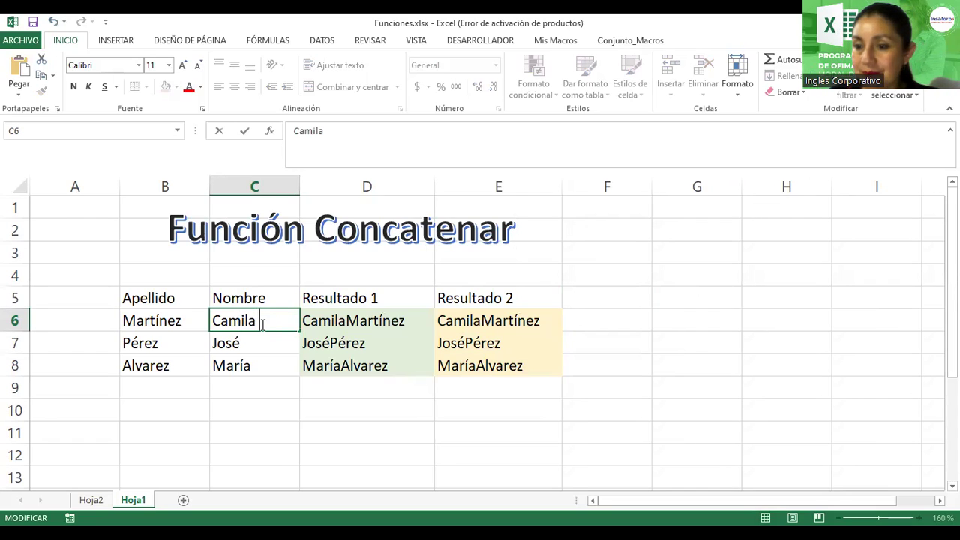
key(Return)
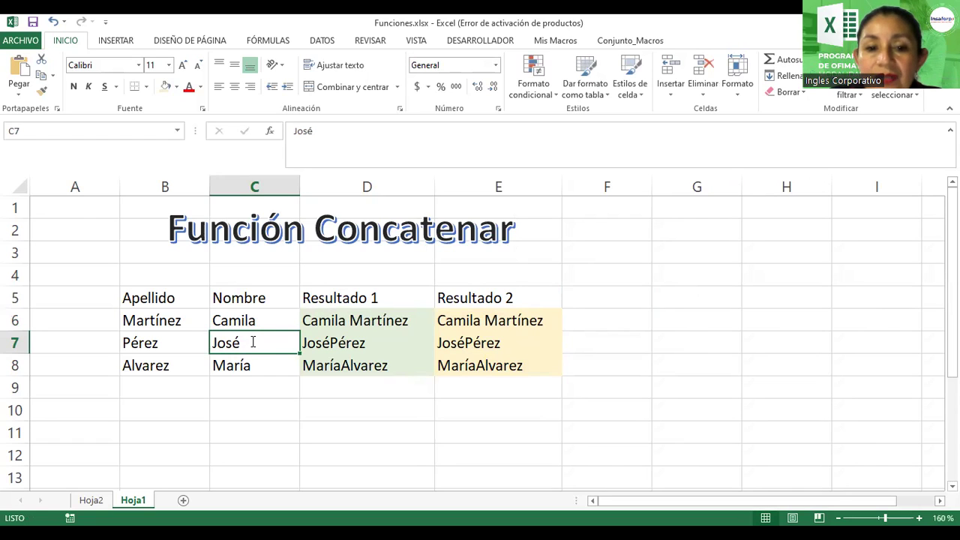
Step: Add a trailing space after José in C7, then undo both space edits to restore CamilaMartínez and JoséPérez
double_click(253, 343)
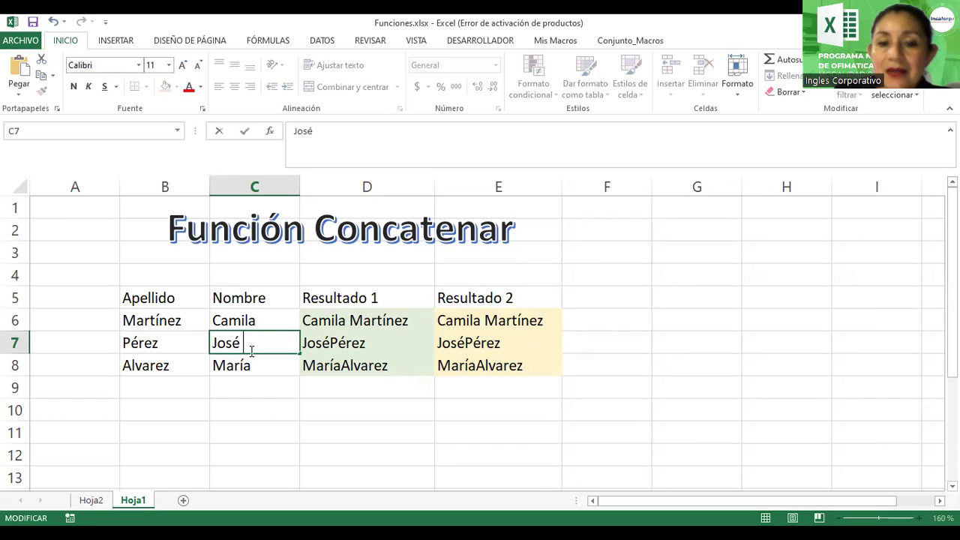
key(Return)
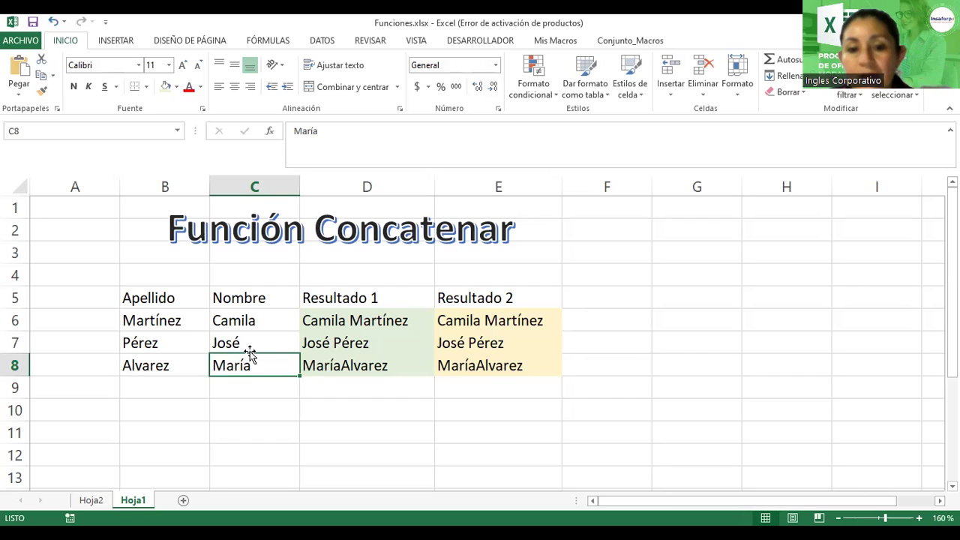
key(ctrl+z)
key(ctrl+z)
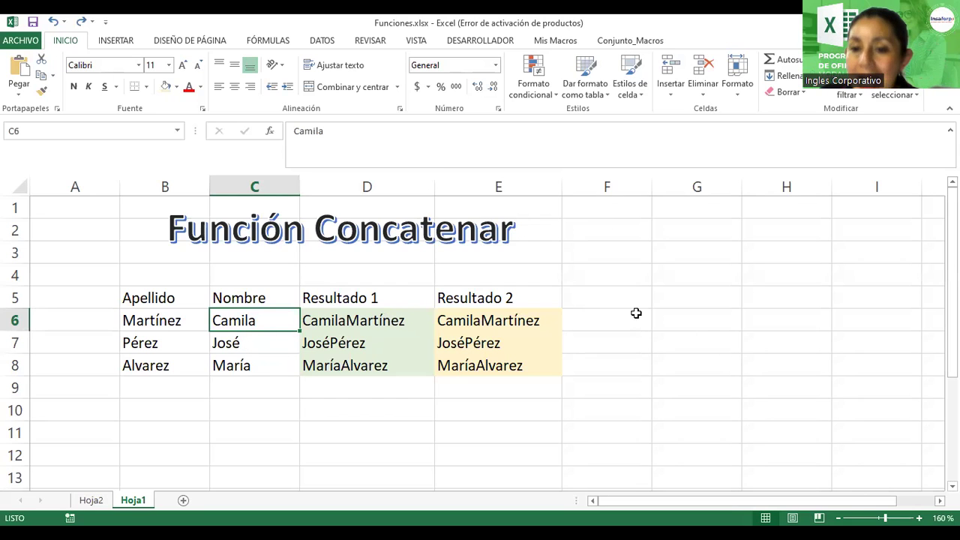
Step: Enter the heading 'Resultado 3' in F5
click(614, 299)
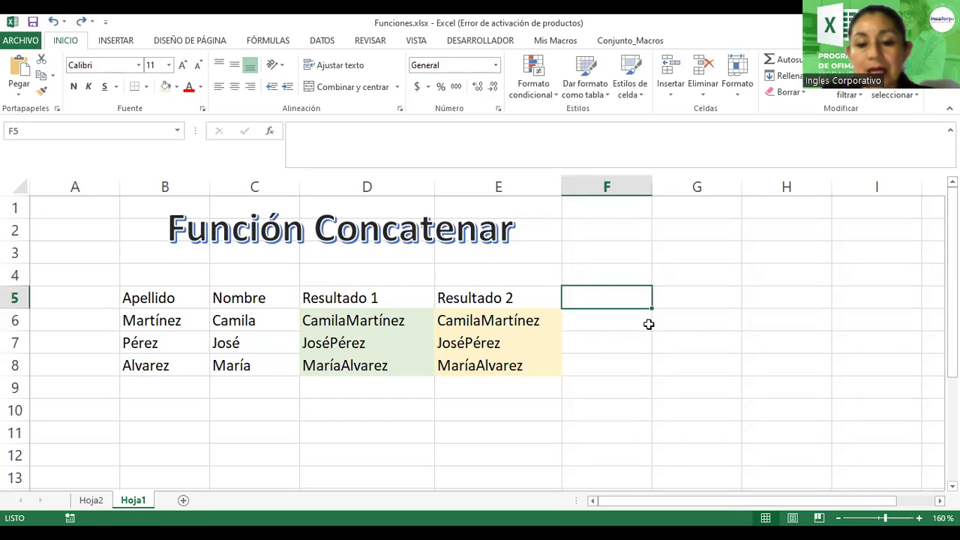
text(Resultado)
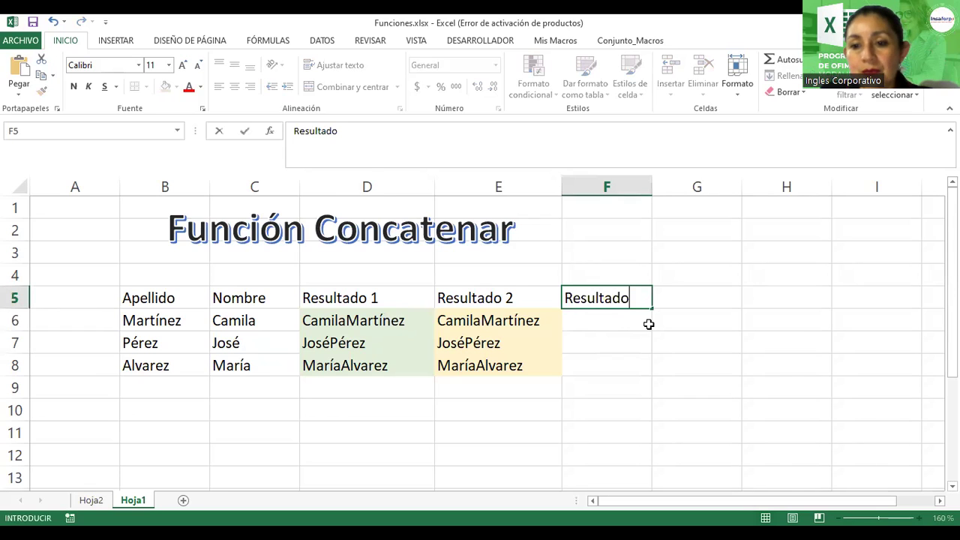
text( 3)
key(Return)
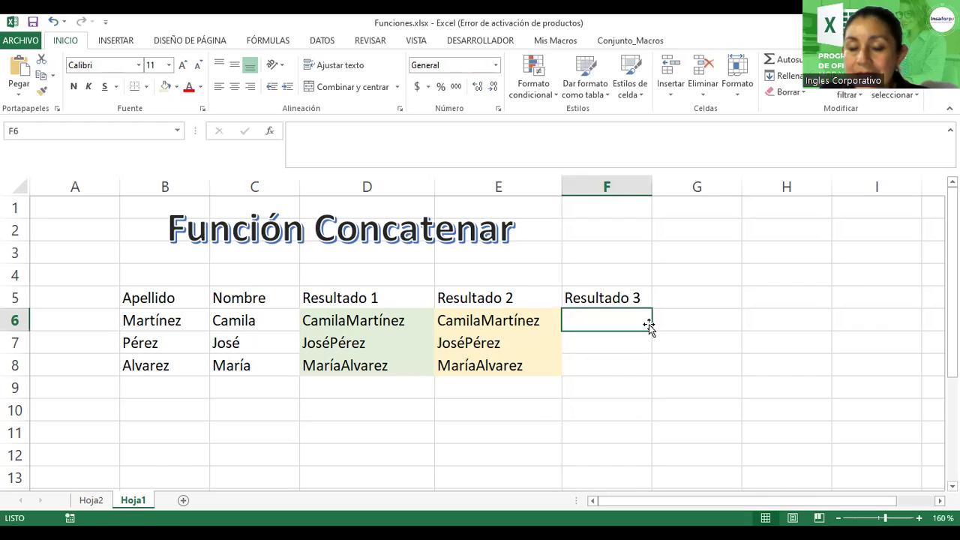
Step: Check D6's formula, then begin a new formula in F6 with =
click(354, 315)
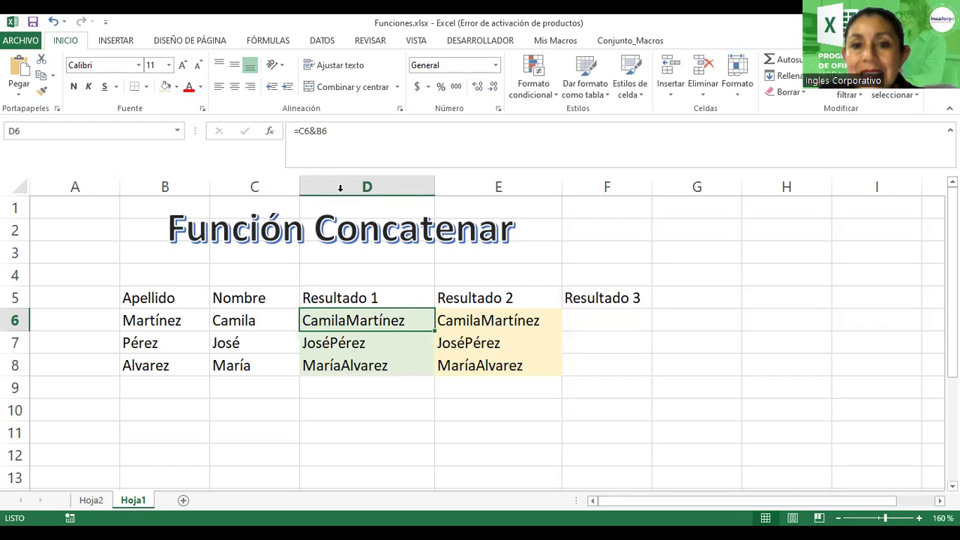
click(581, 320)
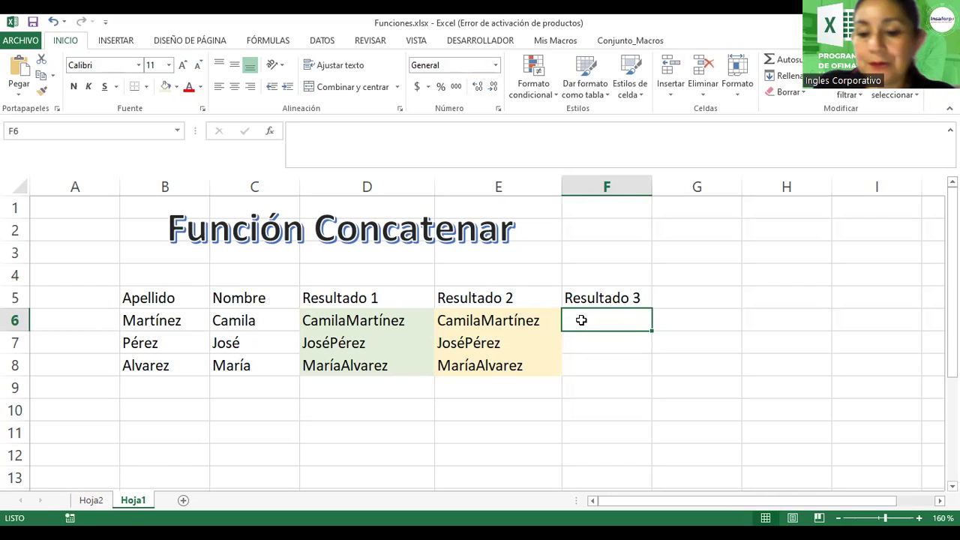
text(=)
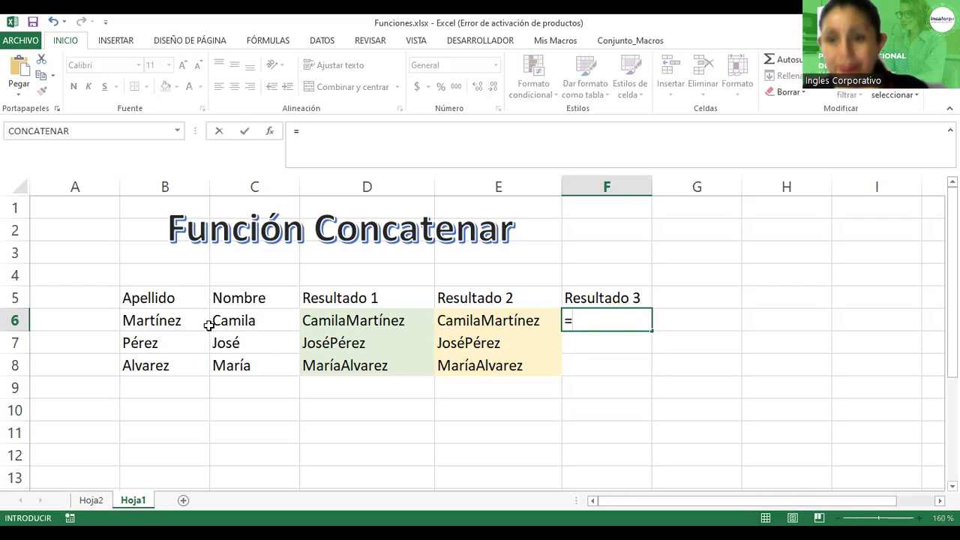
click(134, 319)
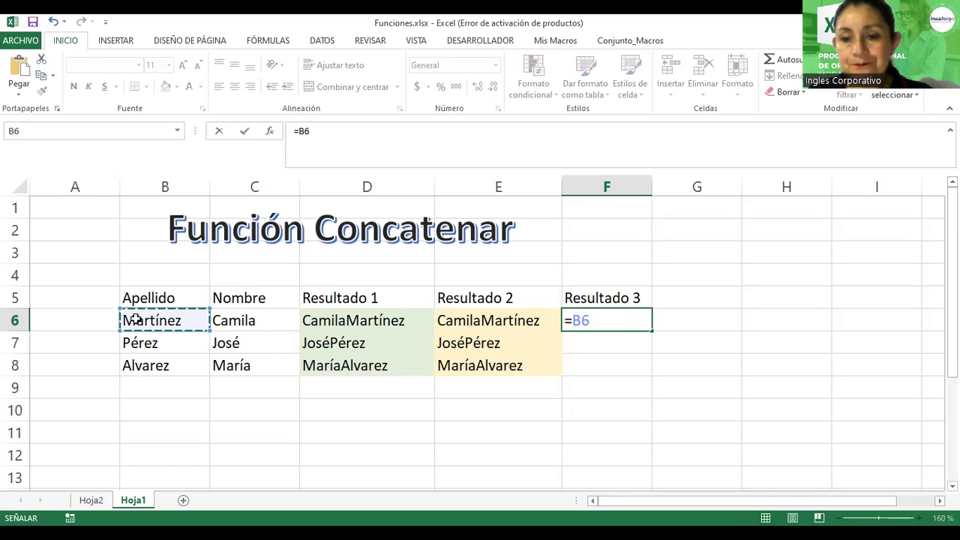
text(&)
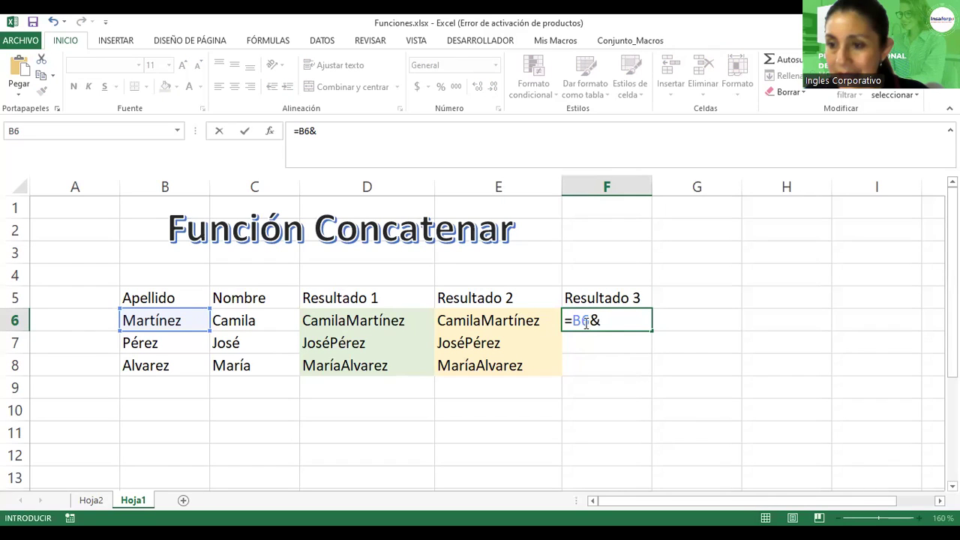
double_click(599, 318)
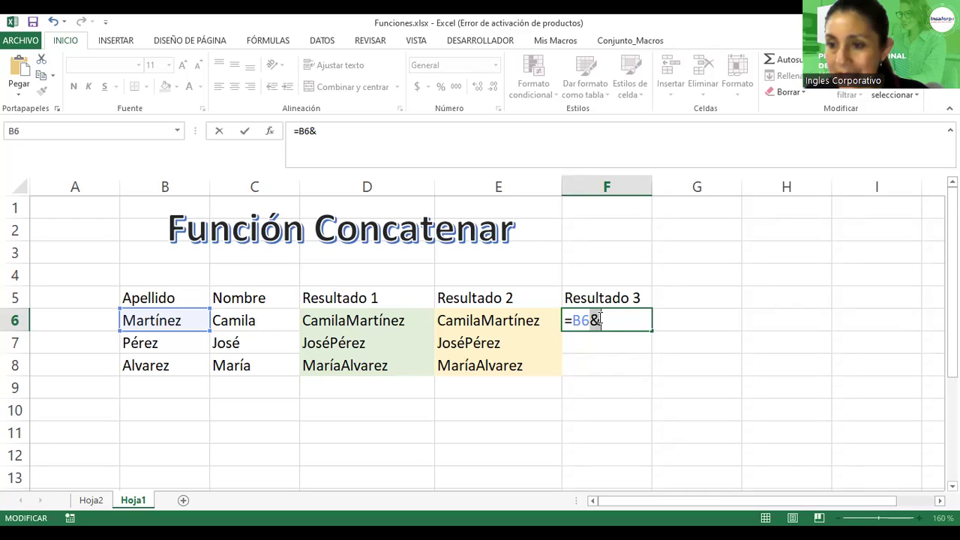
click(603, 319)
text(")
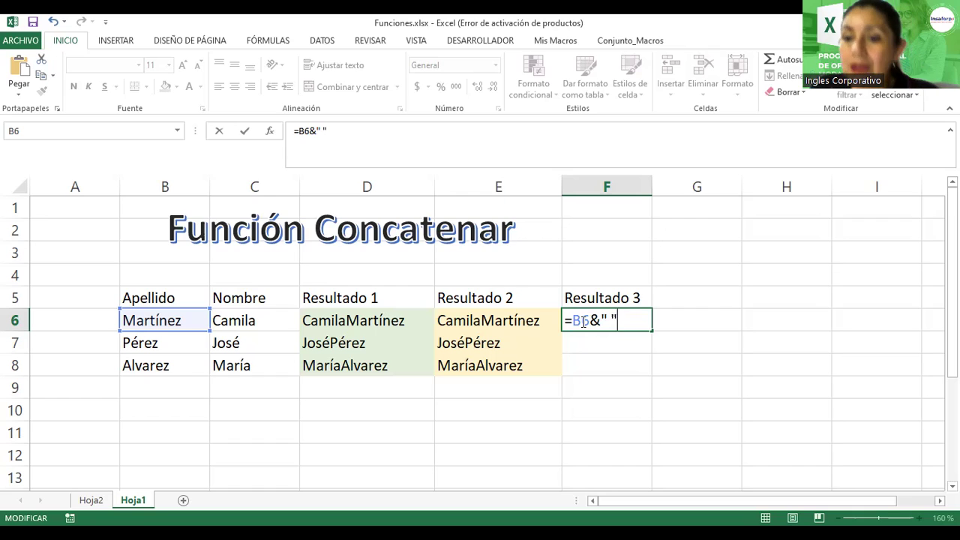
text(&)
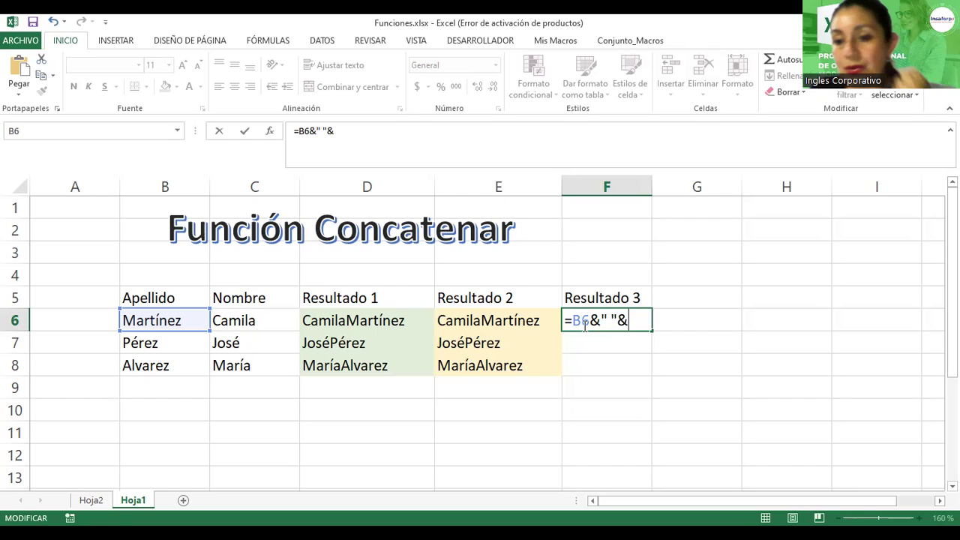
click(259, 319)
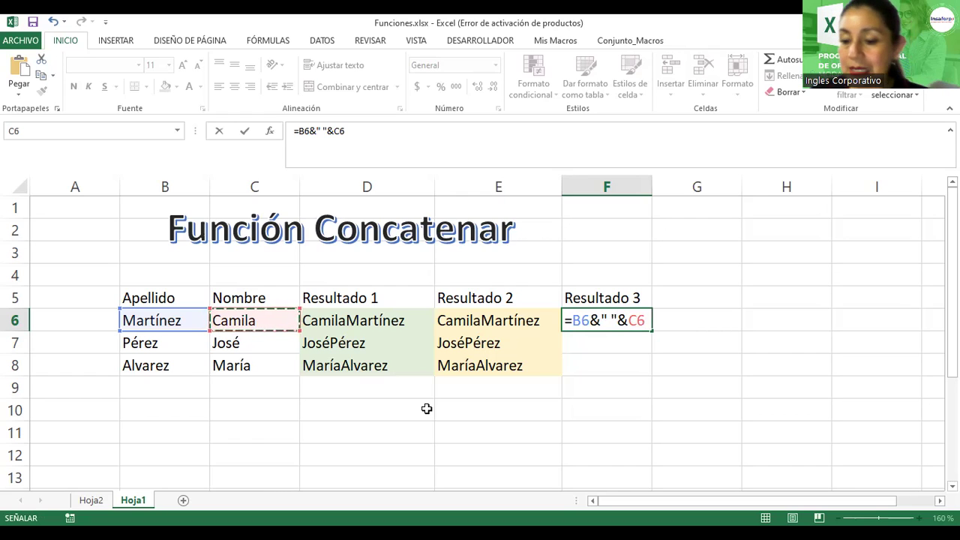
key(Return)
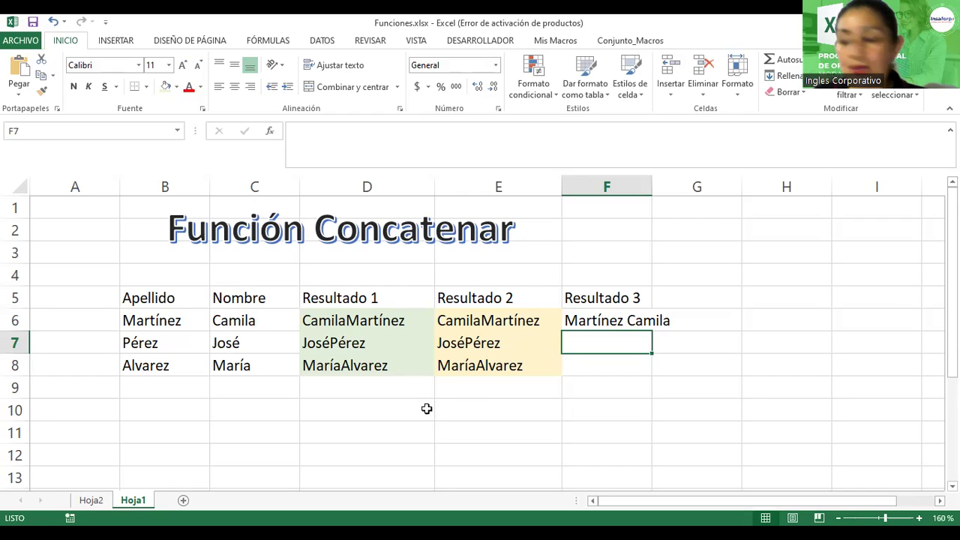
click(613, 320)
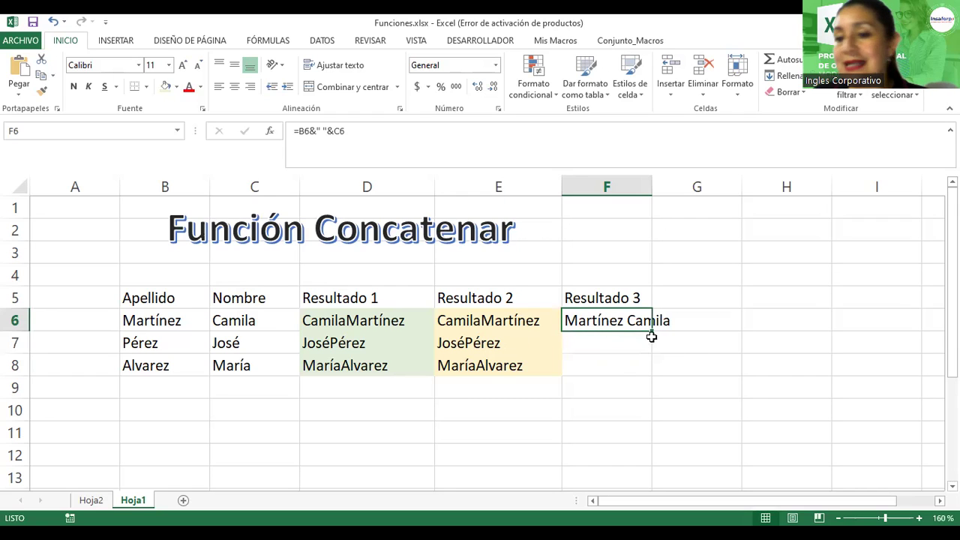
drag(687, 191, 685, 191)
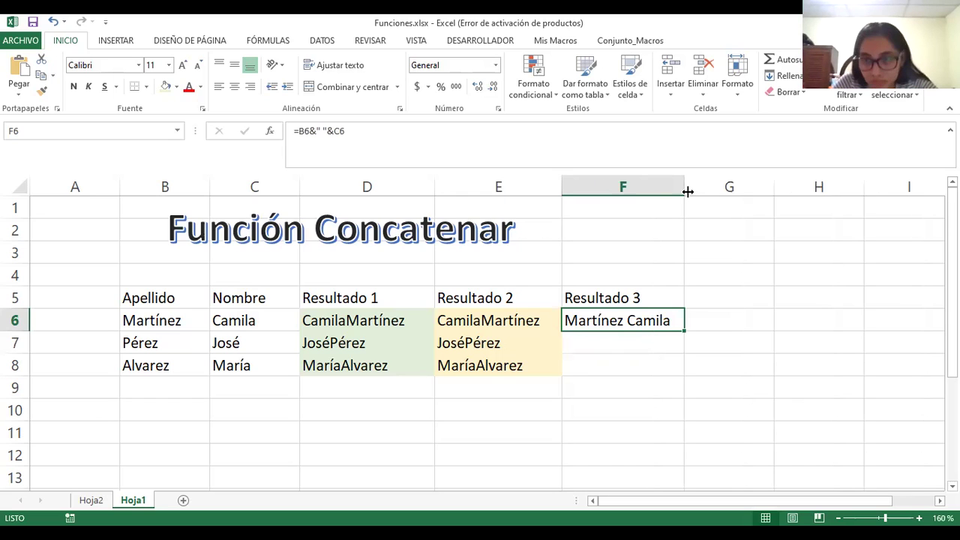
Step: In the second workbook, put a space between the quotes so F7 reads =B7&" "&C7
double_click(665, 321)
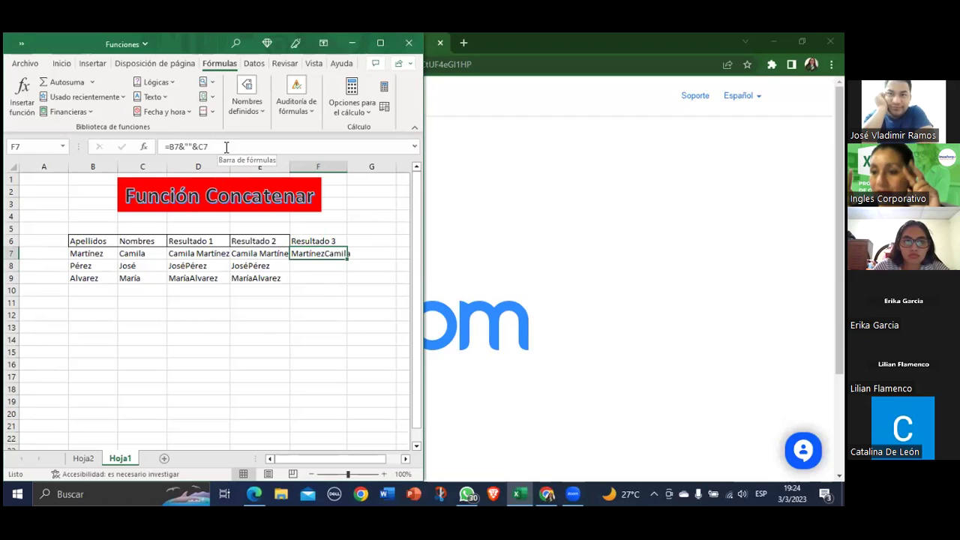
click(188, 146)
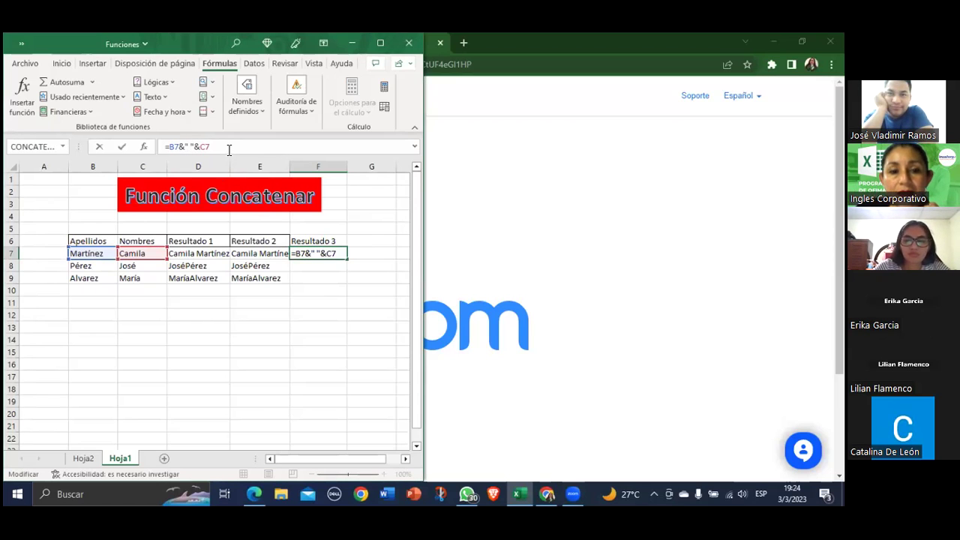
key(Return)
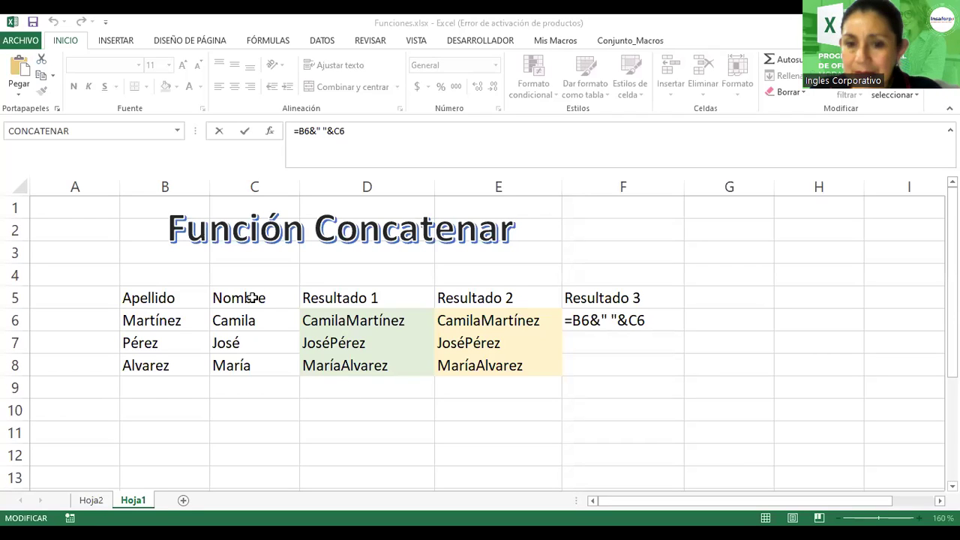
Step: Insert a new blank column C before the Nombre column
click(330, 293)
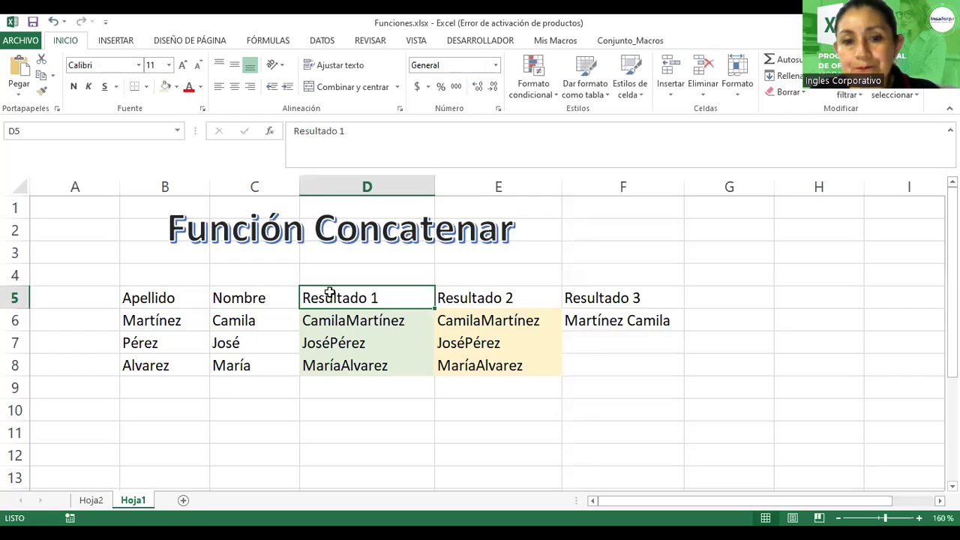
click(182, 300)
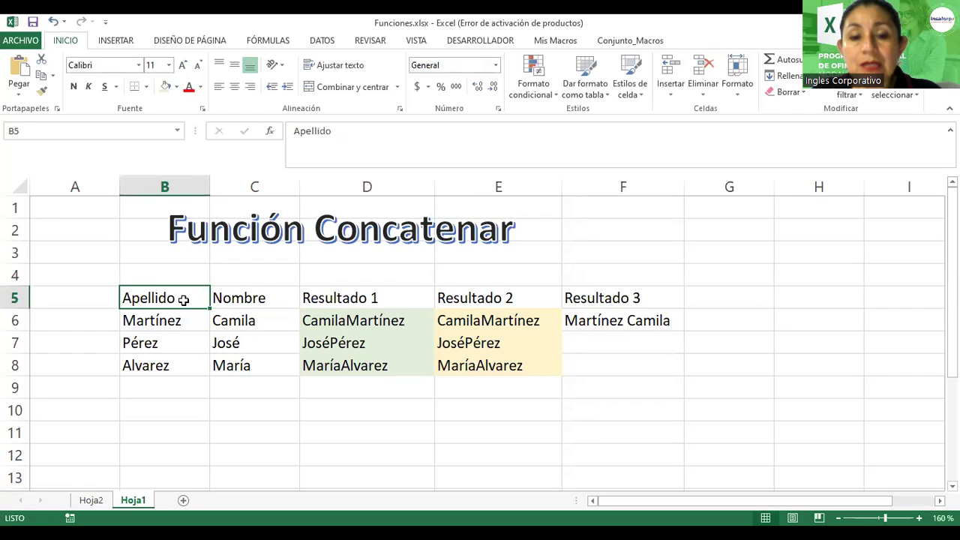
click(227, 295)
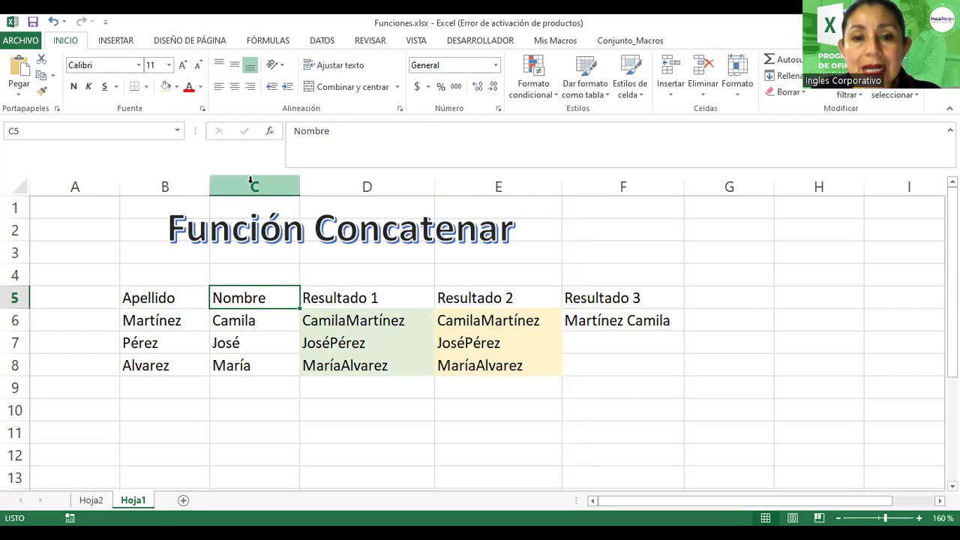
right_click(251, 181)
click(279, 278)
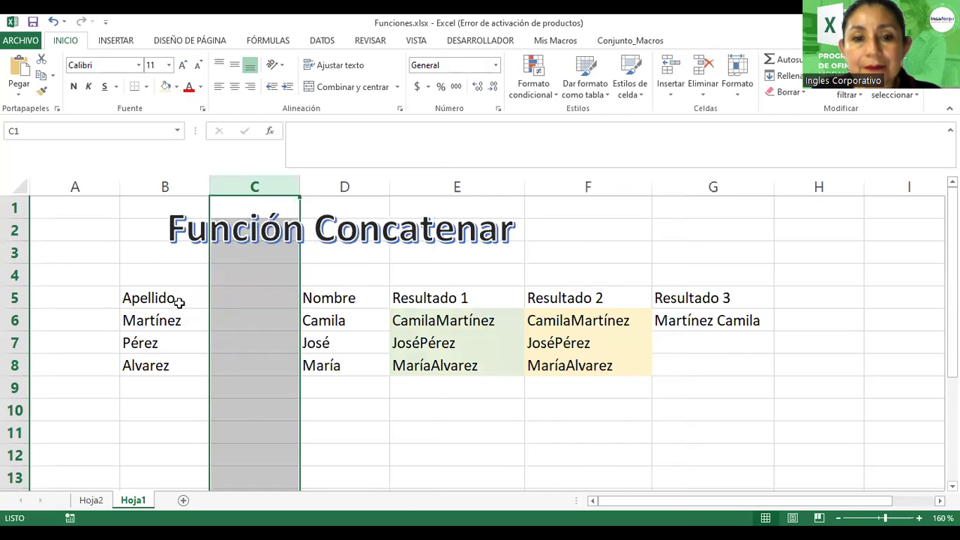
Step: Label the new column's header C5 'Apellido Materno'
click(231, 302)
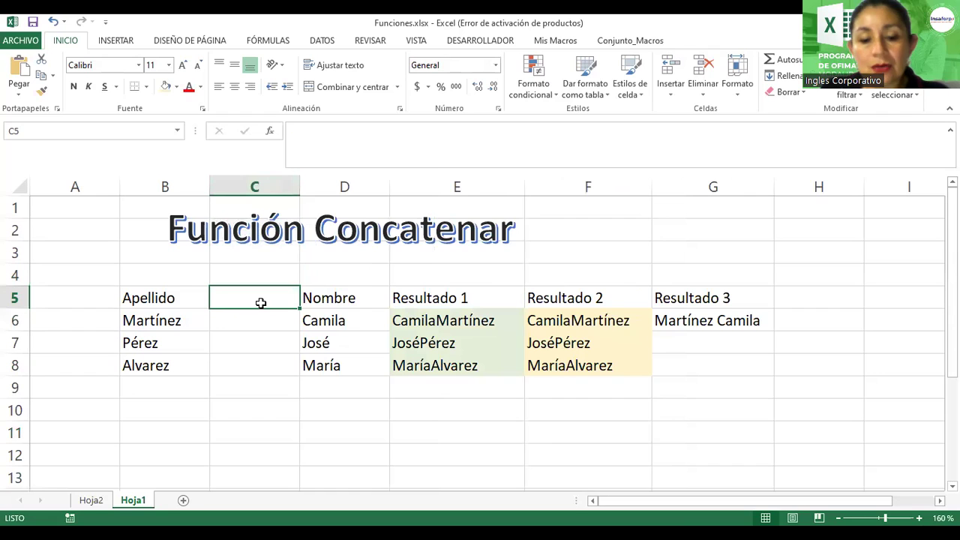
click(180, 302)
double_click(191, 298)
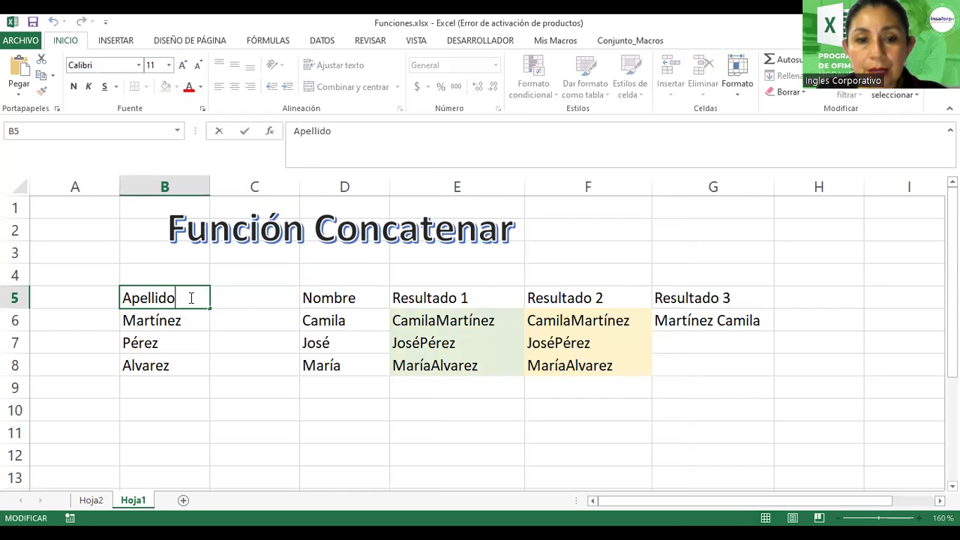
text( 1)
click(238, 294)
text(Apellido)
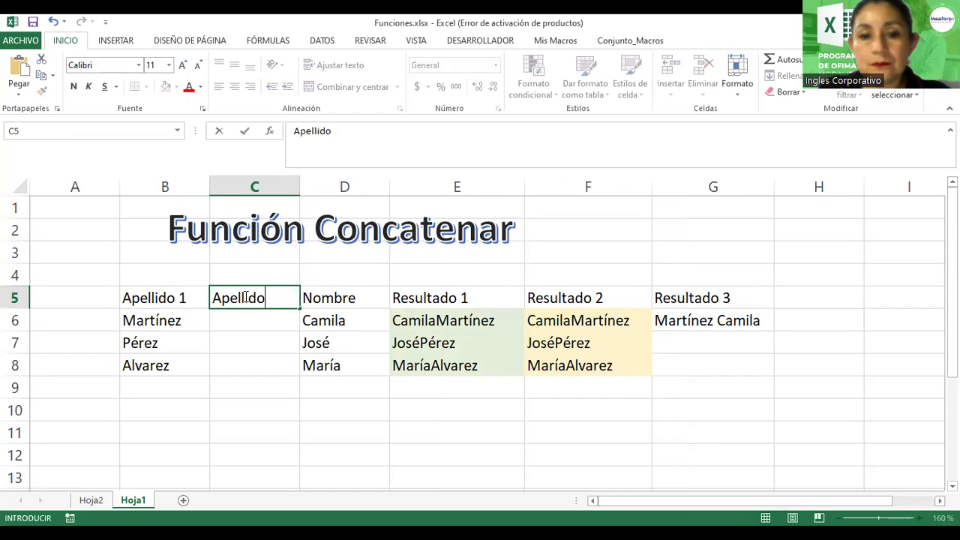
text( M)
text(ater)
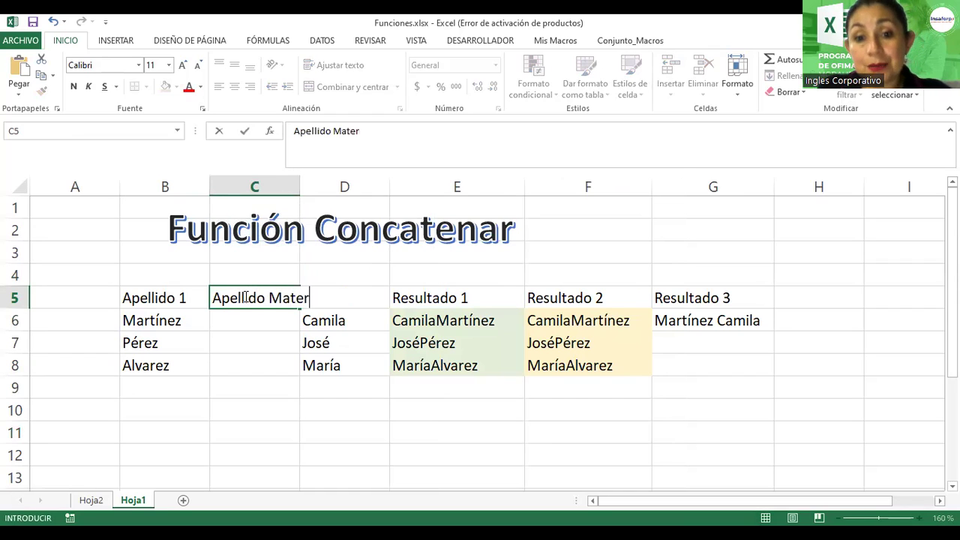
text(no)
key(Return)
Step: Rename B5 to 'Apellido Paterno' and widen columns B and C to fit their headers
double_click(200, 296)
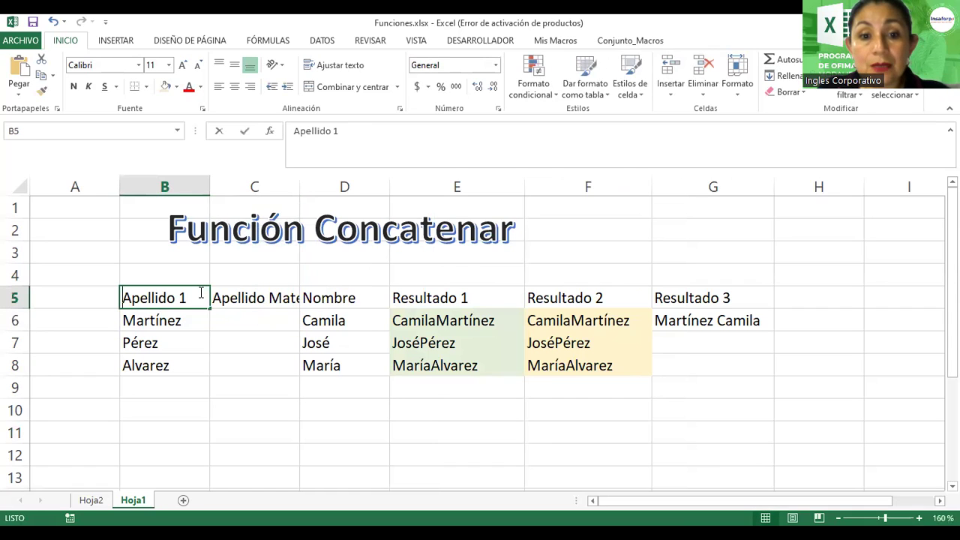
key(BackSpace)
text(Paterno)
key(Return)
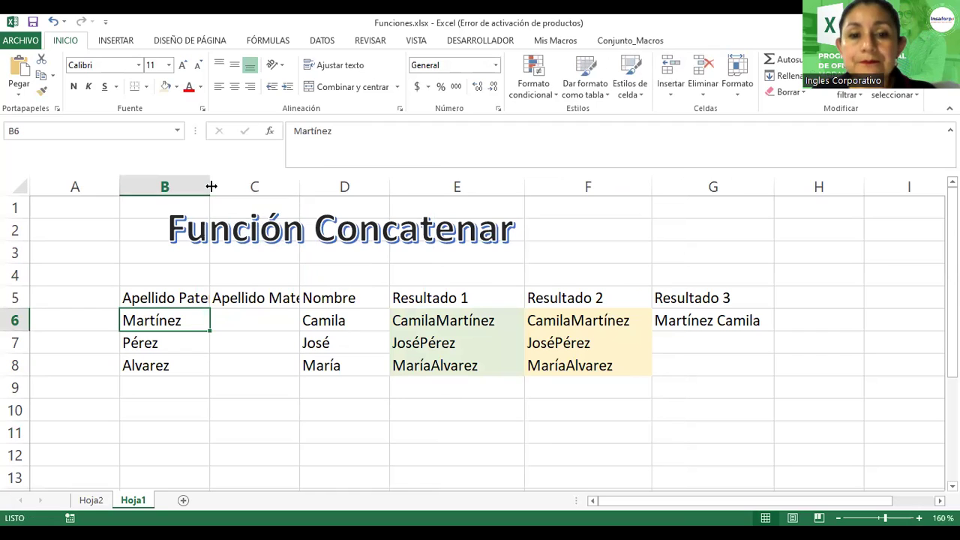
drag(212, 186, 246, 186)
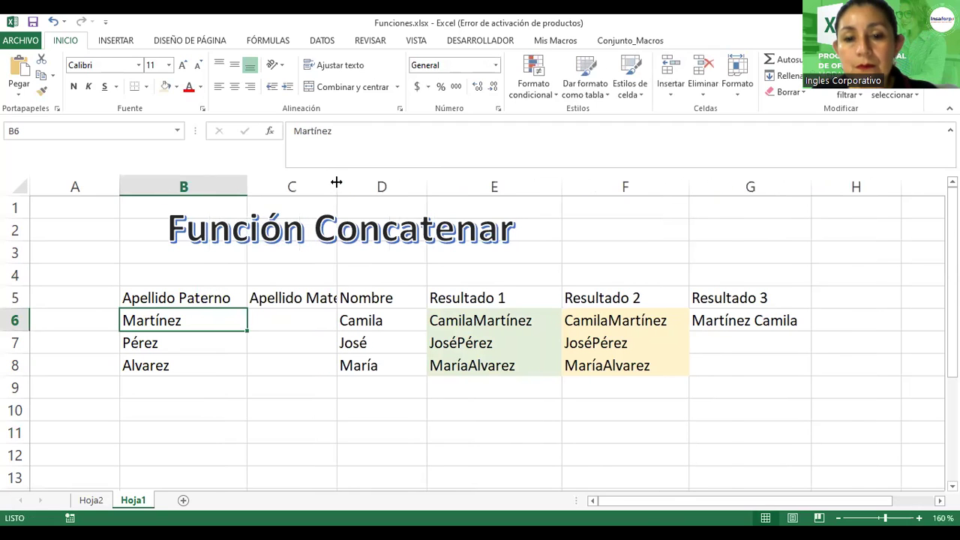
drag(337, 186, 378, 186)
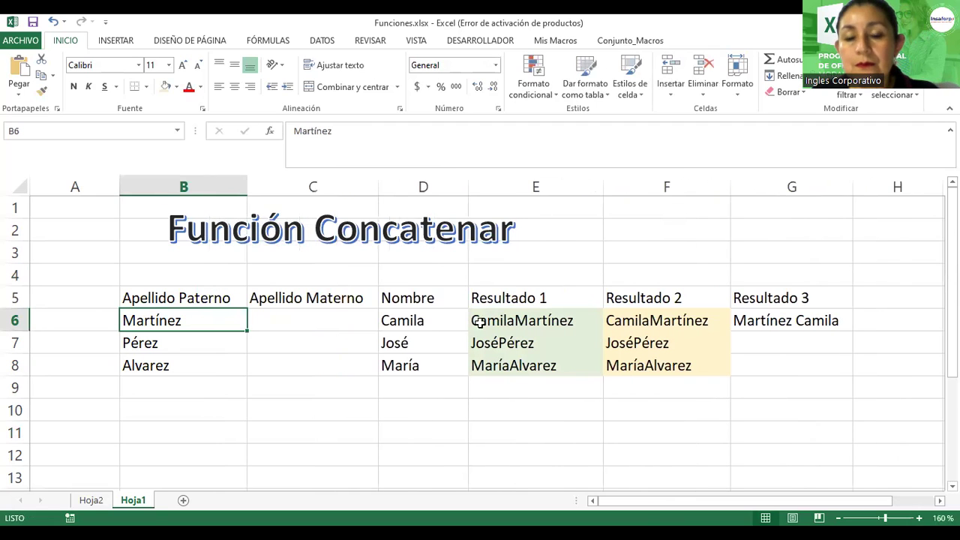
Step: Rename the Nombre header in D5 to 'Nombre 1'
double_click(450, 297)
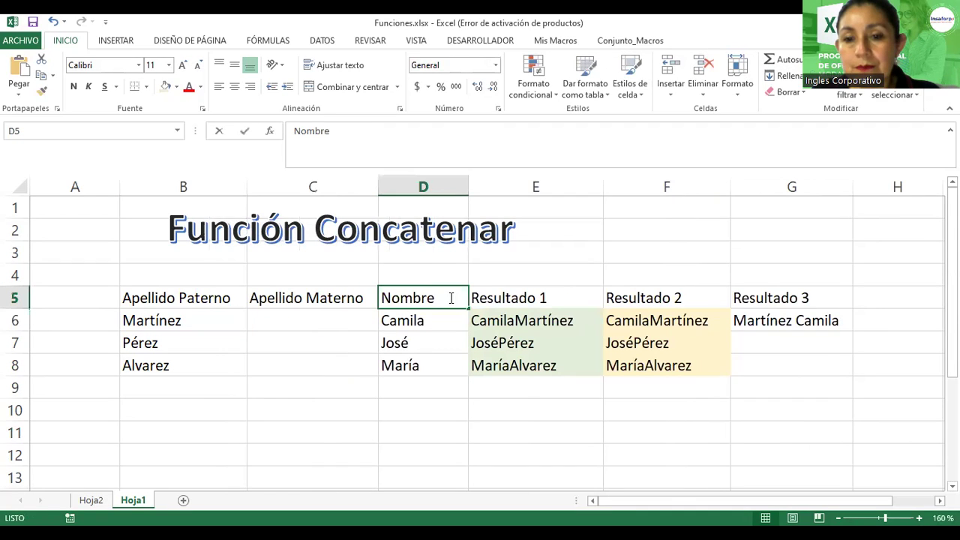
text( 1)
key(Return)
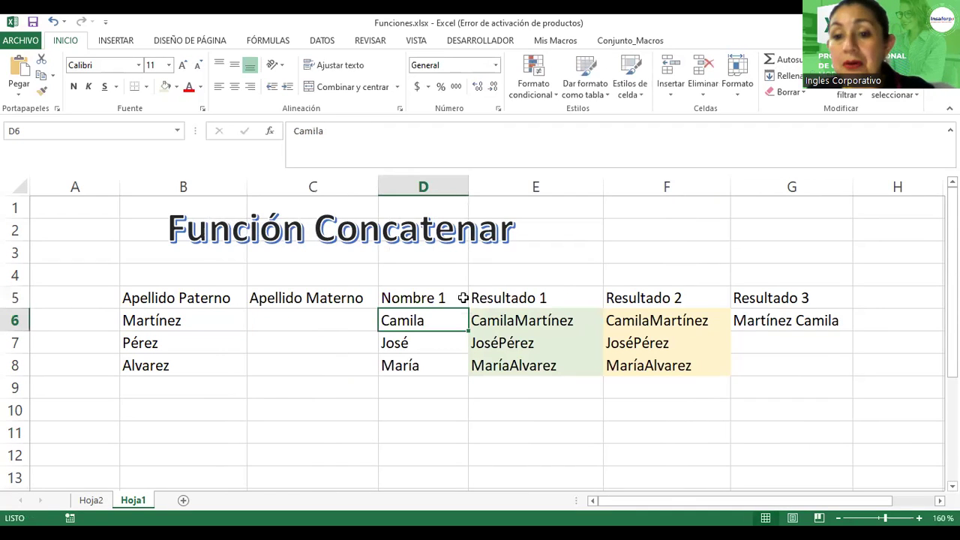
click(480, 189)
Step: Insert a column before Resultado 1 with the header 'Nombre 2'
right_click(481, 189)
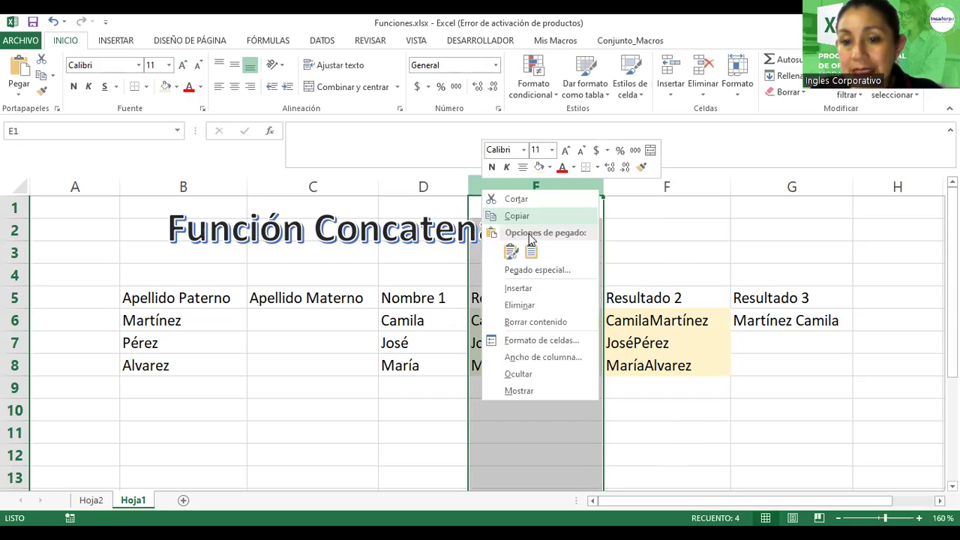
click(537, 285)
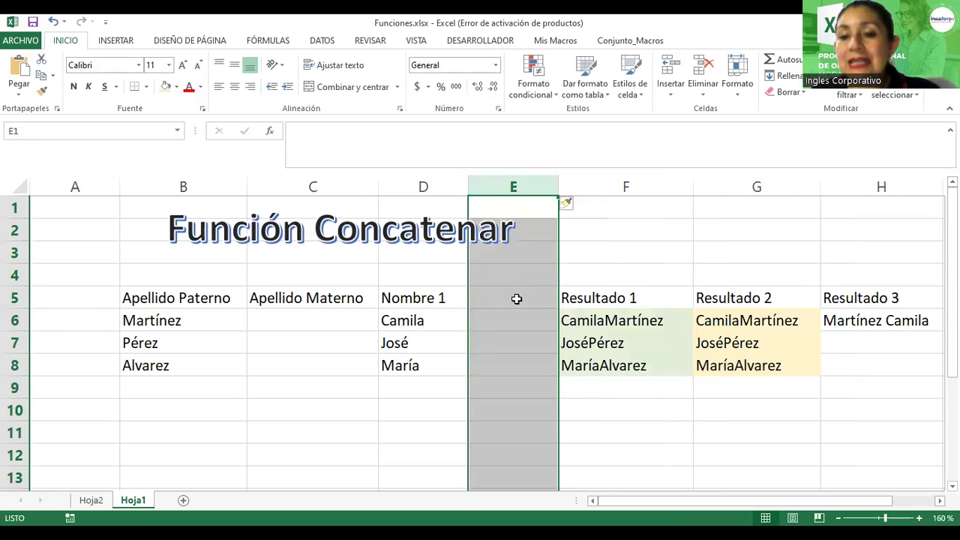
click(508, 299)
text(Nombre 2)
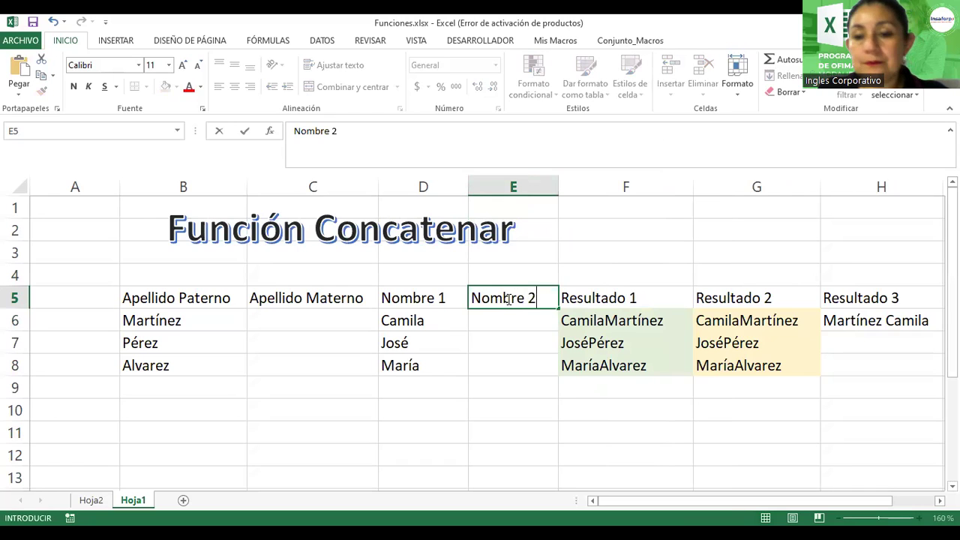
key(Return)
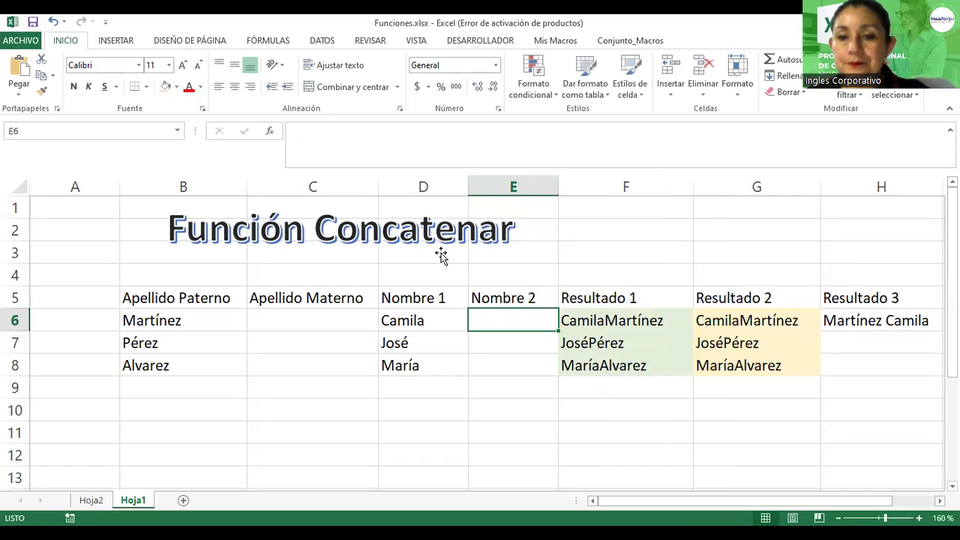
Step: Enter maternal surnames Alvarado, García and López in C6:C8
click(323, 331)
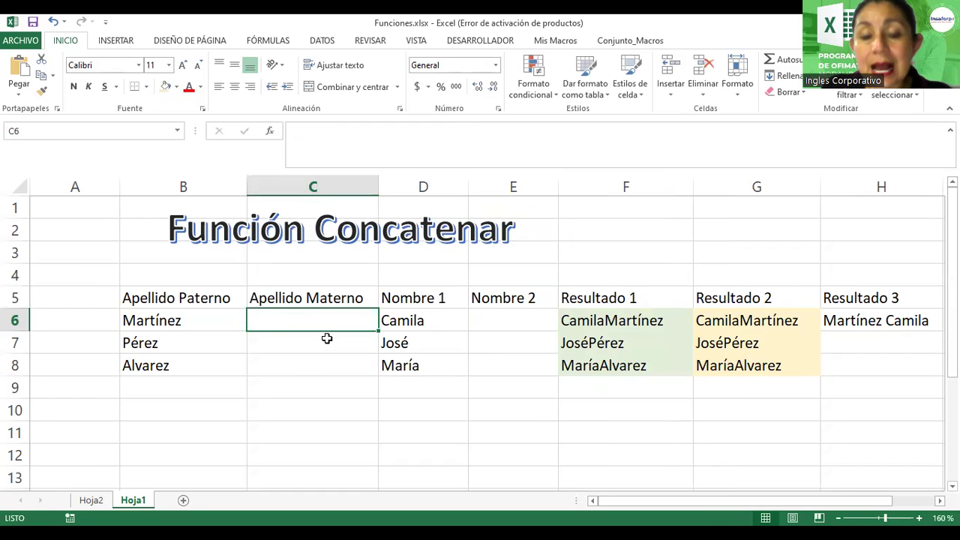
text(Alvarado)
click(327, 339)
text(García)
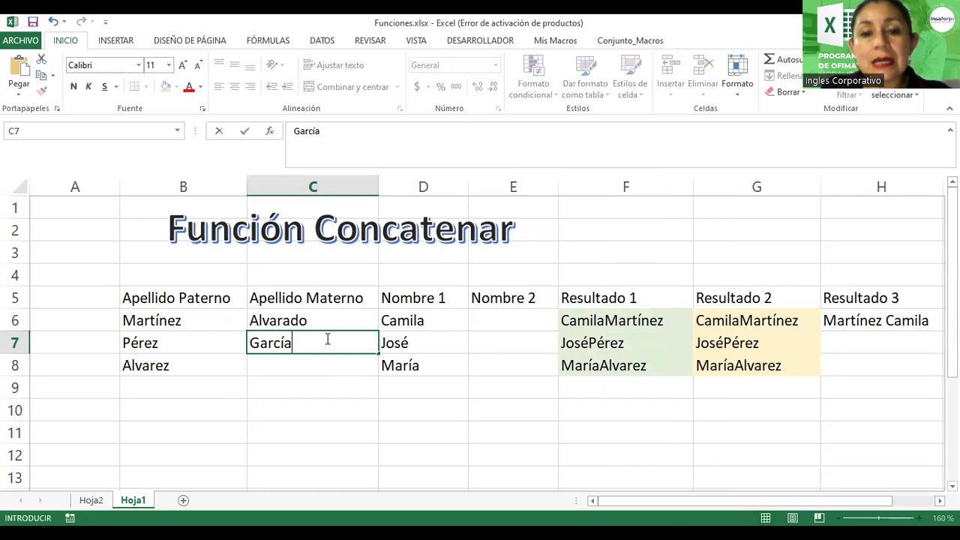
key(Return)
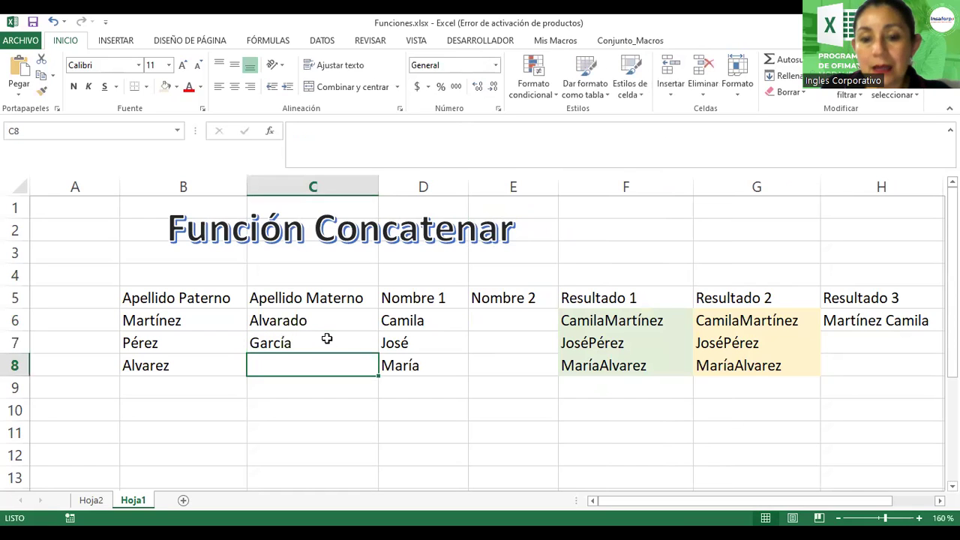
text(López)
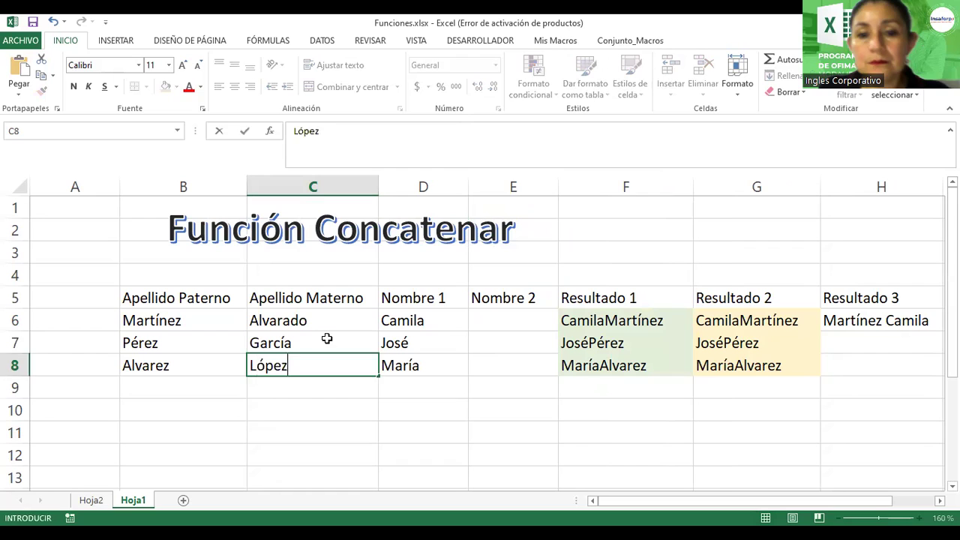
key(Return)
Step: Enter second names María, Fernando and Guadalupe in E6:E8 and widen the Resultado 1 column
click(509, 324)
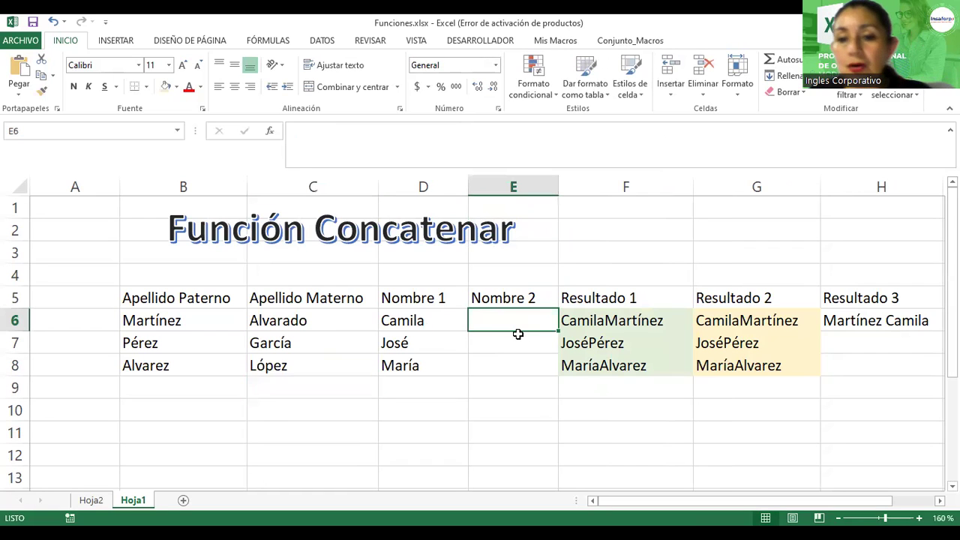
text(María)
key(Return)
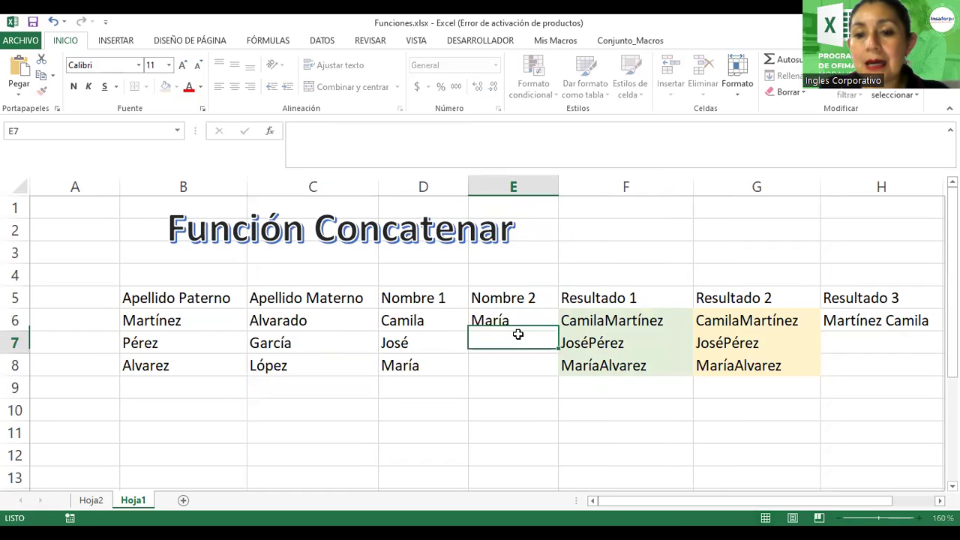
text(Fernando)
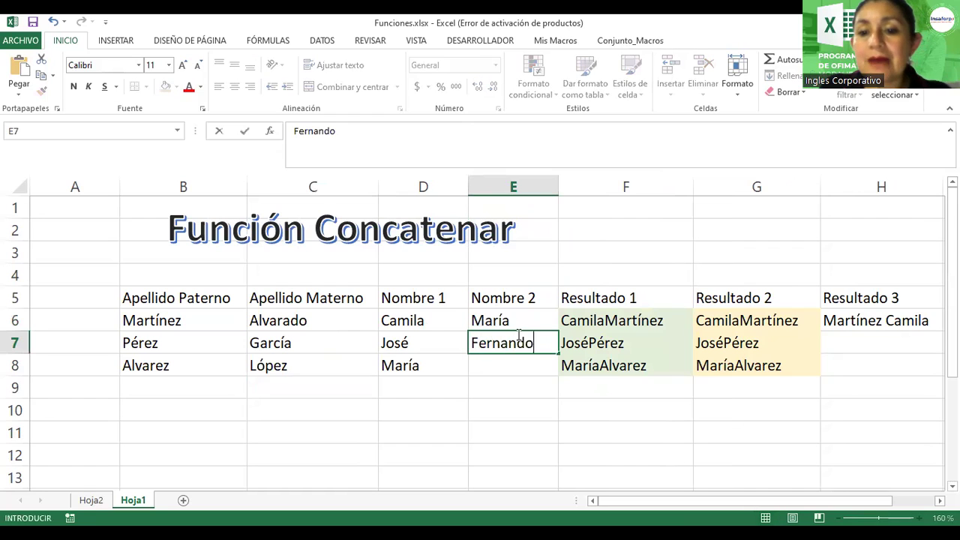
key(Return)
text(Gu)
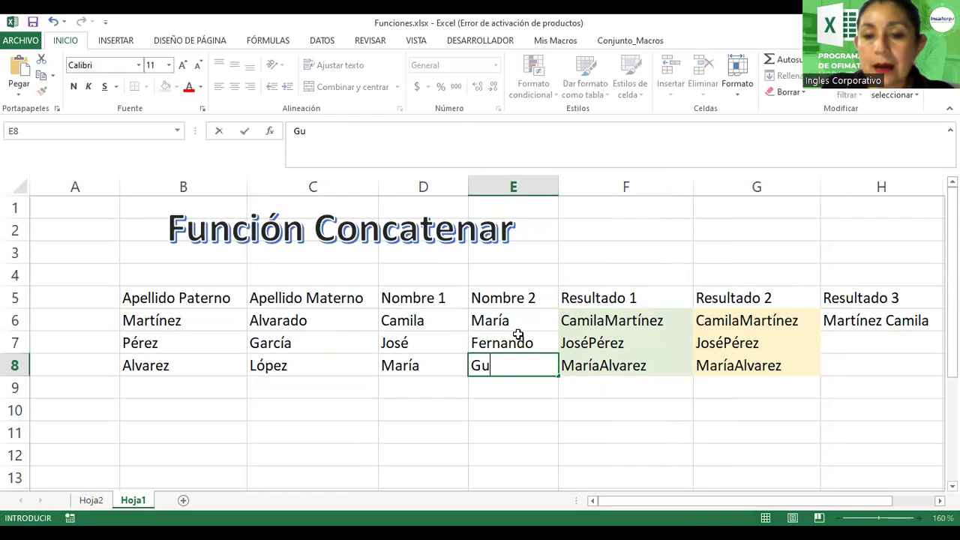
text(adalupe)
key(Return)
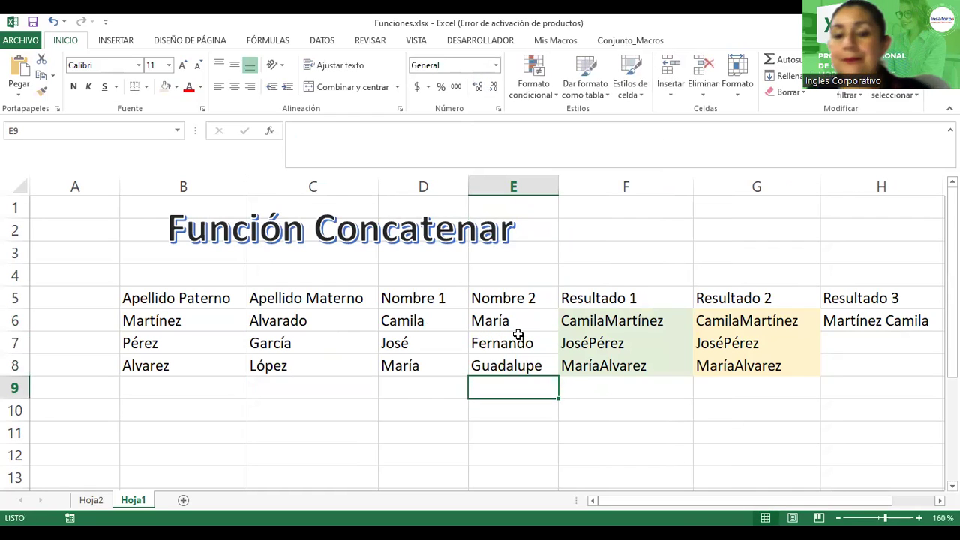
drag(689, 179, 711, 180)
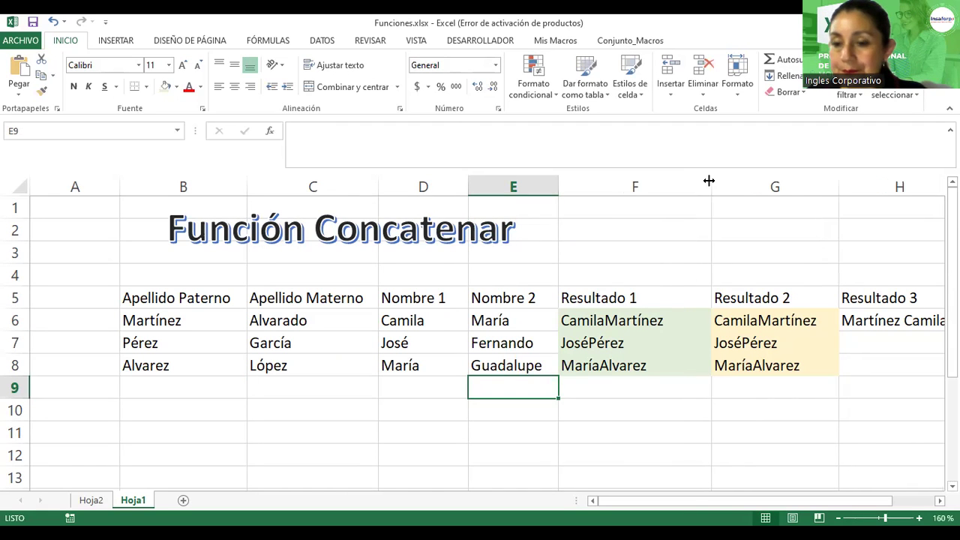
click(630, 321)
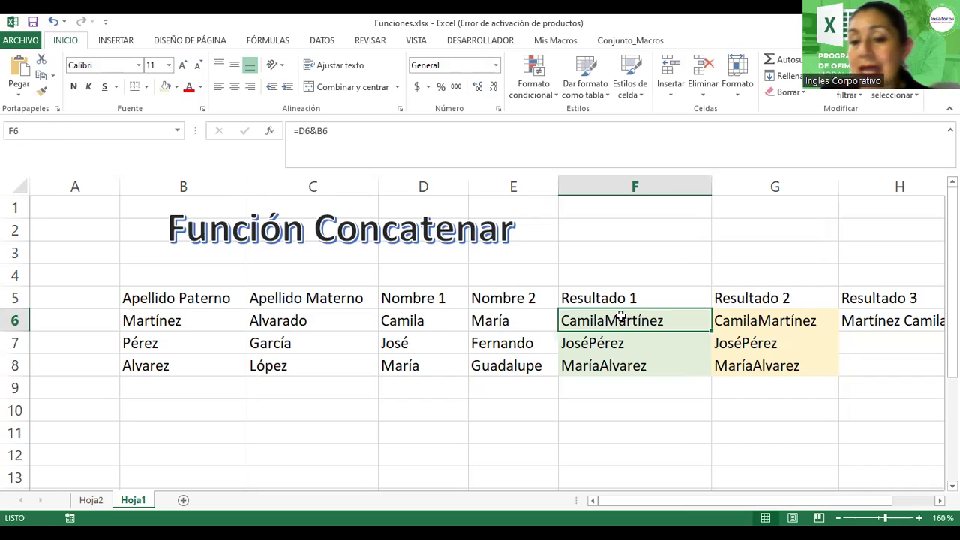
Step: Extend F6's formula to =D6&C6&B6&E6 joining all four name parts
double_click(622, 317)
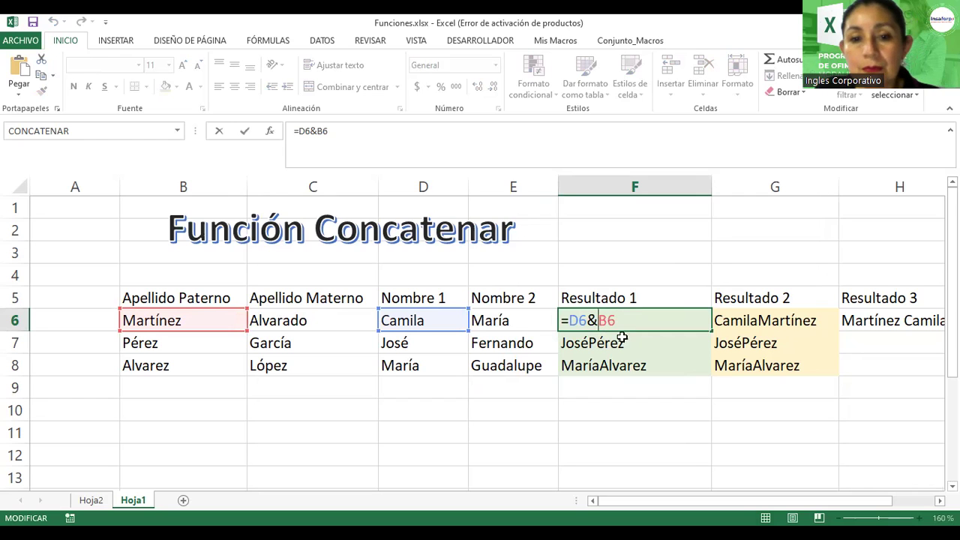
click(288, 321)
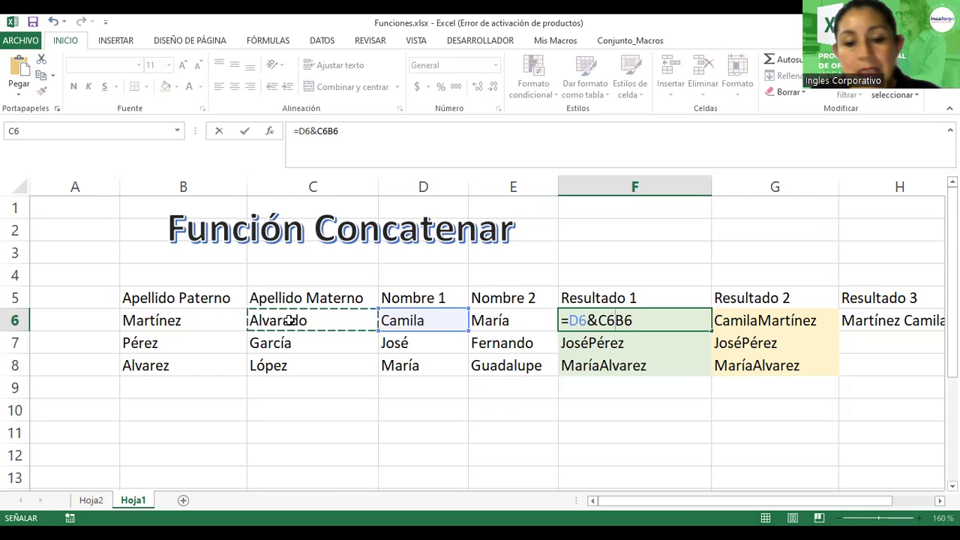
text(&)
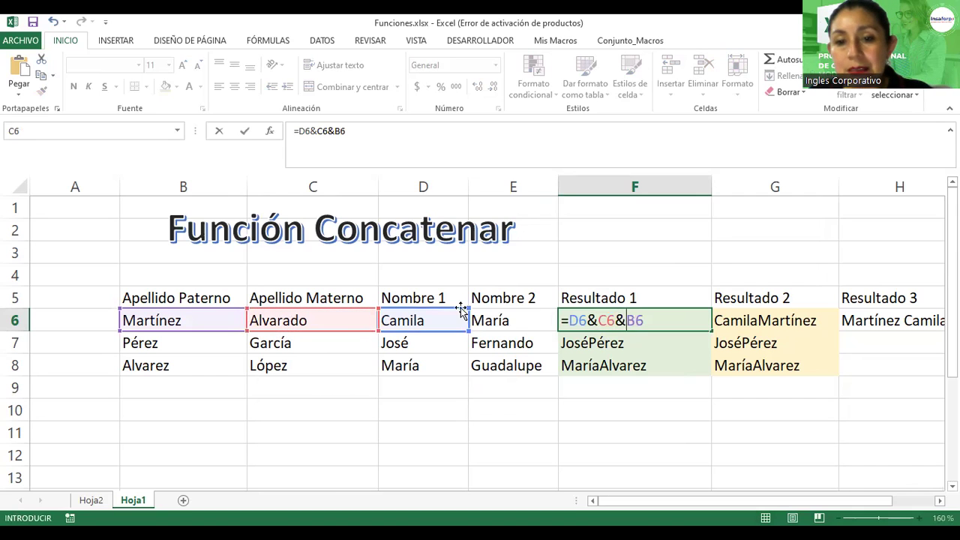
click(646, 320)
text(&)
click(512, 319)
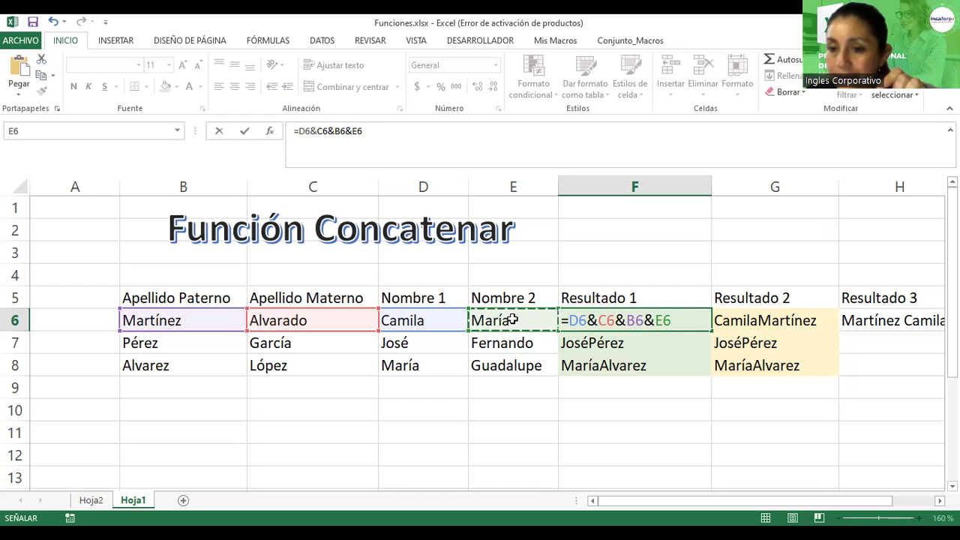
key(Return)
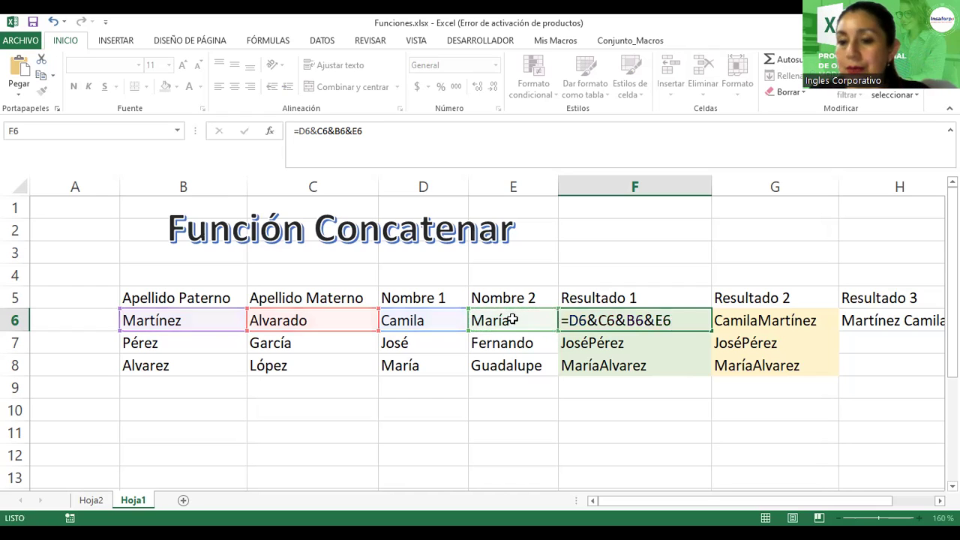
key(Return)
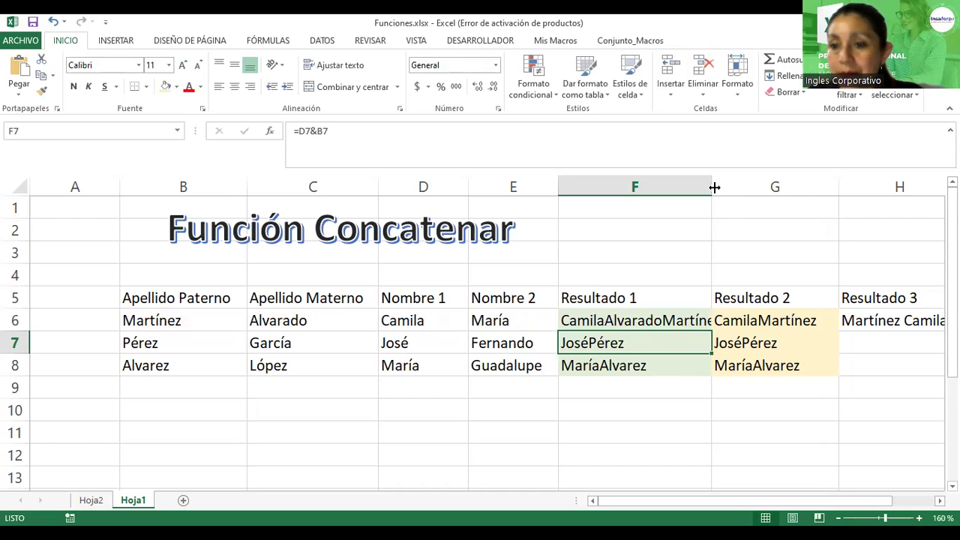
Step: Fill the F6 formula down to F8 and autofit column F to the longest result
drag(714, 187, 768, 190)
click(737, 324)
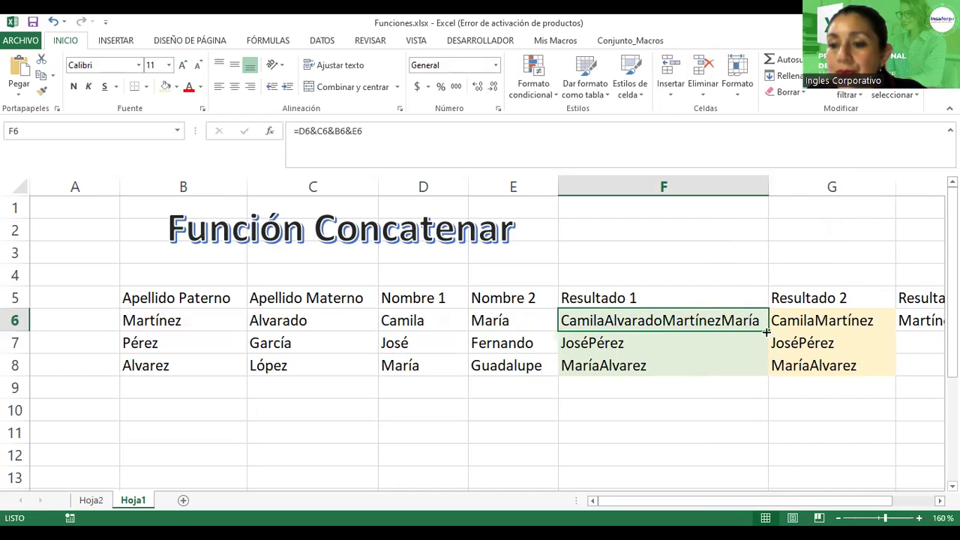
drag(767, 331, 760, 367)
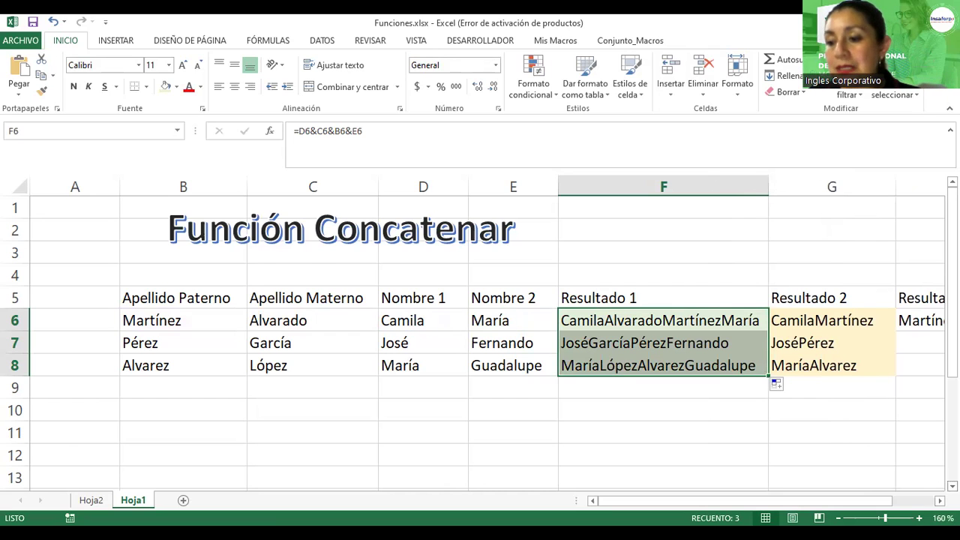
click(953, 486)
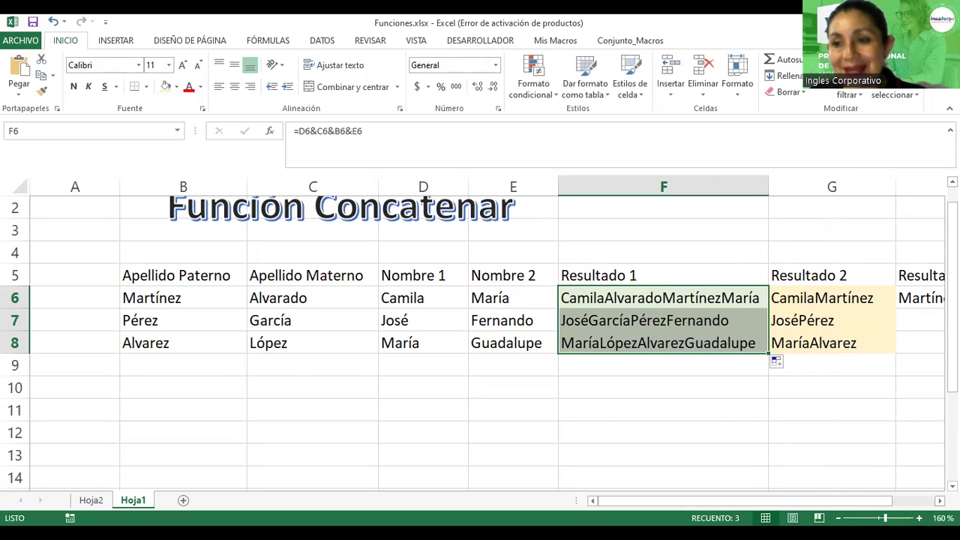
click(940, 500)
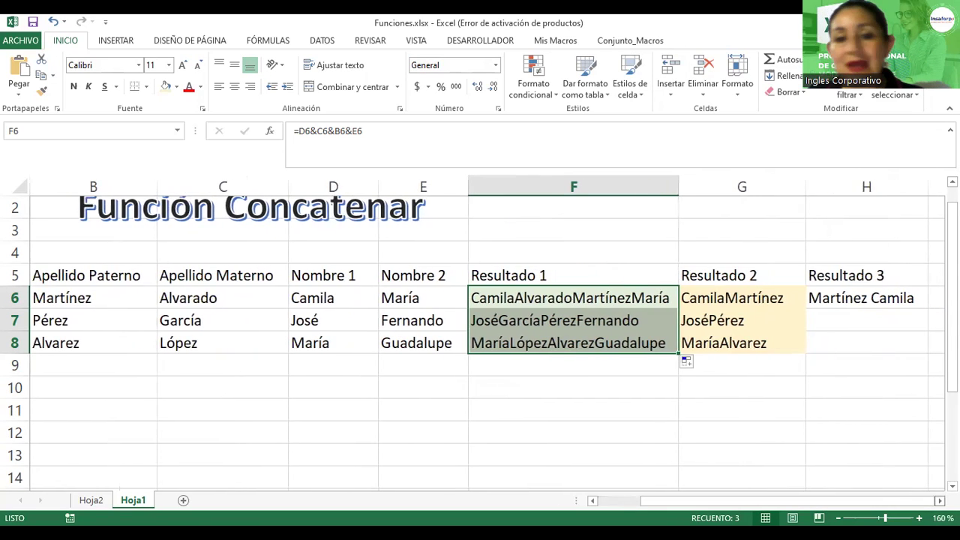
double_click(679, 181)
double_click(733, 297)
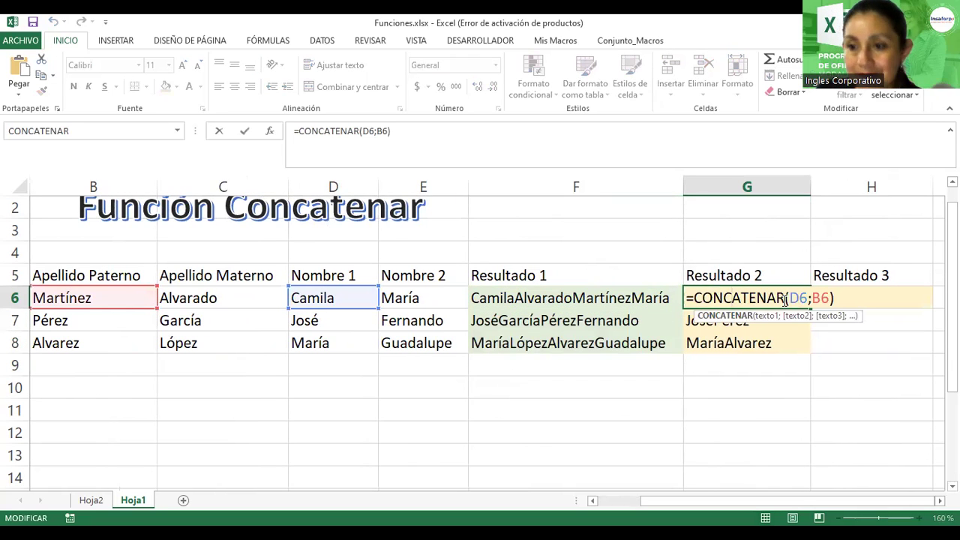
Step: Open the Function Arguments for G6's CONCATENAR formula and move it clear of the name cells
click(830, 296)
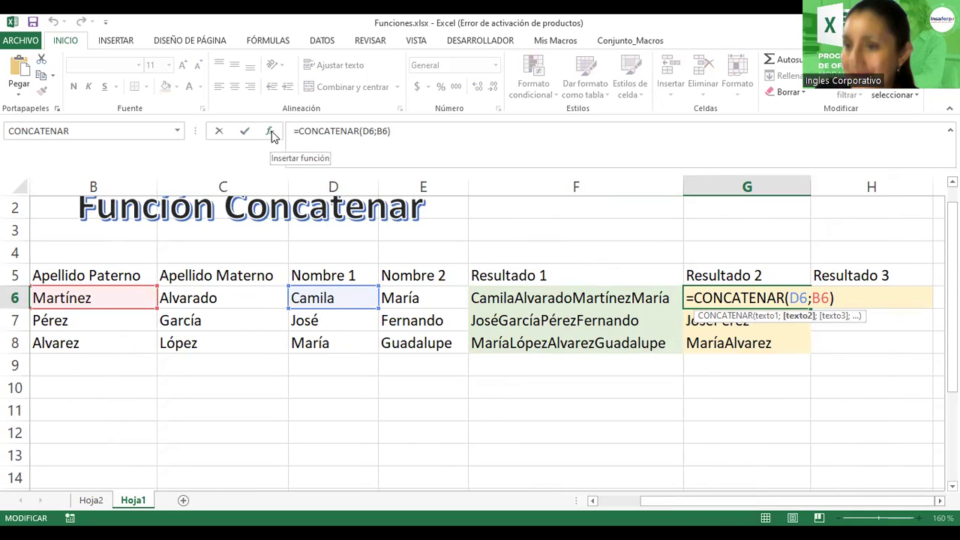
click(270, 132)
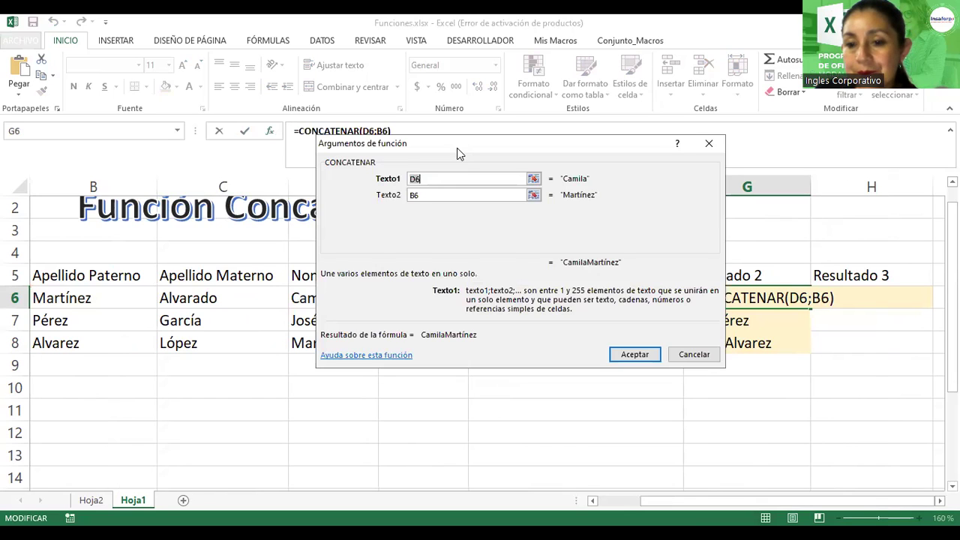
drag(460, 153, 608, 283)
click(580, 321)
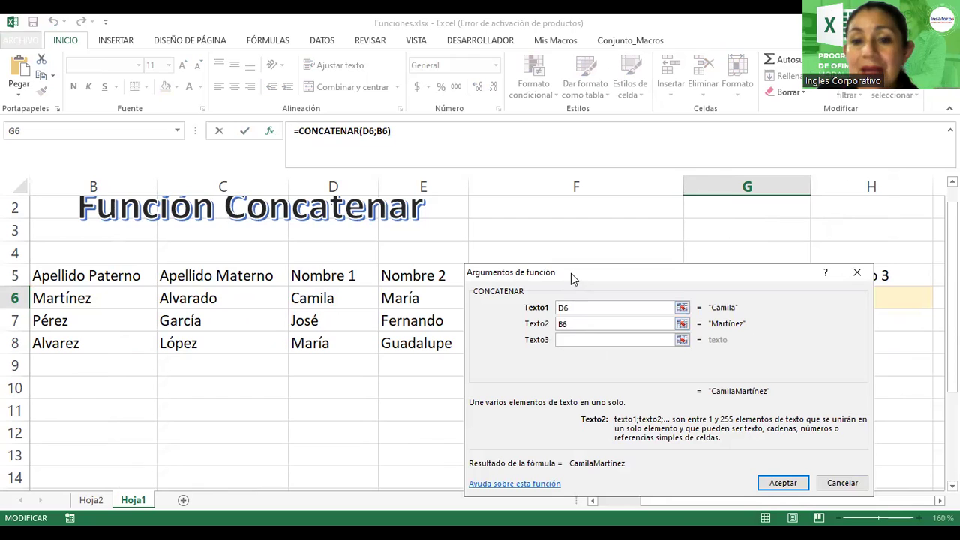
click(579, 307)
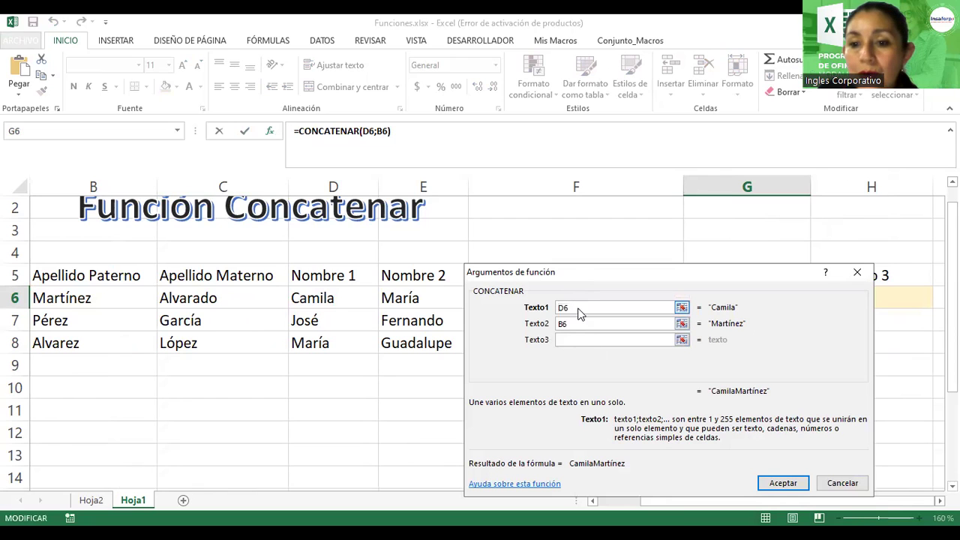
click(575, 323)
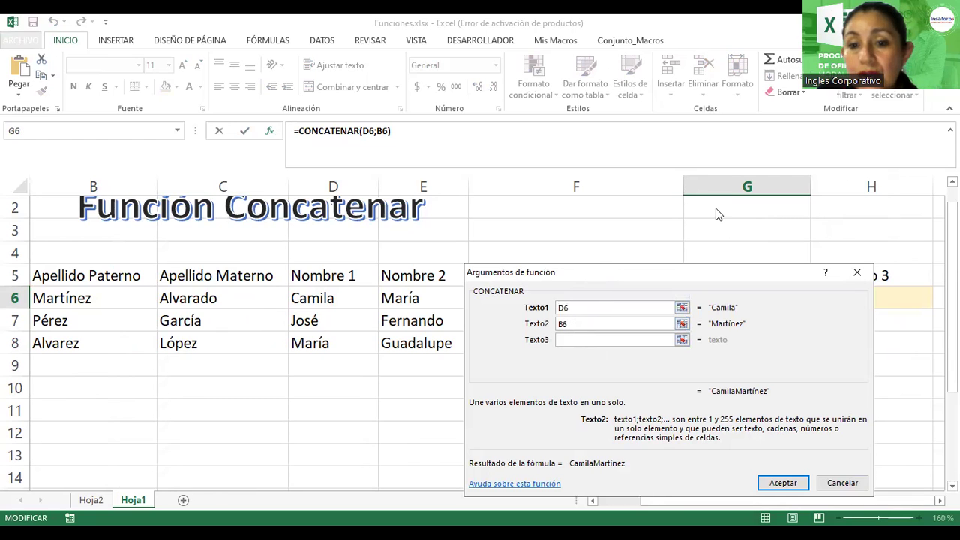
drag(585, 272, 702, 210)
key(BackSpace)
key(BackSpace)
click(418, 298)
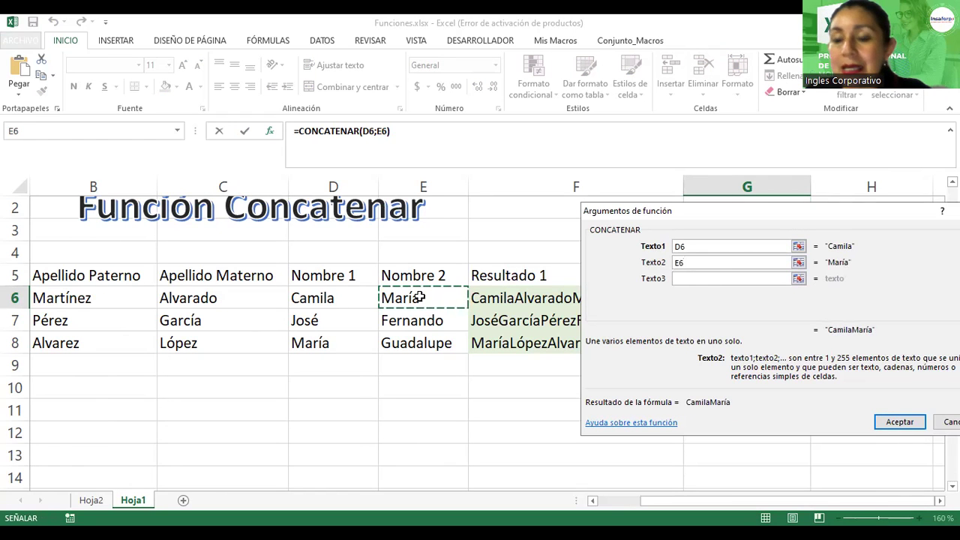
click(705, 280)
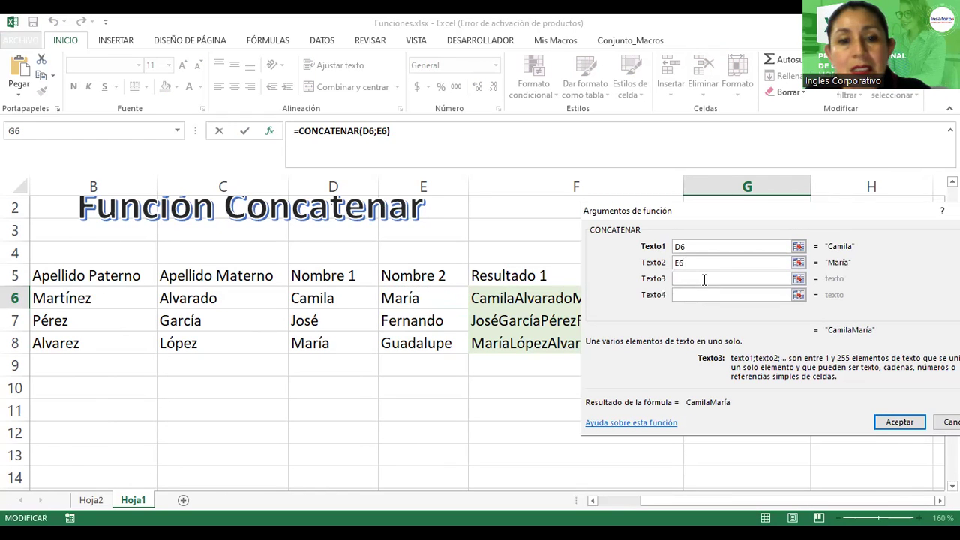
click(91, 298)
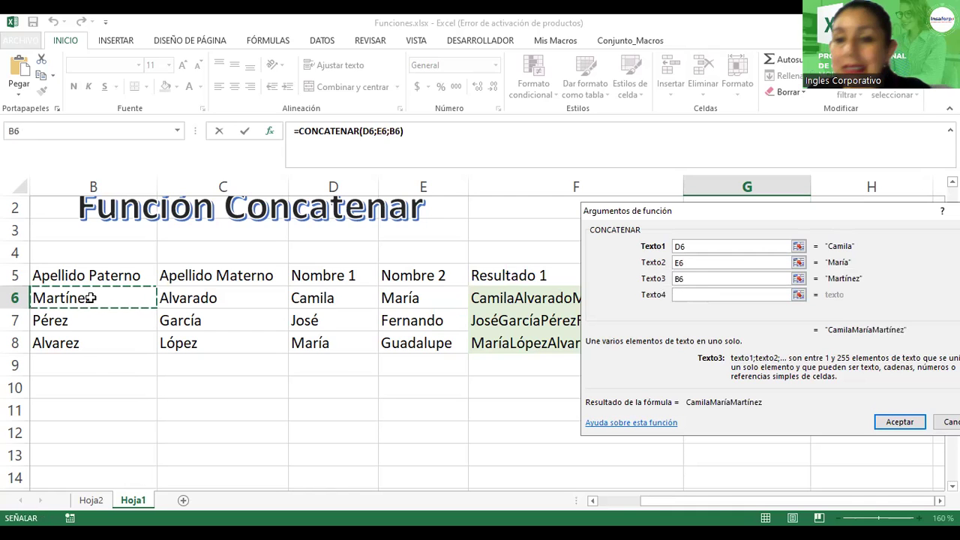
click(714, 294)
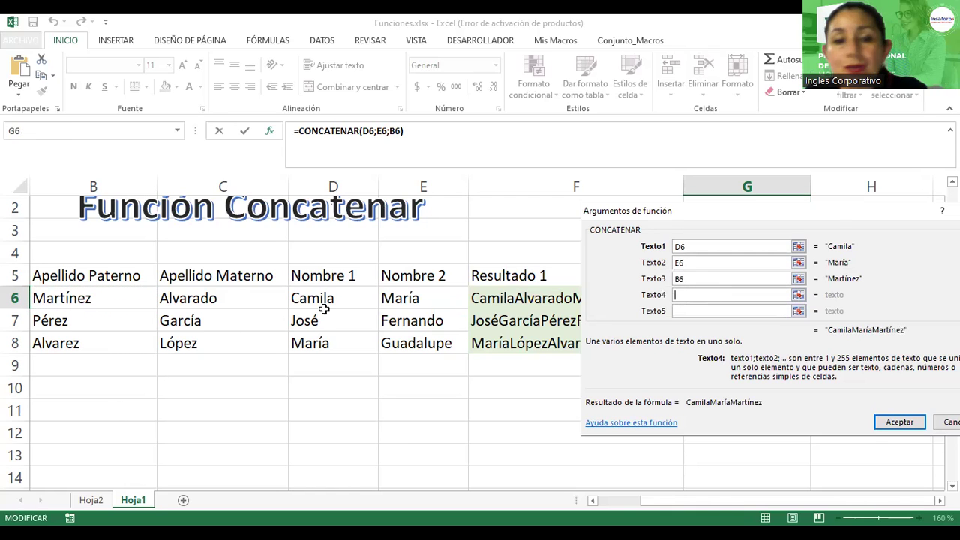
click(171, 297)
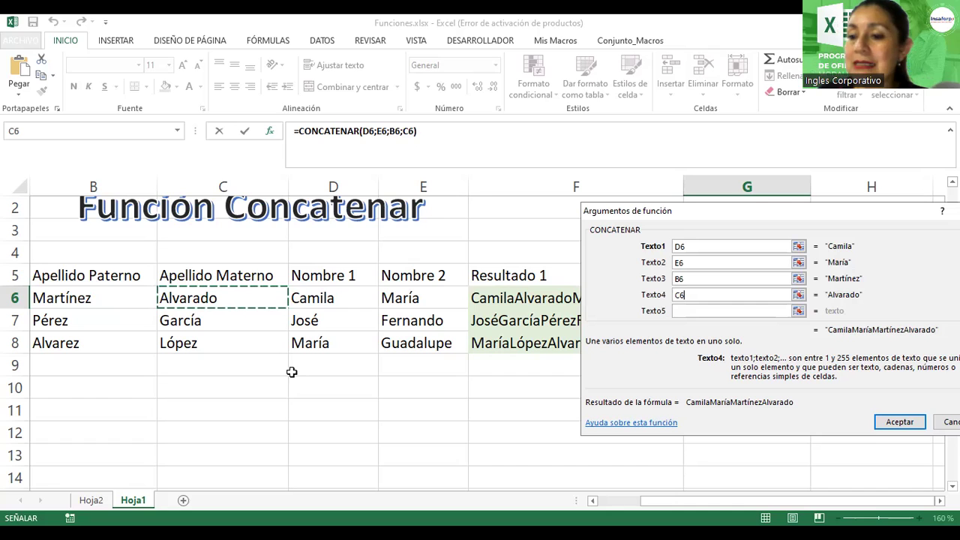
click(907, 421)
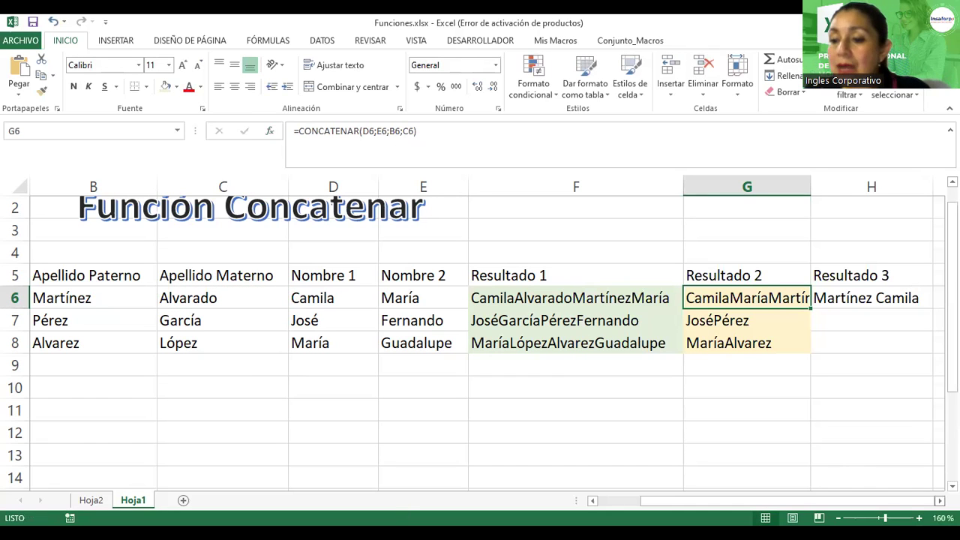
click(939, 500)
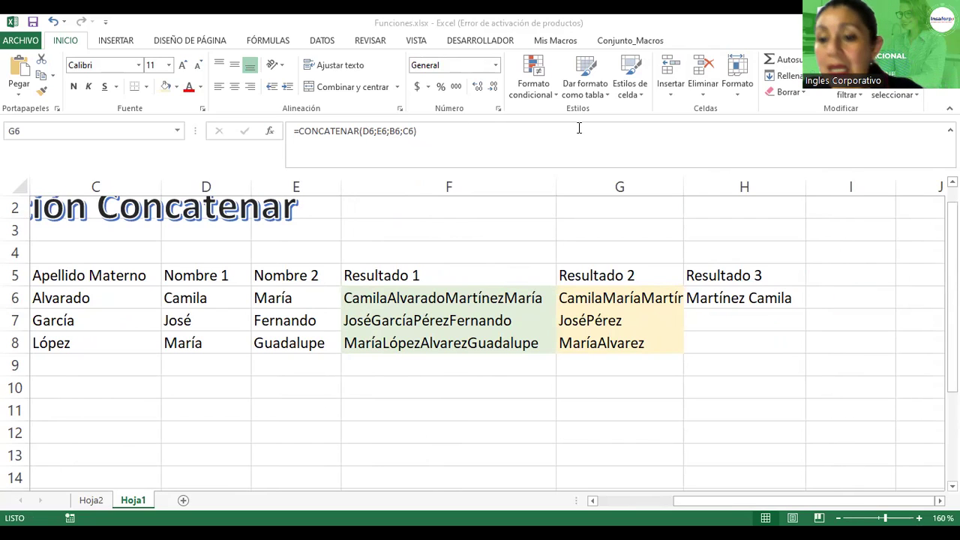
click(748, 302)
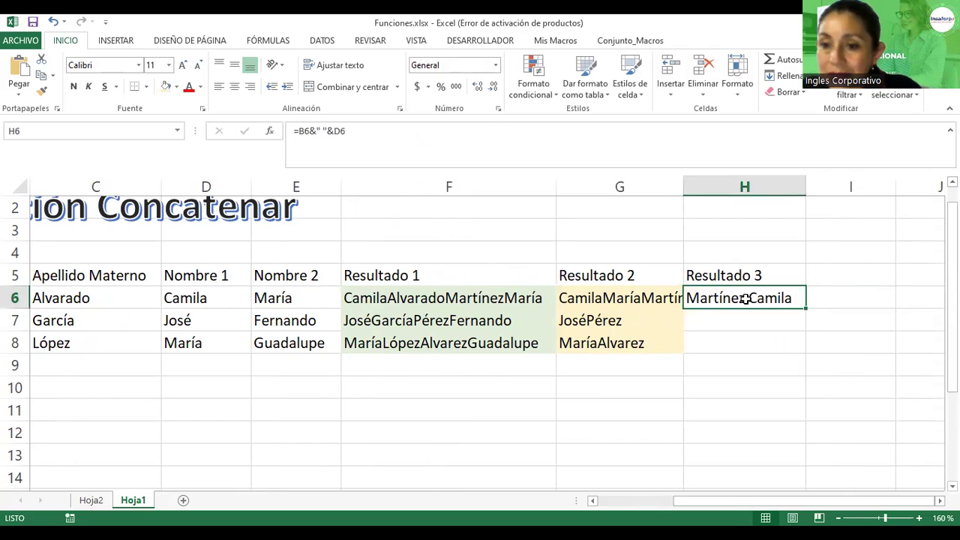
drag(684, 186, 739, 186)
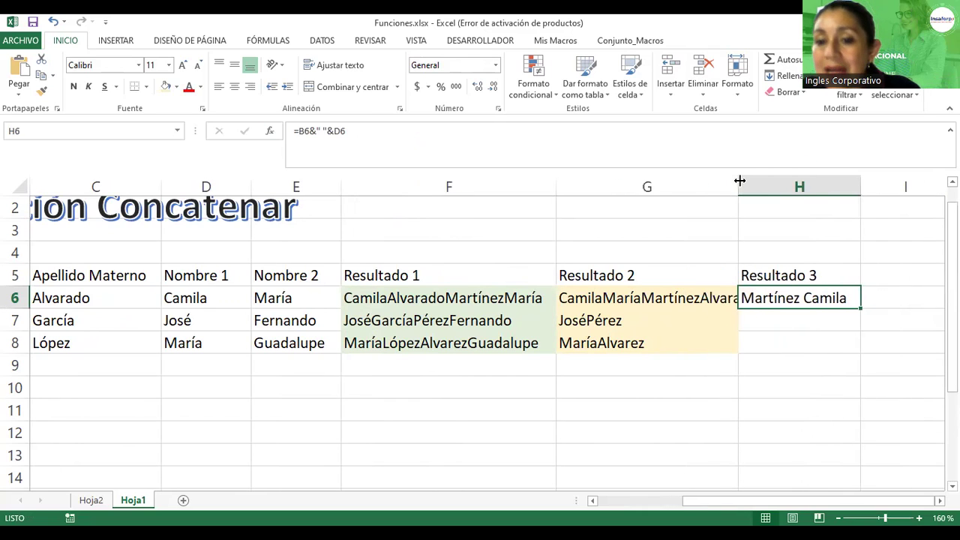
scroll(695, 301, right, 2)
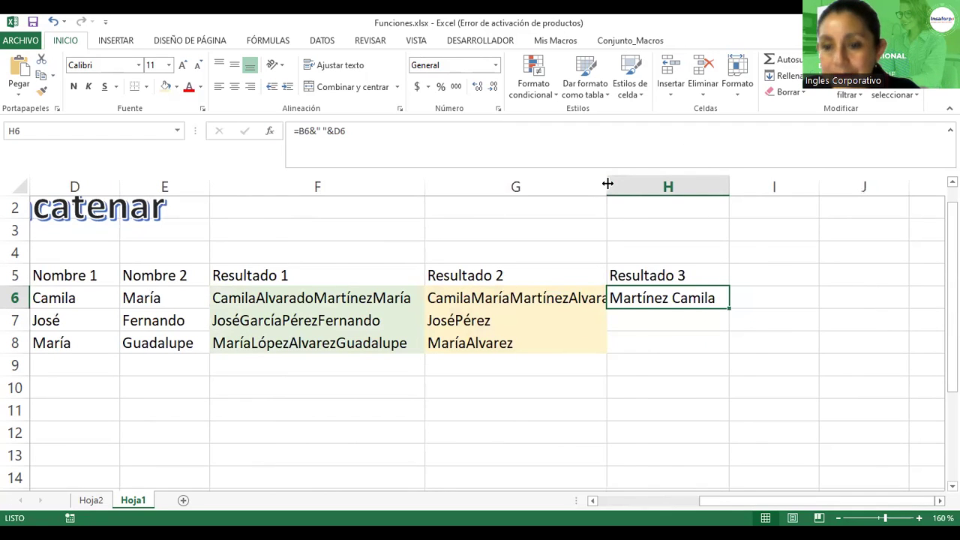
drag(607, 183, 635, 184)
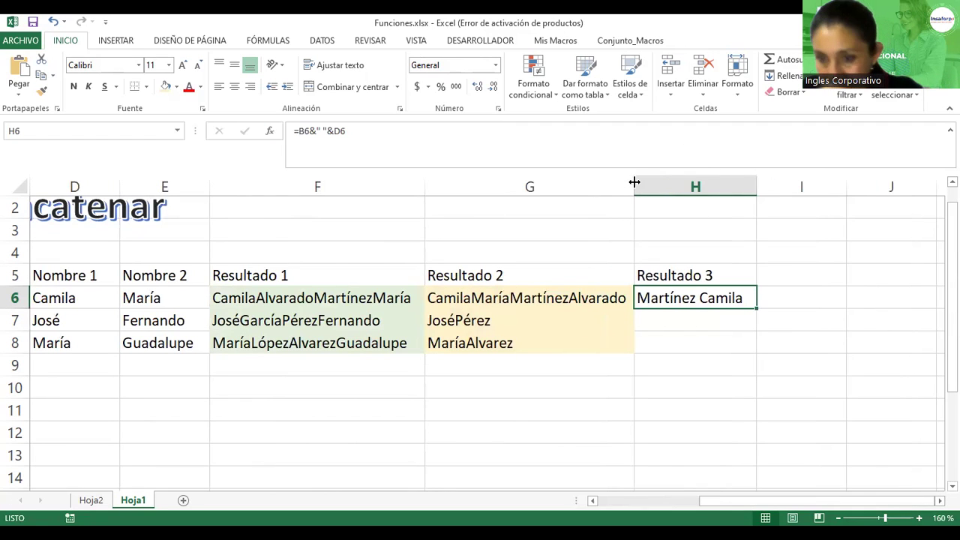
double_click(712, 300)
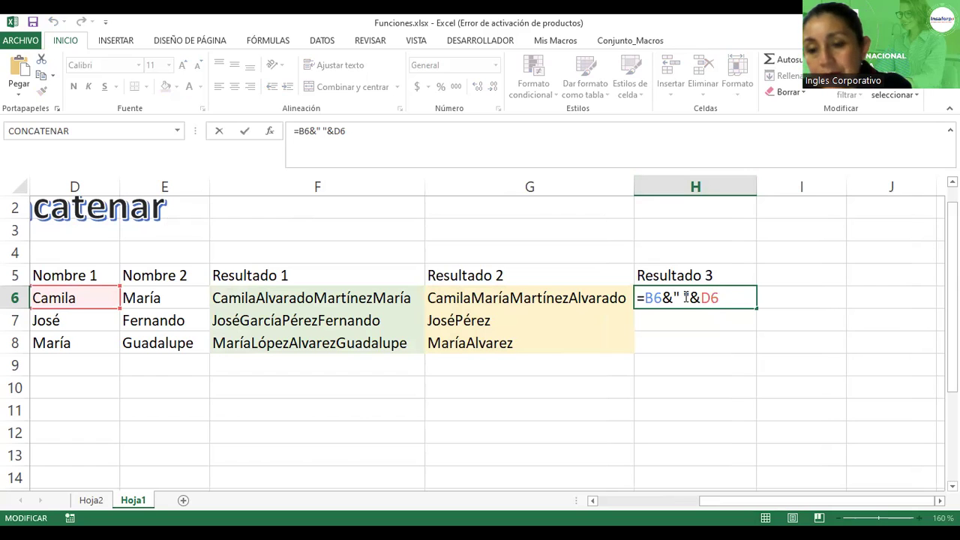
key(Return)
click(744, 300)
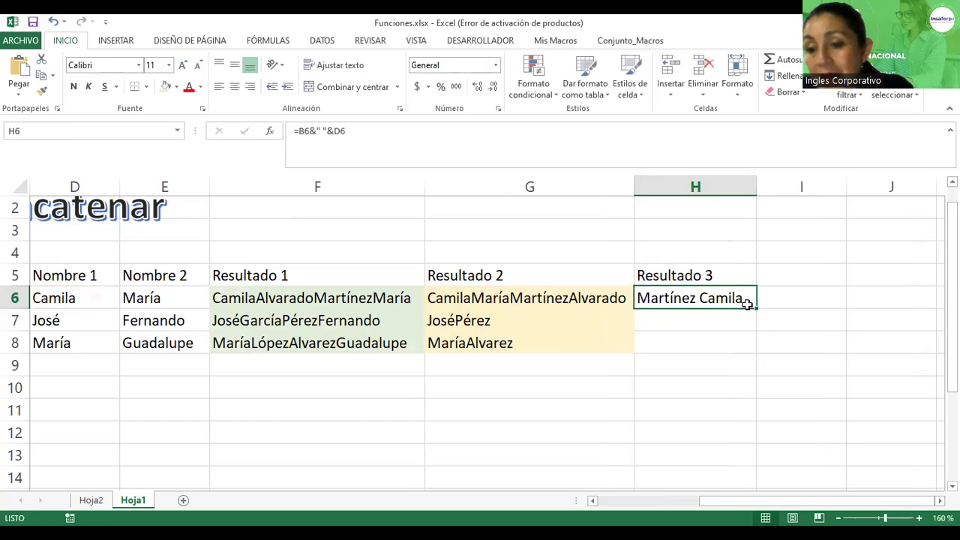
drag(757, 306, 755, 352)
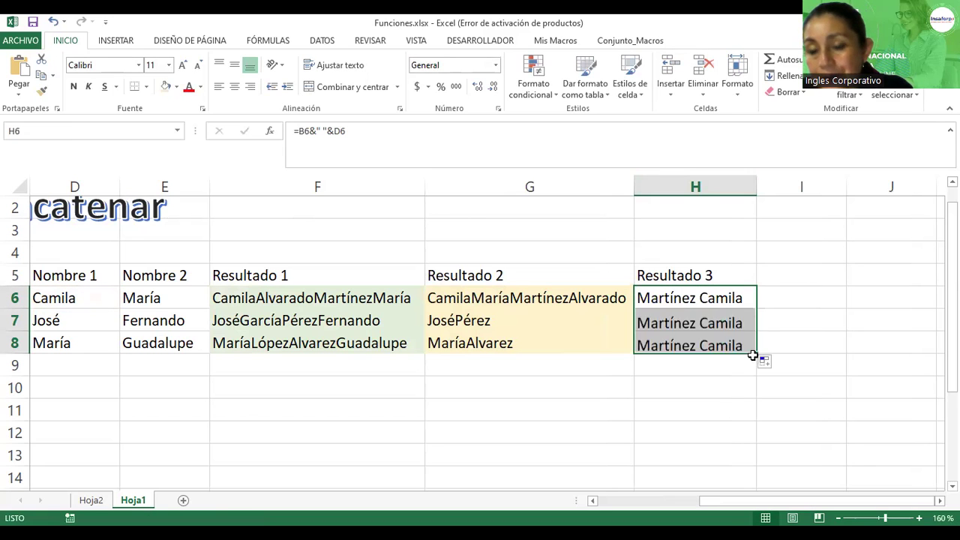
click(778, 502)
drag(778, 504, 716, 501)
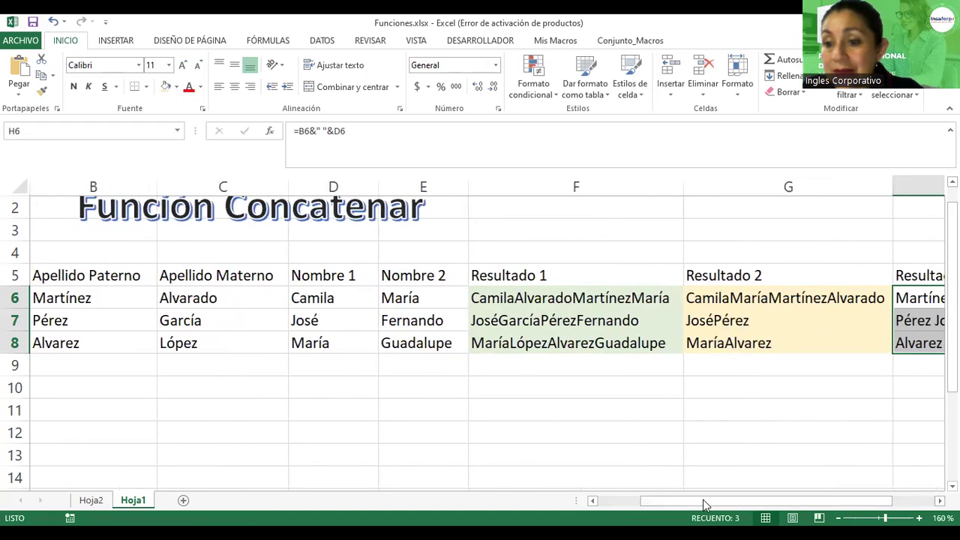
drag(703, 503, 660, 503)
scroll(303, 380, down, 3)
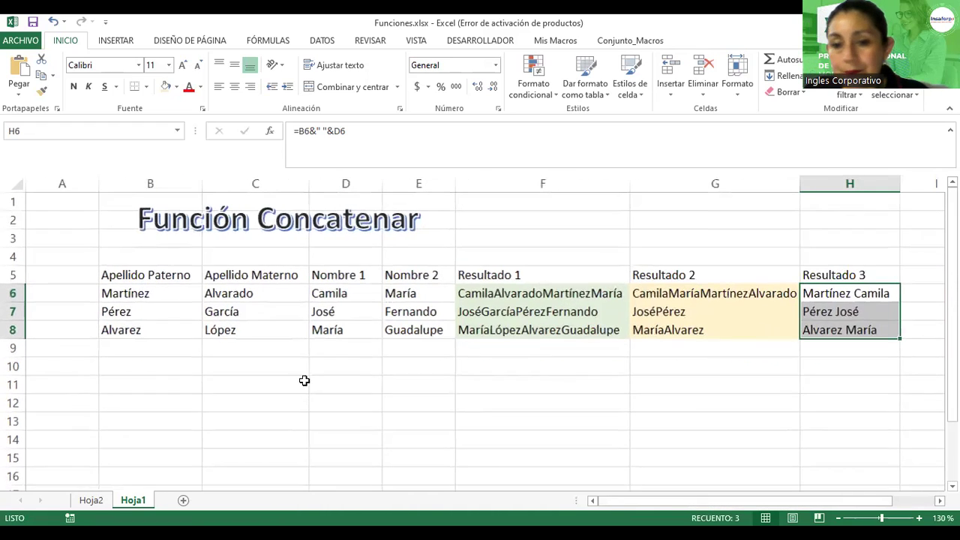
Step: Type the label 'Resultado Nombre' in C11
click(246, 384)
text(REsultado Nombre)
key(Return)
click(246, 384)
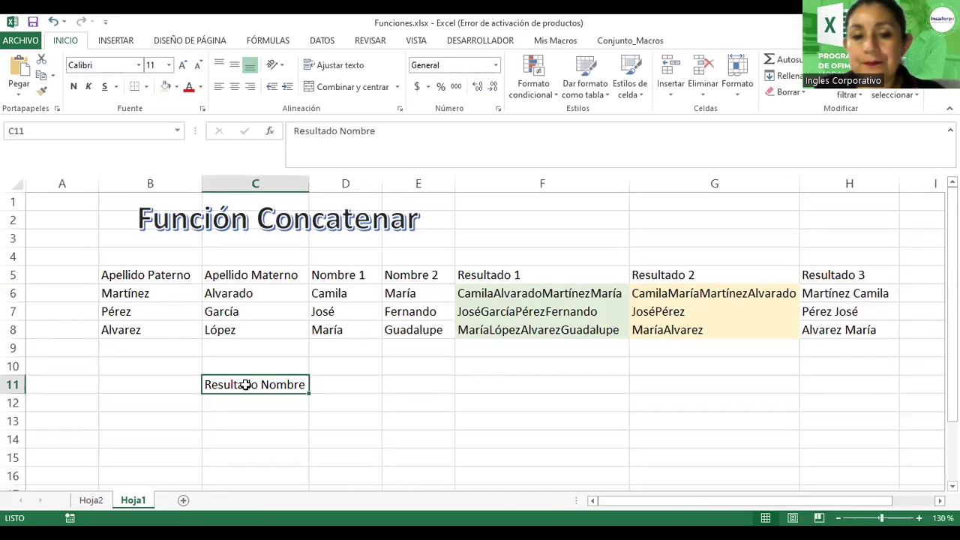
key(Right)
key(Right)
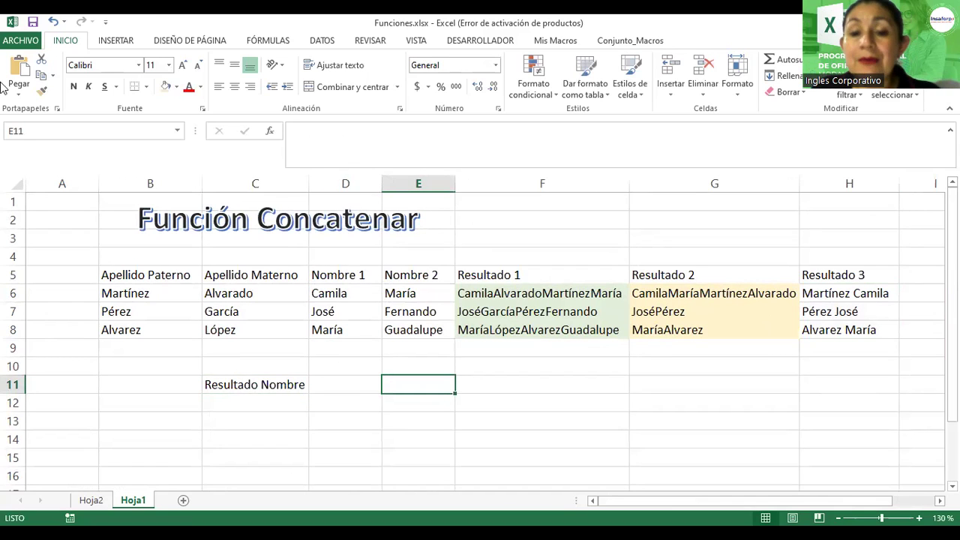
Step: Start a CONCATENAR function in E11 with B6 and a space as the first two texts
click(270, 132)
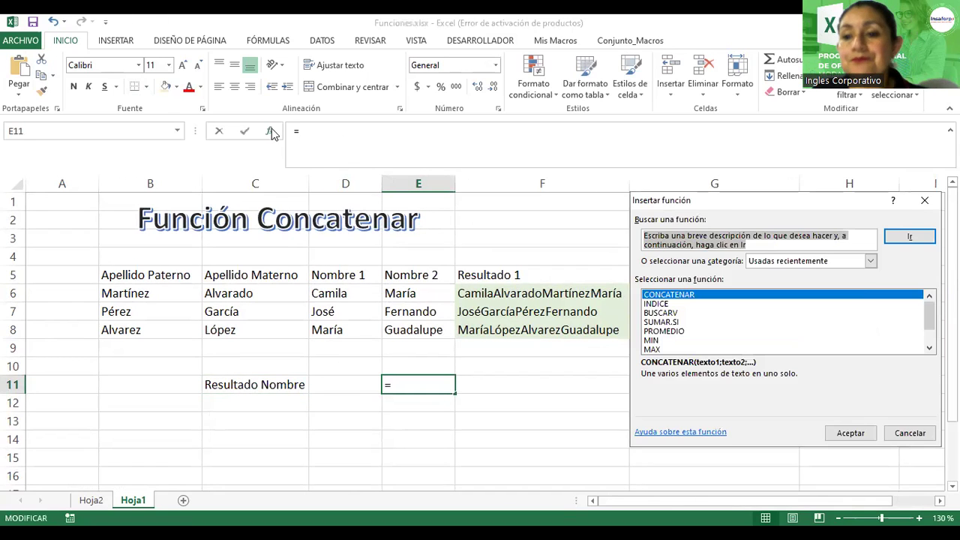
click(849, 435)
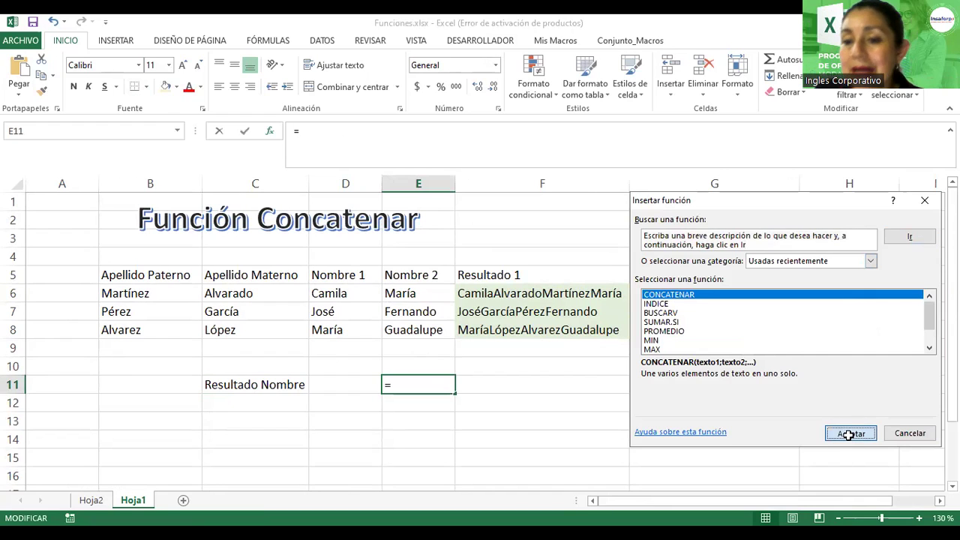
drag(648, 216, 542, 235)
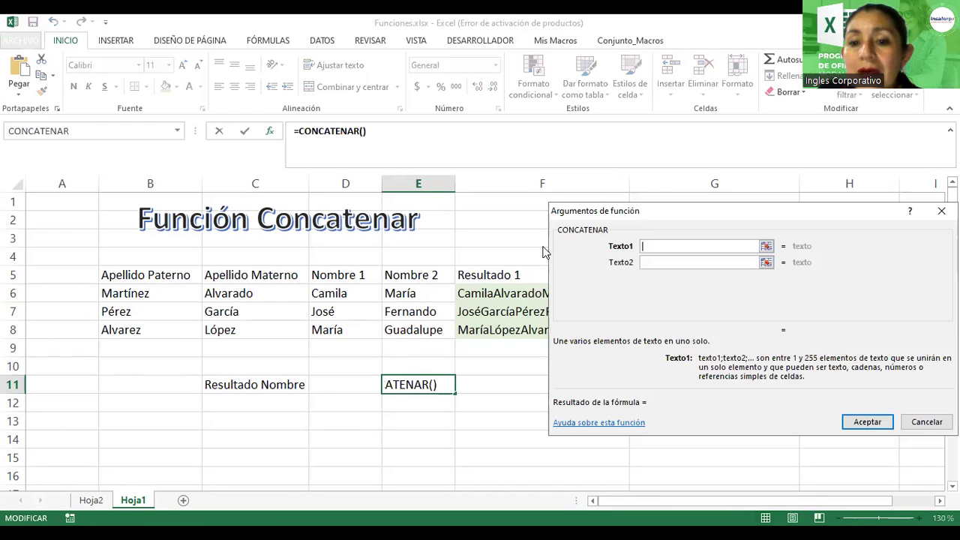
click(121, 297)
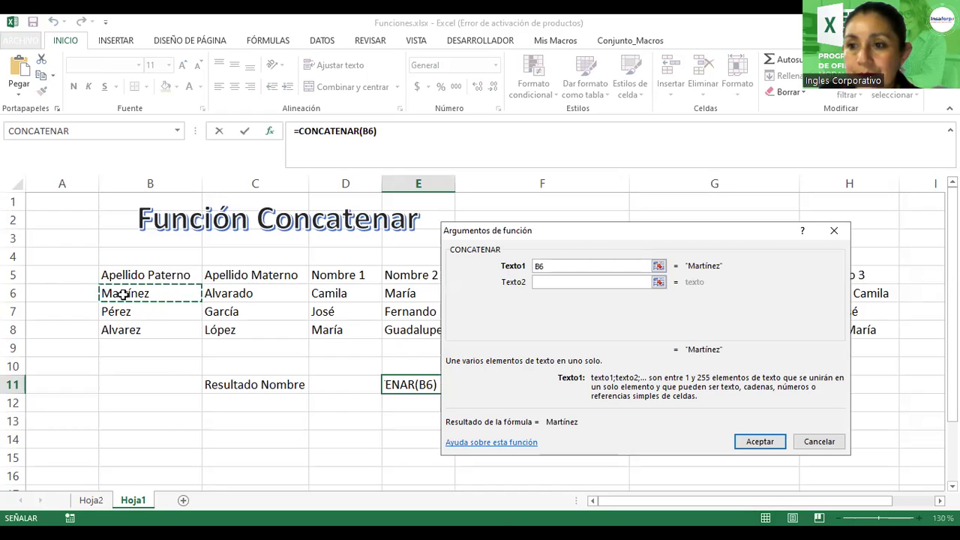
click(537, 282)
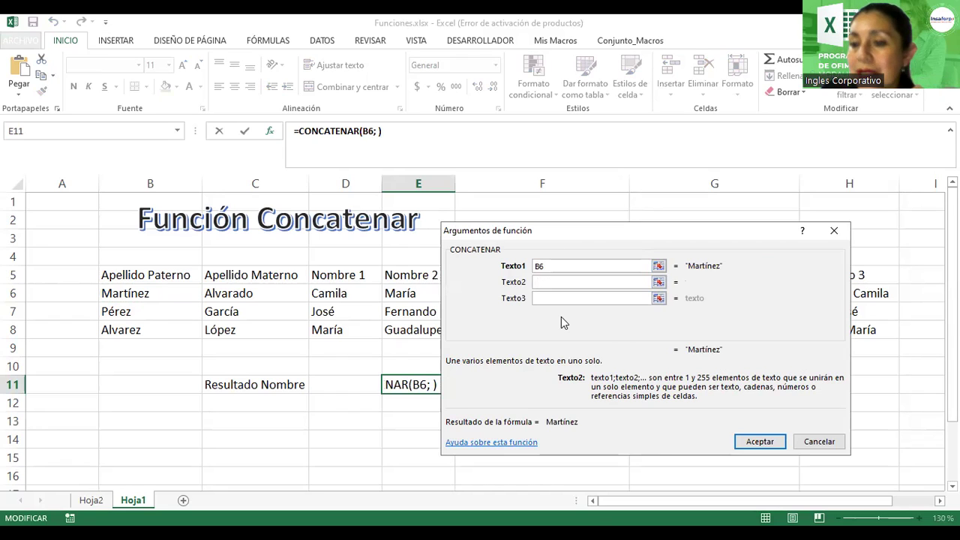
key(BackSpace)
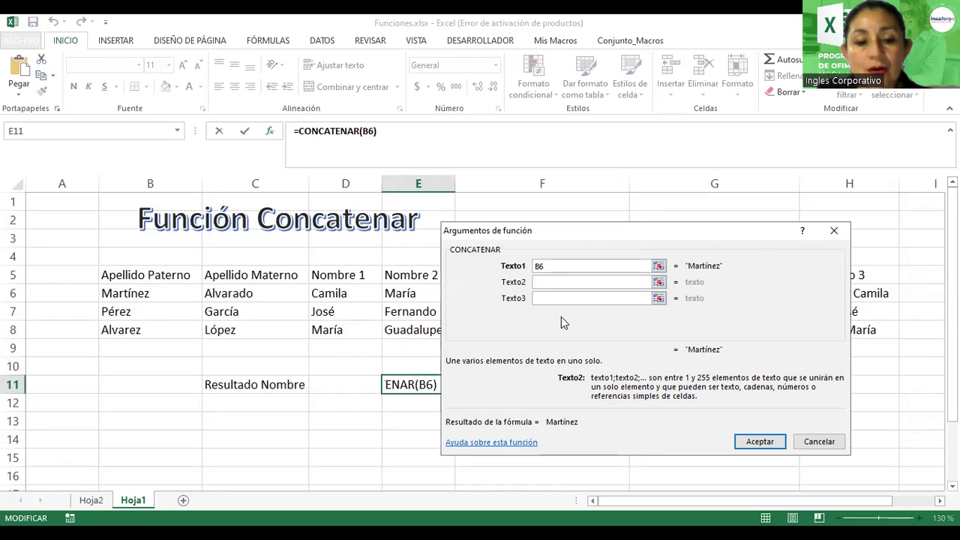
text(" ")
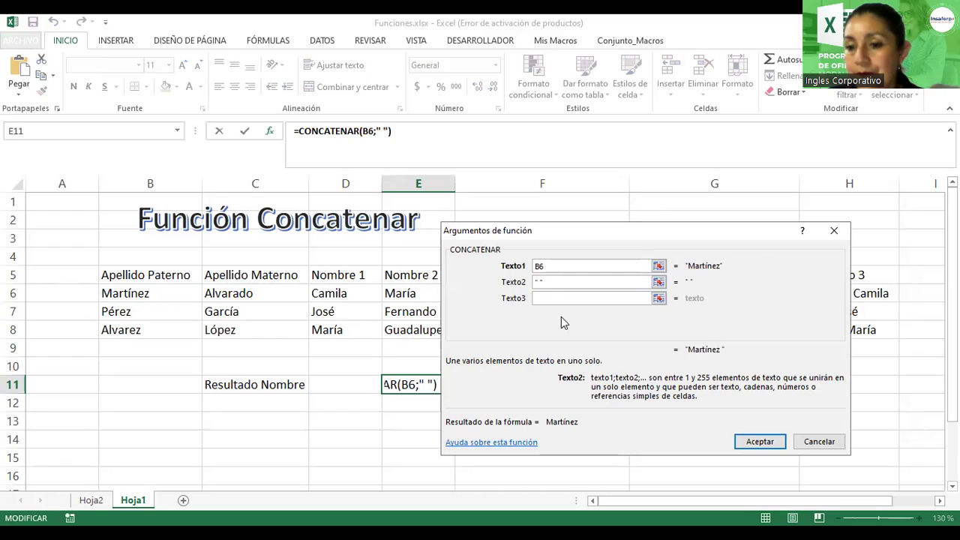
key(BackSpace)
key(BackSpace)
key(BackSpace)
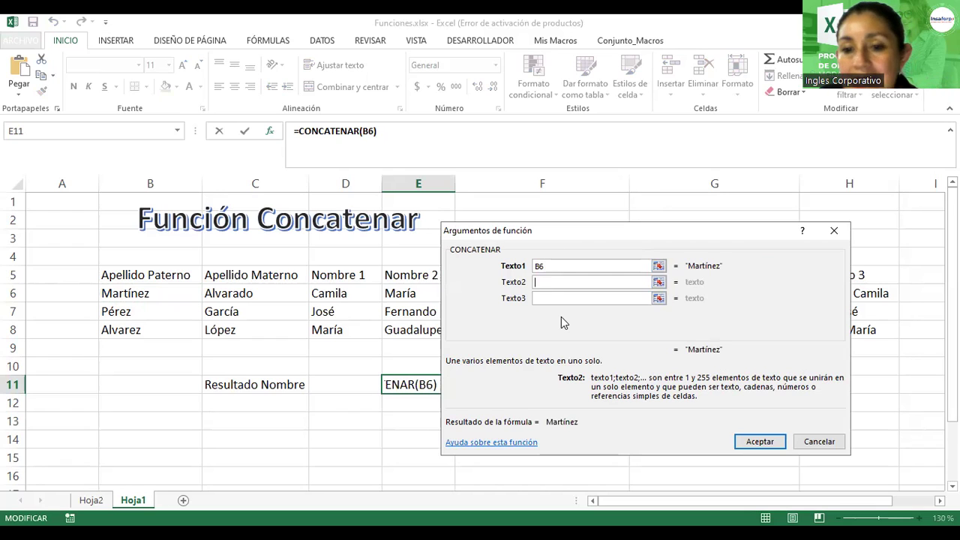
key(Tab)
click(554, 300)
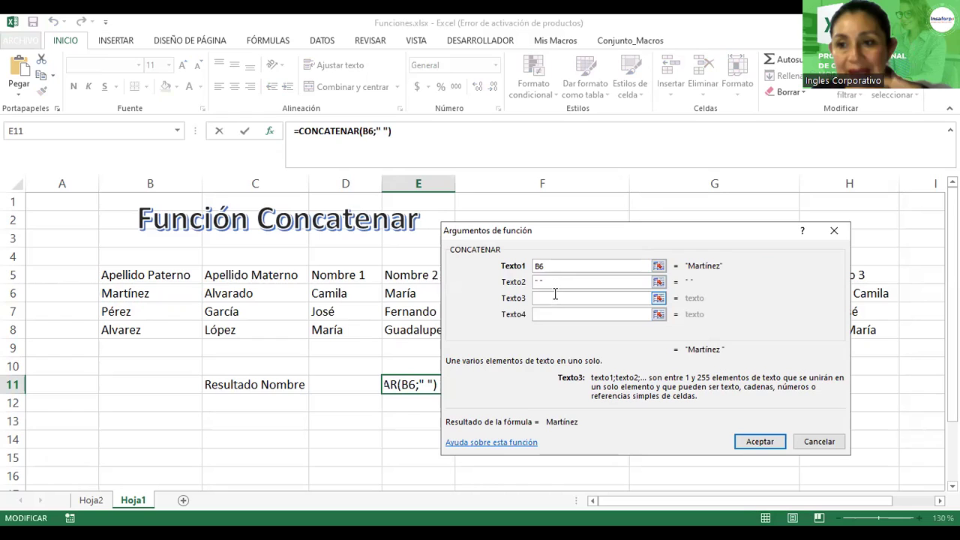
click(545, 283)
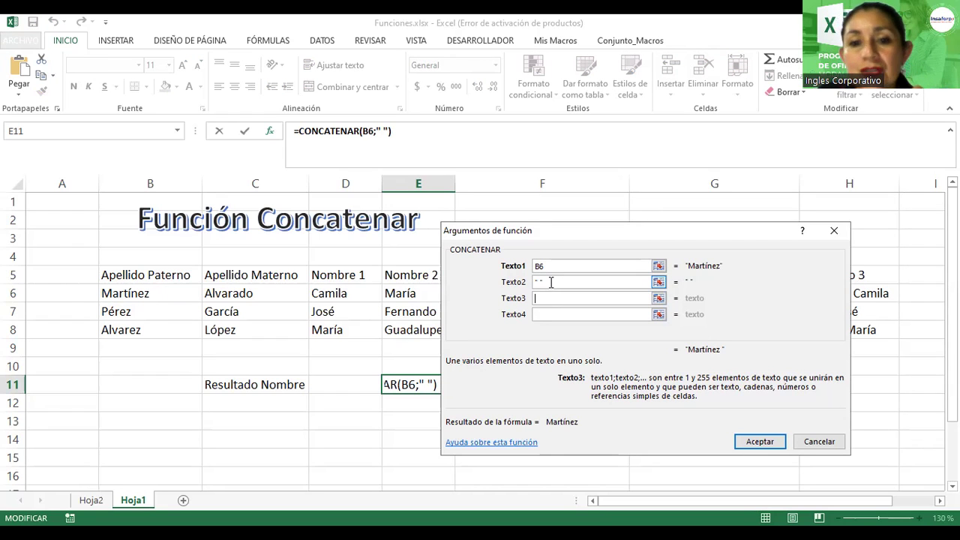
click(219, 294)
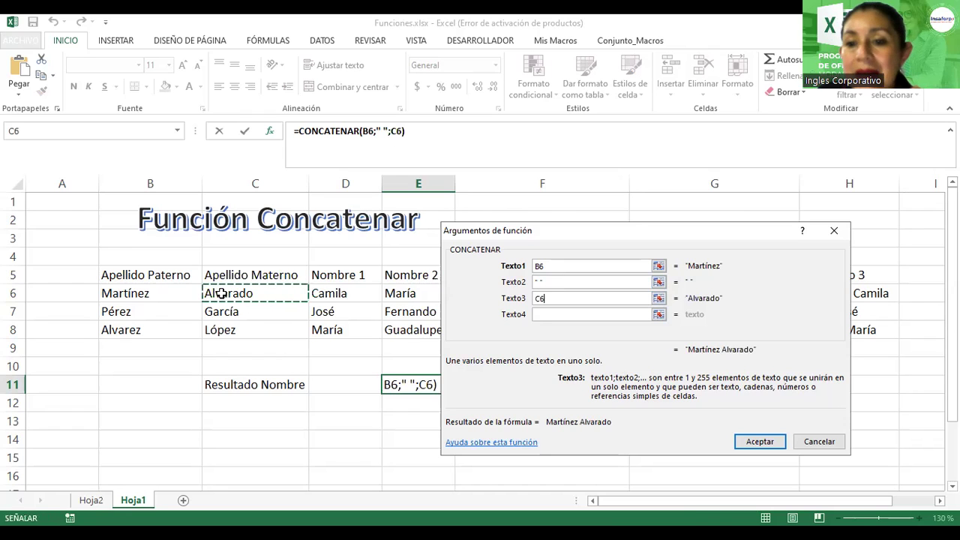
click(543, 314)
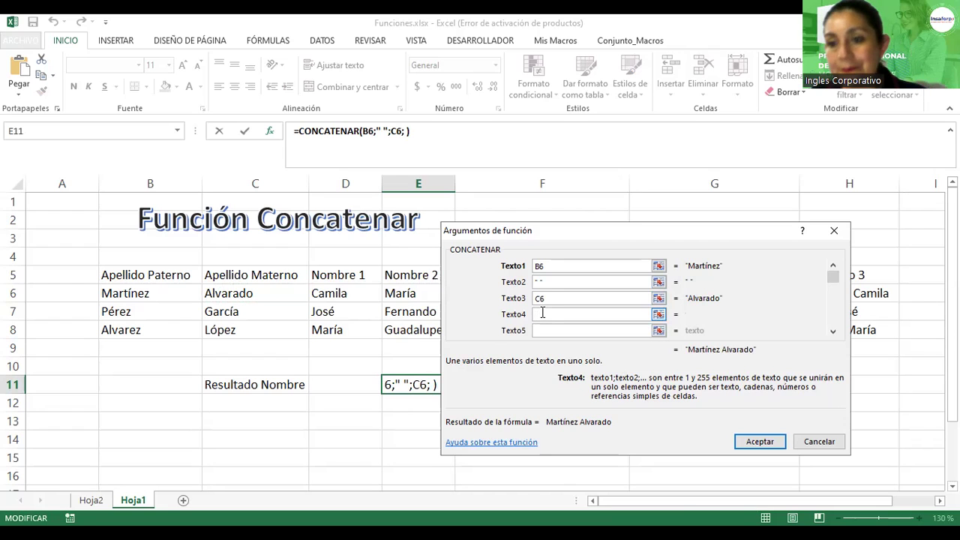
click(546, 332)
click(546, 330)
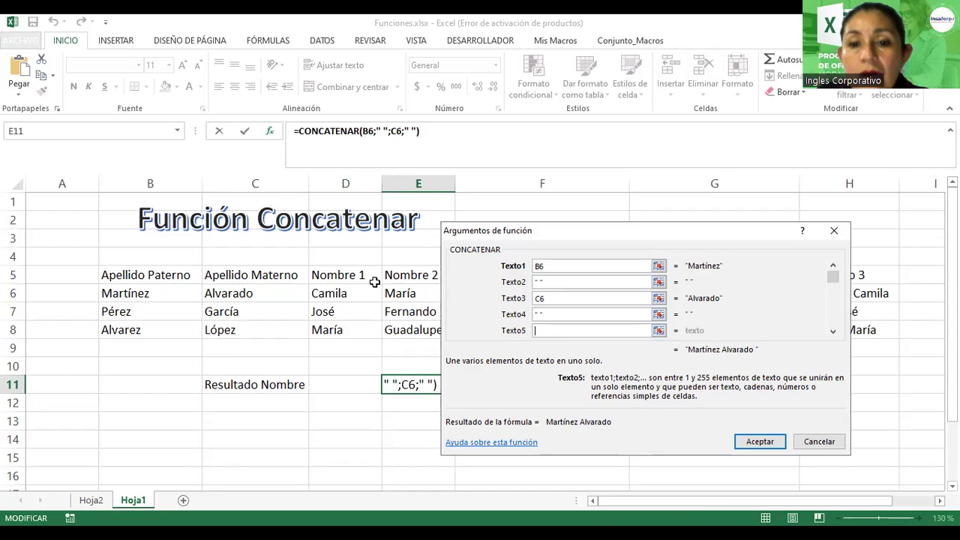
click(340, 293)
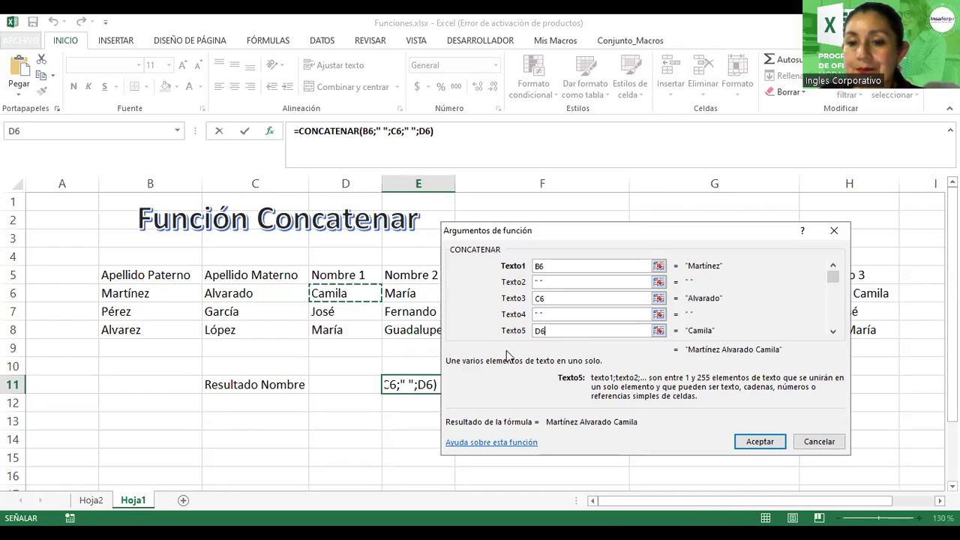
click(562, 332)
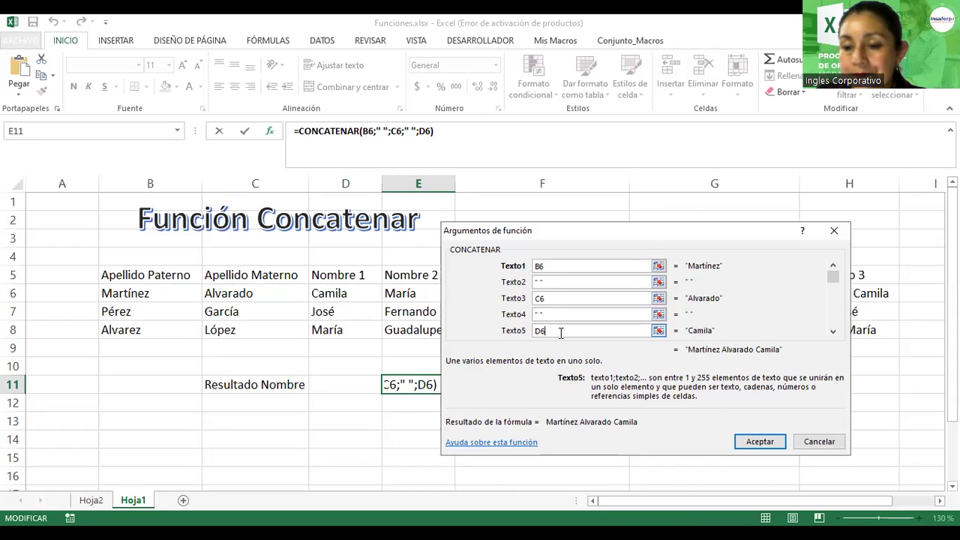
key(Return)
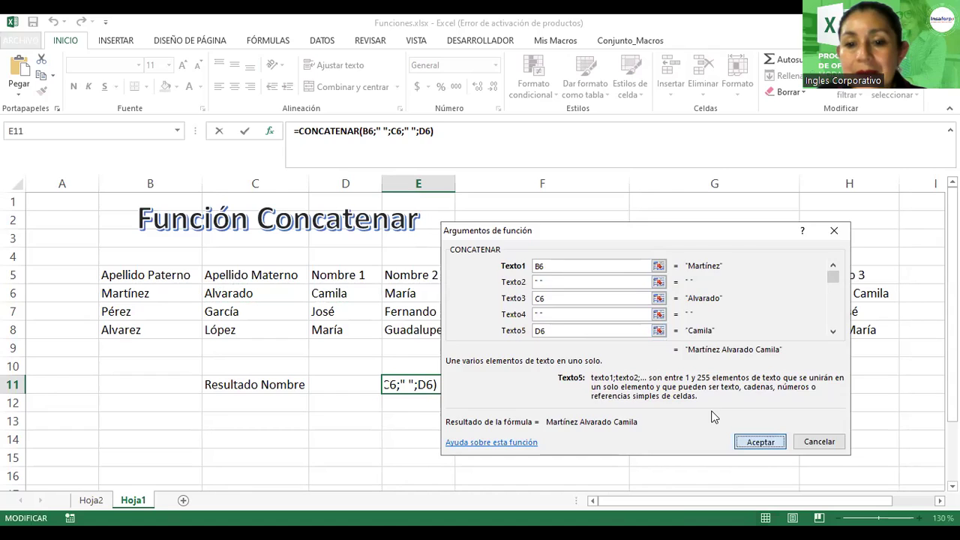
key(Return)
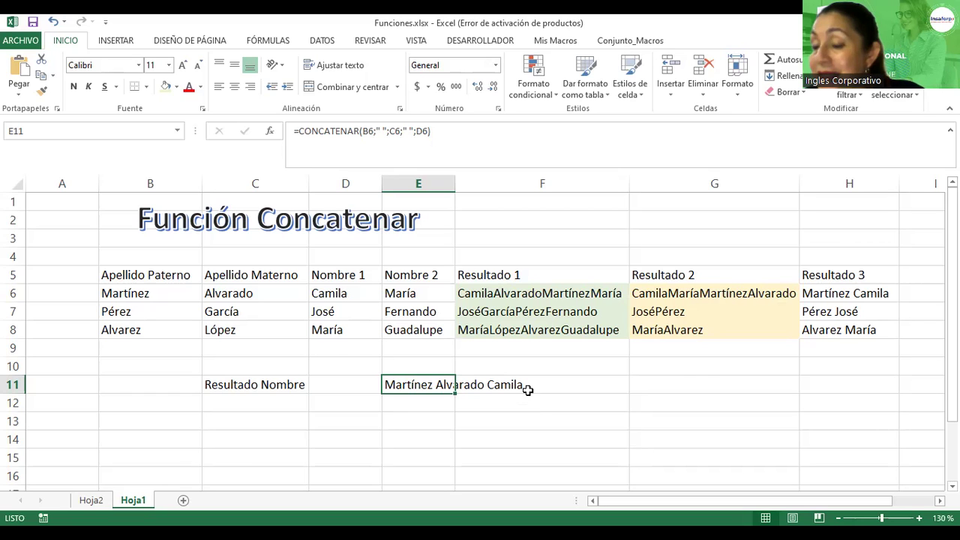
scroll(528, 390, down, 2)
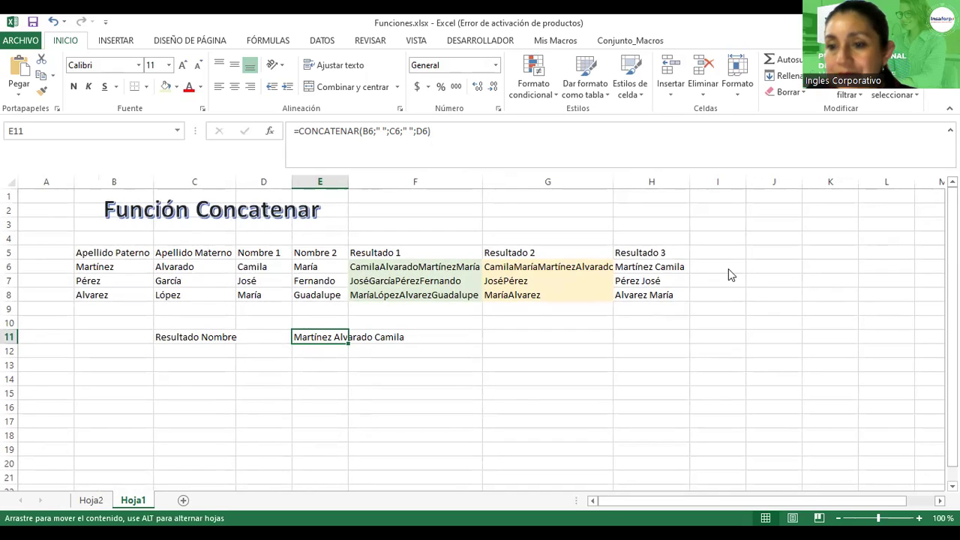
Step: Move the full-name formula from E11 to I6, widen column I, and check I6's formula
drag(746, 298, 729, 269)
drag(747, 182, 773, 174)
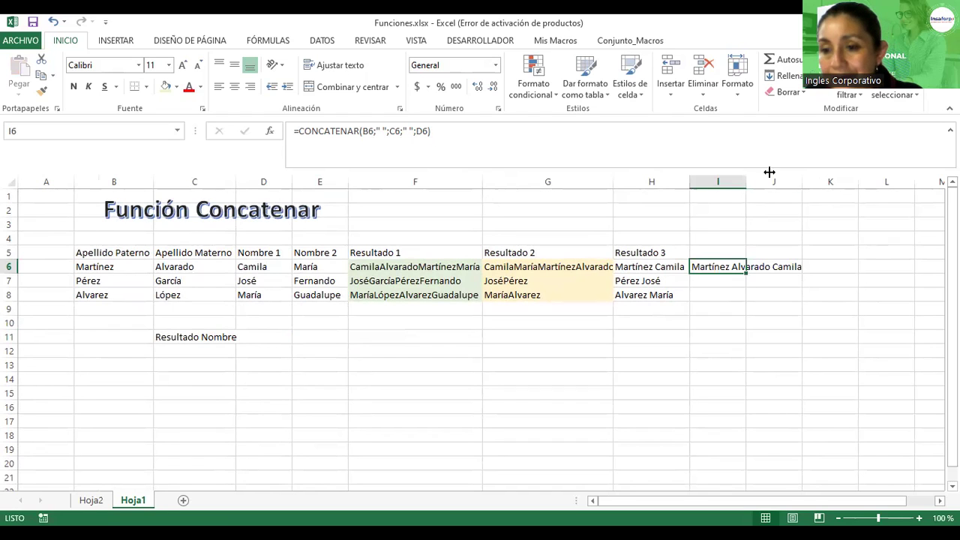
click(726, 282)
click(724, 267)
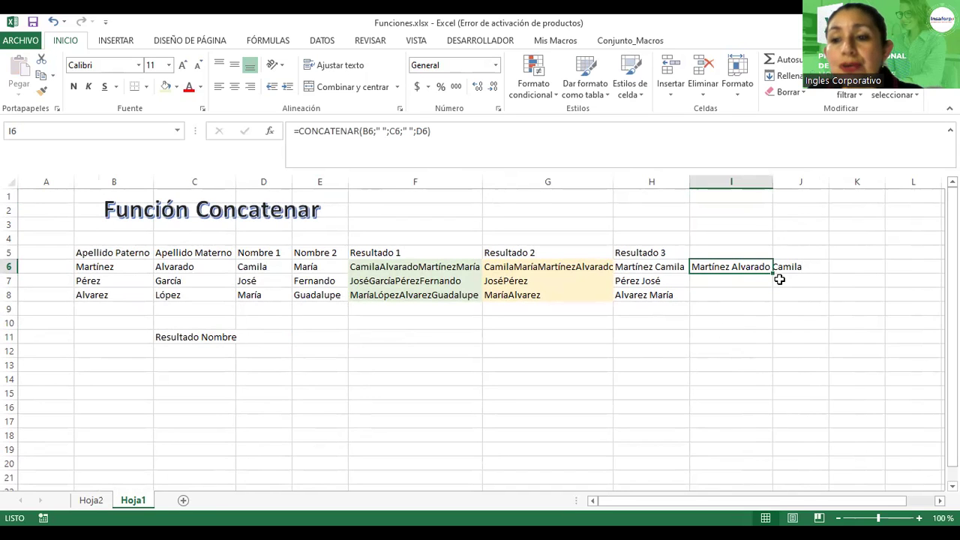
Step: Fill the formula down to I8, widen column I for the longest name, and check I6:I7
drag(774, 274, 775, 300)
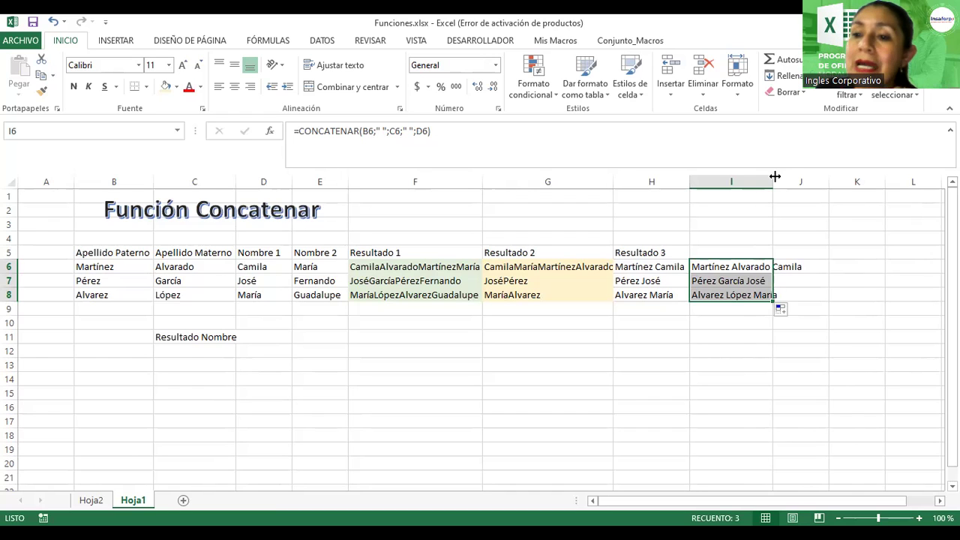
drag(775, 176, 809, 176)
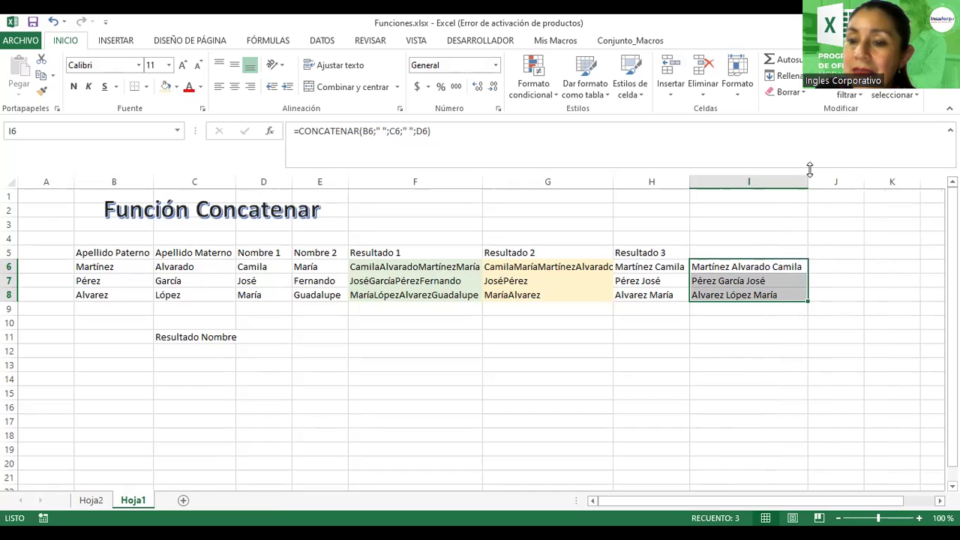
click(759, 309)
click(741, 279)
click(738, 269)
click(737, 279)
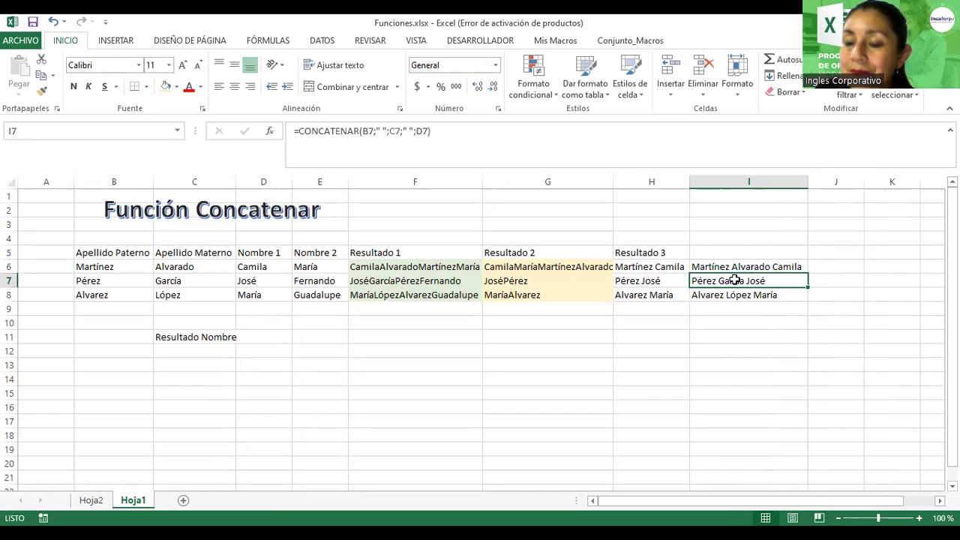
drag(737, 267, 739, 281)
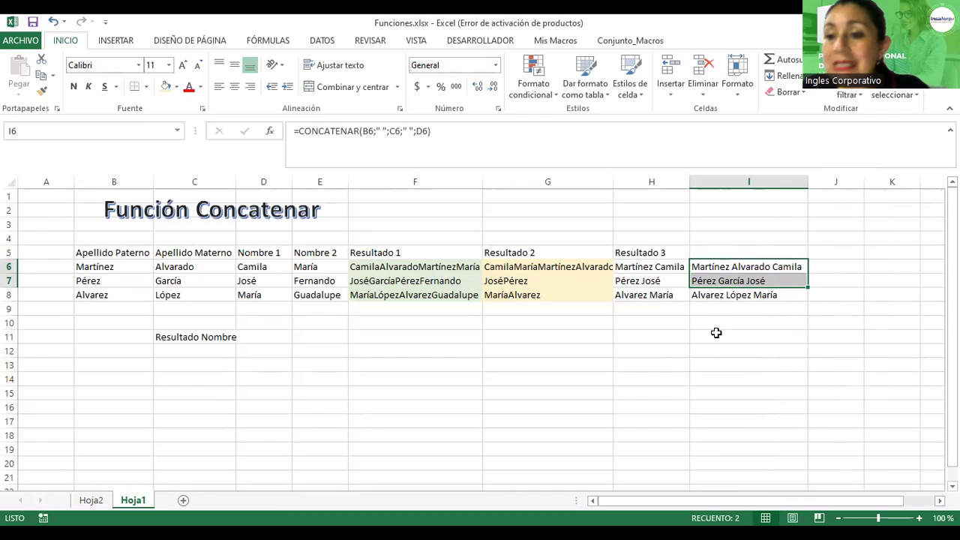
click(750, 249)
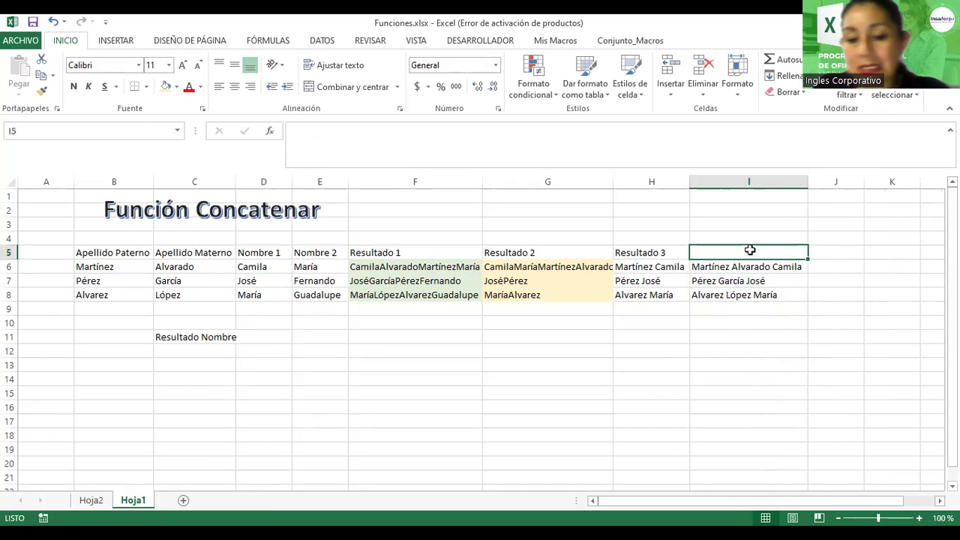
text(Nombre completo)
key(Return)
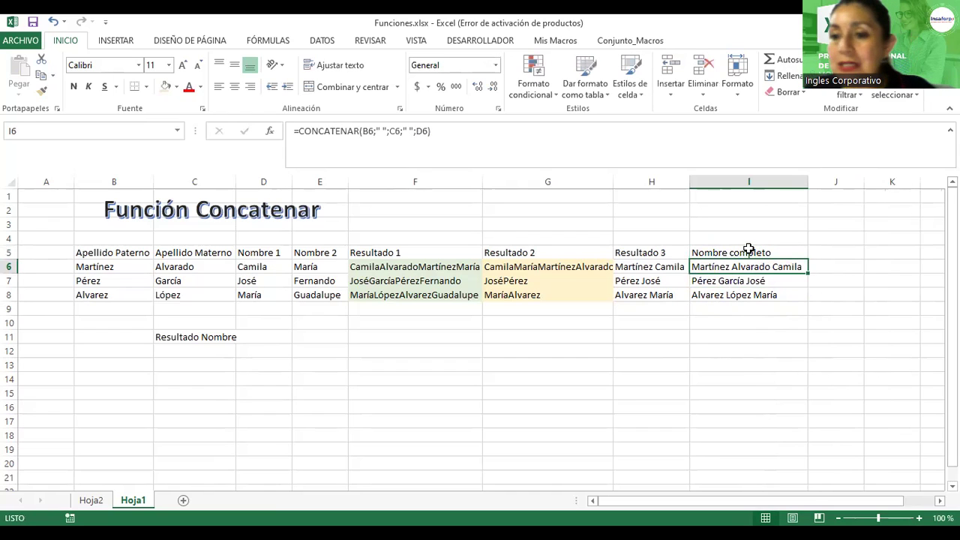
click(748, 249)
click(825, 252)
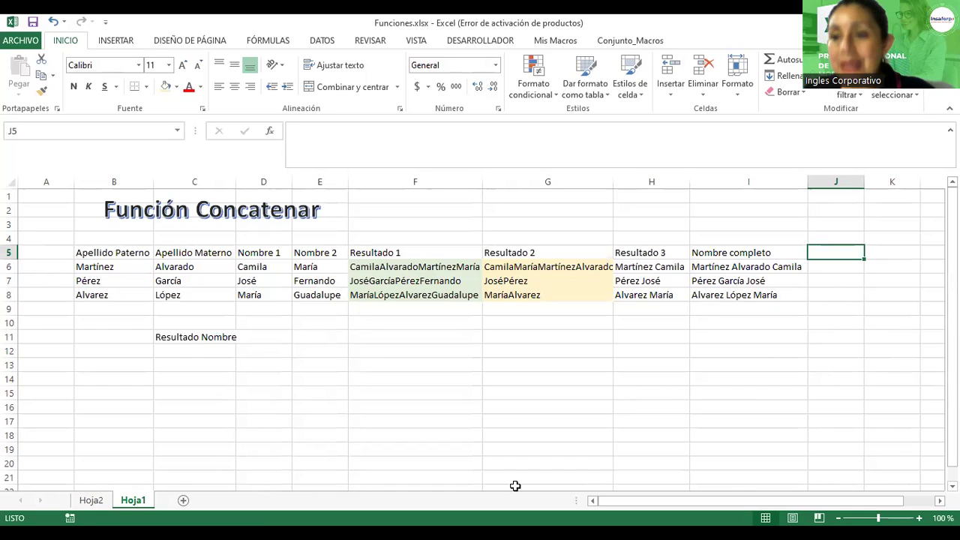
click(718, 264)
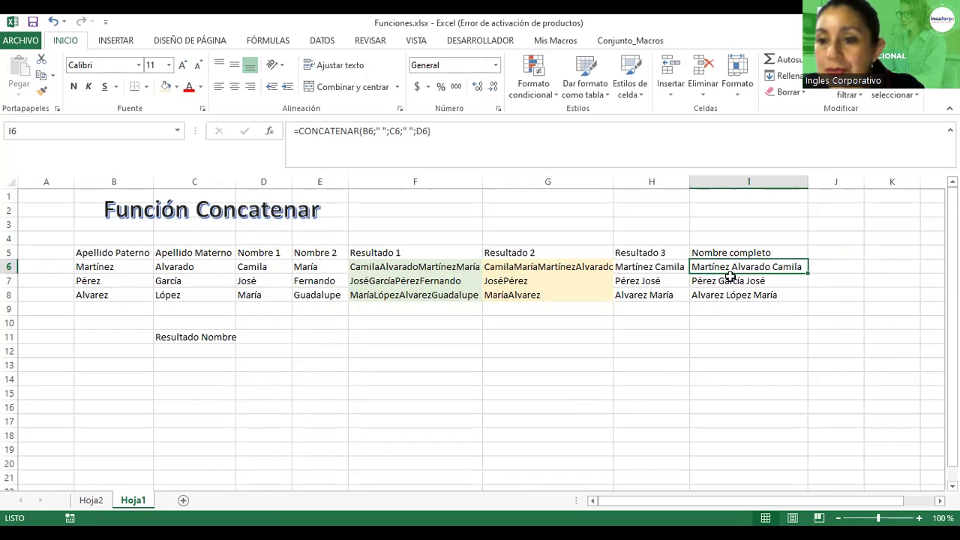
click(729, 284)
click(732, 294)
click(732, 277)
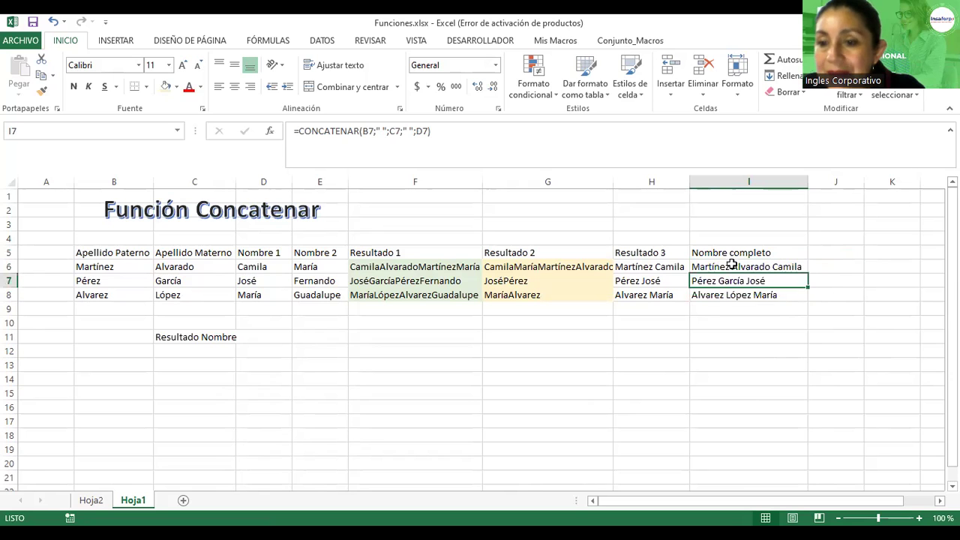
scroll(731, 280, up, 2)
click(733, 294)
click(741, 313)
click(739, 293)
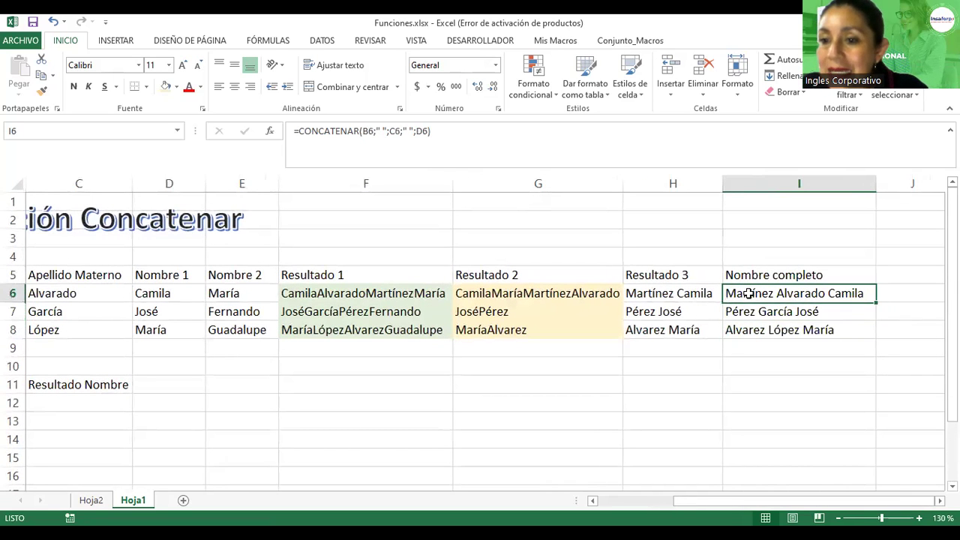
click(748, 334)
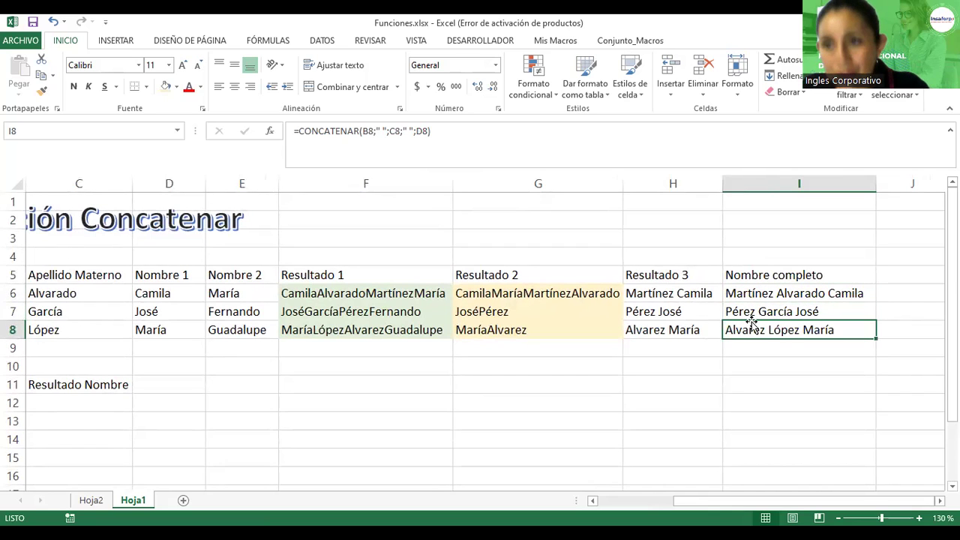
drag(775, 292, 775, 325)
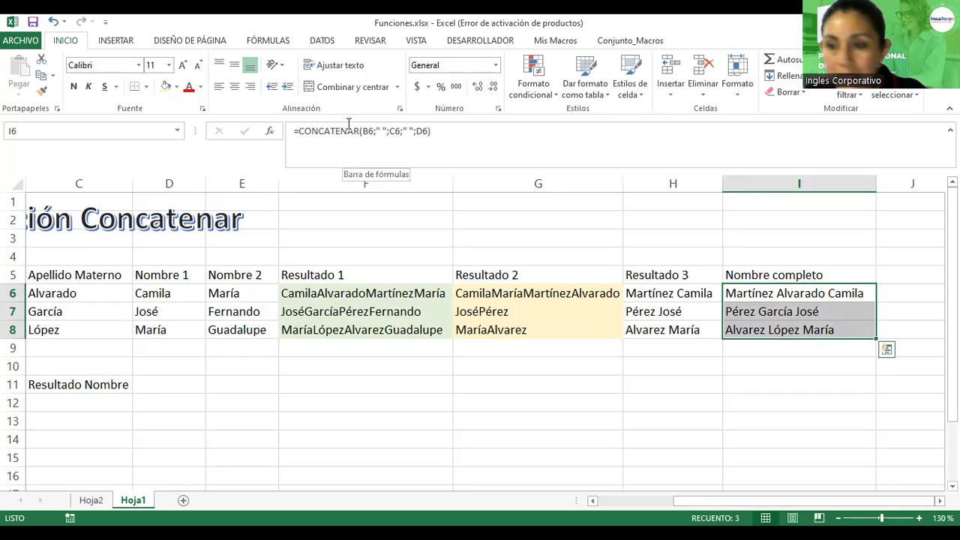
click(734, 295)
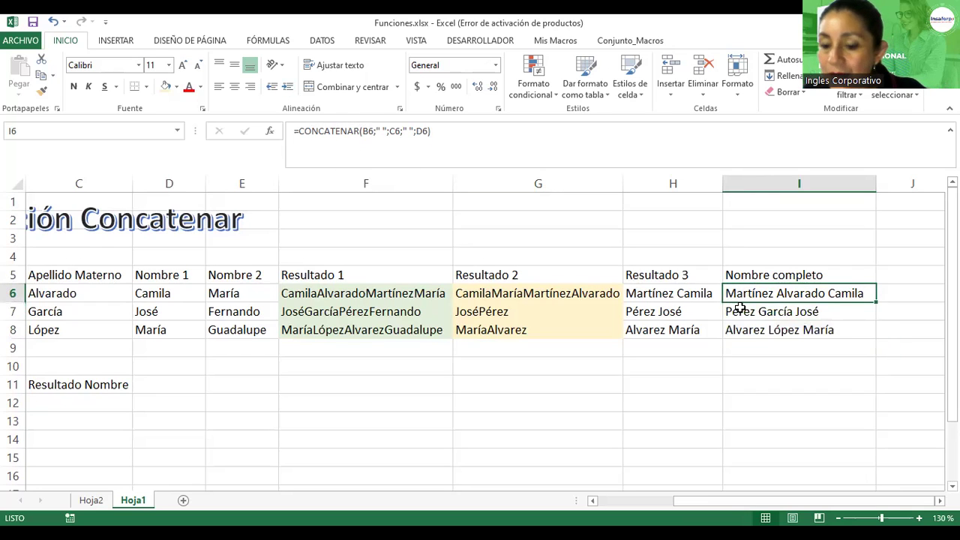
key(Down)
key(Down)
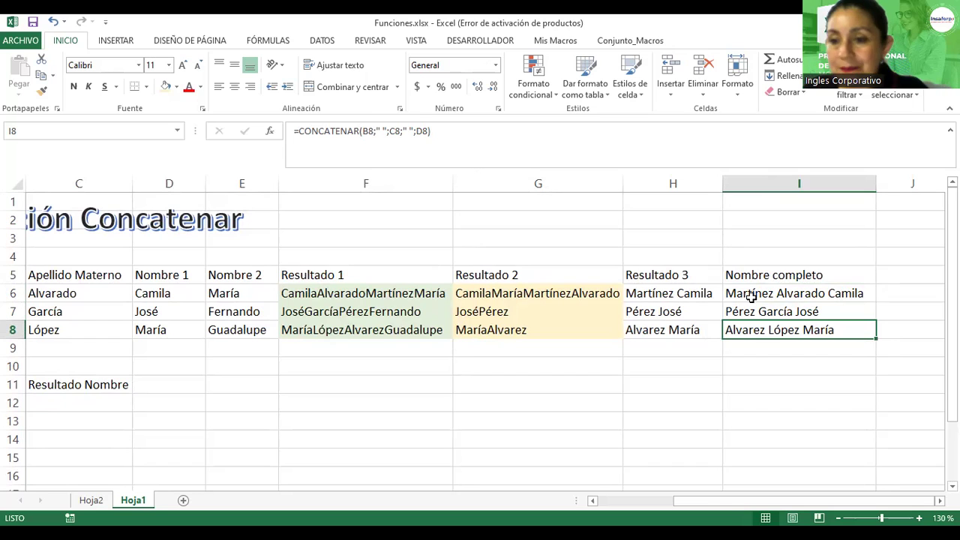
drag(756, 275, 759, 328)
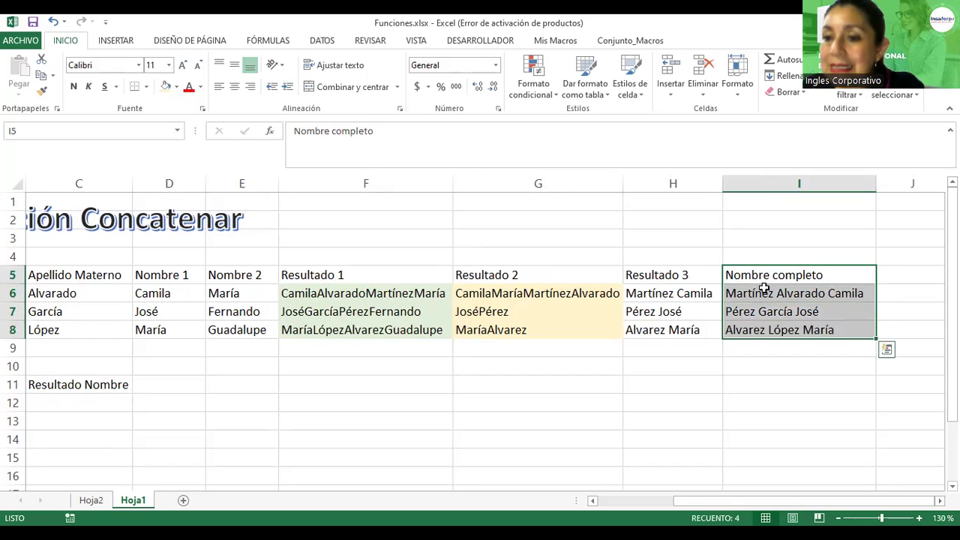
Step: Copy the Nombre completo heading and names in I5:I8, then go to Hoja2
right_click(764, 292)
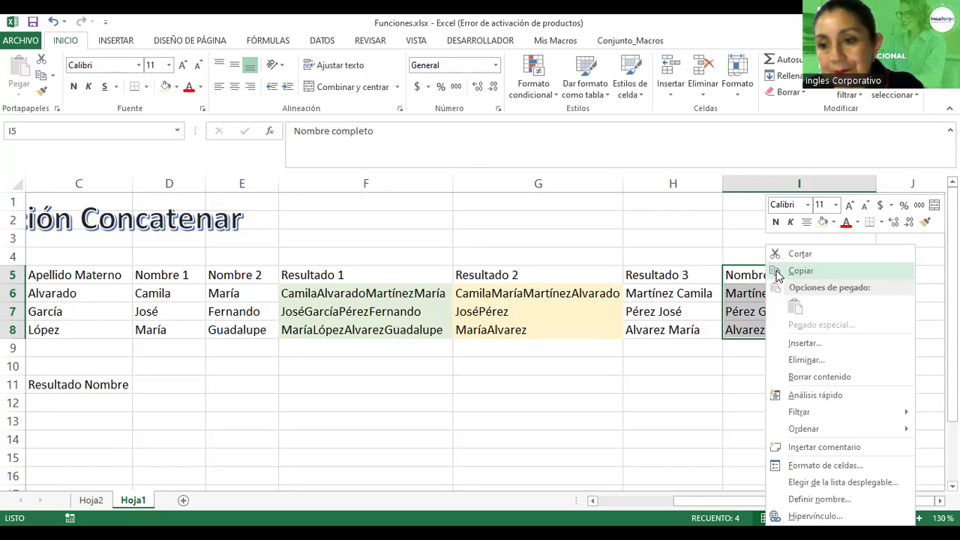
click(800, 271)
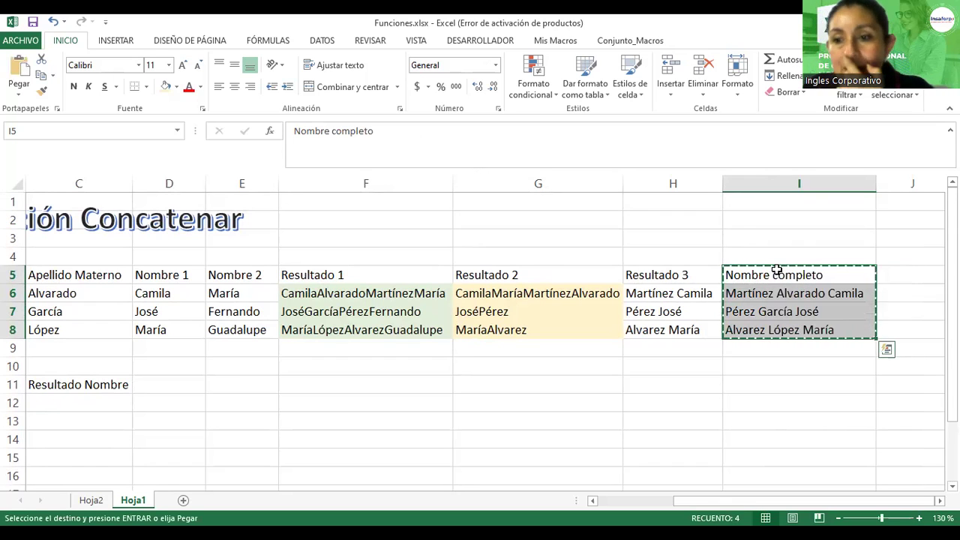
click(93, 501)
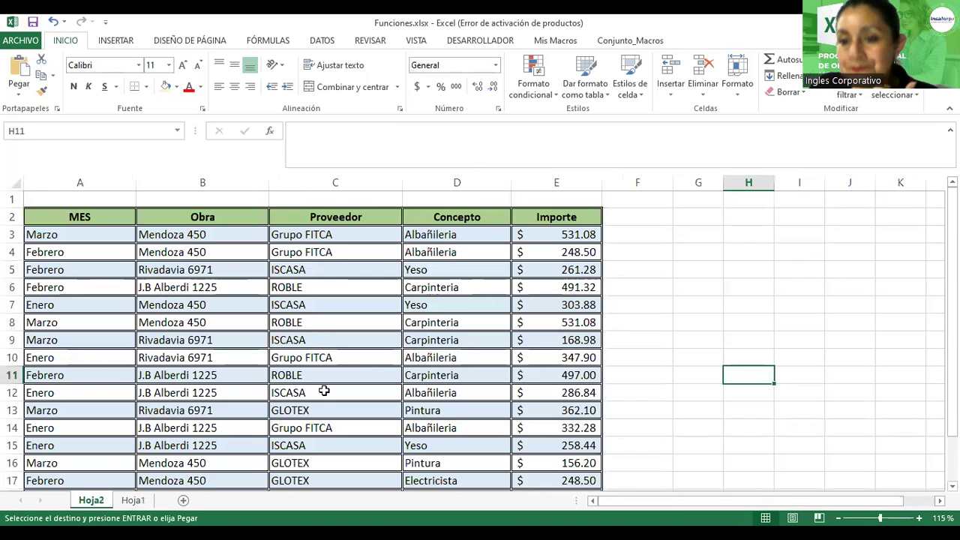
scroll(300, 361, down, 6)
scroll(270, 337, up, 1)
scroll(233, 328, down, 1)
Step: Paste the copied column at B22 in Hoja2, which shows #¡REF! errors
click(85, 247)
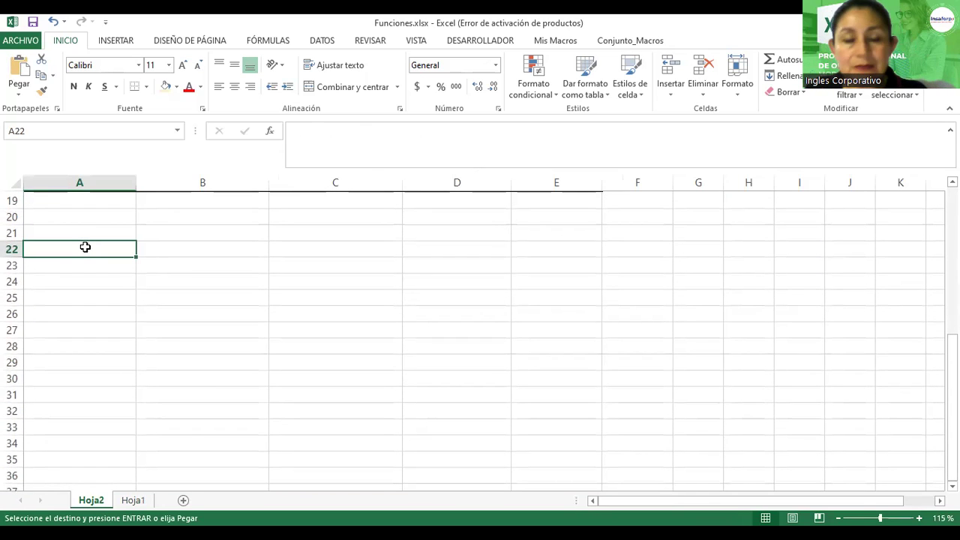
click(174, 247)
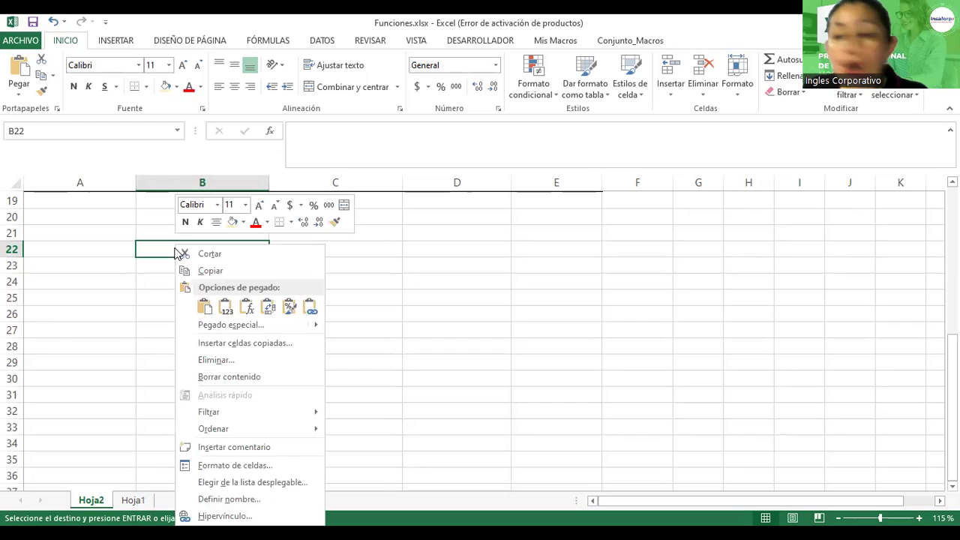
click(206, 307)
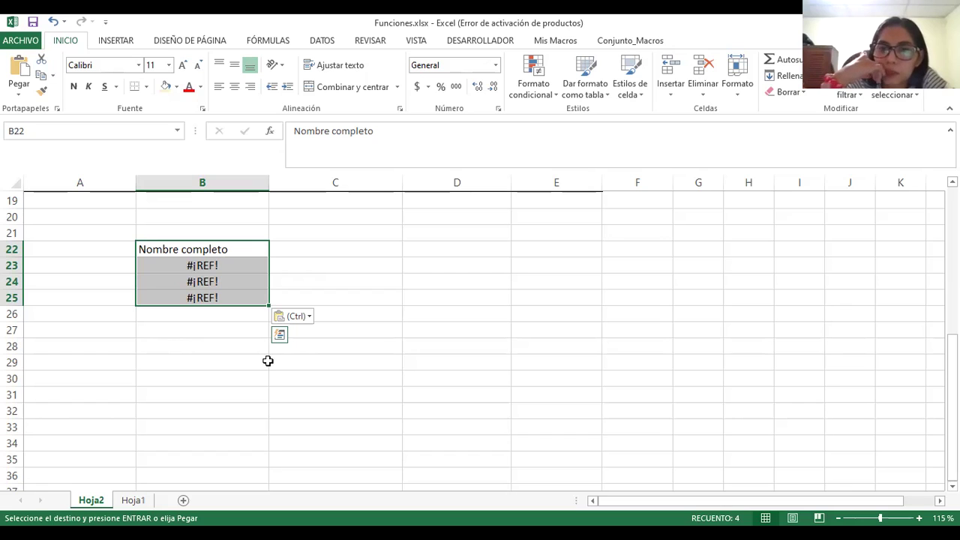
Step: Paste the names into B22 with Pegar valores and inspect the cells B23–B25
right_click(198, 250)
click(250, 306)
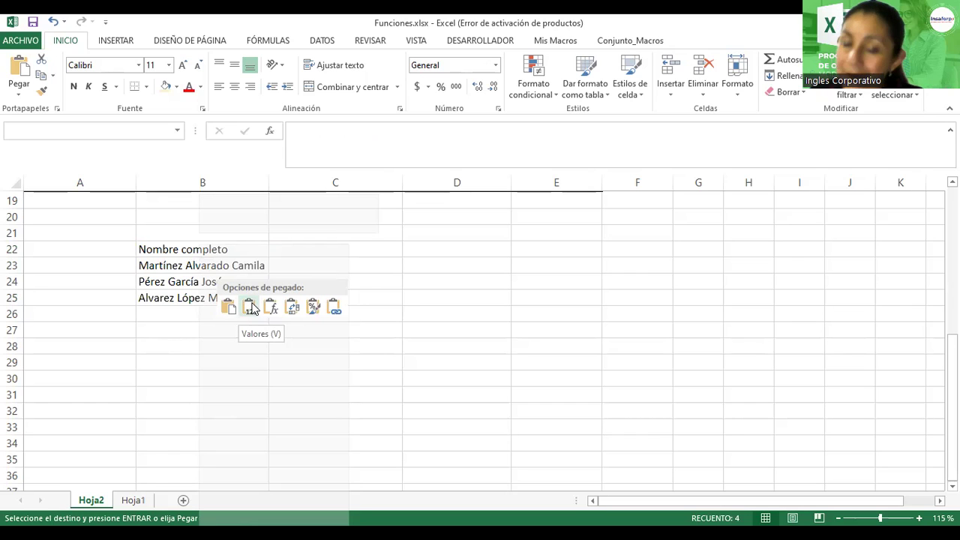
click(211, 285)
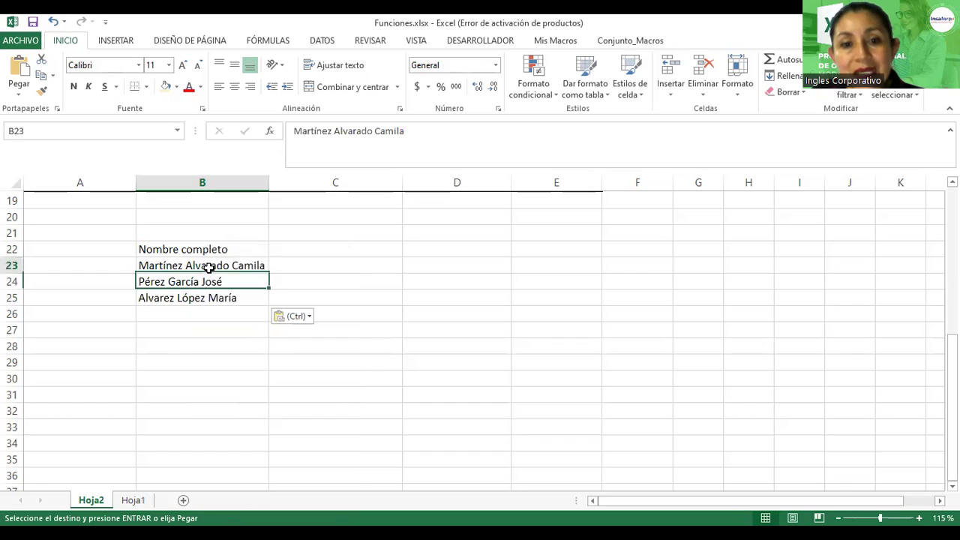
click(211, 298)
click(210, 283)
click(214, 265)
click(211, 282)
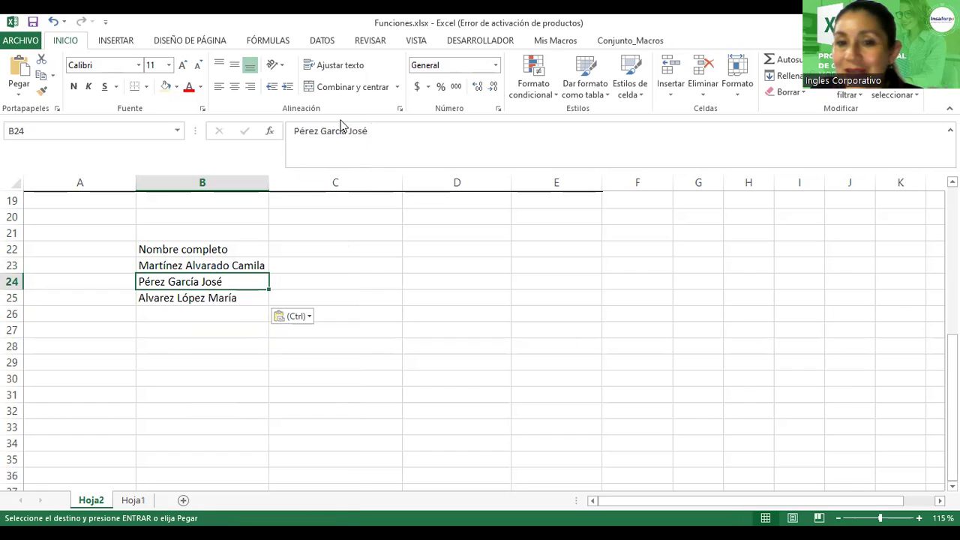
Step: Confirm each pasted cell holds plain text, then select the names in B23:B25
click(230, 267)
click(233, 282)
click(226, 297)
click(245, 277)
click(248, 266)
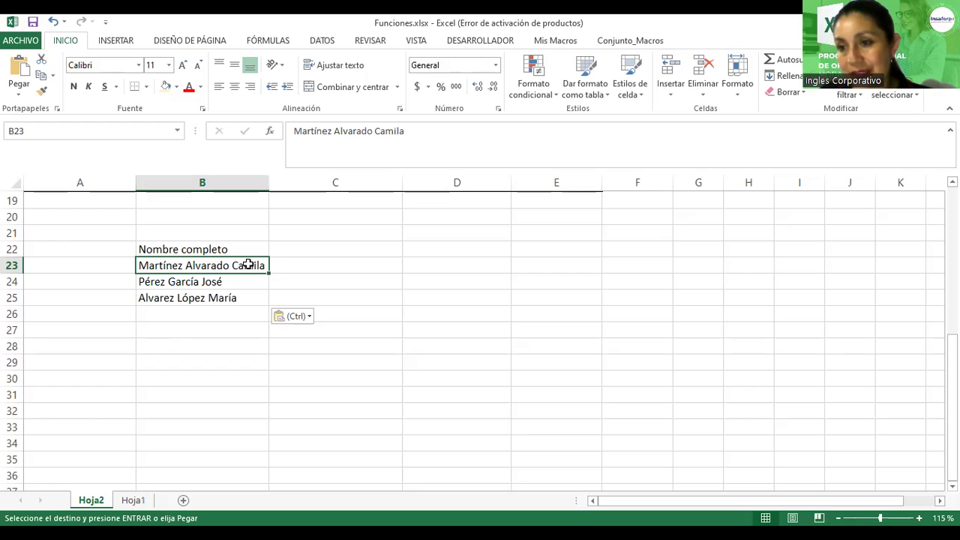
drag(248, 265, 248, 298)
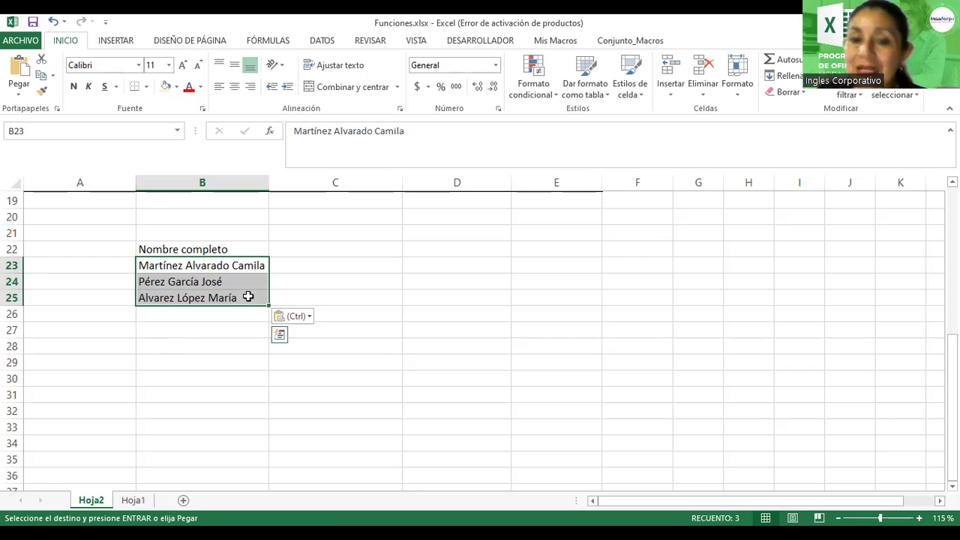
Step: Return to Hoja1 with the Nombre completo concatenation table
click(144, 500)
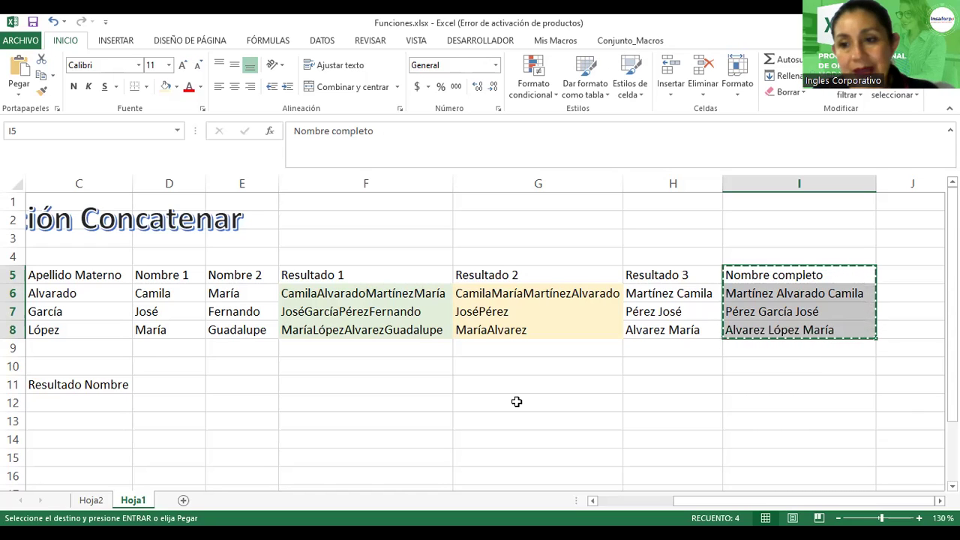
key(ctrl+v)
click(791, 296)
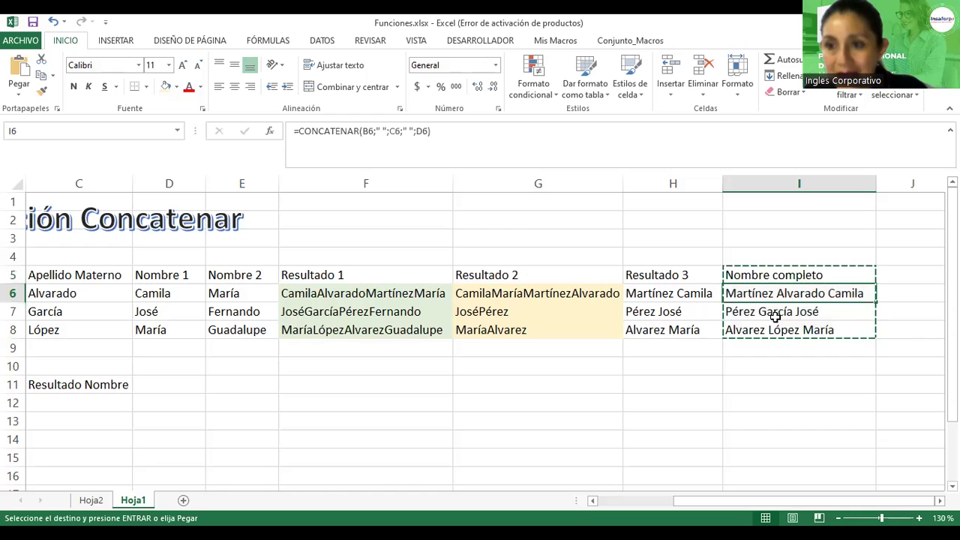
click(775, 312)
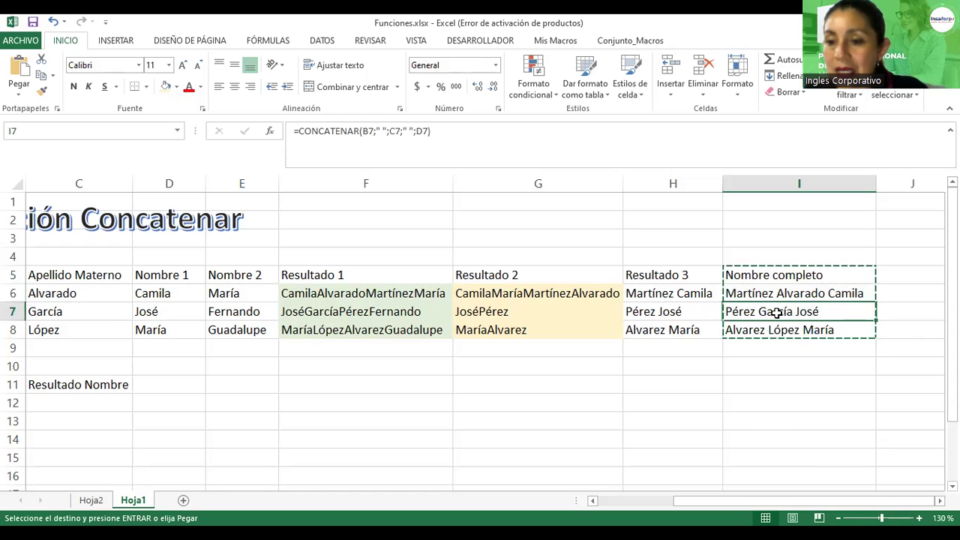
click(776, 330)
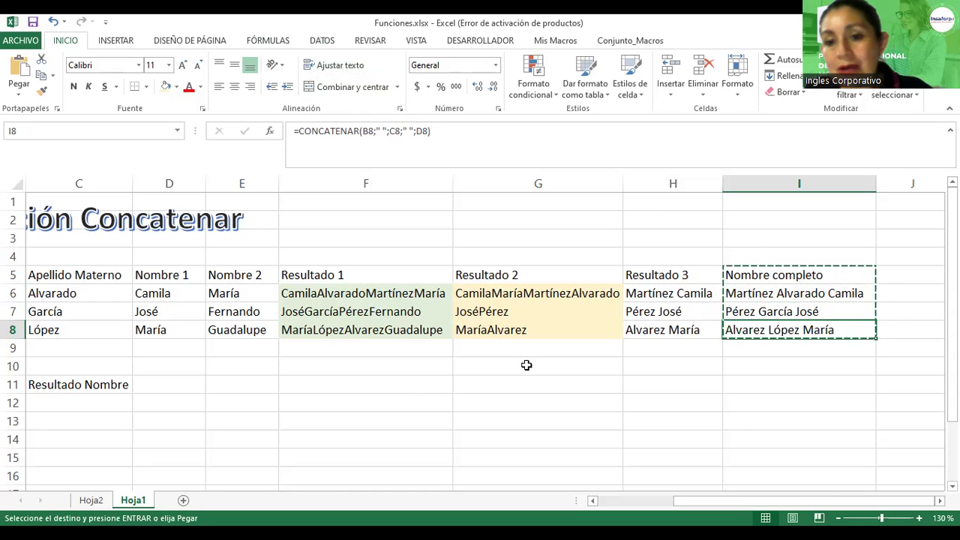
click(510, 383)
scroll(511, 383, down, 1)
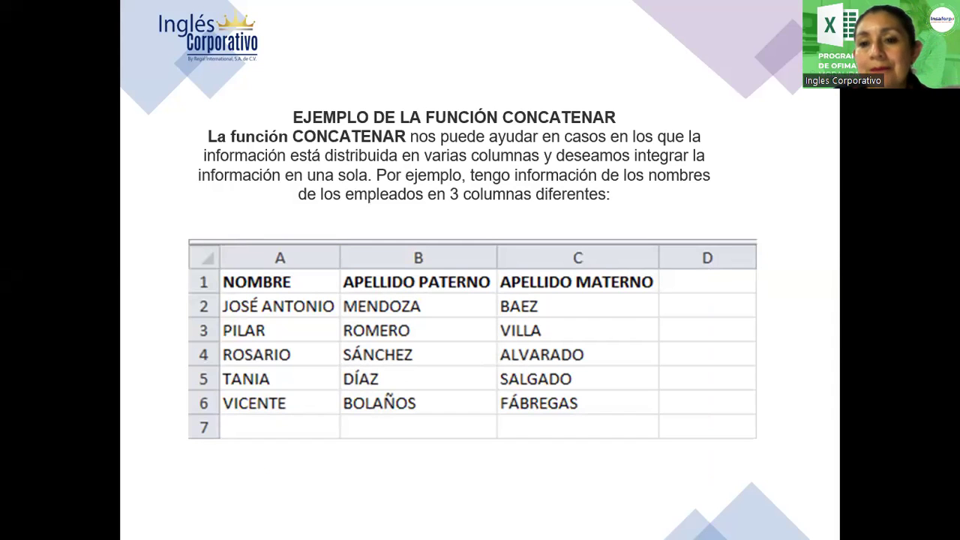
Step: Advance to the slide 'La función IZQUIERDA en Excel'
key(Right)
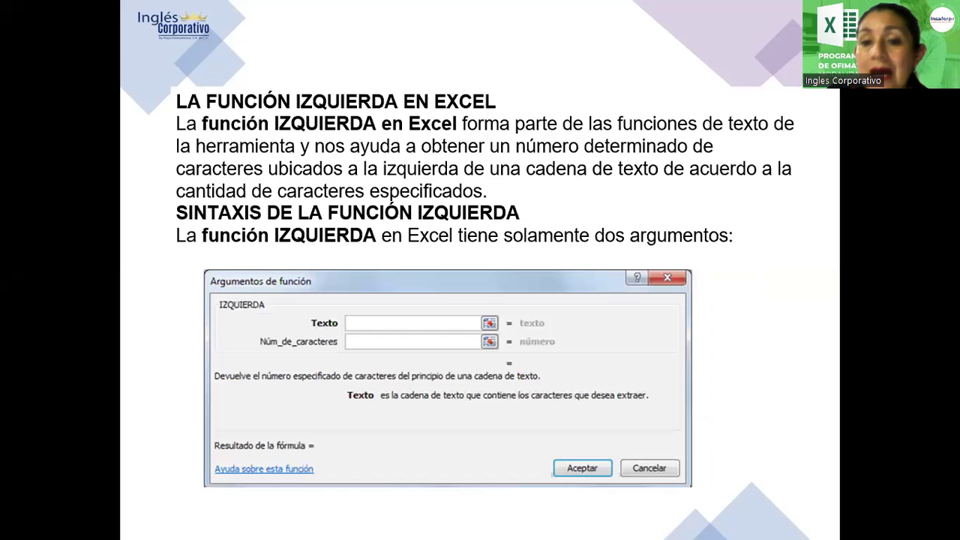
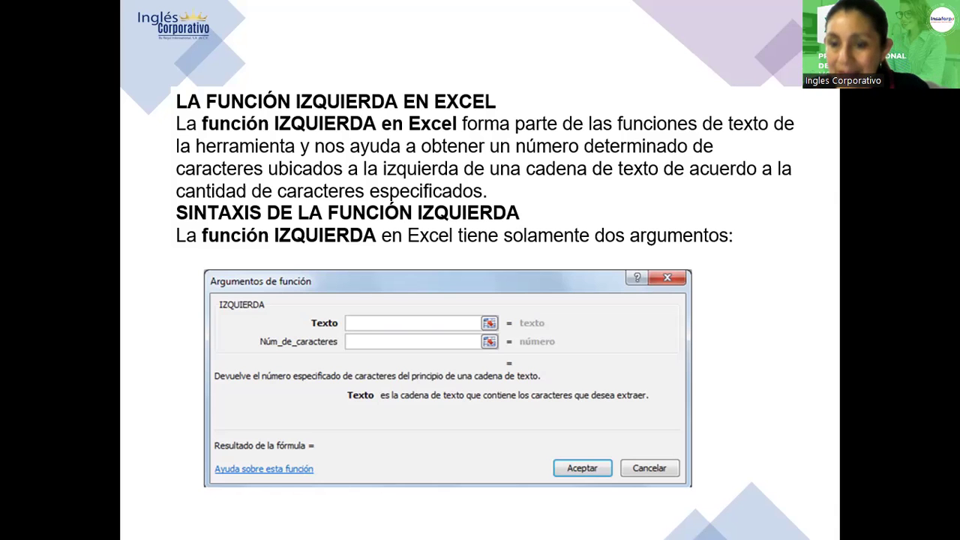
Step: Advance the slideshow from the IZQUIERDA slide to the DERECHA slide
key(Right)
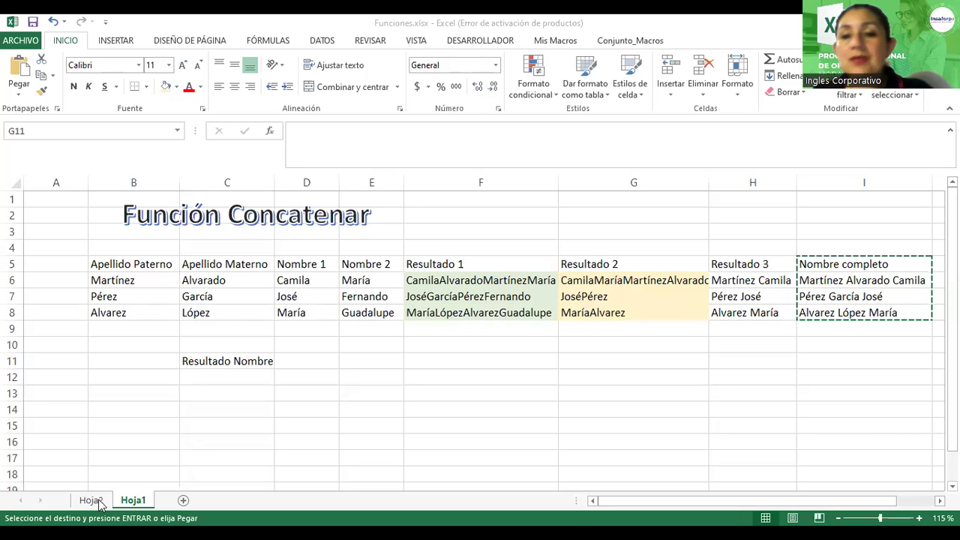
Step: Switch to Hoja2 and select the MES header of the table
click(91, 500)
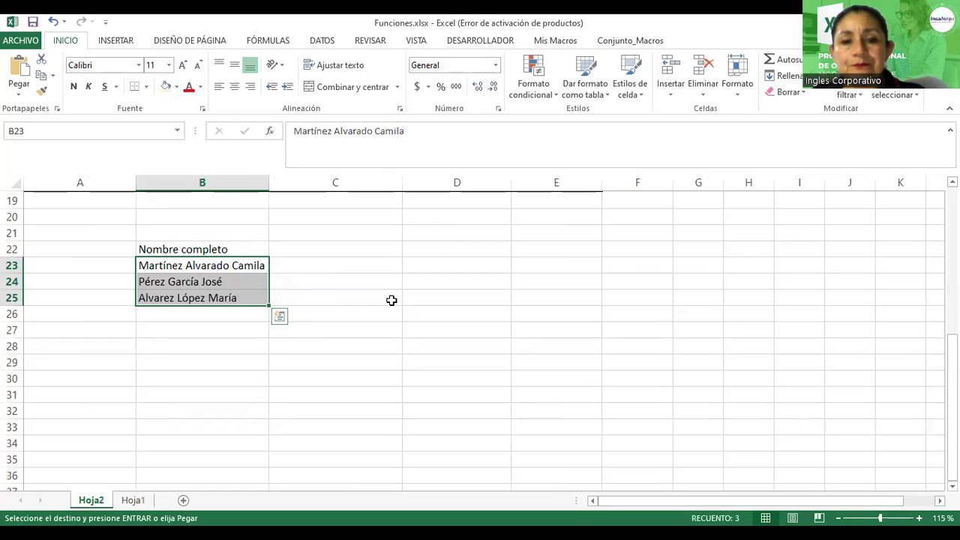
click(391, 300)
scroll(391, 300, up, 2)
scroll(392, 301, up, 4)
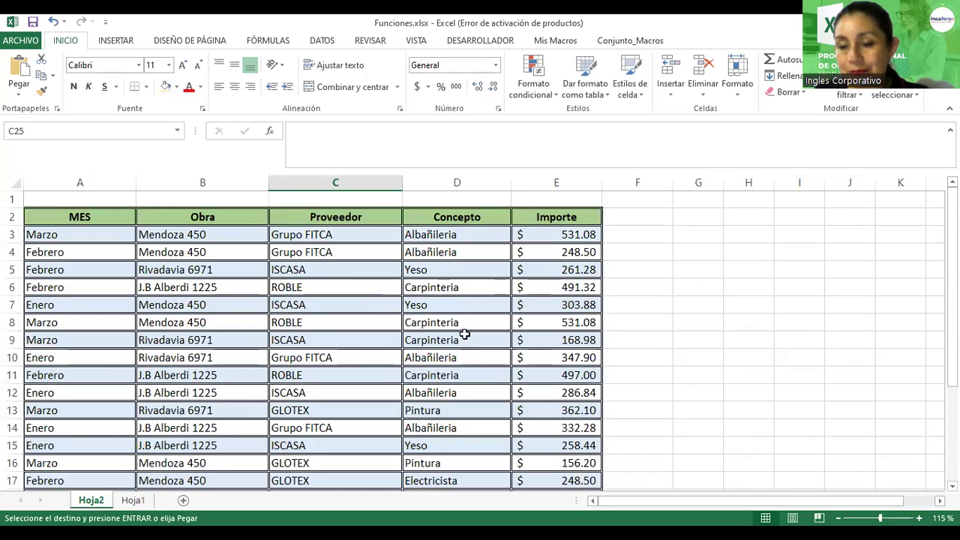
click(104, 250)
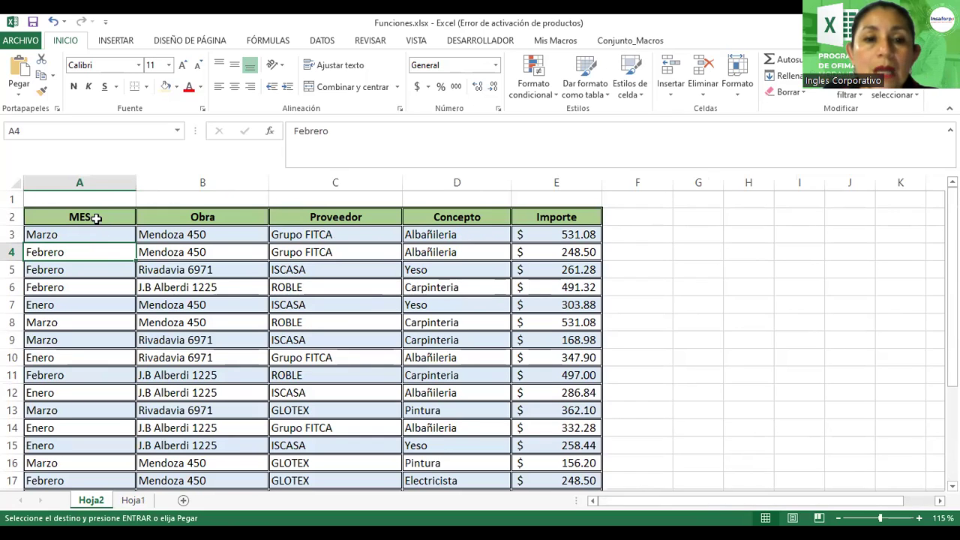
click(94, 217)
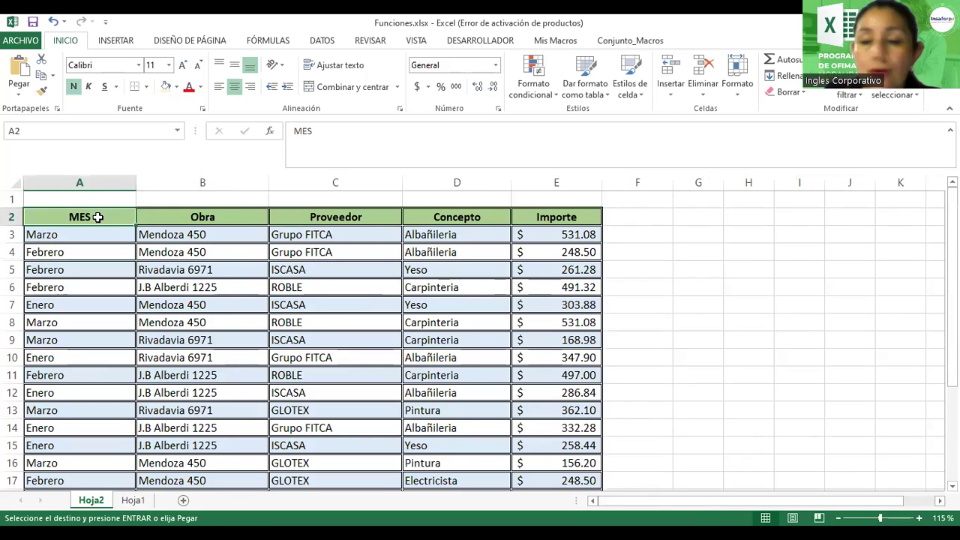
Step: Insert two blank columns at column A, shifting the MES table to column C
right_click(104, 181)
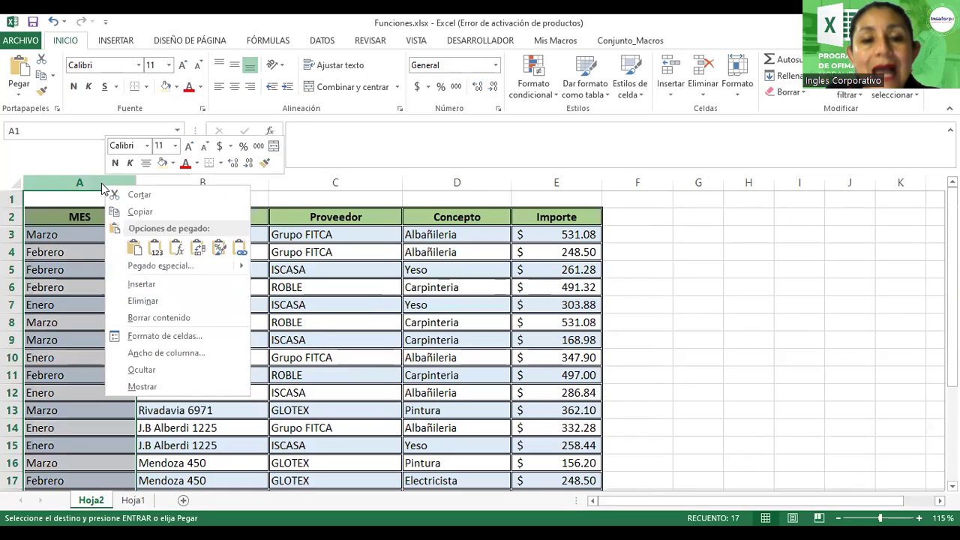
click(136, 283)
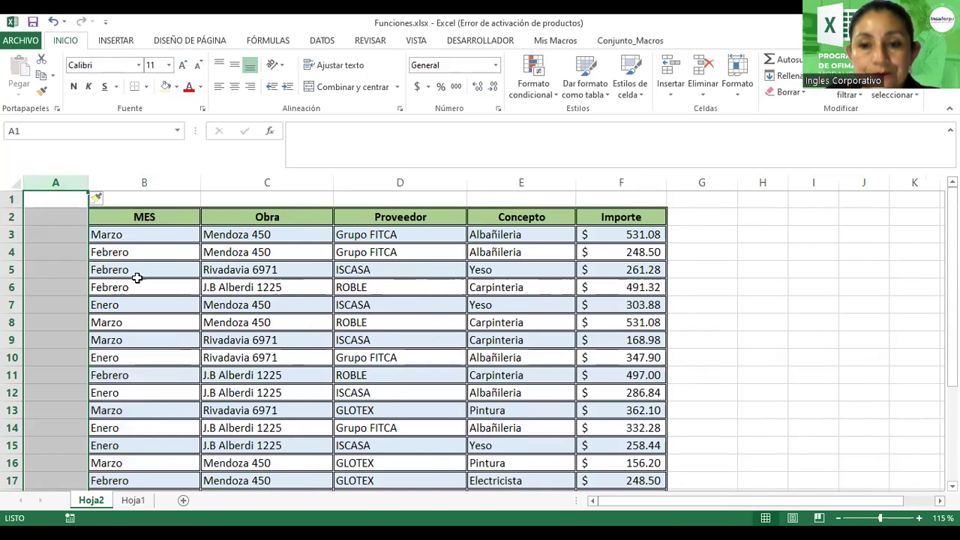
right_click(74, 182)
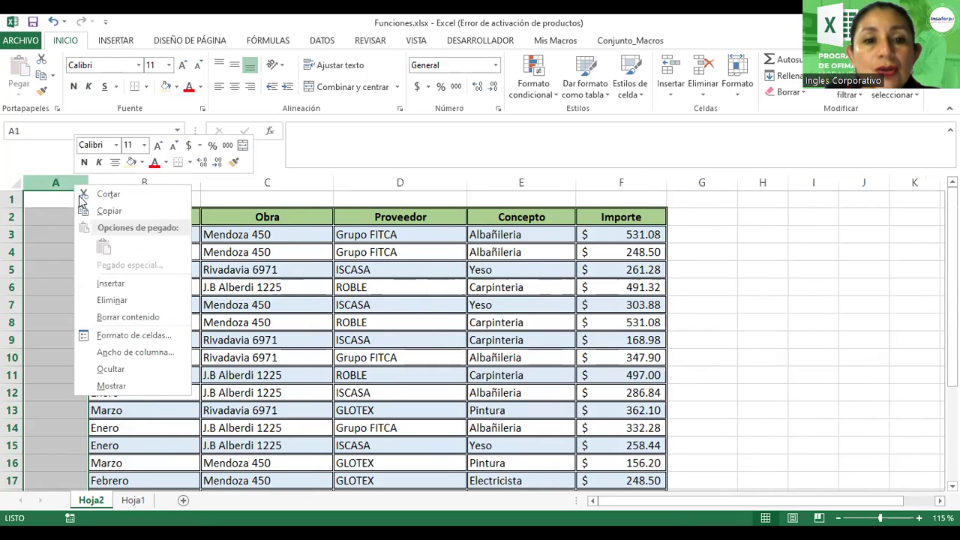
click(120, 282)
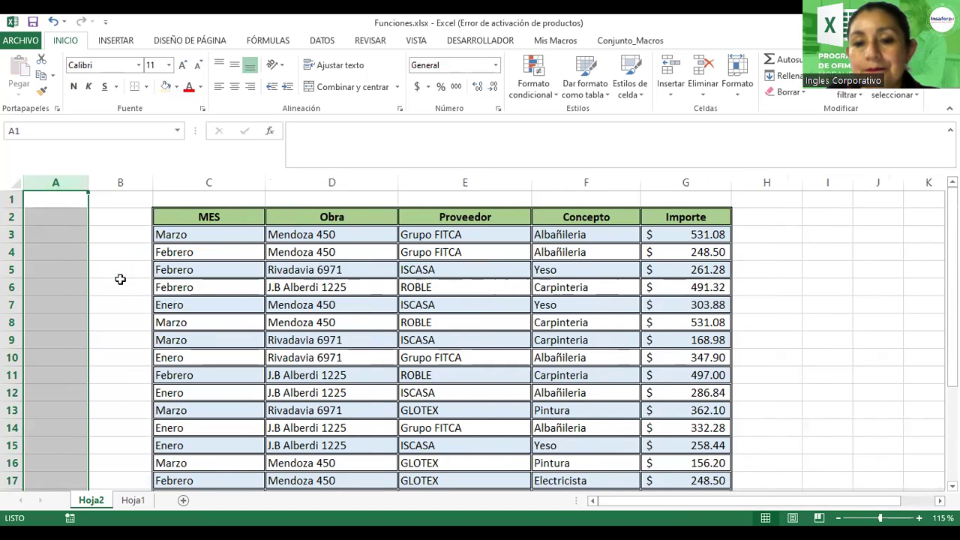
click(259, 266)
click(68, 223)
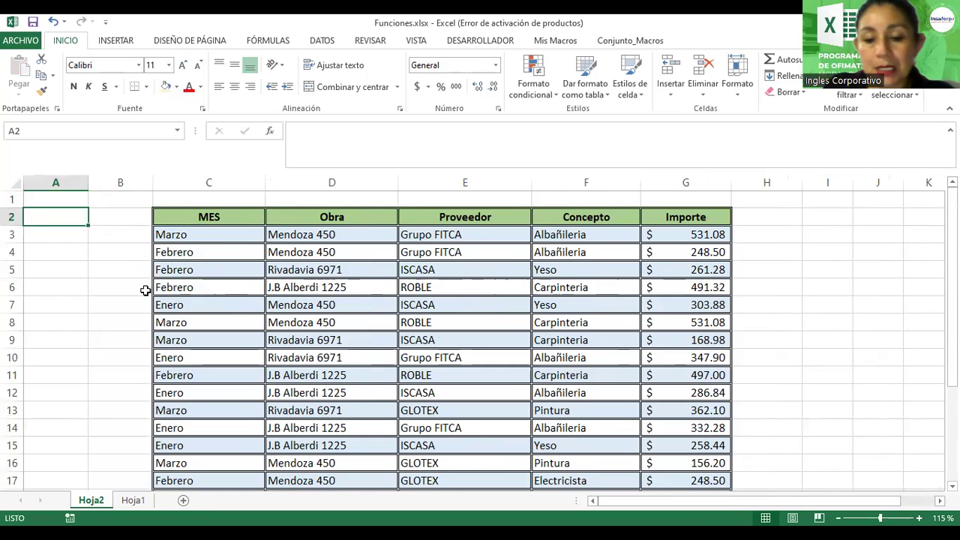
Step: Enter the header 'Id' in A2 and the value 1 in A3
click(146, 291)
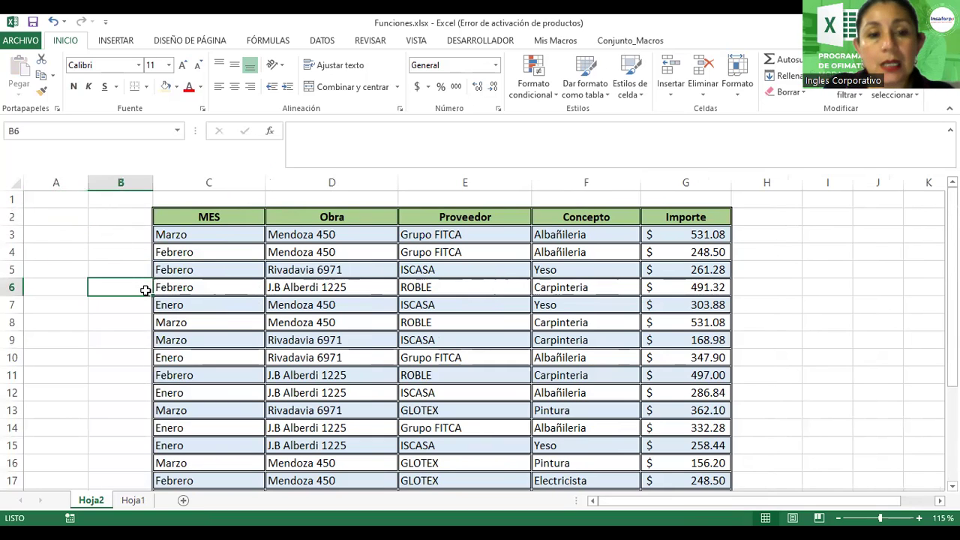
click(57, 220)
text(ID)
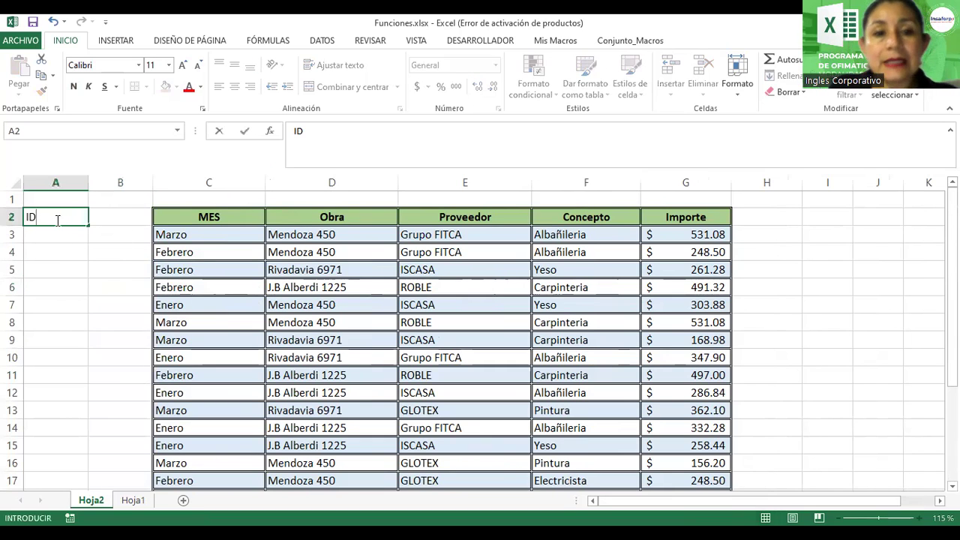
key(BackSpace)
text(d)
key(Return)
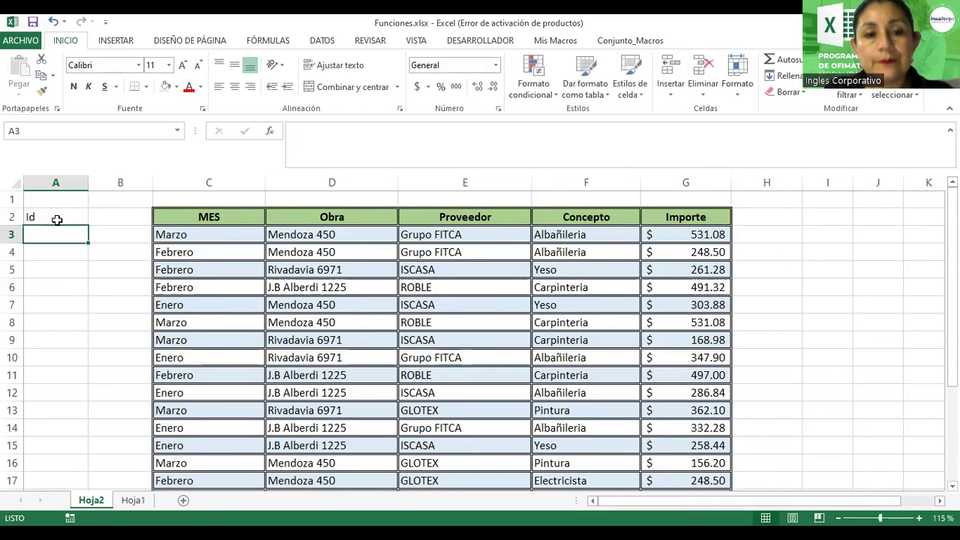
click(58, 222)
click(56, 236)
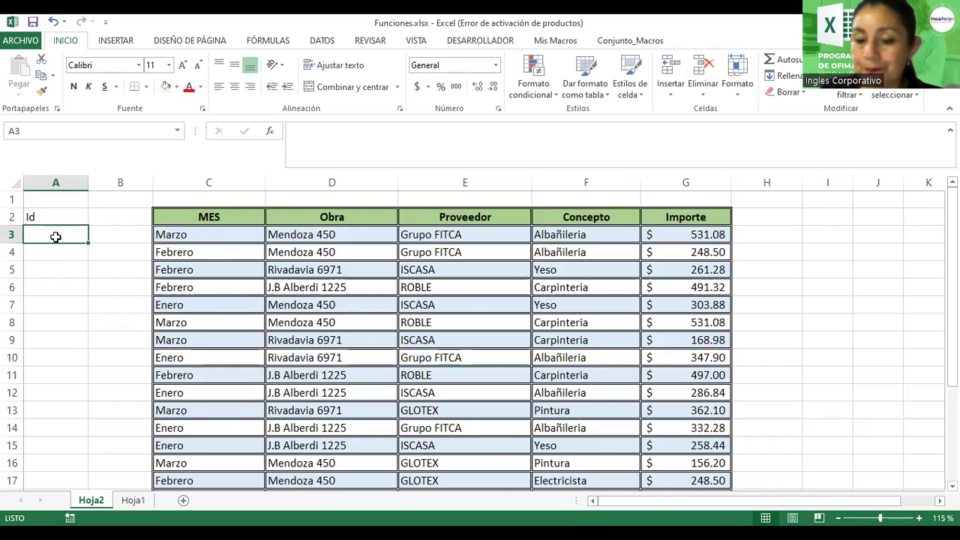
text(1)
key(Return)
Step: Fill A3 down to row 18 as a 1–16 series using Serie de relleno
click(56, 237)
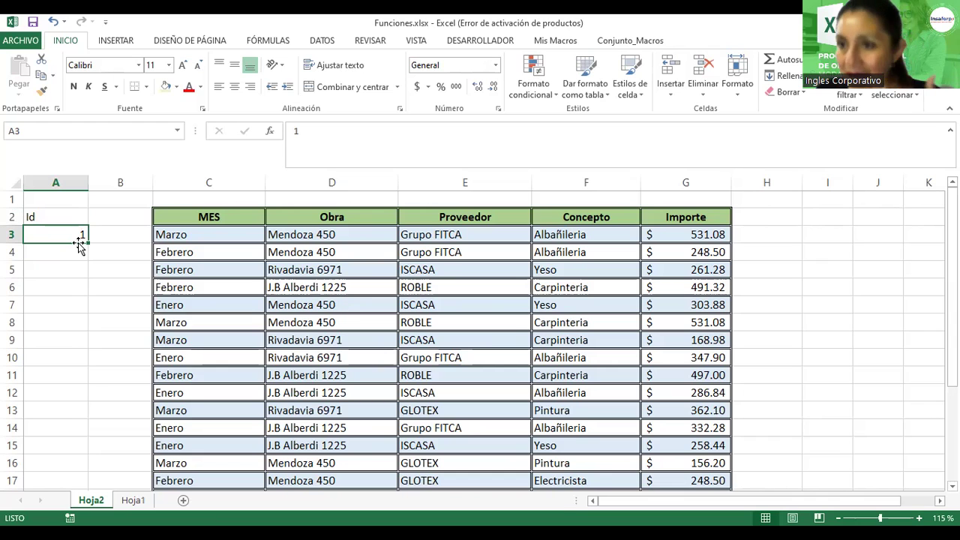
scroll(78, 242, down, 1)
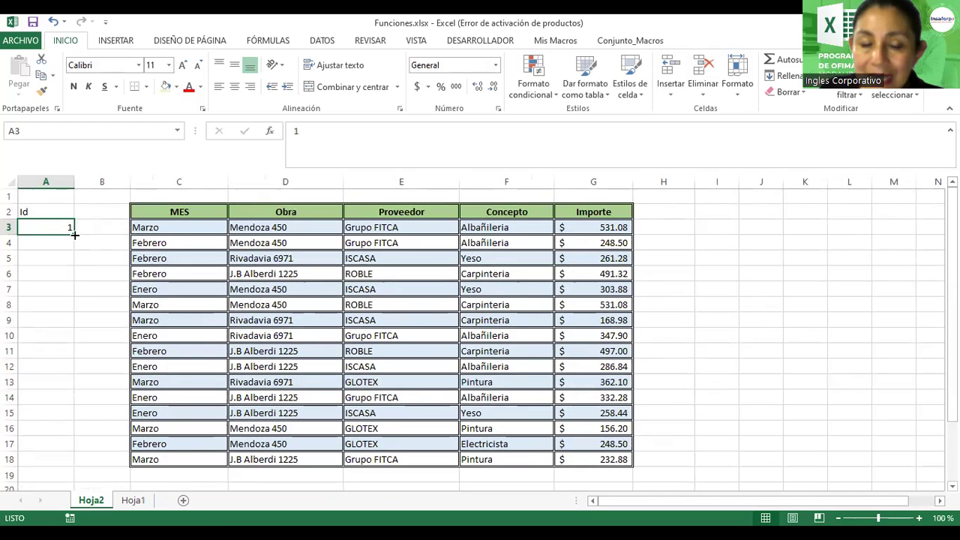
drag(75, 234, 66, 461)
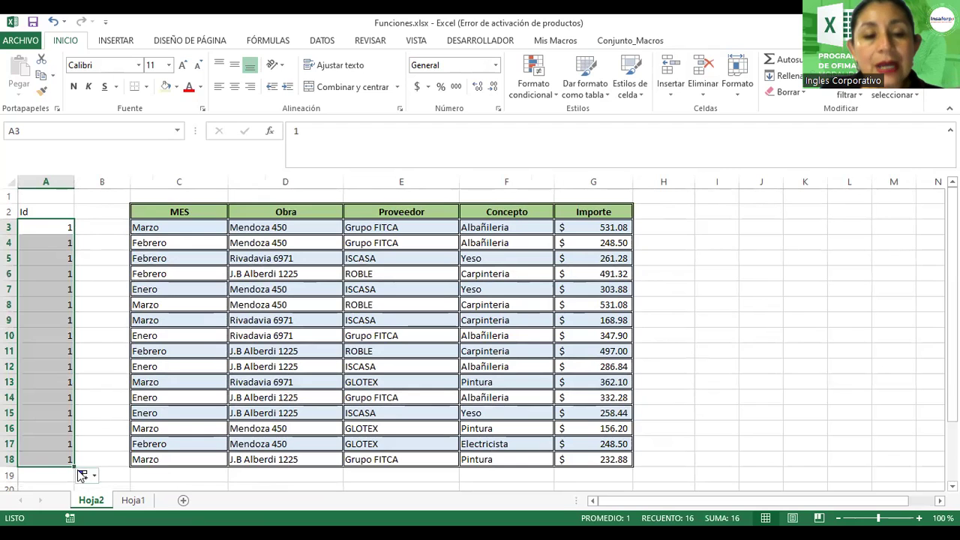
scroll(94, 476, down, 1)
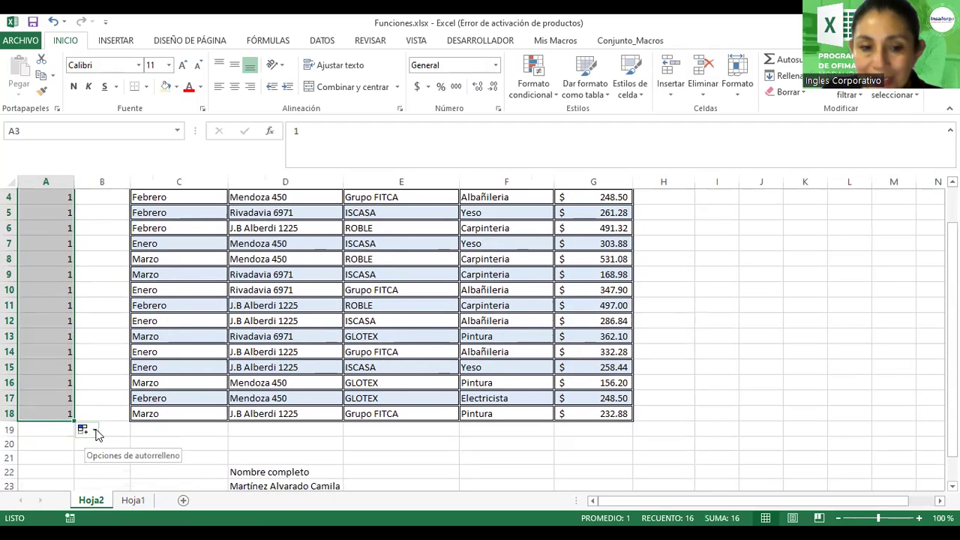
click(95, 432)
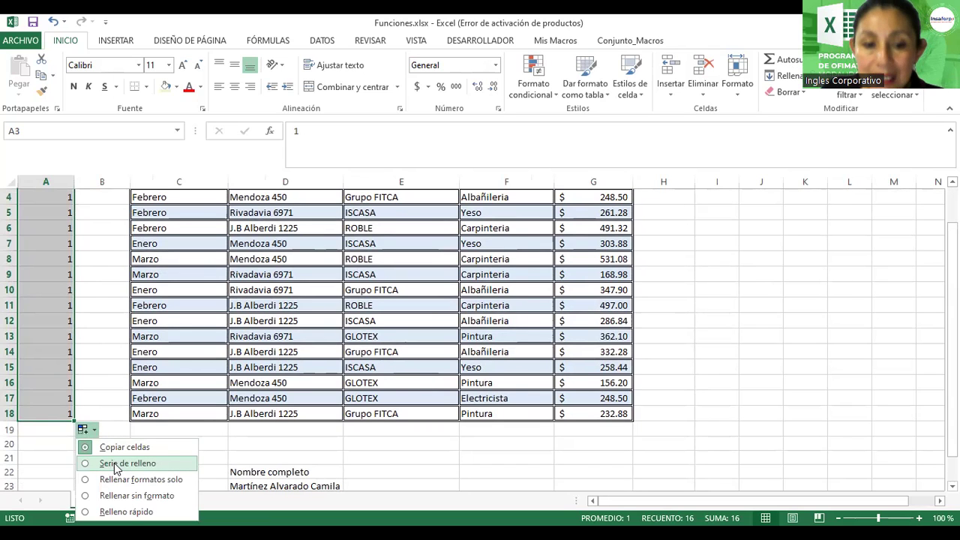
click(114, 465)
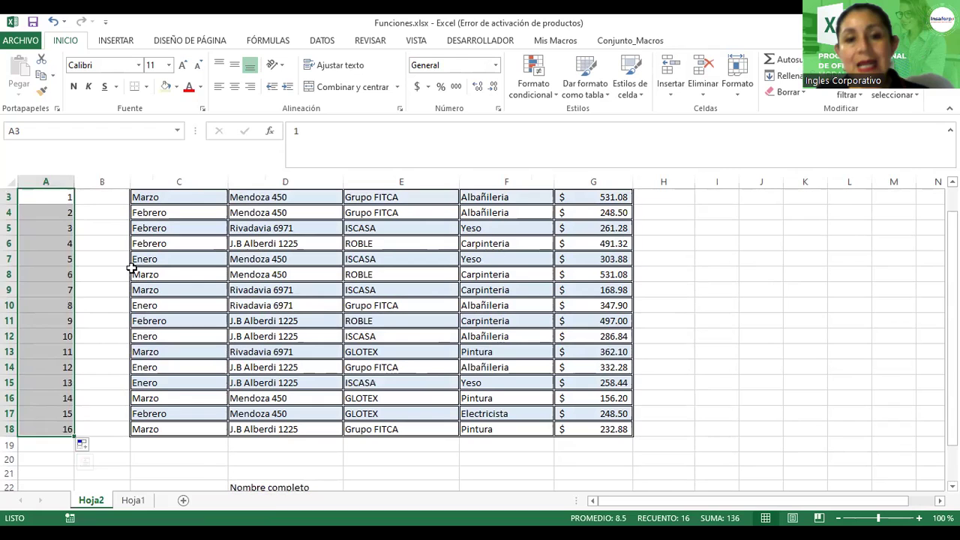
drag(126, 267, 111, 232)
scroll(111, 230, up, 1)
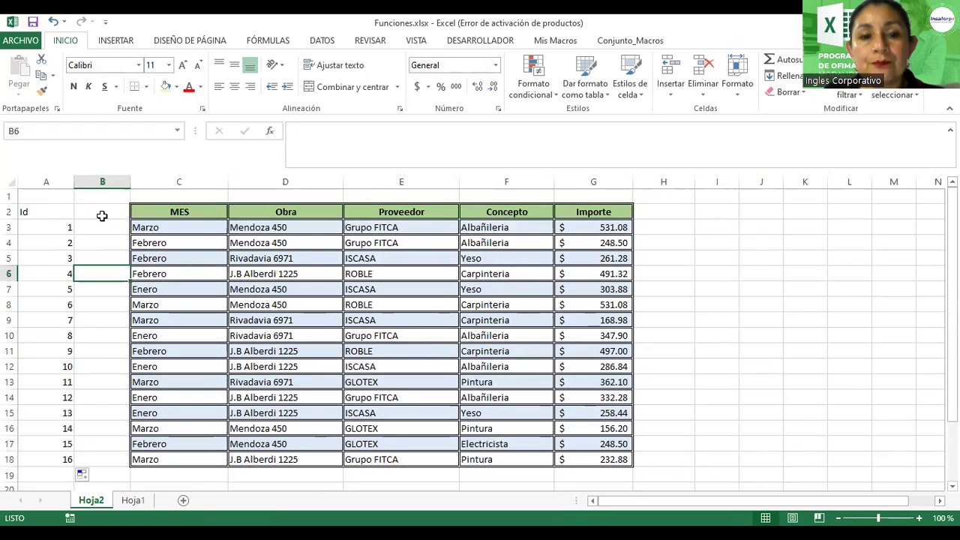
click(101, 213)
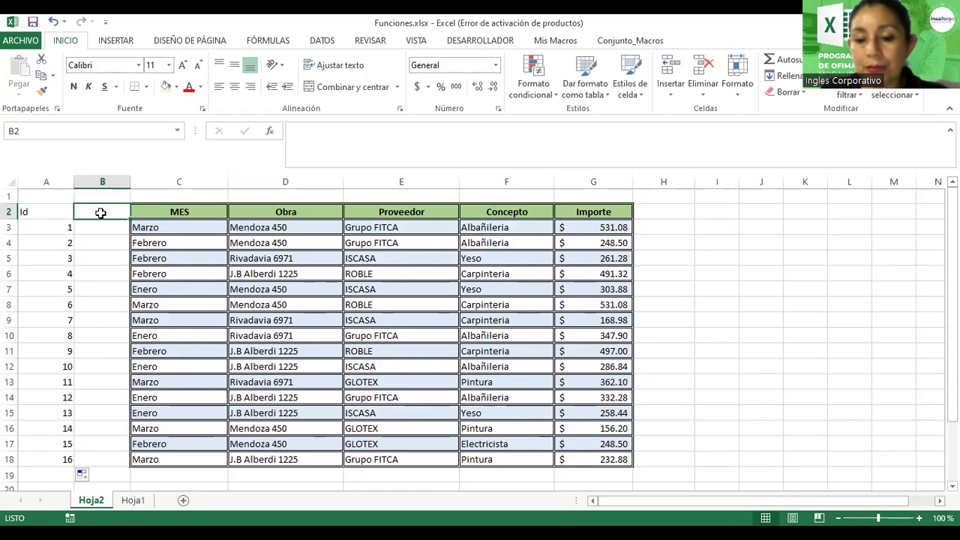
text(Codigo)
key(Return)
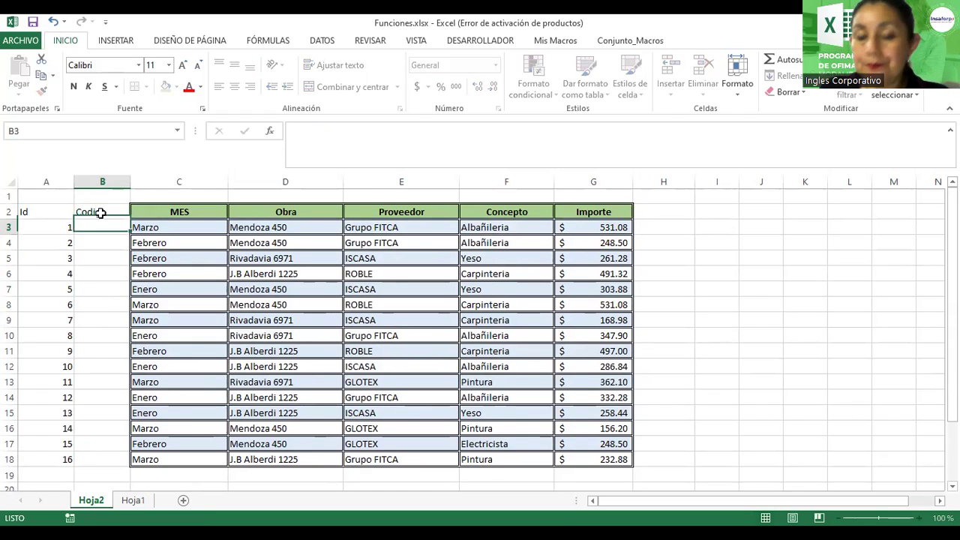
click(101, 212)
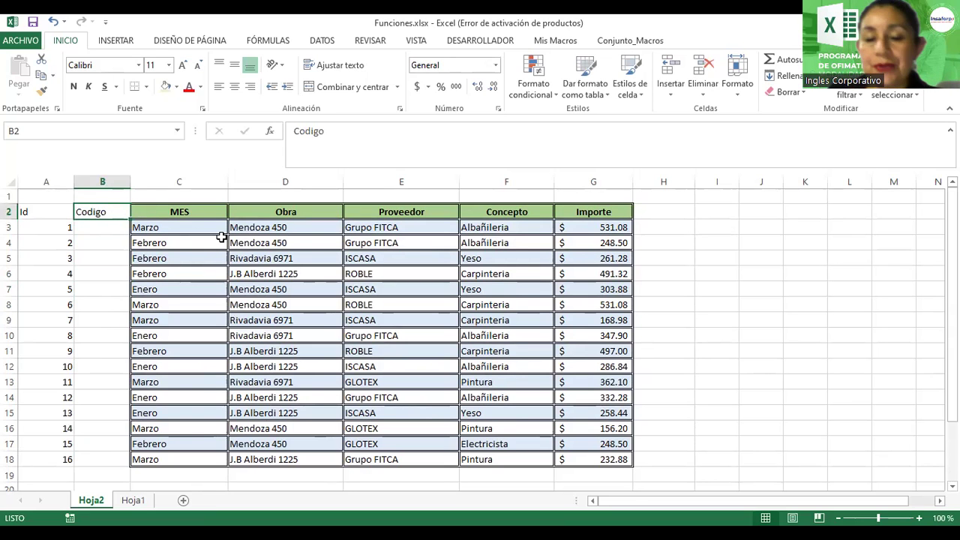
scroll(355, 335, up, 1)
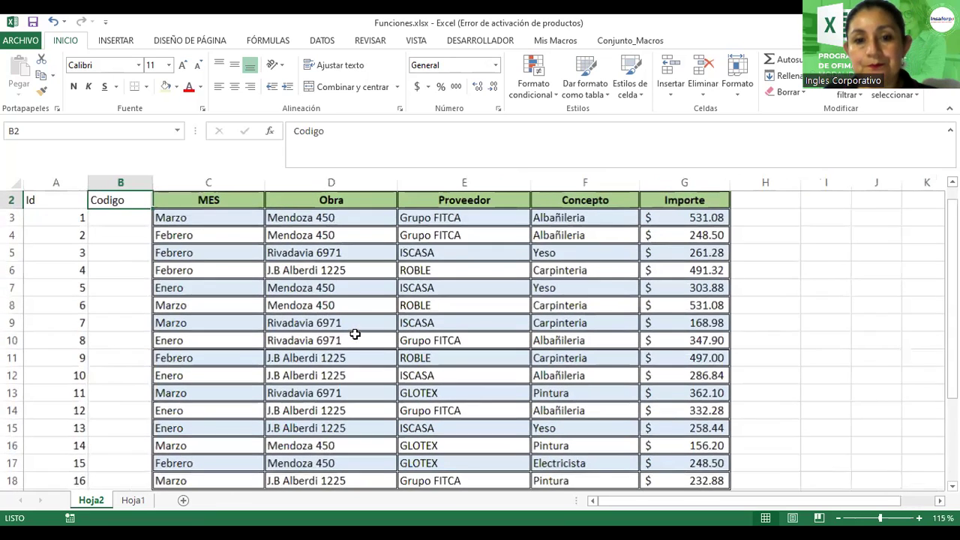
scroll(355, 334, up, 1)
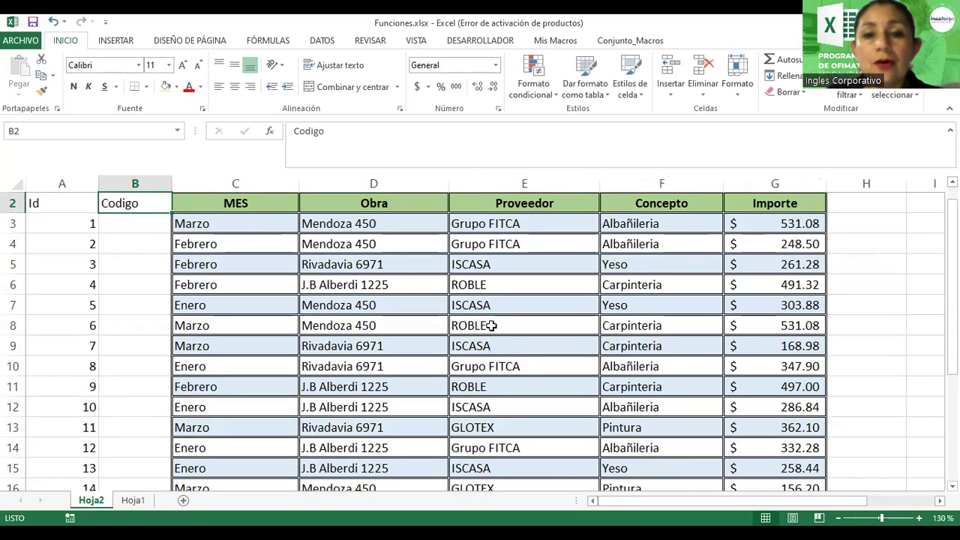
double_click(153, 203)
text(Obra)
key(Return)
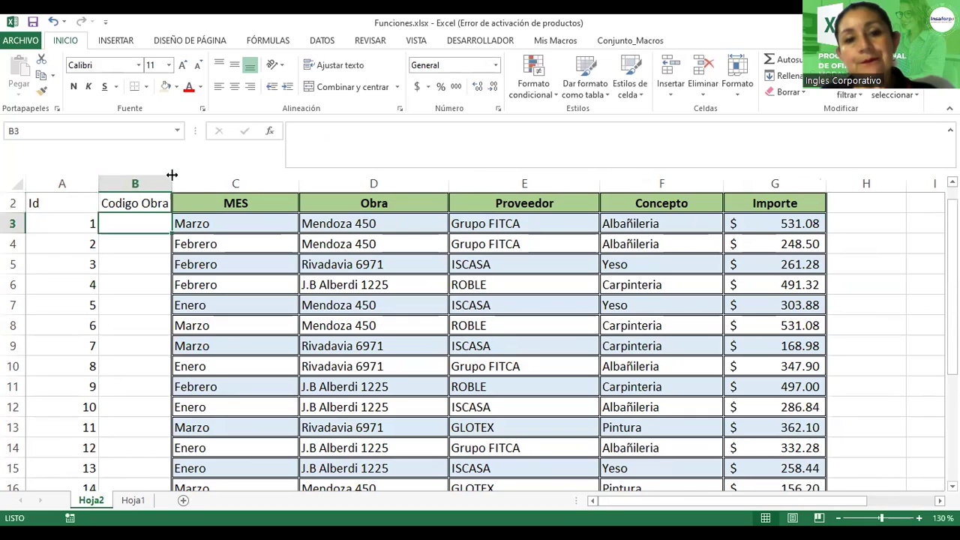
drag(171, 176, 181, 176)
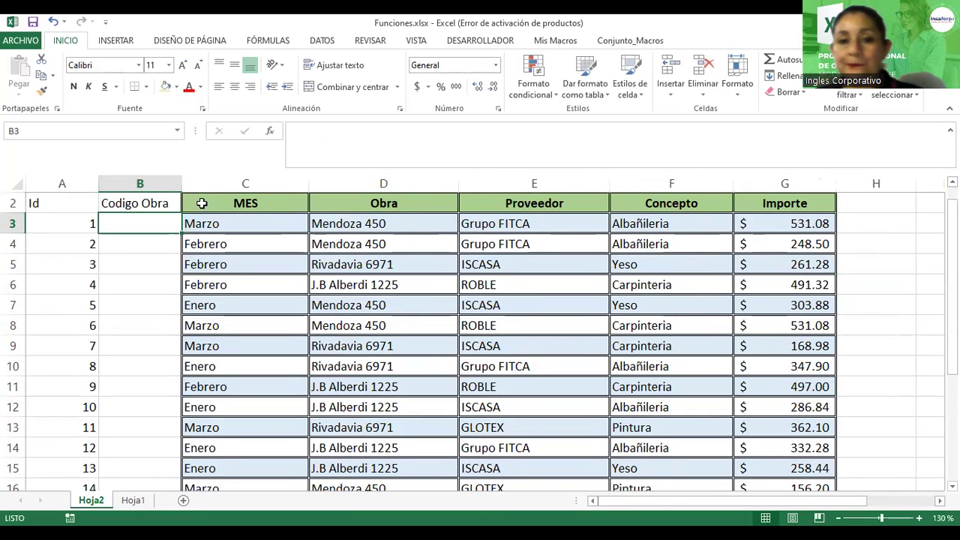
click(72, 203)
click(225, 201)
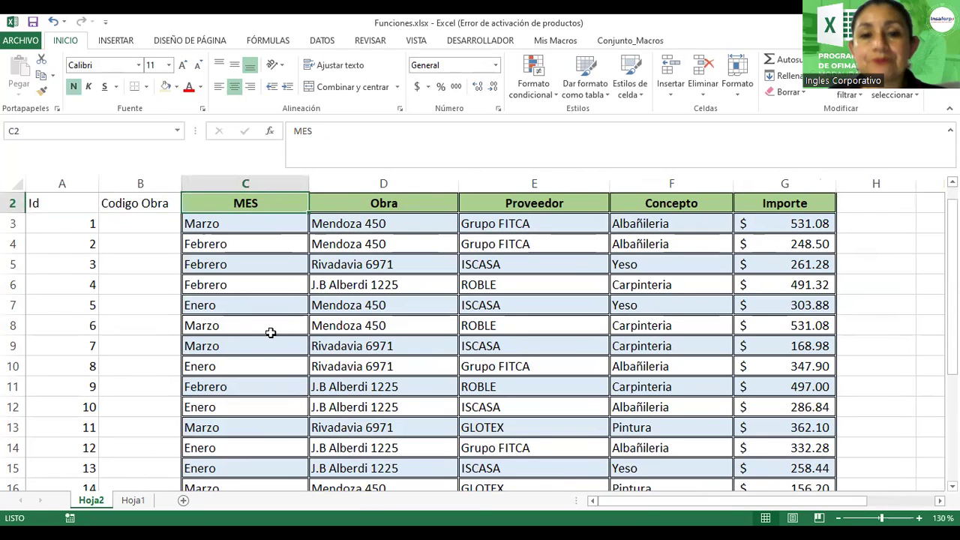
click(113, 228)
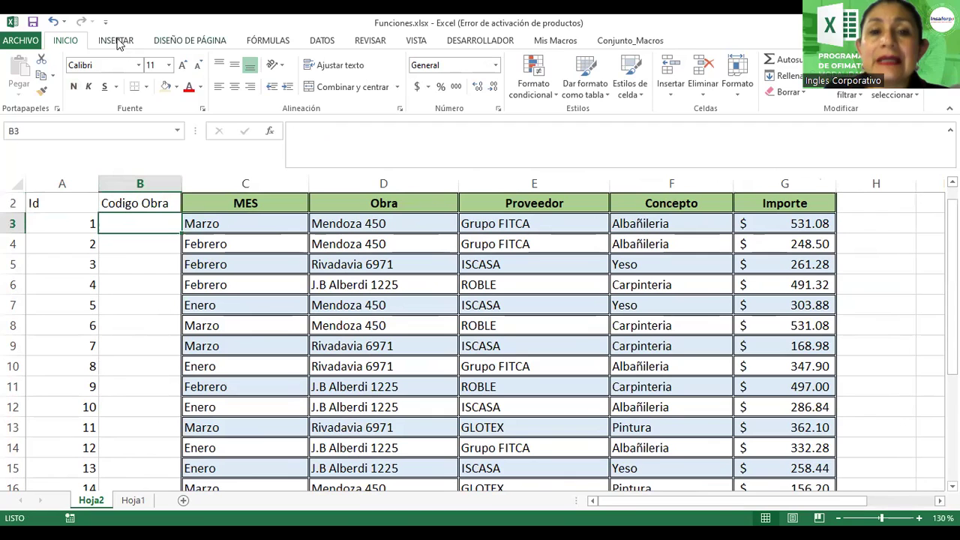
Step: Search Insert Function for 'izquierda' and choose IZQUIERDA for cell B3
click(299, 139)
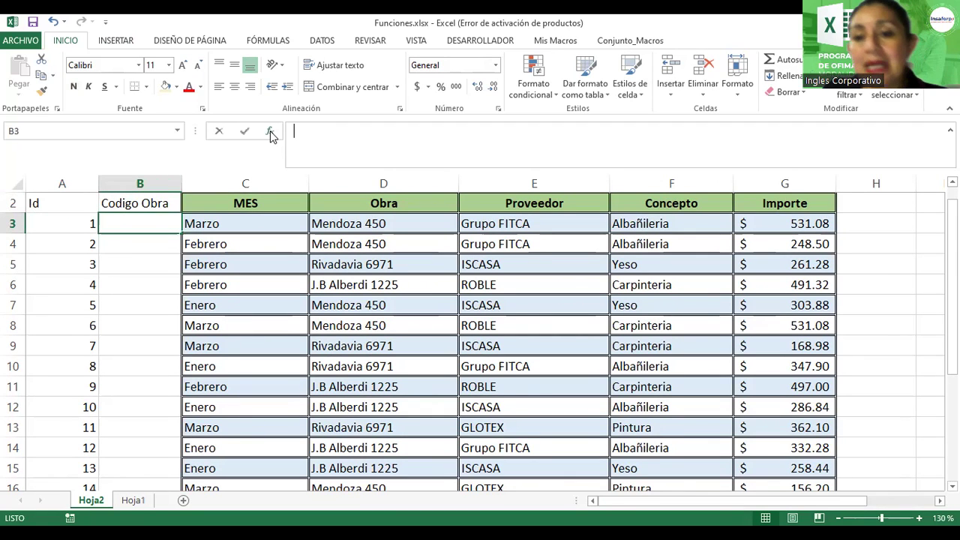
click(269, 132)
text(izquierda)
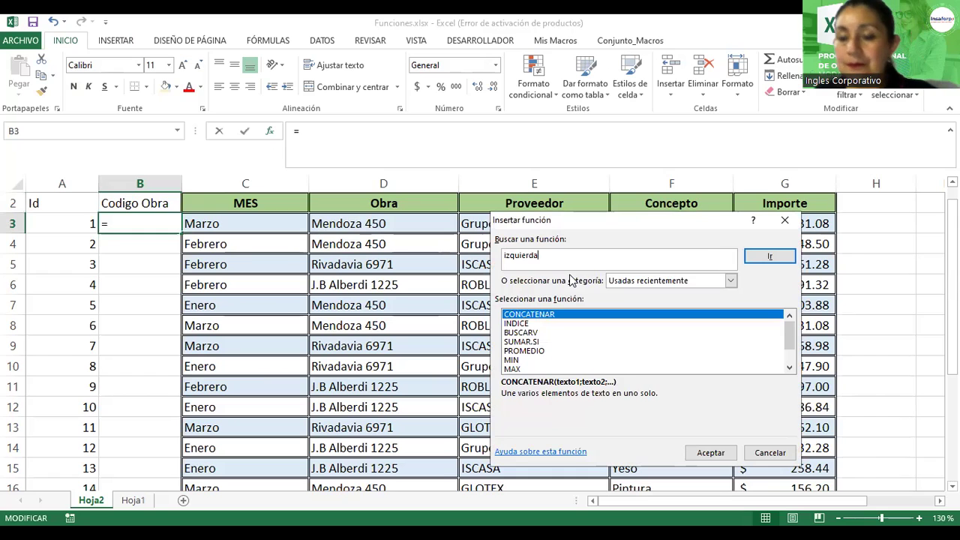
key(Return)
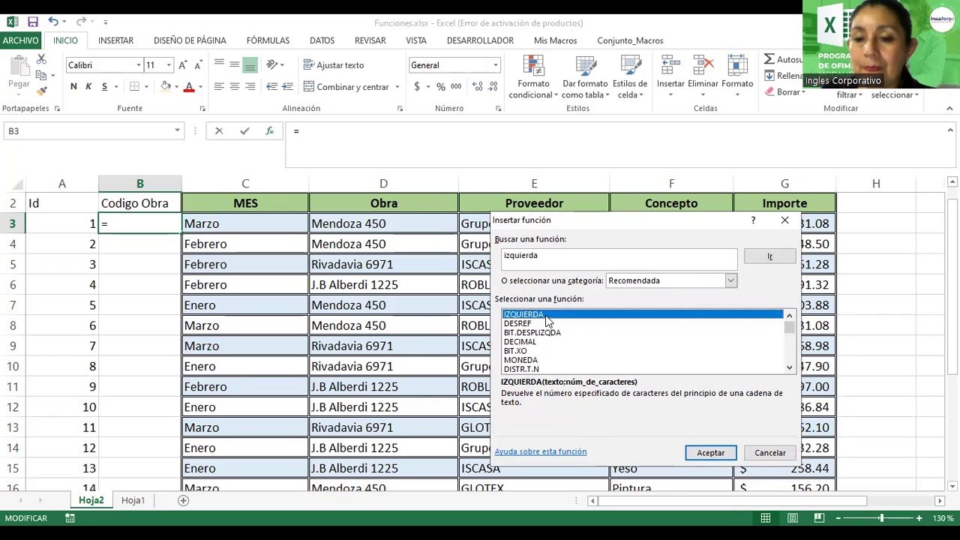
double_click(547, 318)
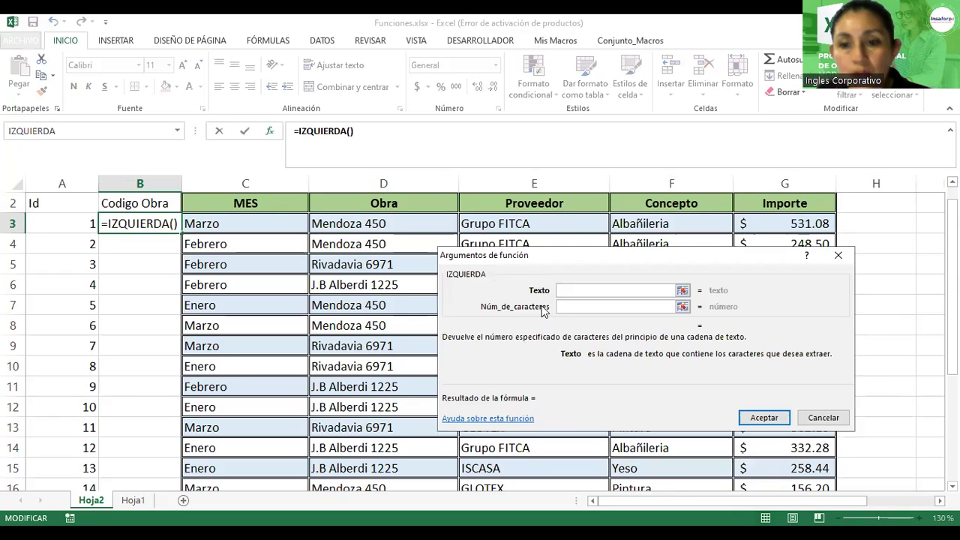
Step: Set IZQUIERDA's Texto to D3 and Núm_de_caracteres to 2, previewing 'Me'
drag(523, 256, 399, 171)
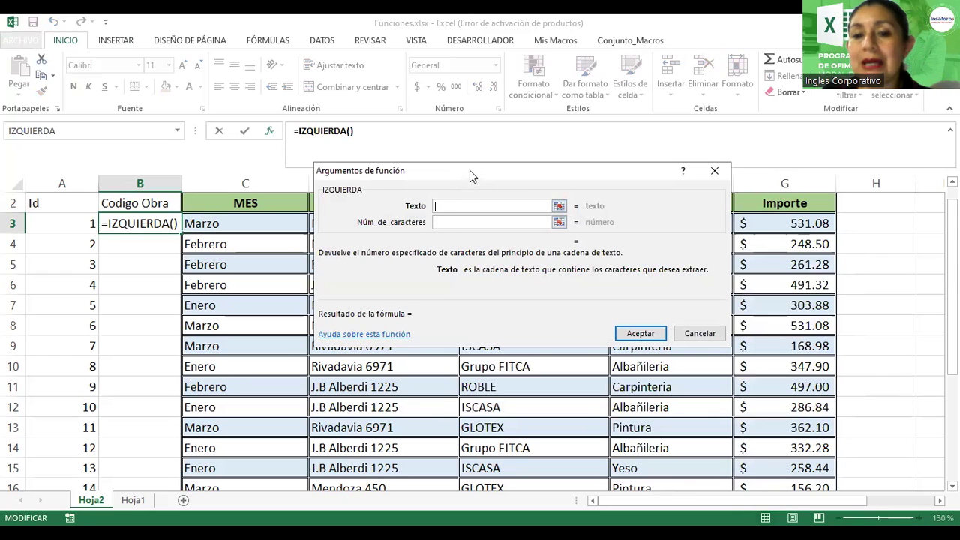
drag(502, 283, 503, 282)
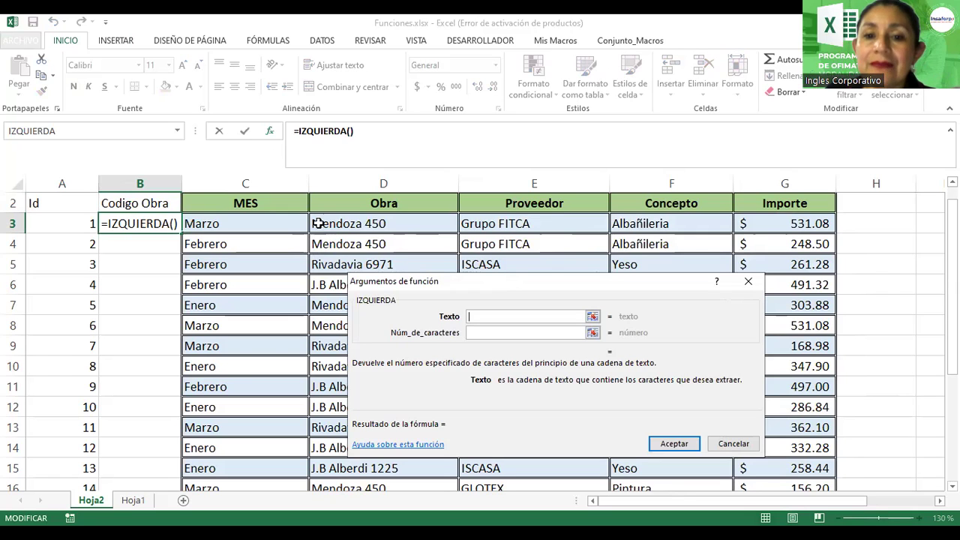
click(333, 224)
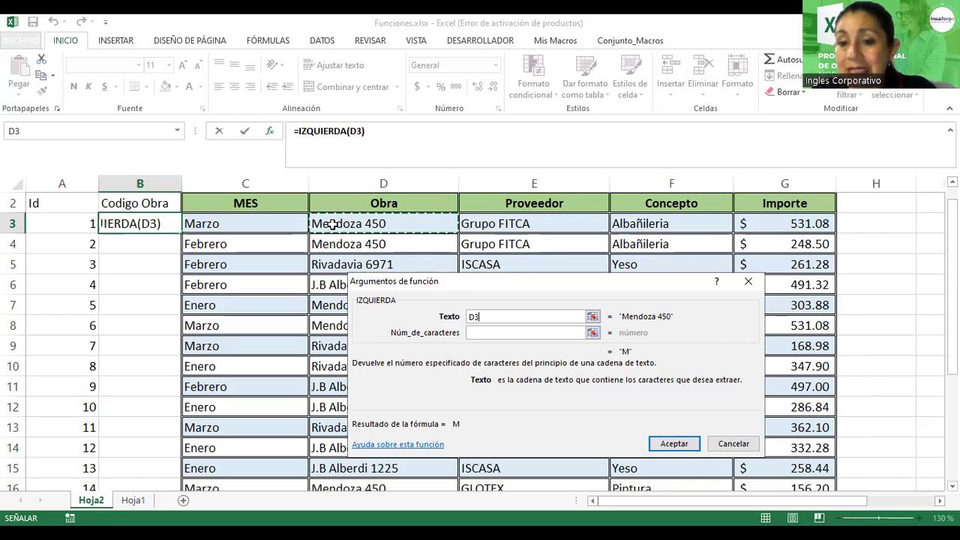
click(493, 333)
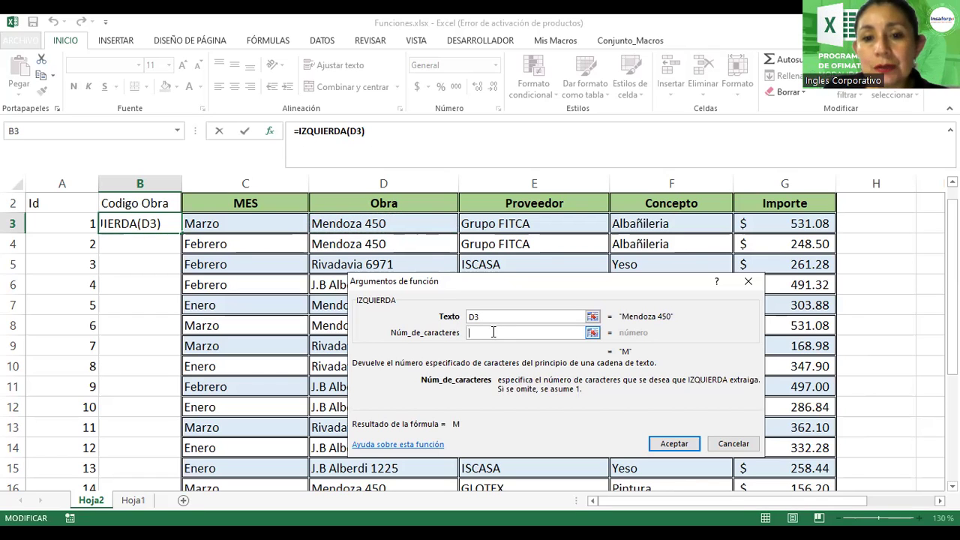
text(2)
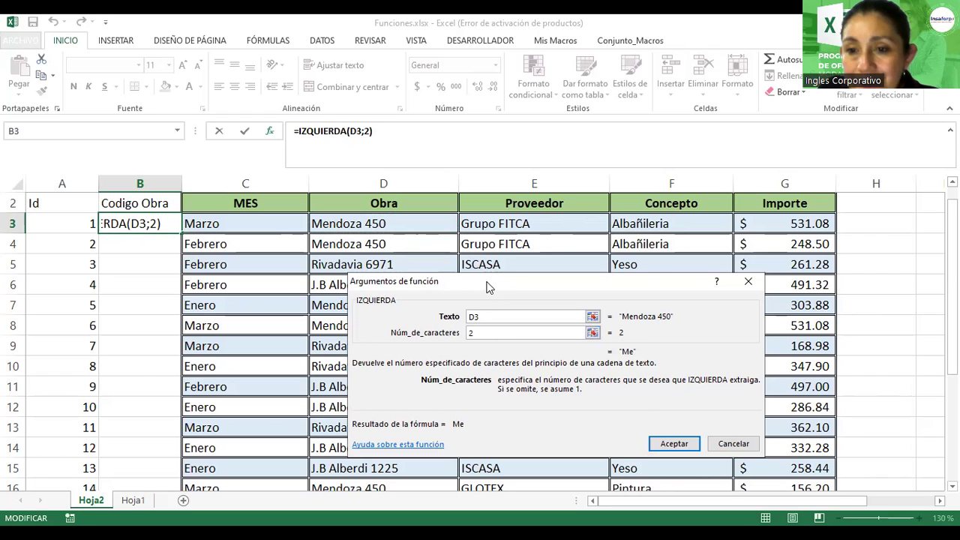
drag(488, 285, 430, 149)
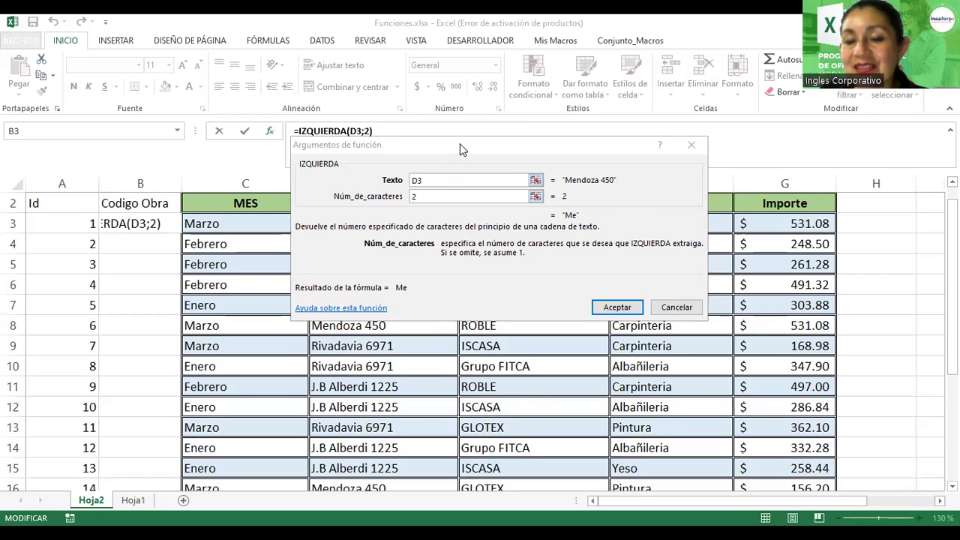
drag(459, 144, 468, 203)
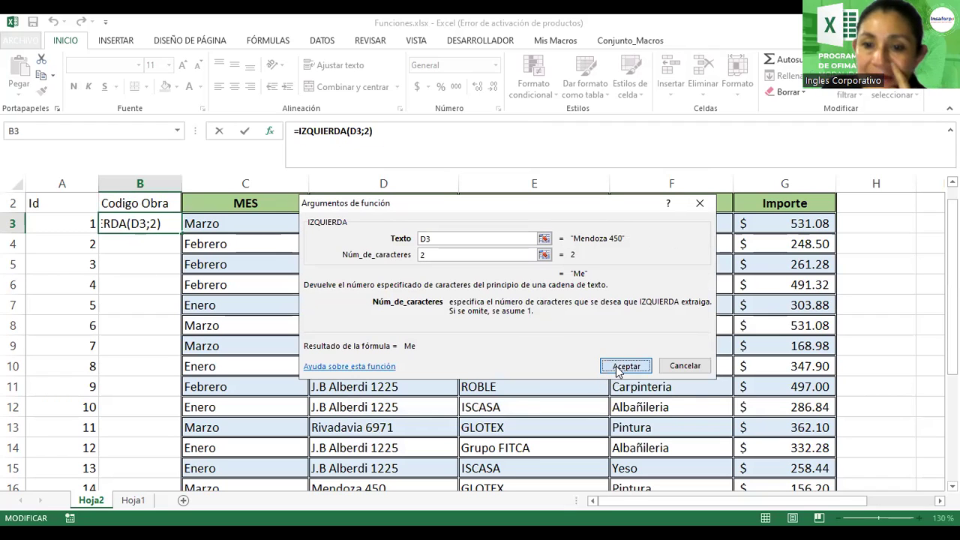
Step: Accept =IZQUIERDA(D3;2) in B3 and copy it down to B8, giving Me, Me, Ri, J., Me, Me
click(617, 367)
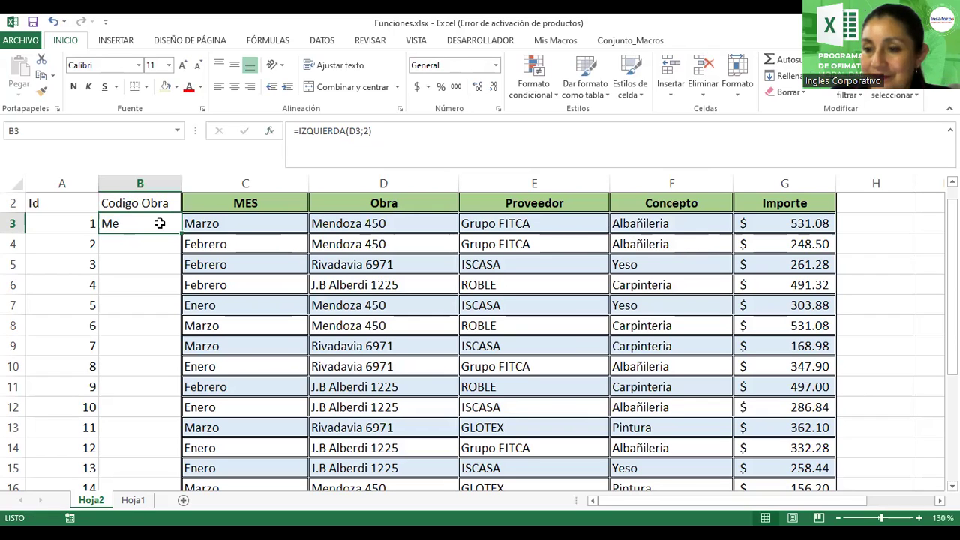
drag(180, 233, 177, 325)
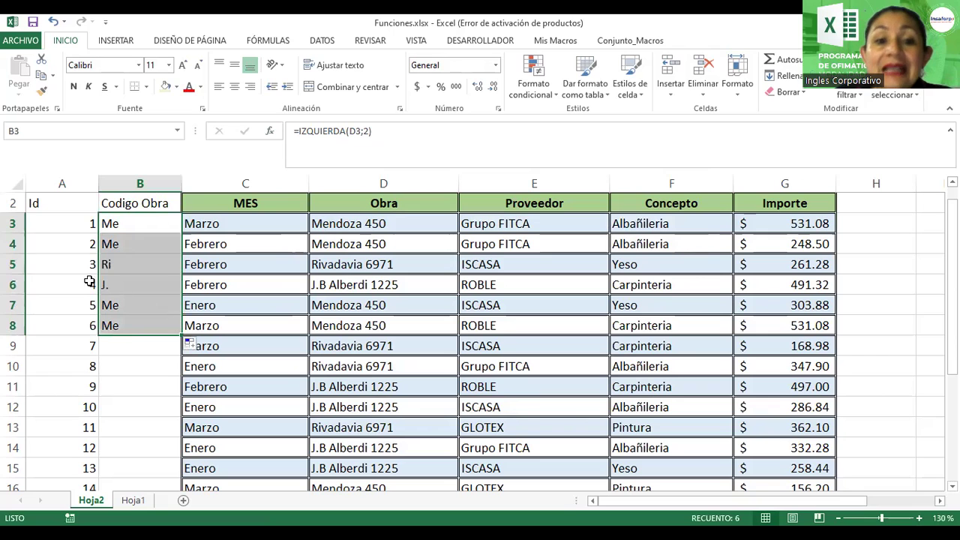
click(117, 288)
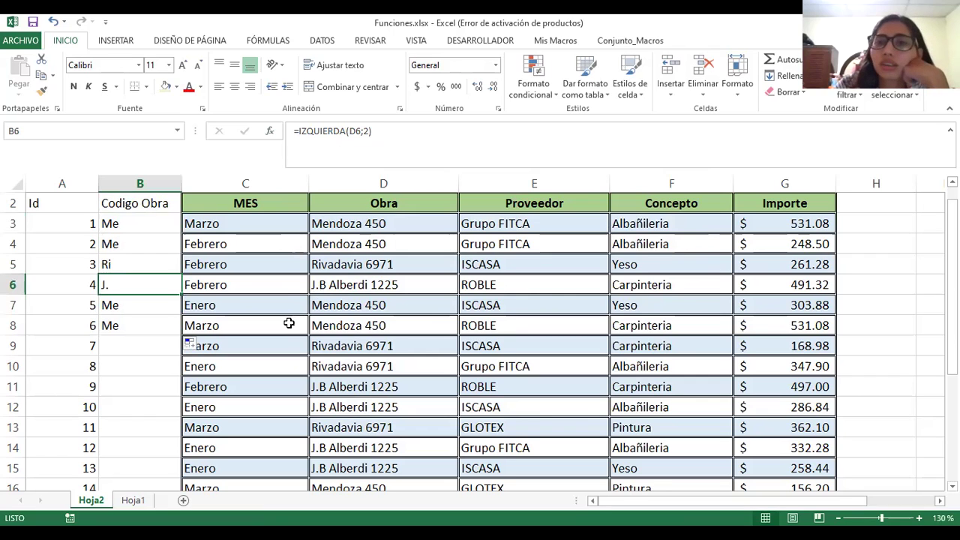
double_click(166, 228)
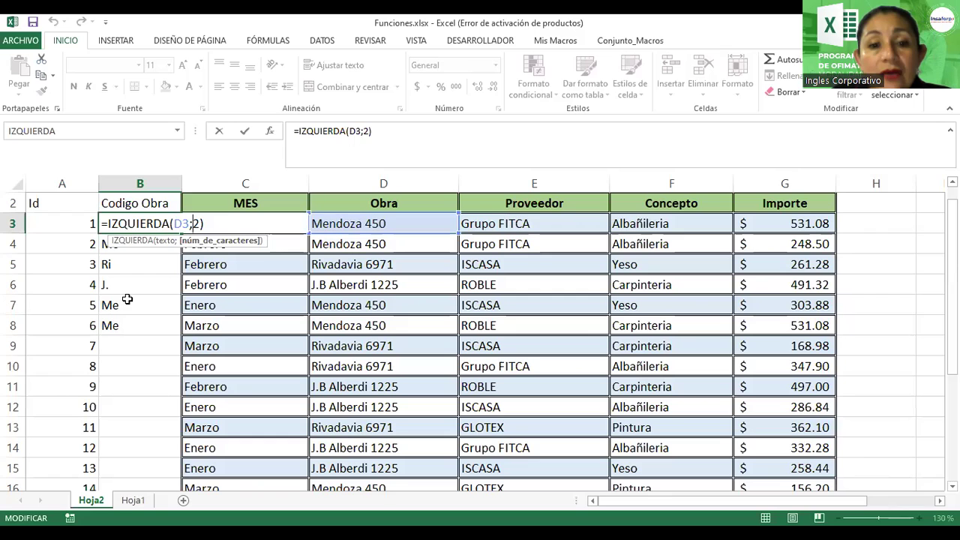
key(Return)
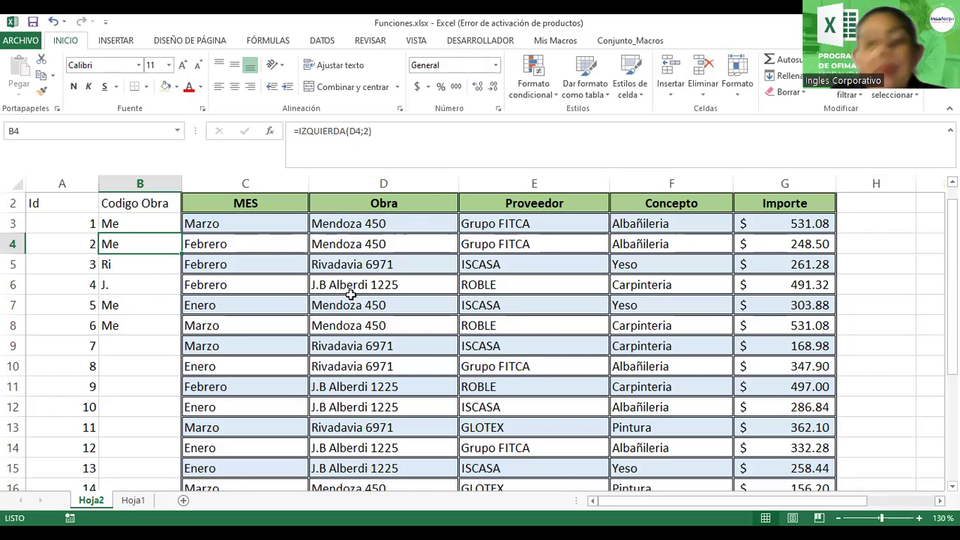
click(130, 227)
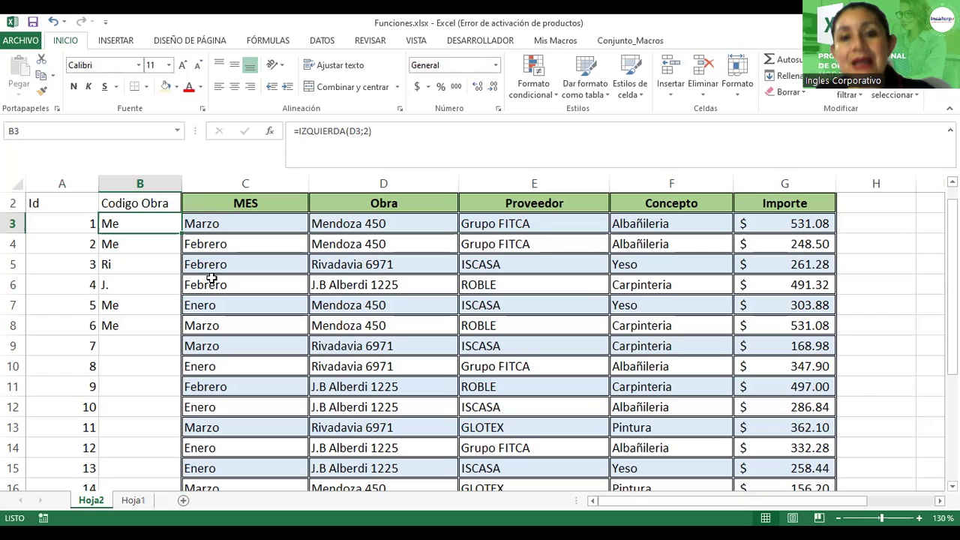
Step: Change B3 to =IZQUIERDA(D3;2)&A3 and copy it down to B8 (Me1 through Me6)
double_click(129, 223)
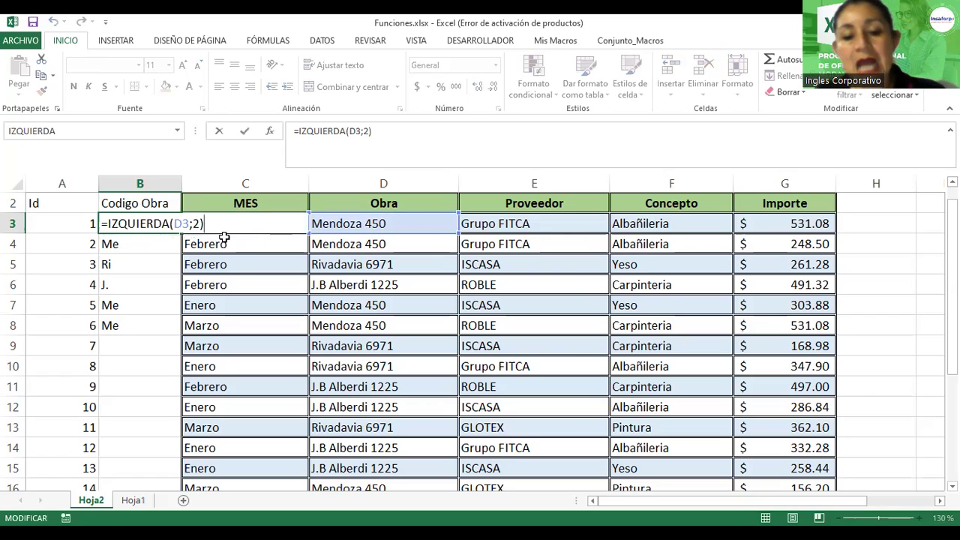
text(&)
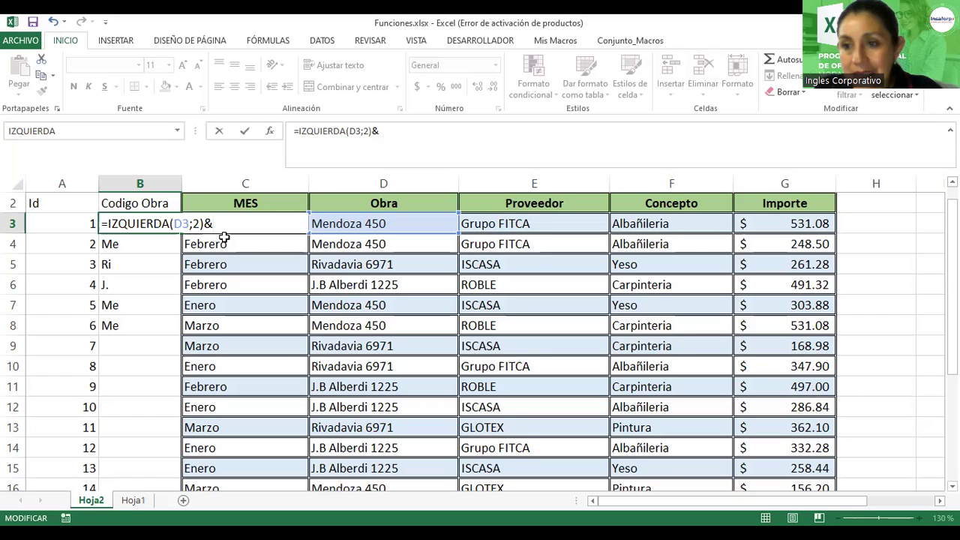
click(76, 223)
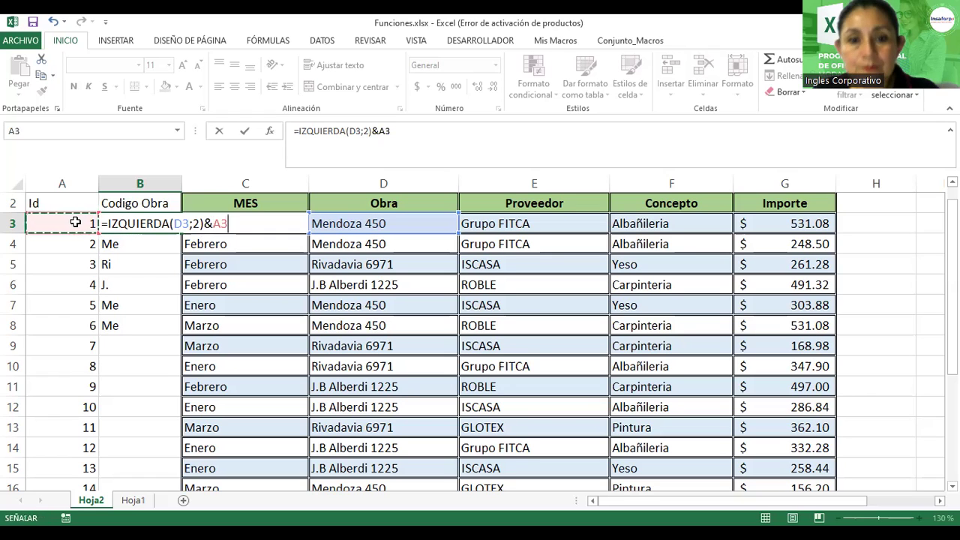
key(Return)
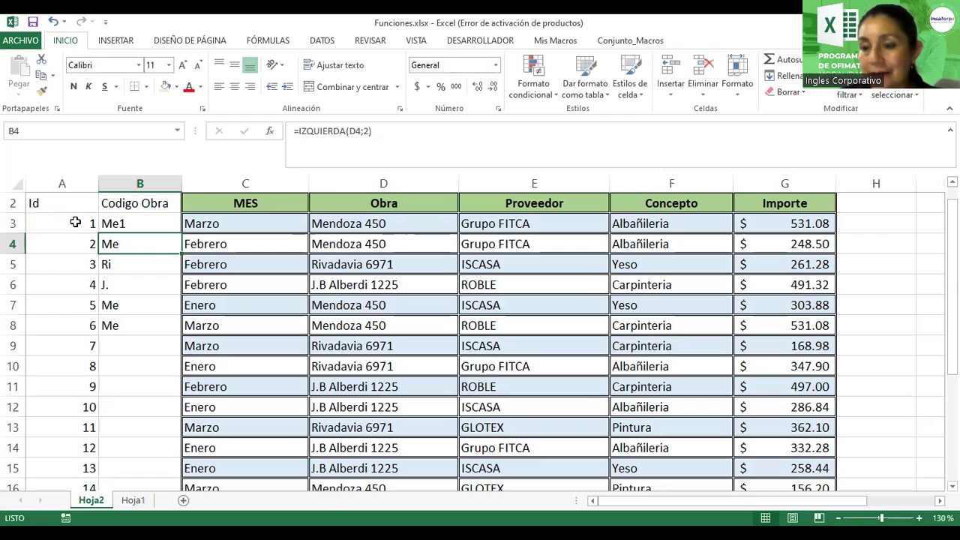
click(118, 220)
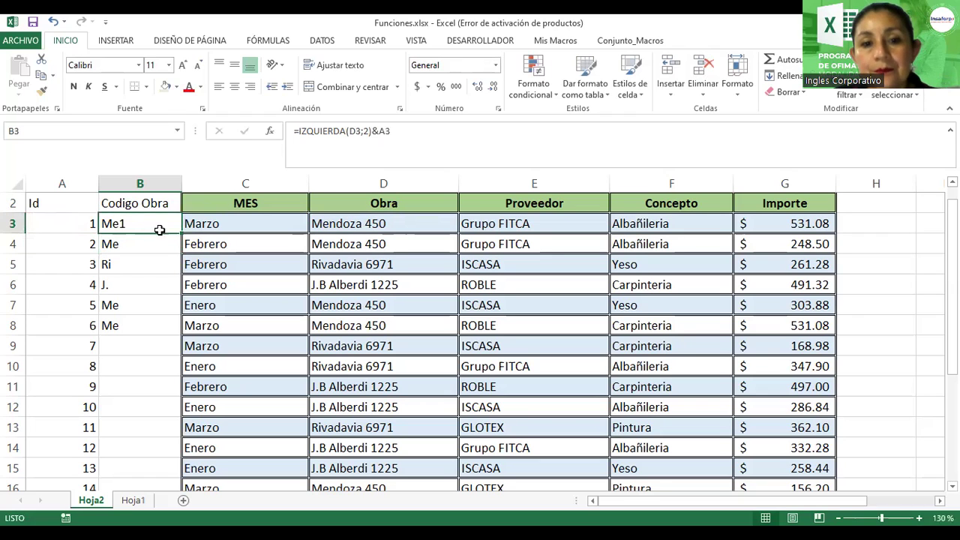
drag(179, 234, 178, 331)
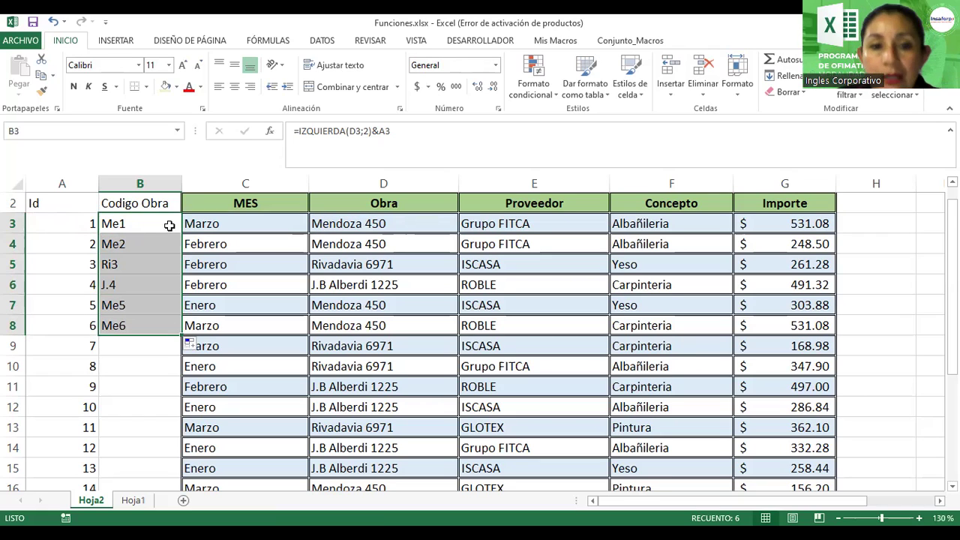
Step: Edit B3 to =IZQUIERDA(D3;2)&"-"&A3 and copy it to B8, giving Me-1 to Me-6
double_click(138, 223)
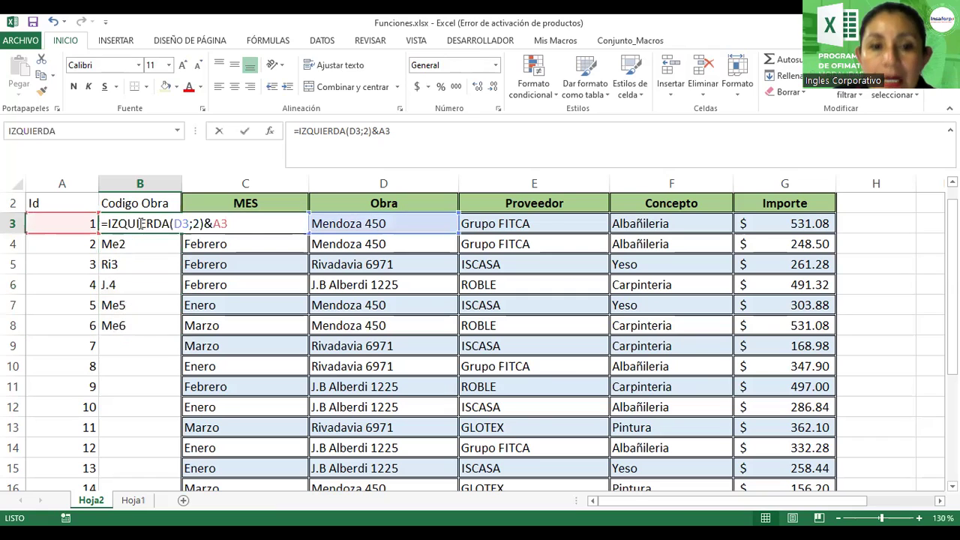
click(207, 218)
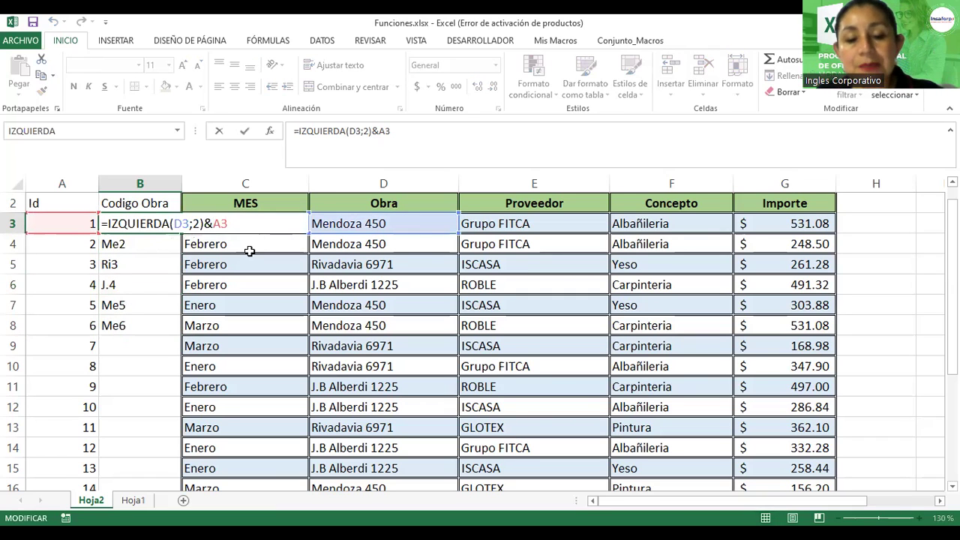
text(&)
key(BackSpace)
text(")
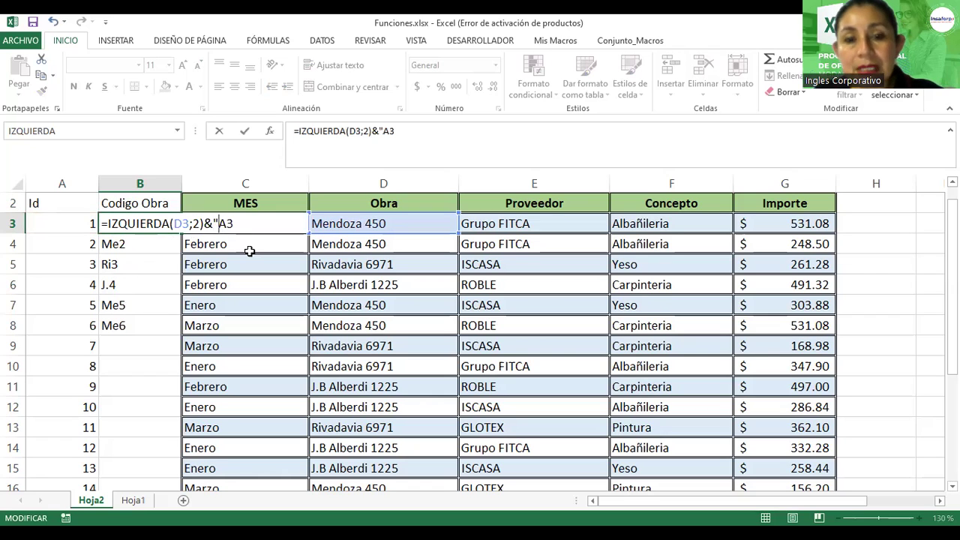
text(-)
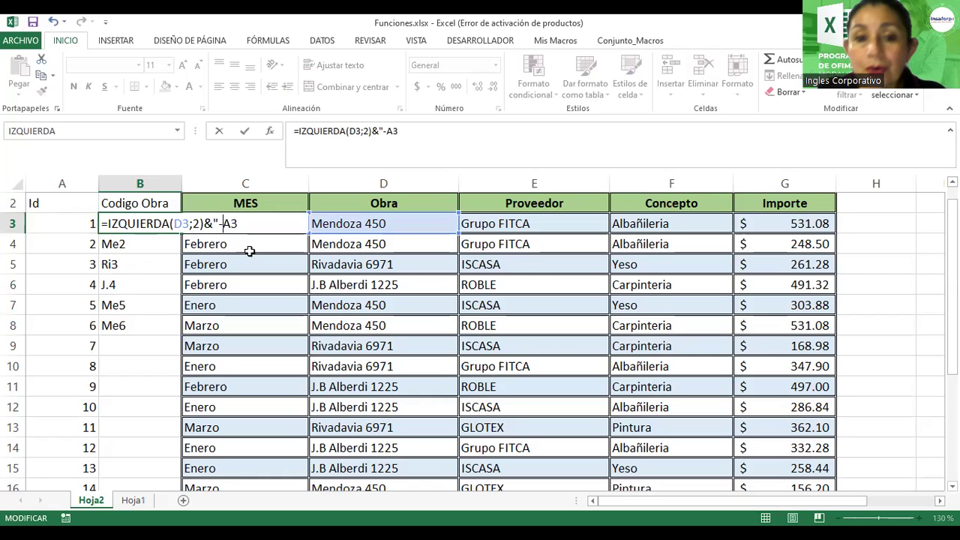
text(")
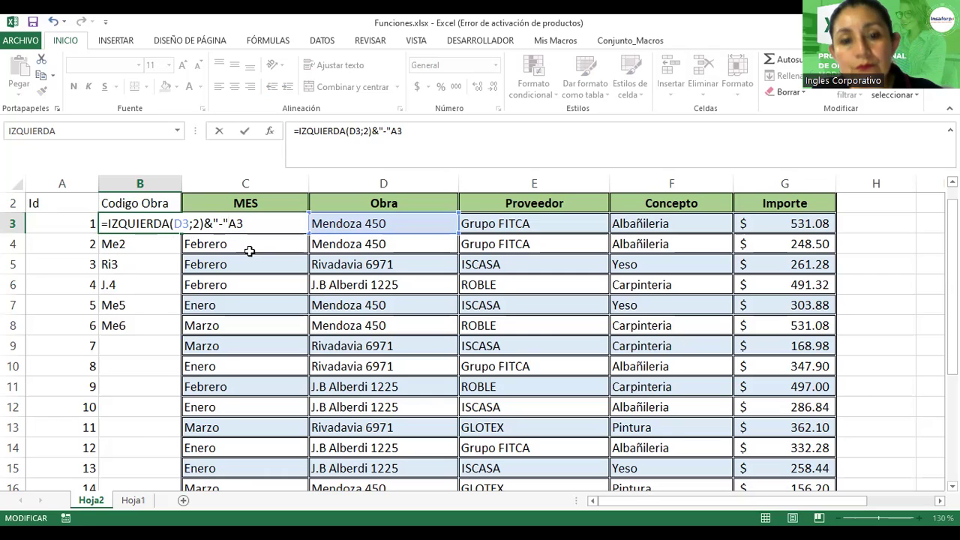
text(&)
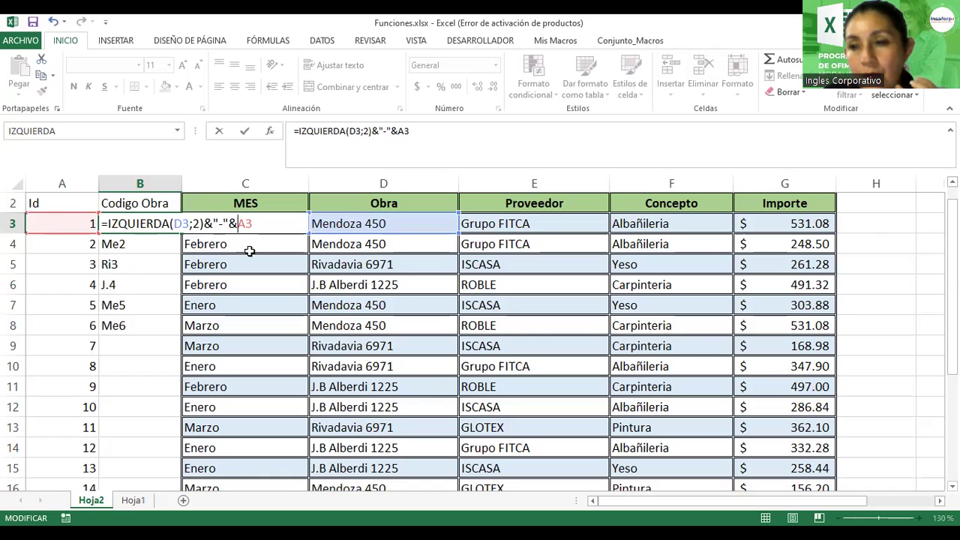
key(Return)
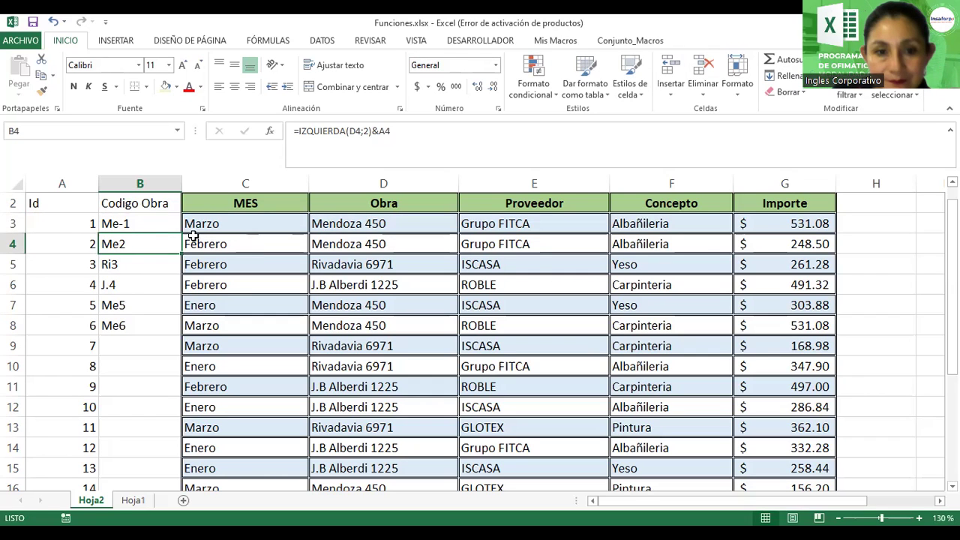
click(144, 223)
drag(181, 234, 178, 334)
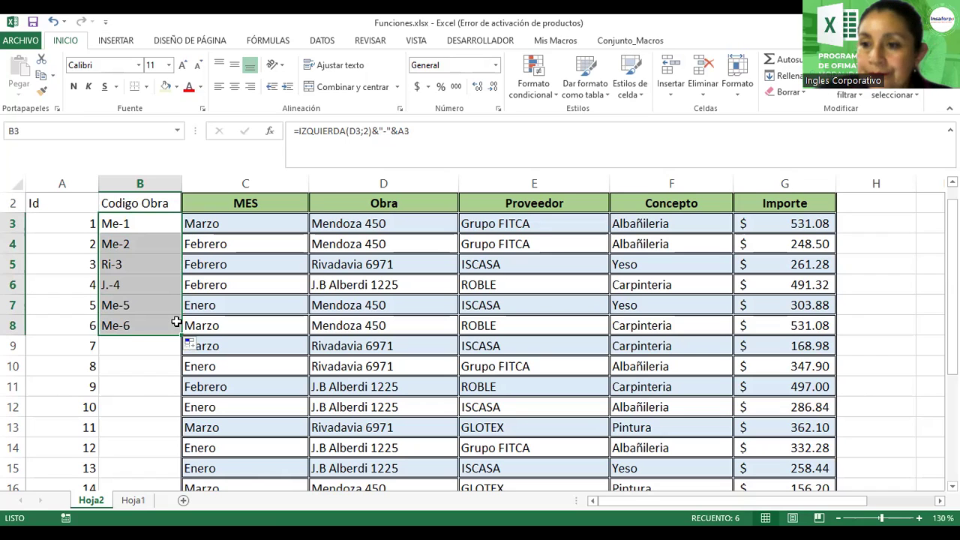
click(61, 222)
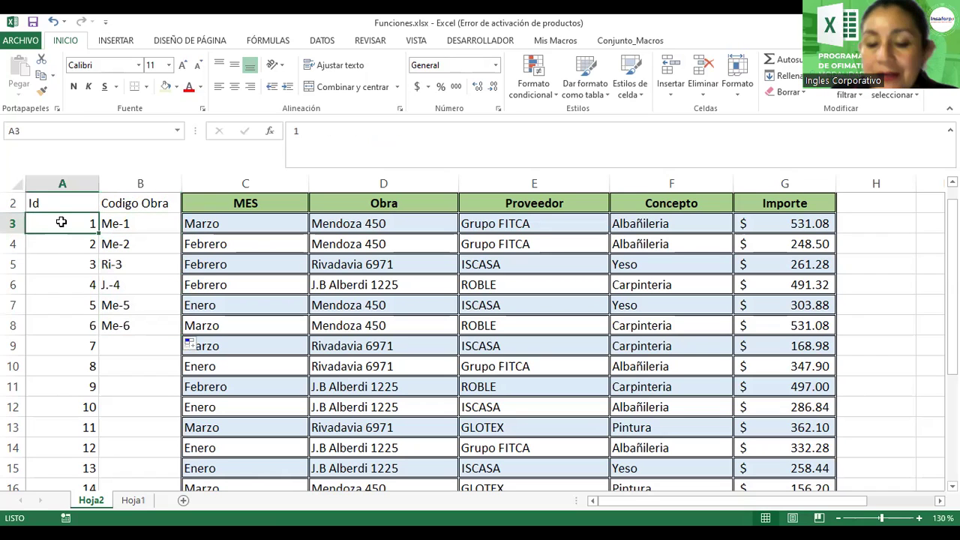
text(000)
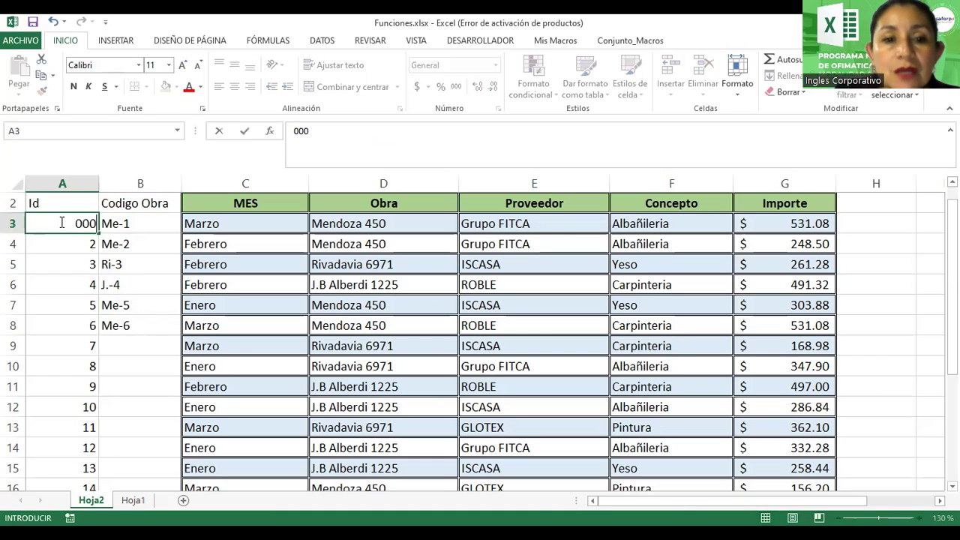
key(BackSpace)
text(1)
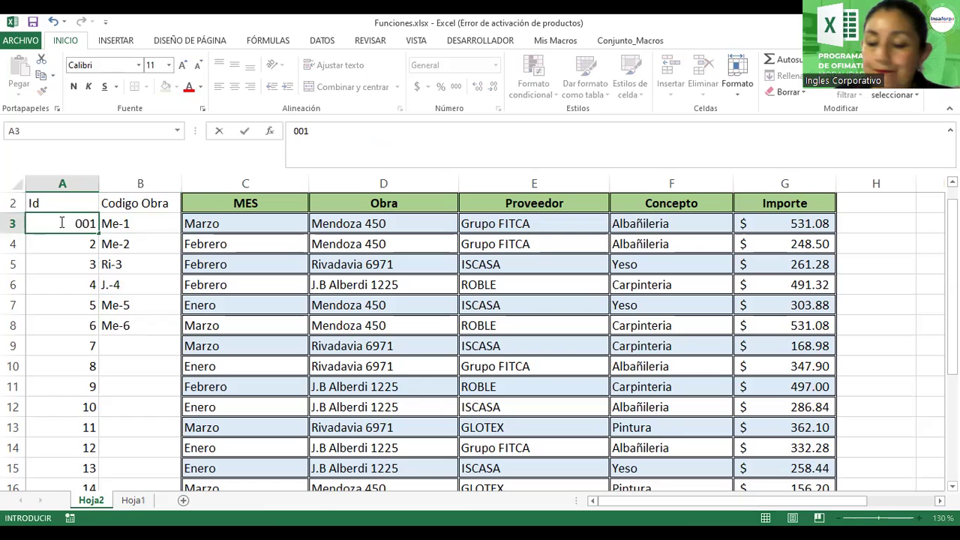
key(Return)
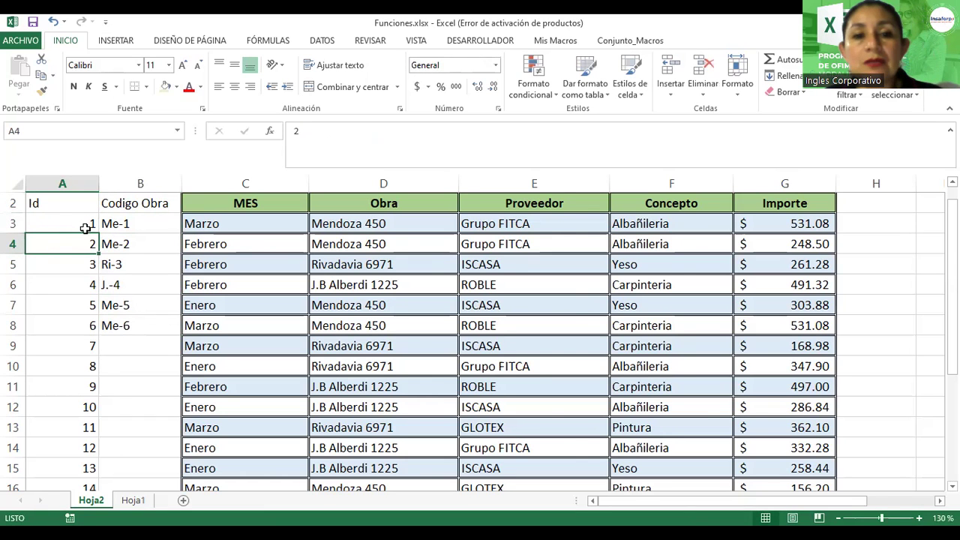
scroll(85, 229, up, 2)
scroll(86, 233, up, 2)
scroll(86, 233, up, 1)
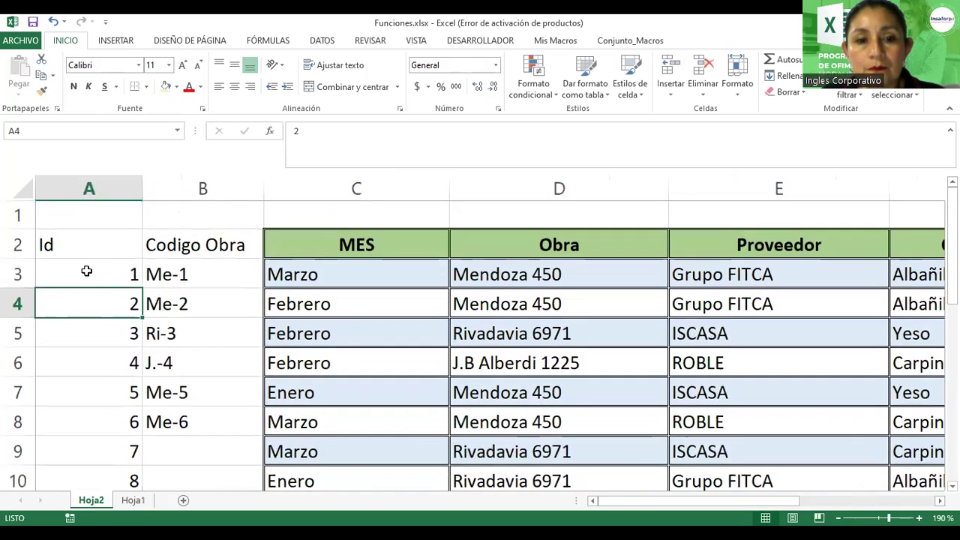
click(87, 272)
text(001)
key(Return)
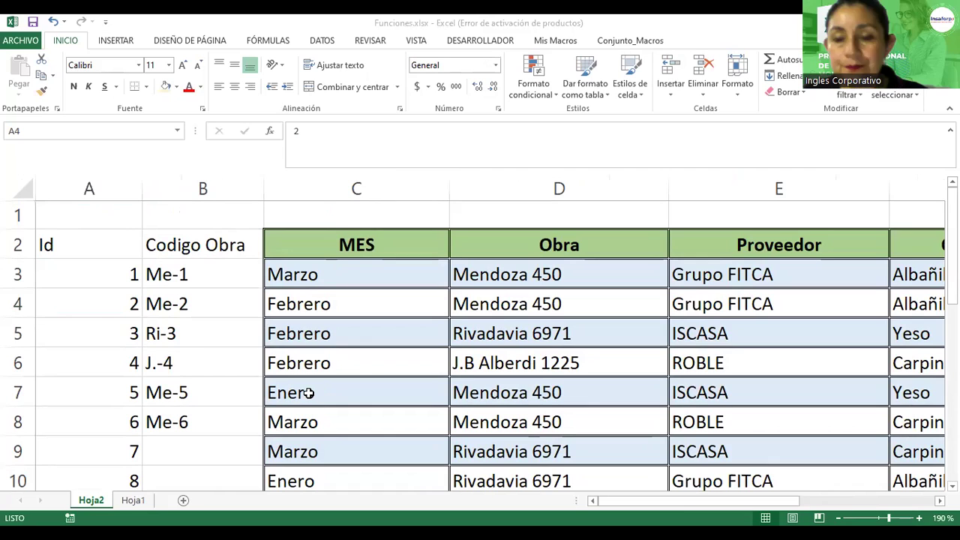
click(100, 270)
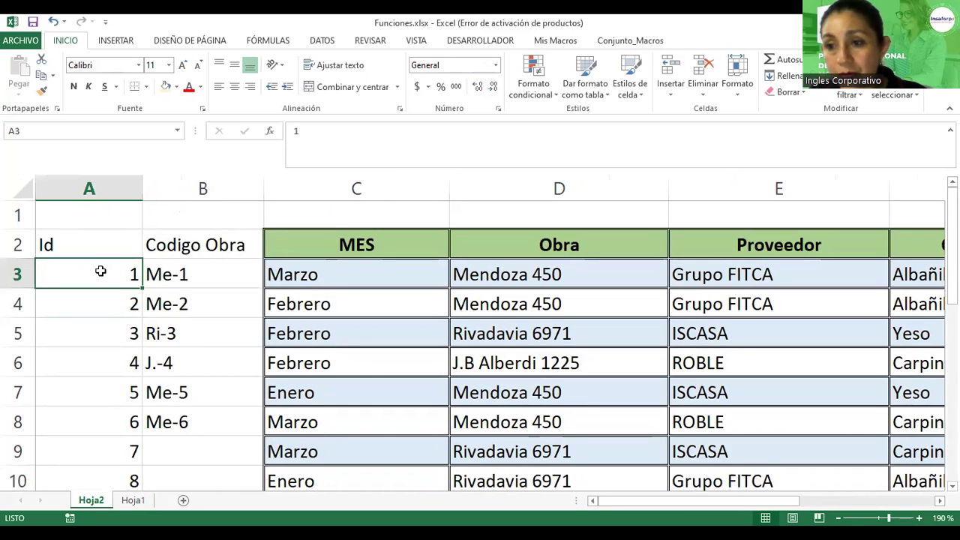
text(00)
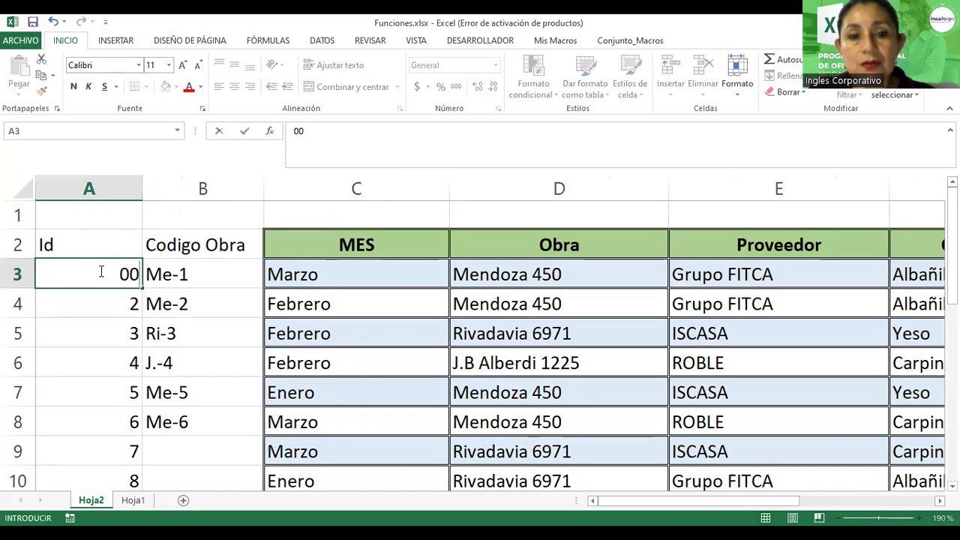
text(1)
key(Return)
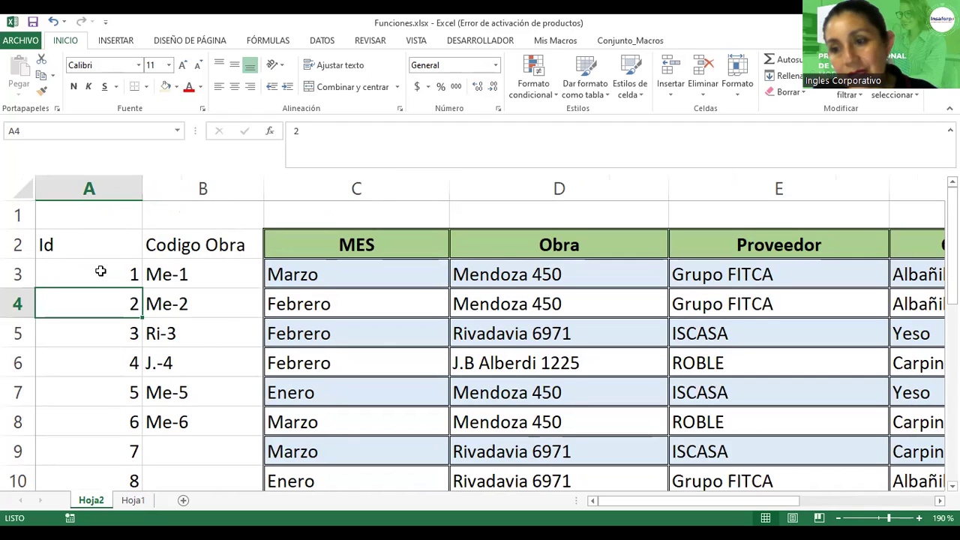
click(100, 270)
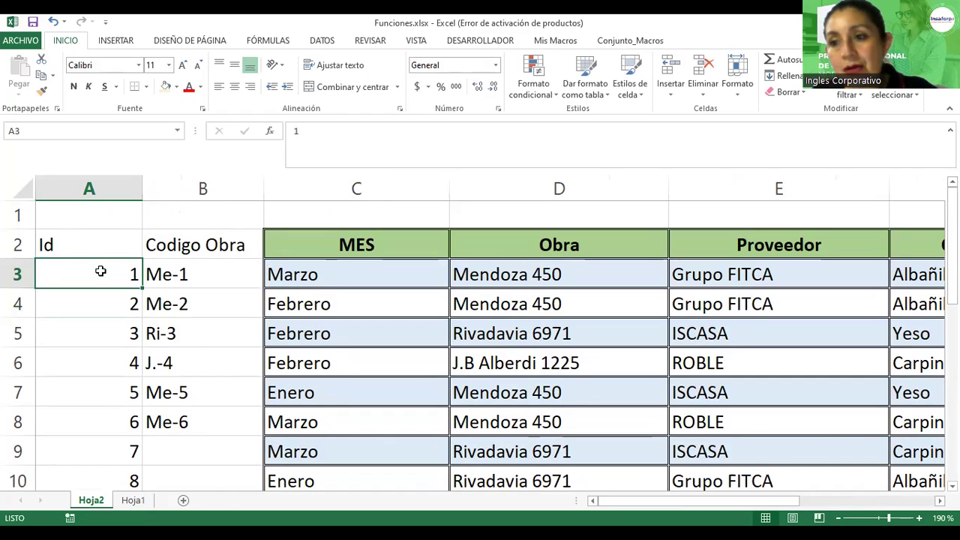
mouse_move(100, 271)
mouse_down()
mouse_move(110, 513)
mouse_move(114, 431)
mouse_up()
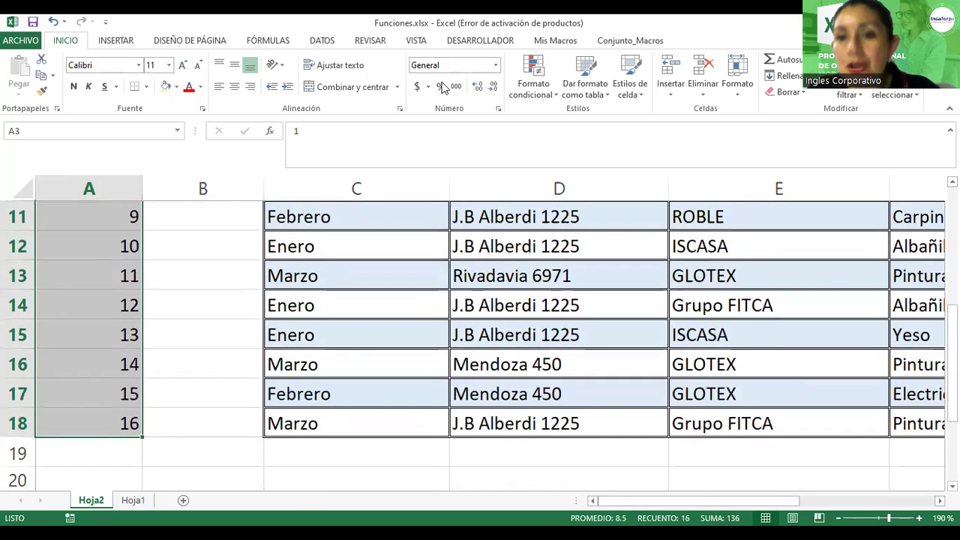
Step: Apply the Texto number format to the selected Id cells in column A
click(496, 66)
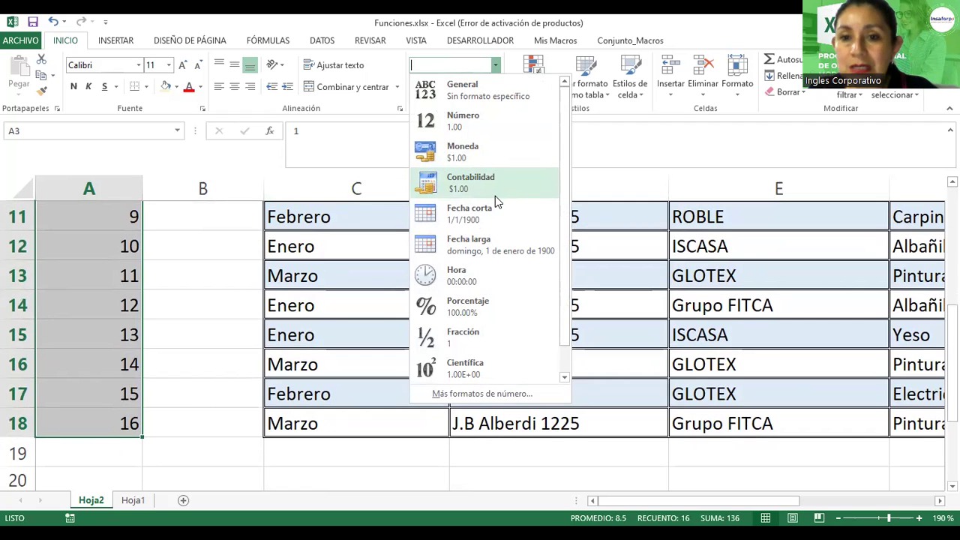
scroll(495, 200, down, 1)
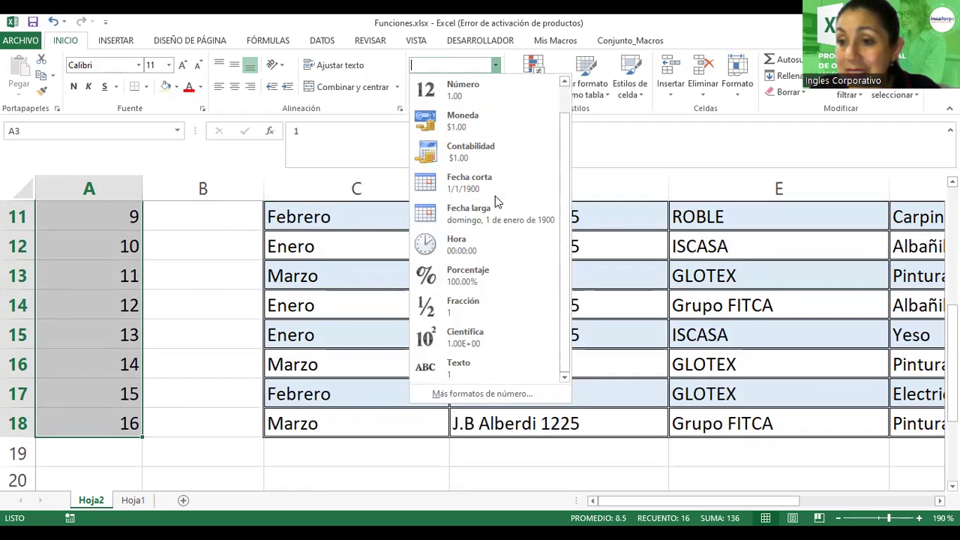
click(458, 369)
scroll(457, 364, up, 4)
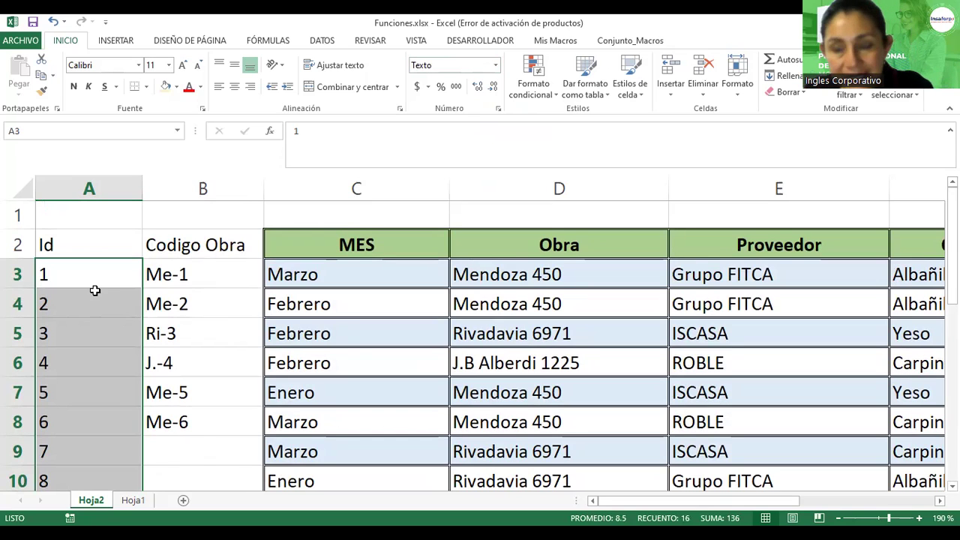
Step: Replace the first Id in A3 with 001 so B3 reads Me-001
click(63, 272)
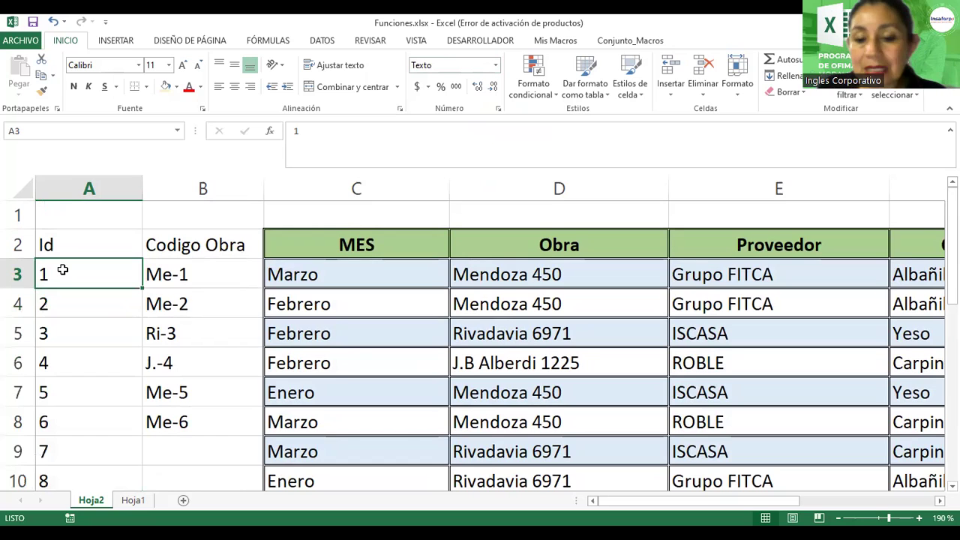
text(001)
key(Return)
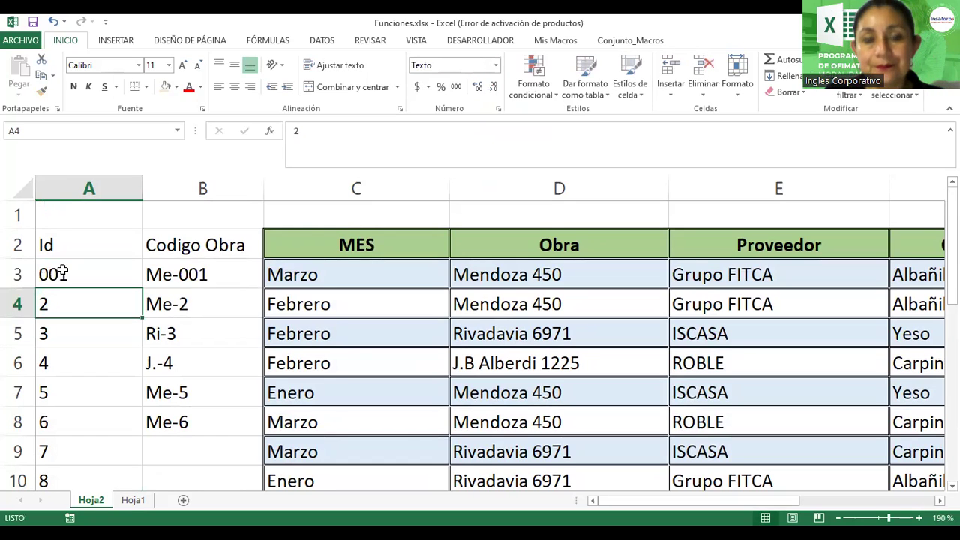
click(69, 277)
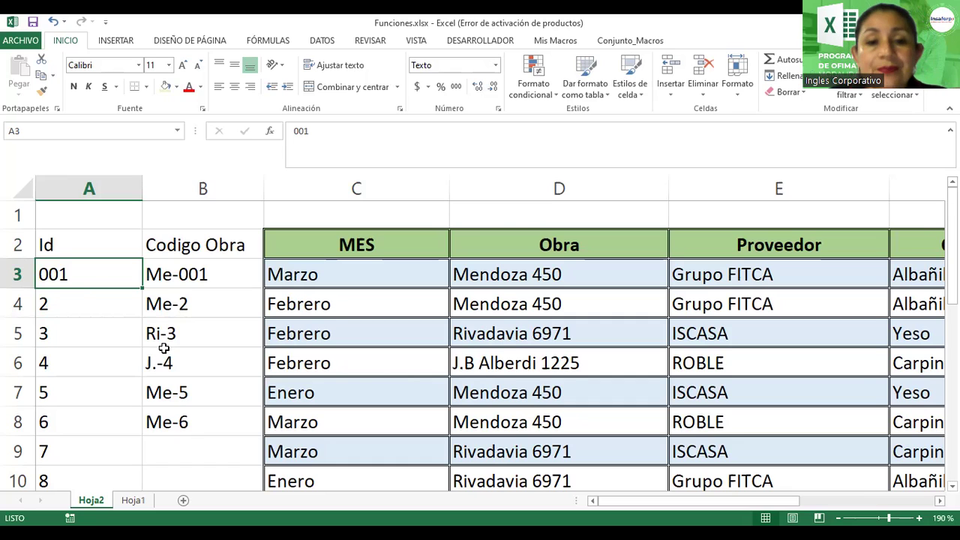
click(141, 288)
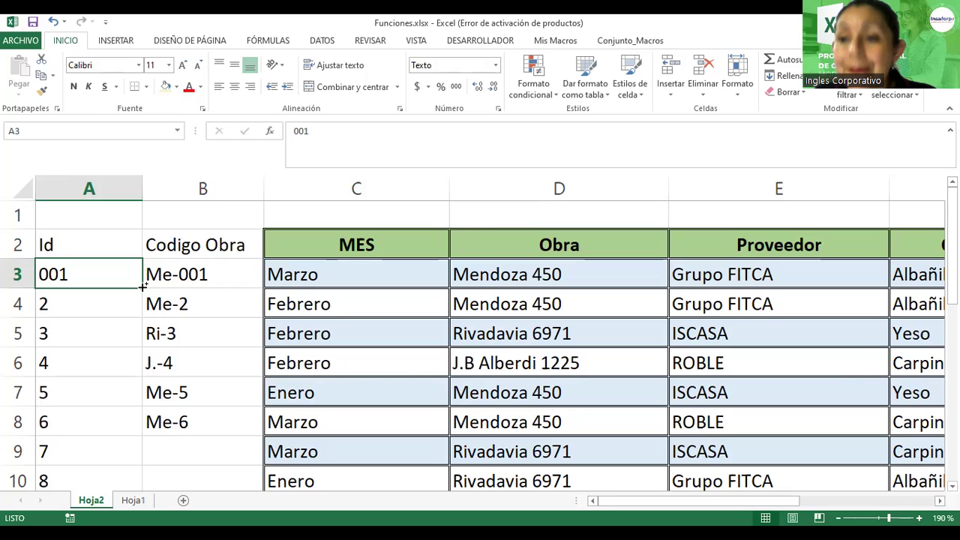
Step: Extend the three-digit Id series down column A to row 18, ending at 016
drag(142, 286, 143, 340)
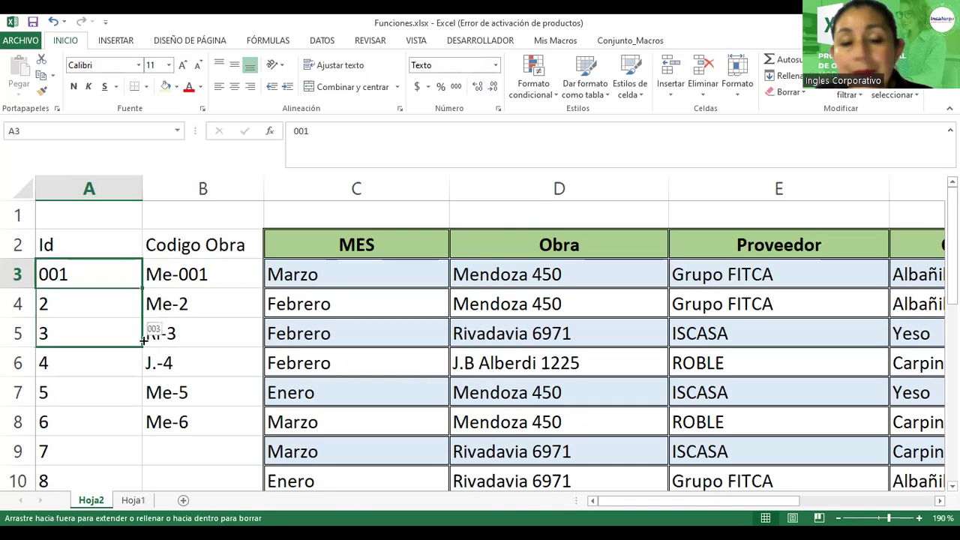
drag(144, 340, 144, 373)
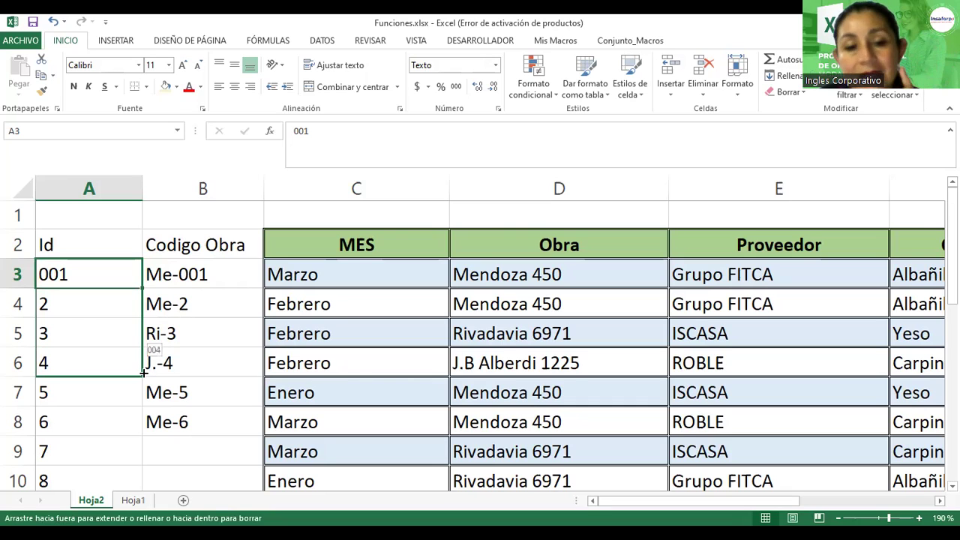
drag(146, 391, 146, 392)
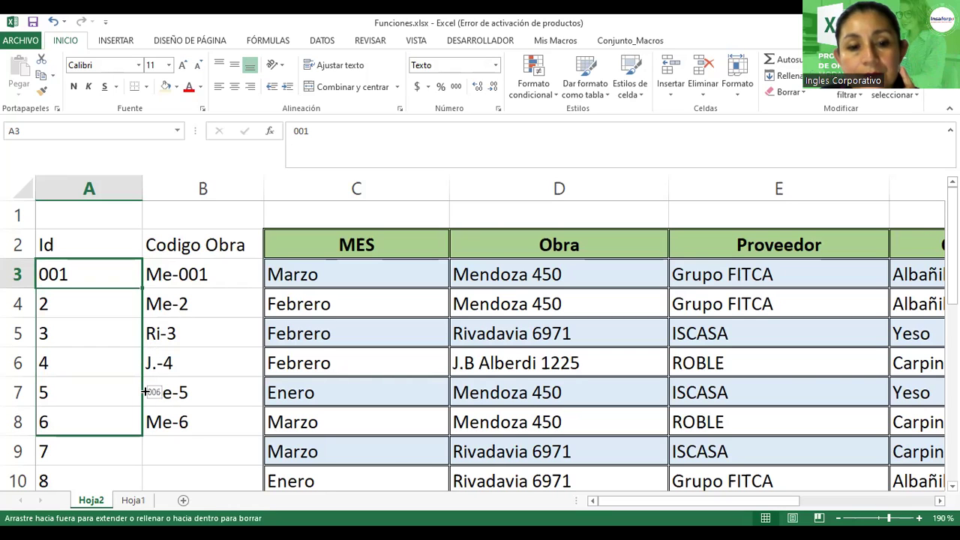
drag(146, 487, 147, 488)
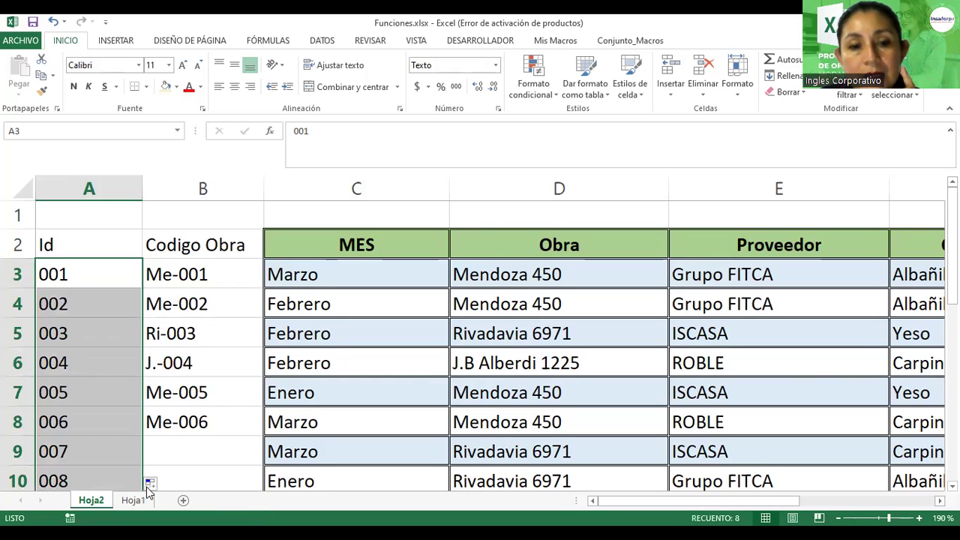
scroll(148, 489, down, 1)
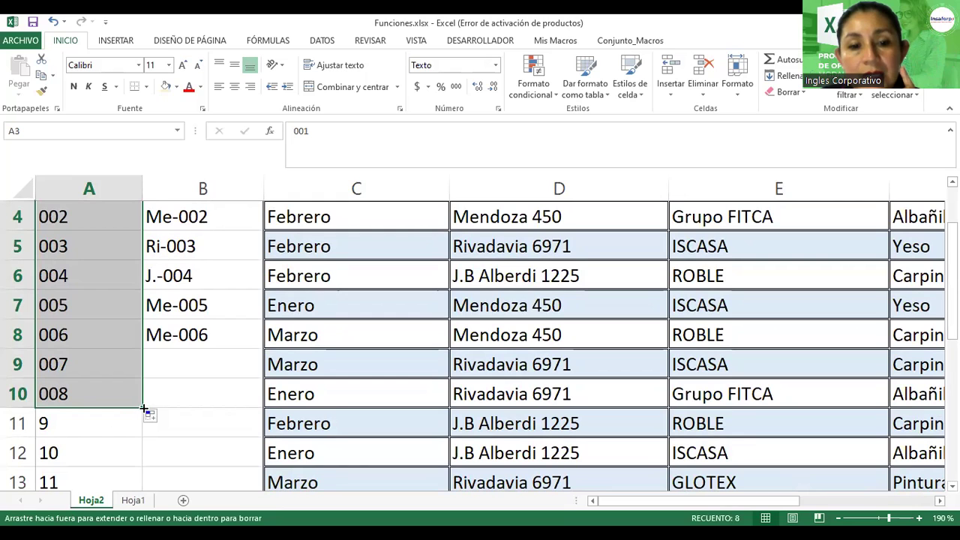
drag(136, 482, 136, 484)
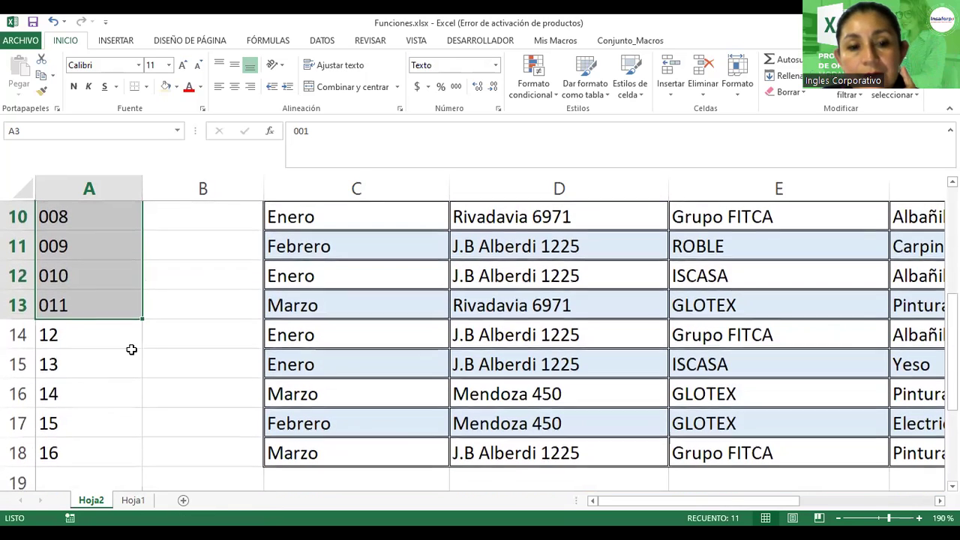
drag(145, 321, 141, 339)
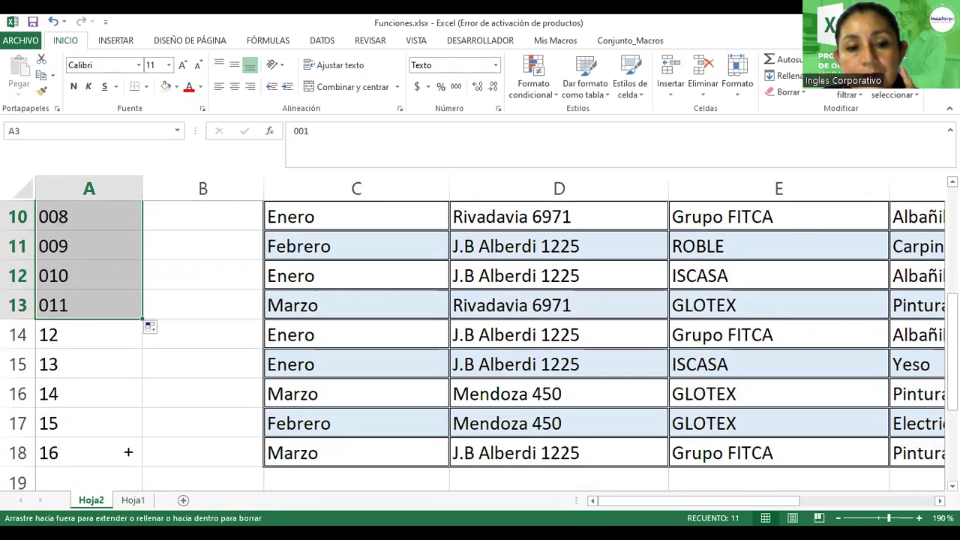
drag(129, 452, 128, 458)
scroll(160, 373, up, 3)
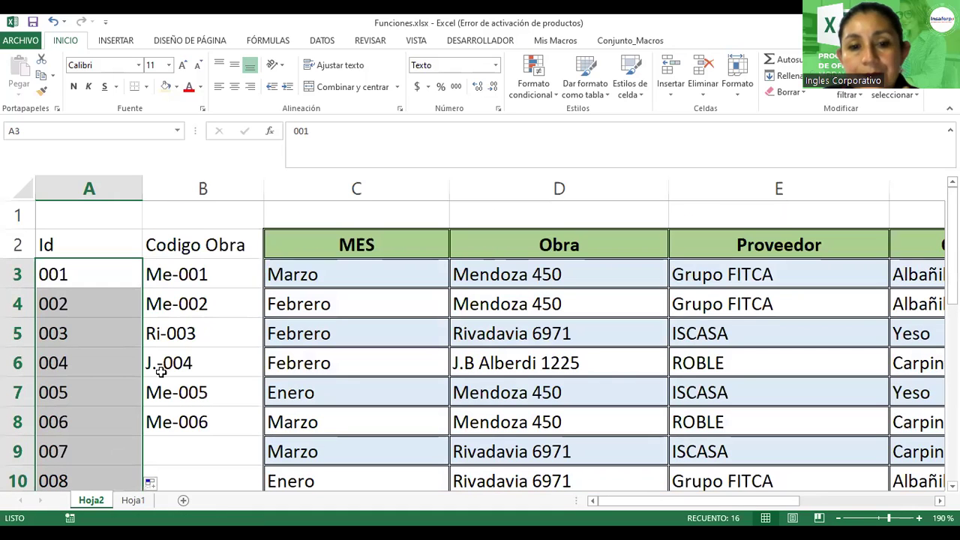
click(191, 333)
scroll(216, 383, down, 1)
Step: Review B3's =IZQUIERDA(D3;2)&"-"&A3 formula, highlighting the IZQUIERDA name and the & joins
scroll(191, 218, up, 1)
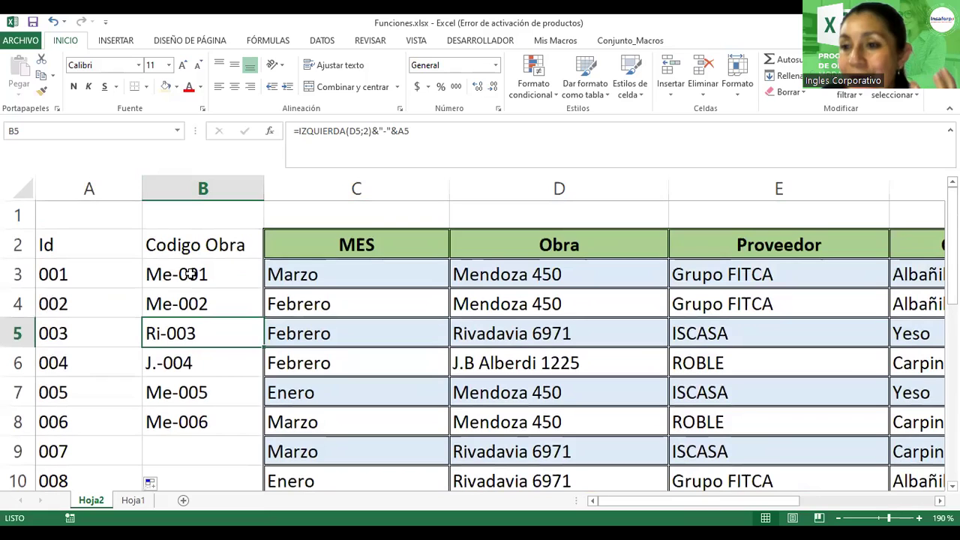
click(190, 274)
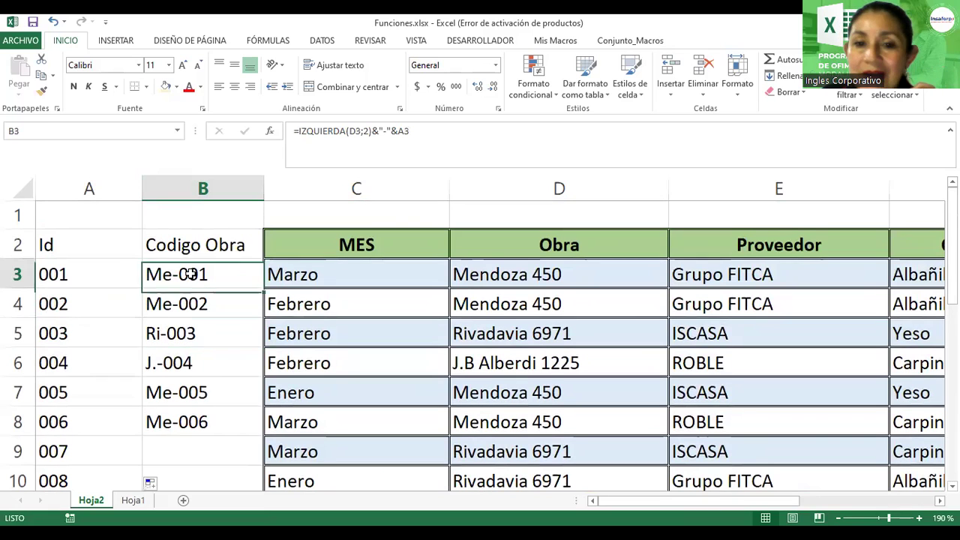
double_click(191, 274)
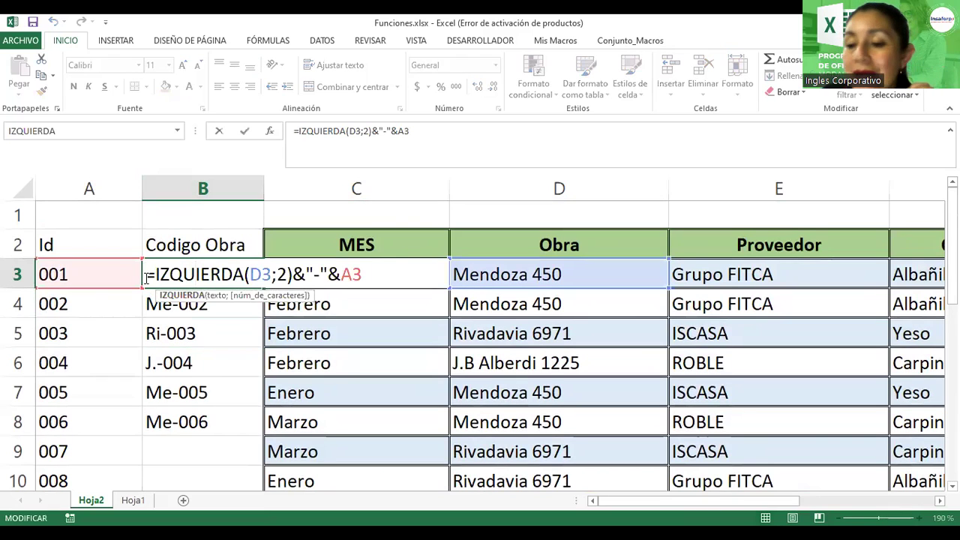
drag(147, 276, 246, 274)
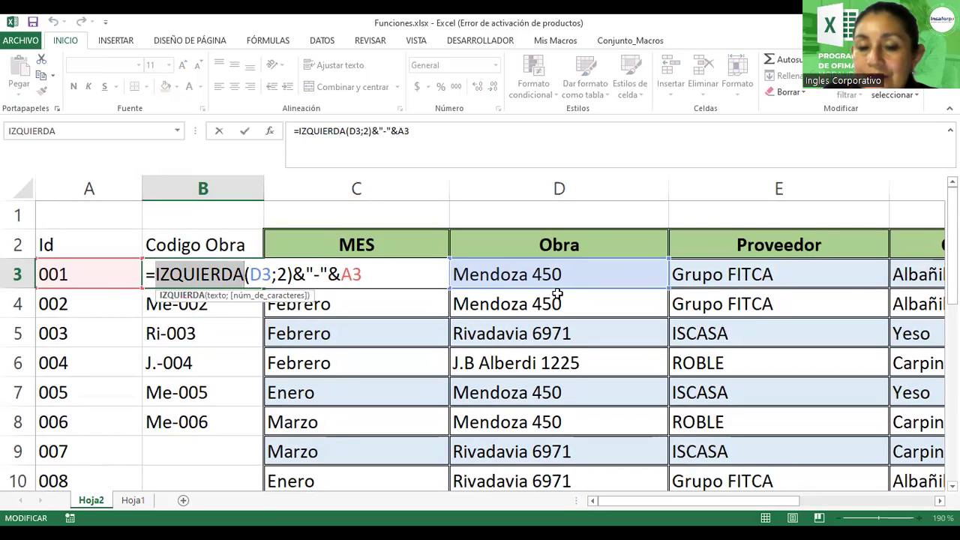
click(298, 274)
drag(298, 275, 339, 274)
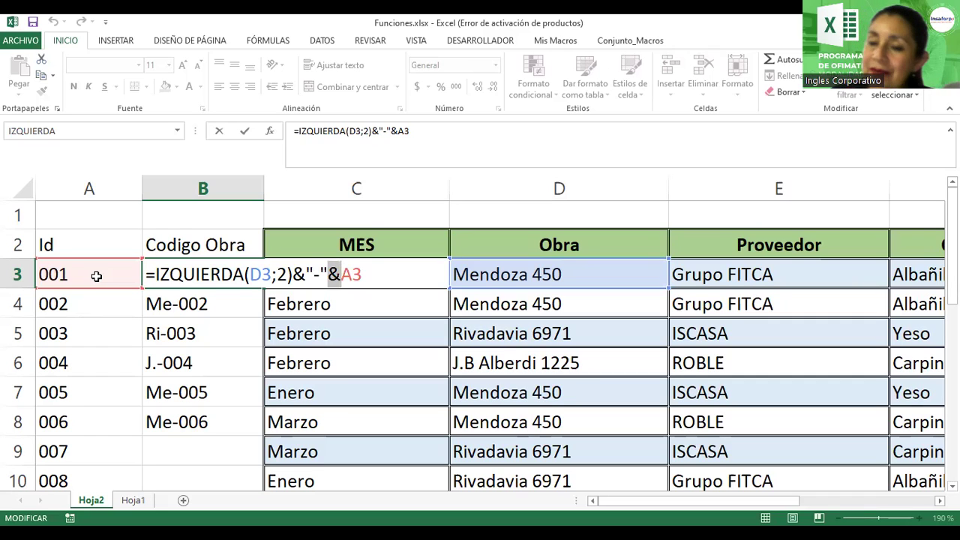
click(371, 274)
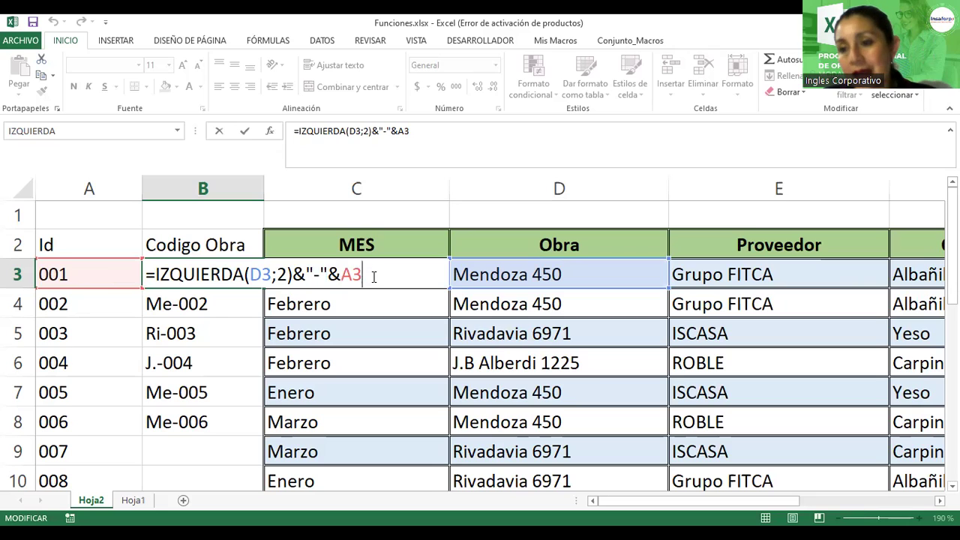
Step: Replace A3 in B3's formula with IZQUIERDA(A3;3), keeping the result Me-001
key(BackSpace)
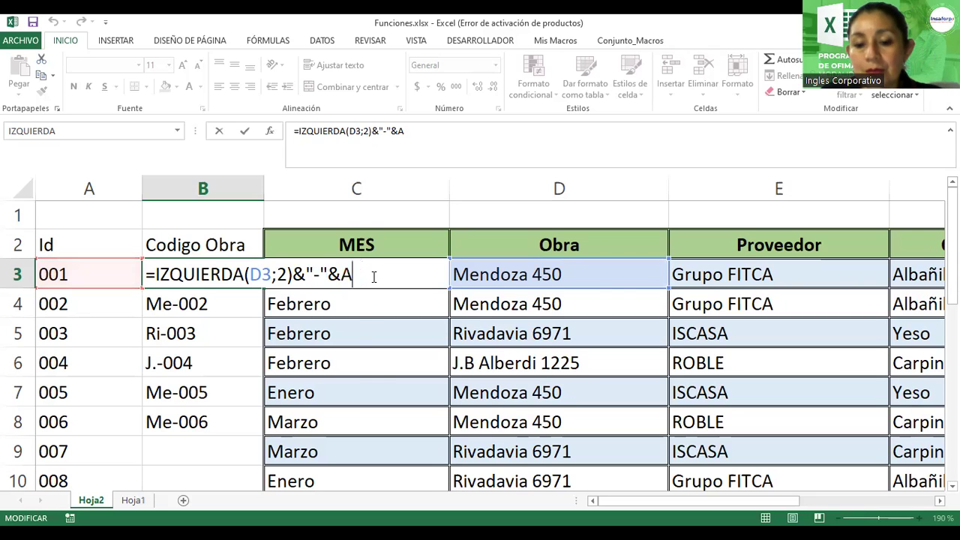
key(BackSpace)
text(izquierda()
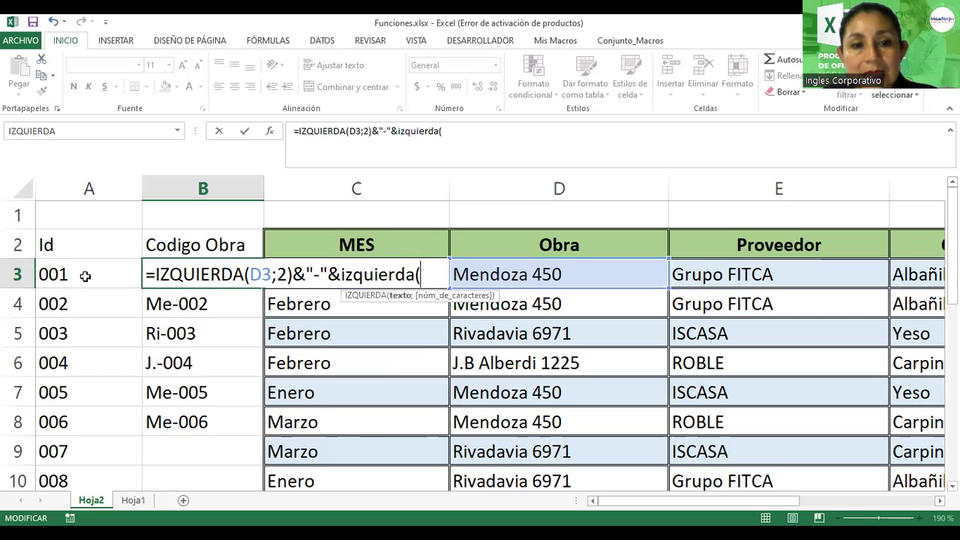
click(85, 276)
text(;)
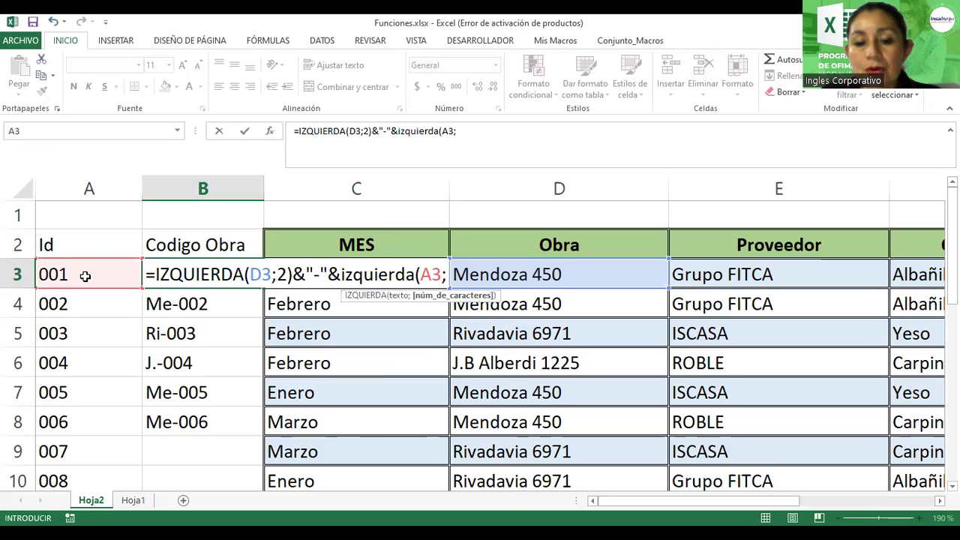
text(3)
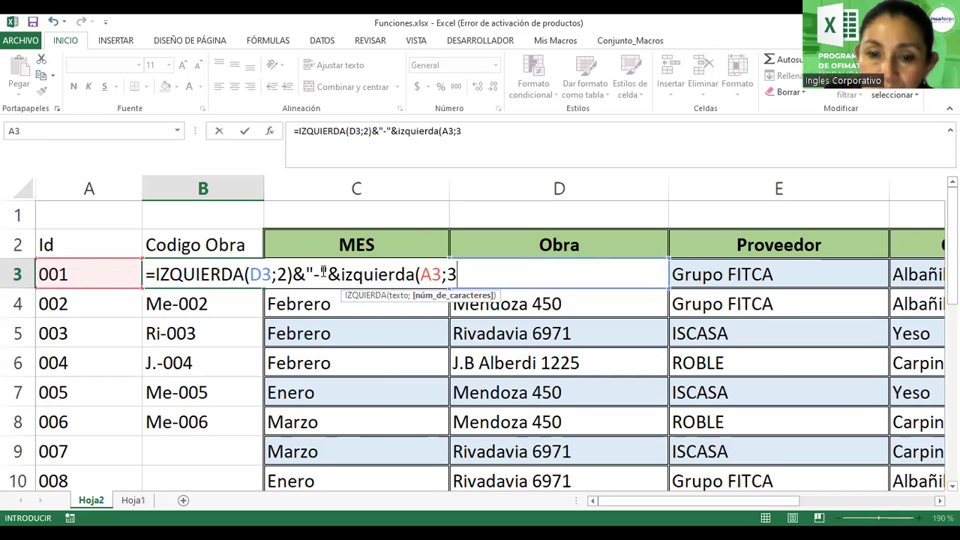
drag(328, 274, 340, 273)
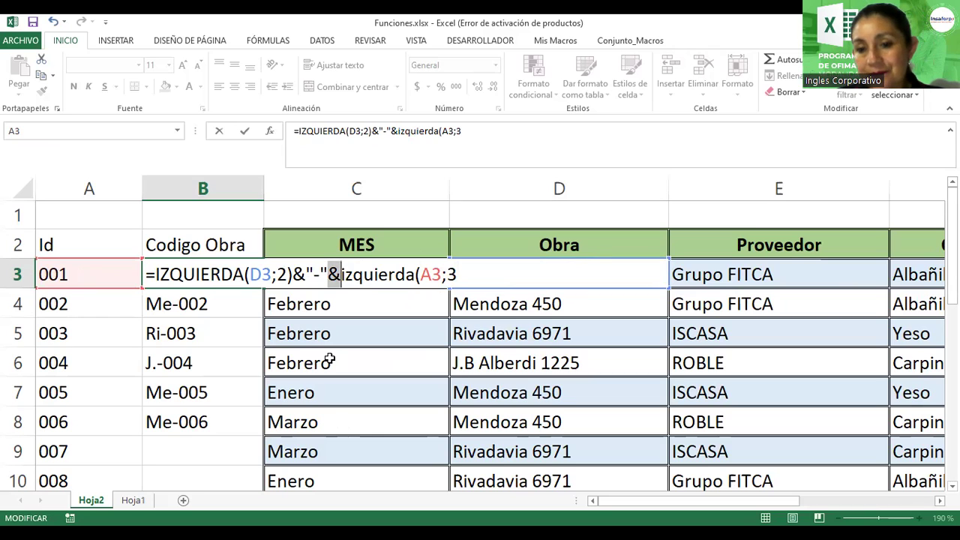
click(340, 273)
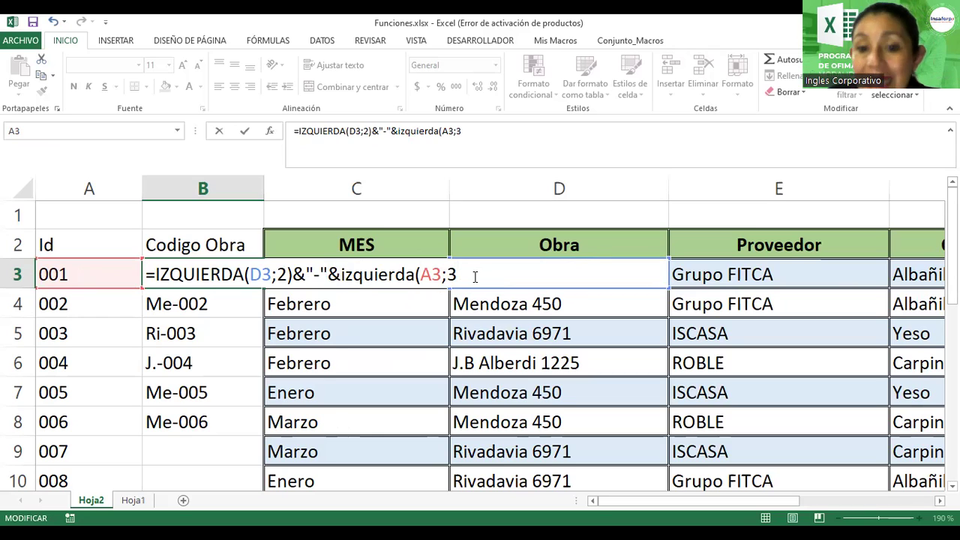
double_click(339, 275)
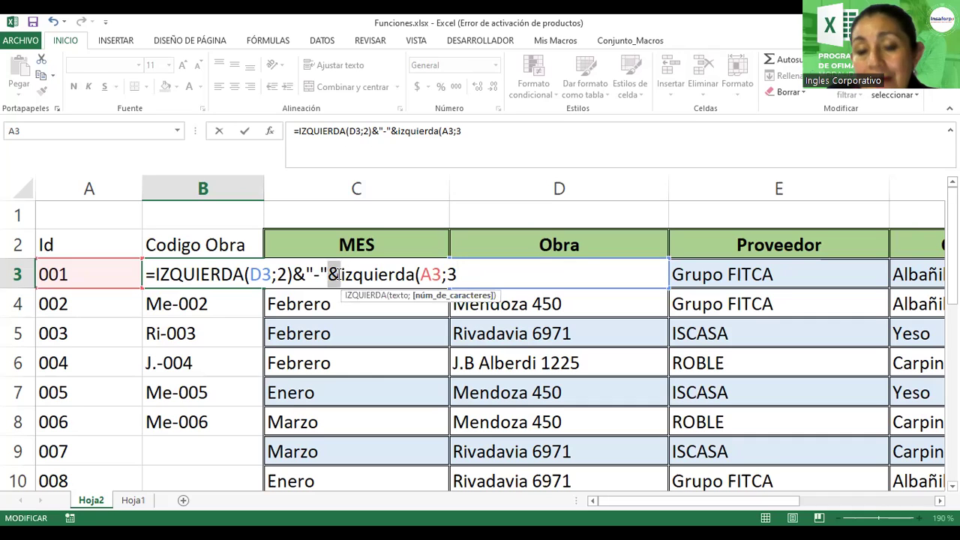
click(463, 262)
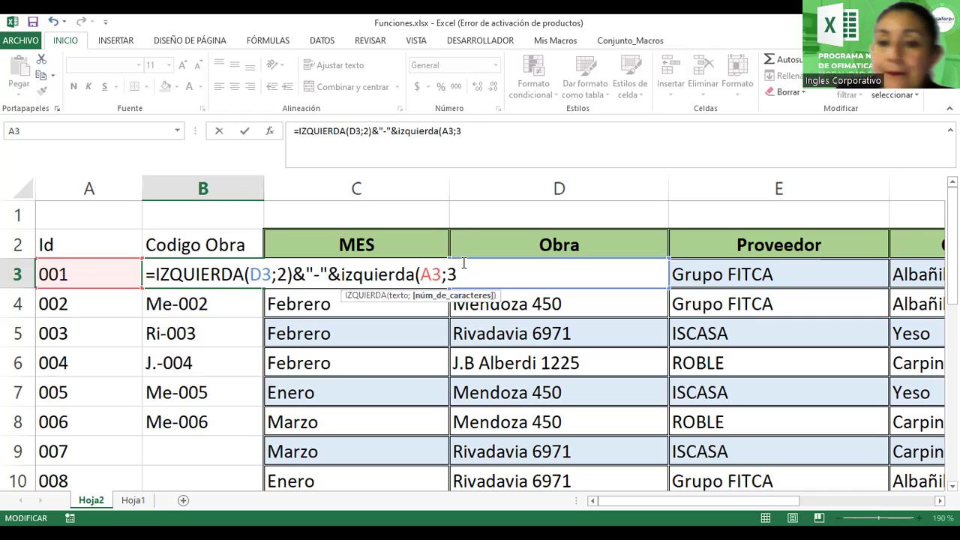
text())
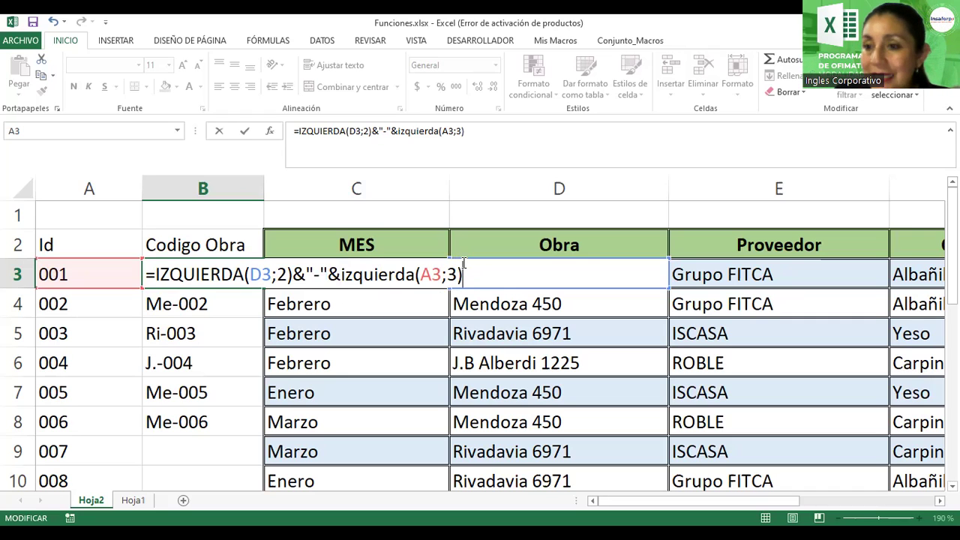
key(Return)
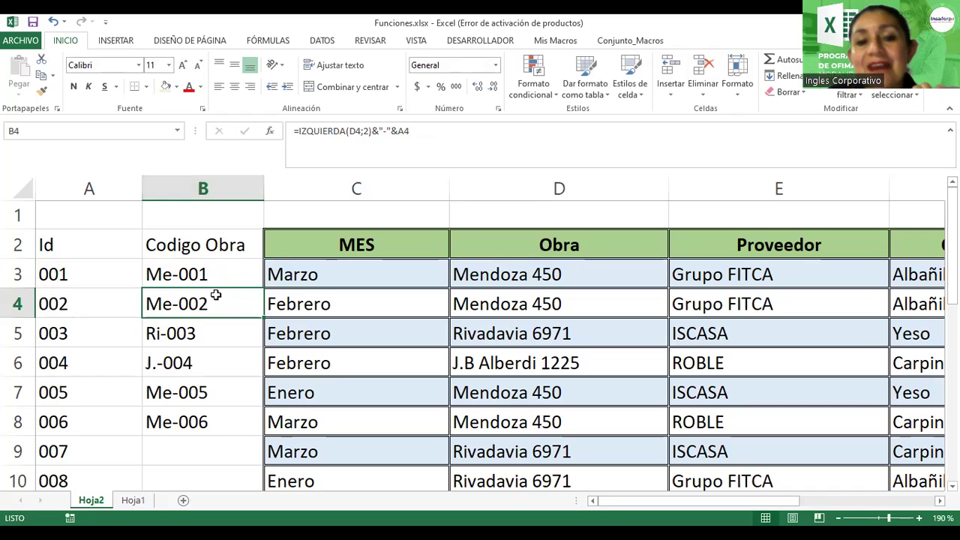
Step: Restore B3's formula to =IZQUIERDA(D3;2)&"-"&A3 by copying row 4's formula up
drag(262, 318, 255, 273)
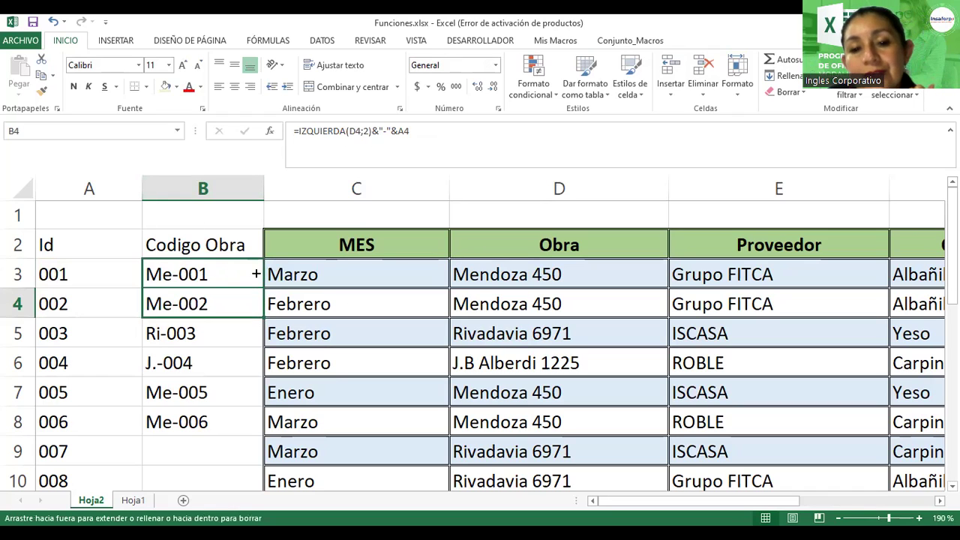
double_click(255, 273)
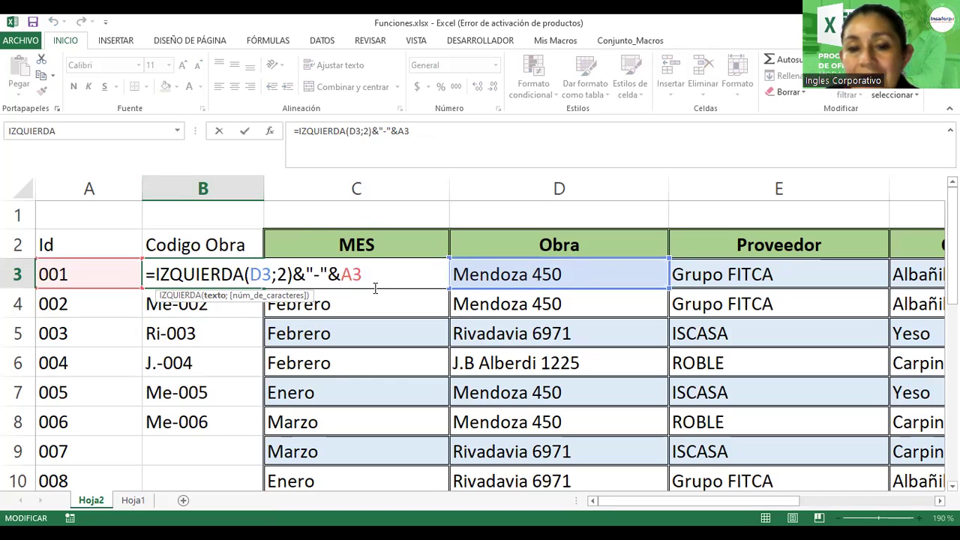
click(250, 275)
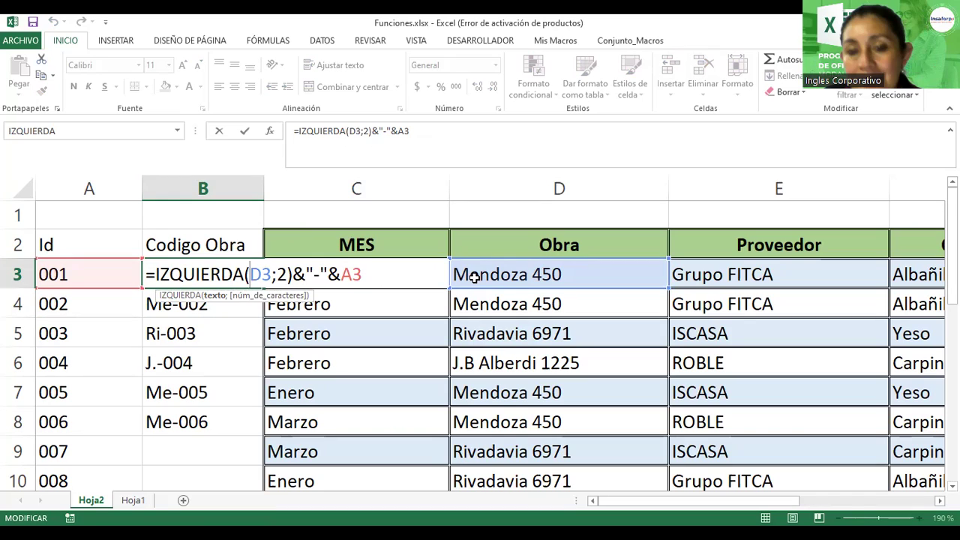
drag(294, 275, 305, 275)
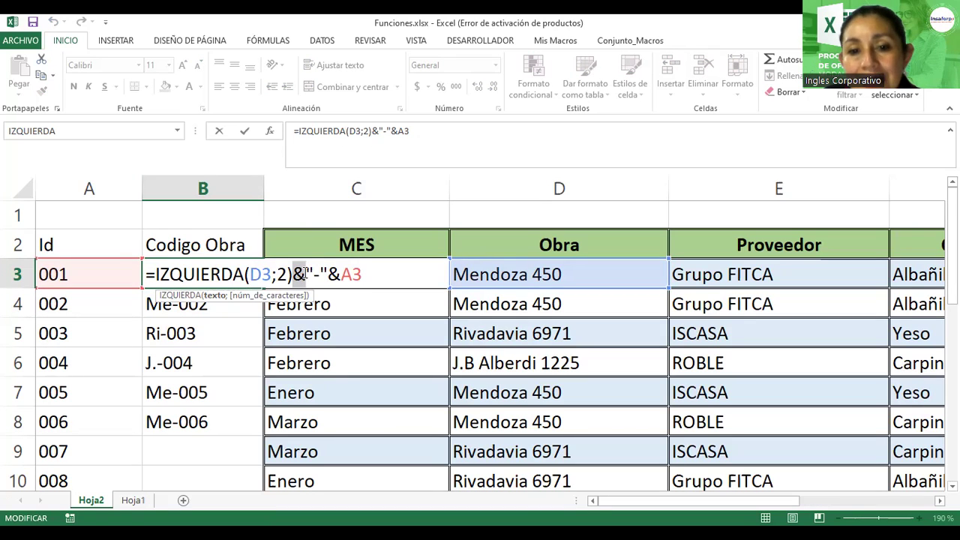
click(346, 274)
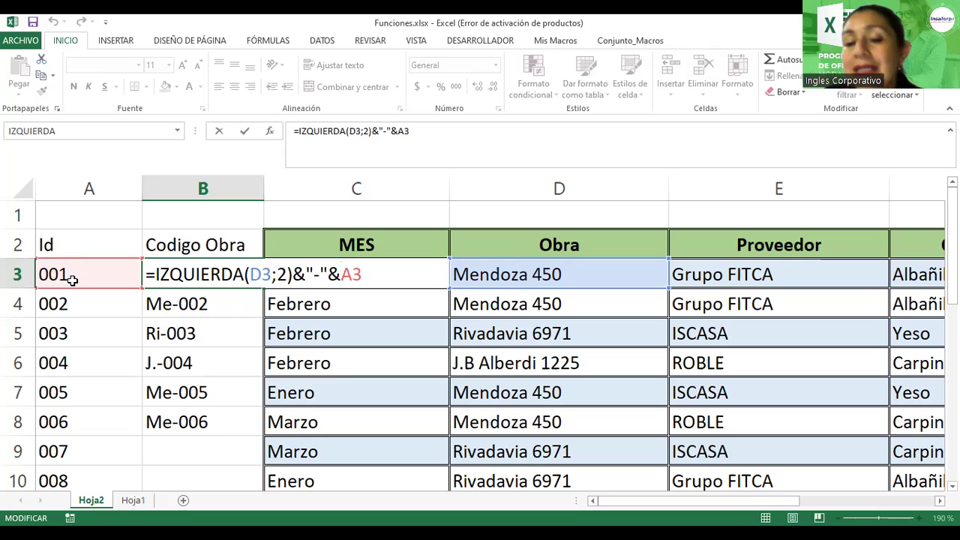
key(Return)
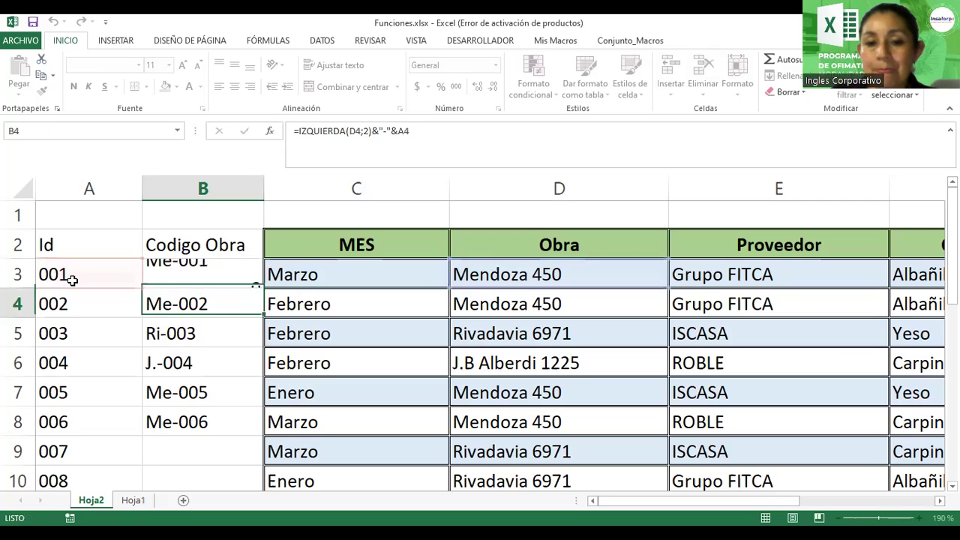
Step: Copy the code formula from B3 down to B14, giving Me-001 through J.-012
scroll(72, 279, down, 1)
scroll(72, 279, up, 1)
ctrl+scroll(124, 280, down, 1)
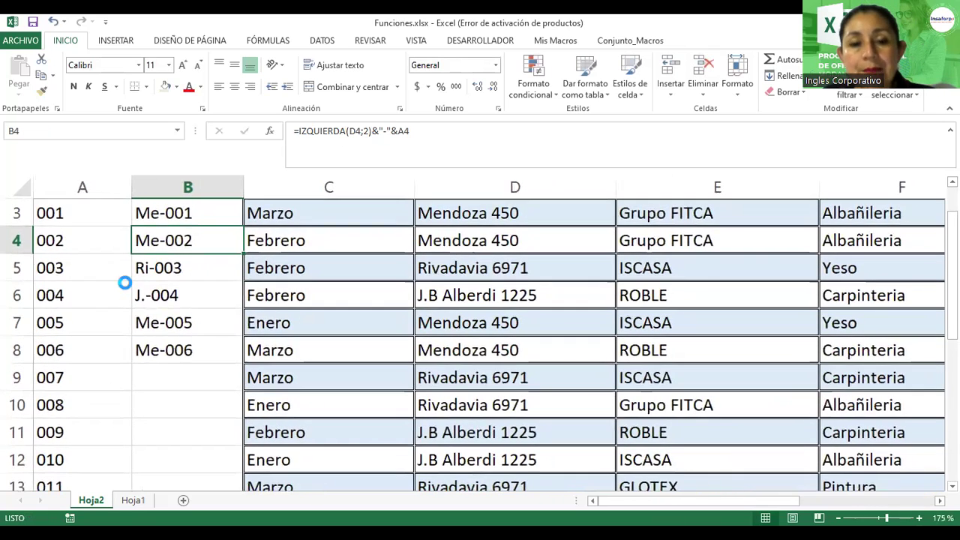
ctrl+scroll(135, 272, down, 1)
ctrl+scroll(164, 229, down, 1)
click(164, 228)
drag(200, 240, 190, 485)
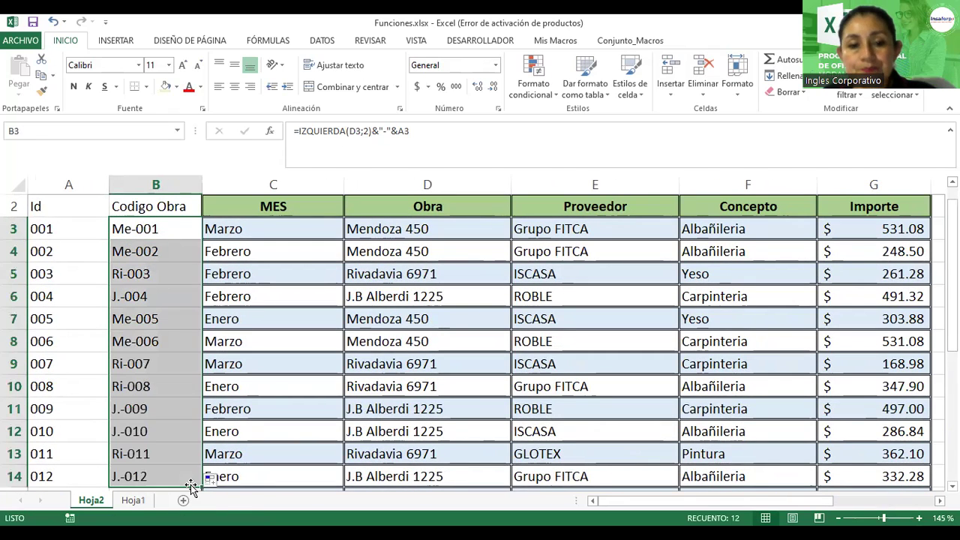
scroll(190, 485, down, 1)
scroll(191, 485, up, 1)
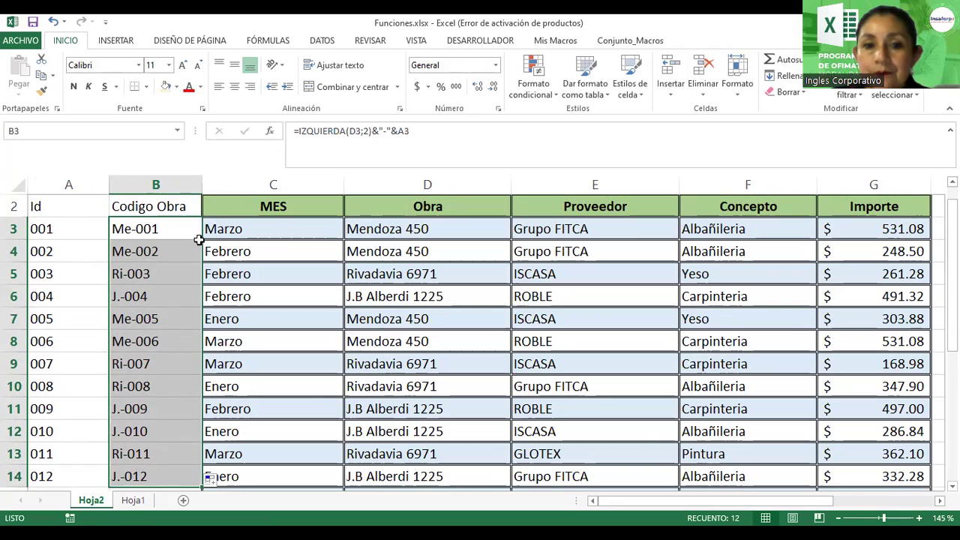
Step: Rename the B2 header from Codigo Obra to Codigo Obra 1
click(176, 203)
double_click(194, 210)
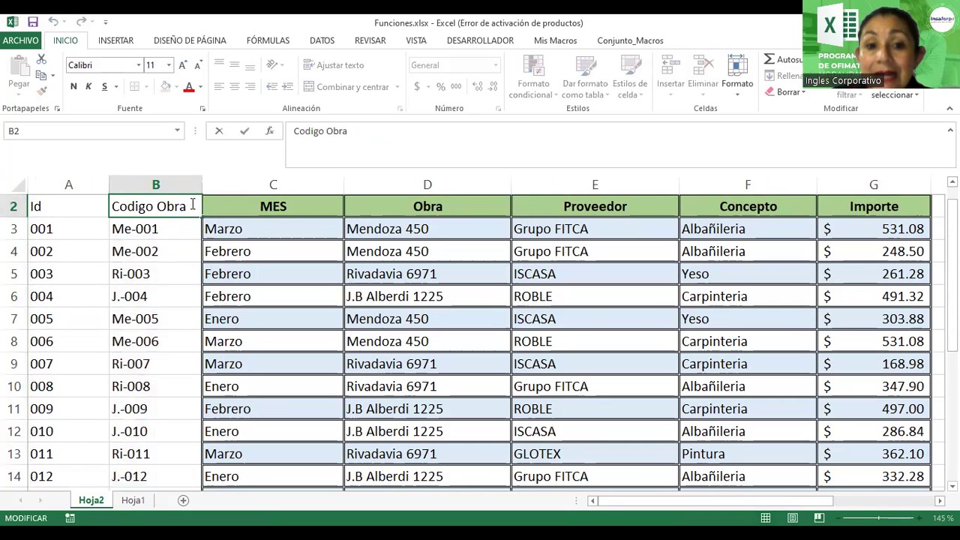
text(1)
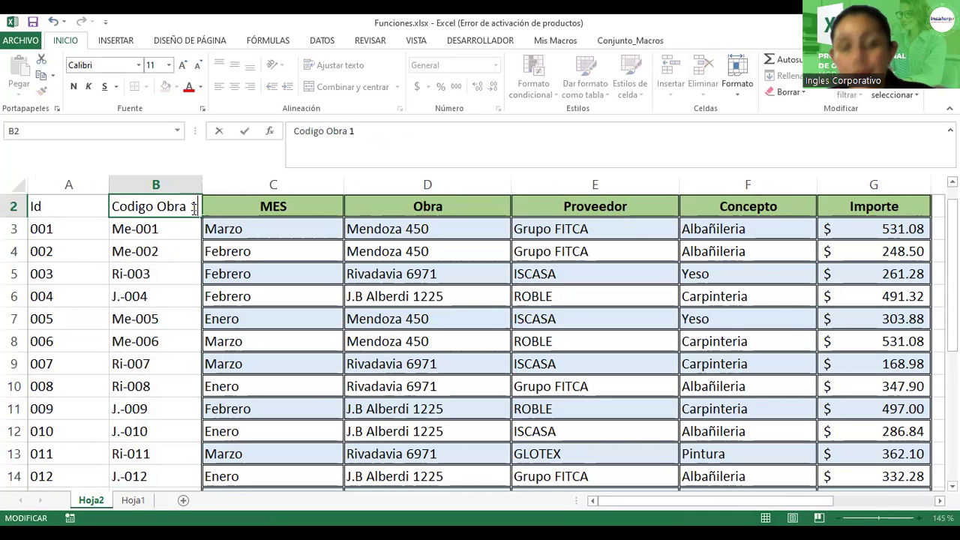
key(Return)
Step: Insert a blank column C before MES, head it Codigo Obra 2, and widen it
click(260, 183)
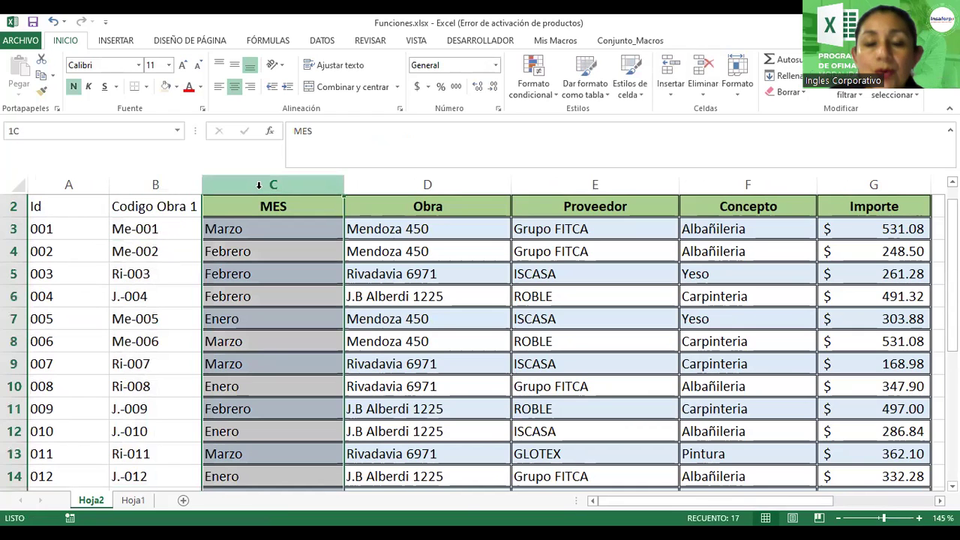
right_click(261, 183)
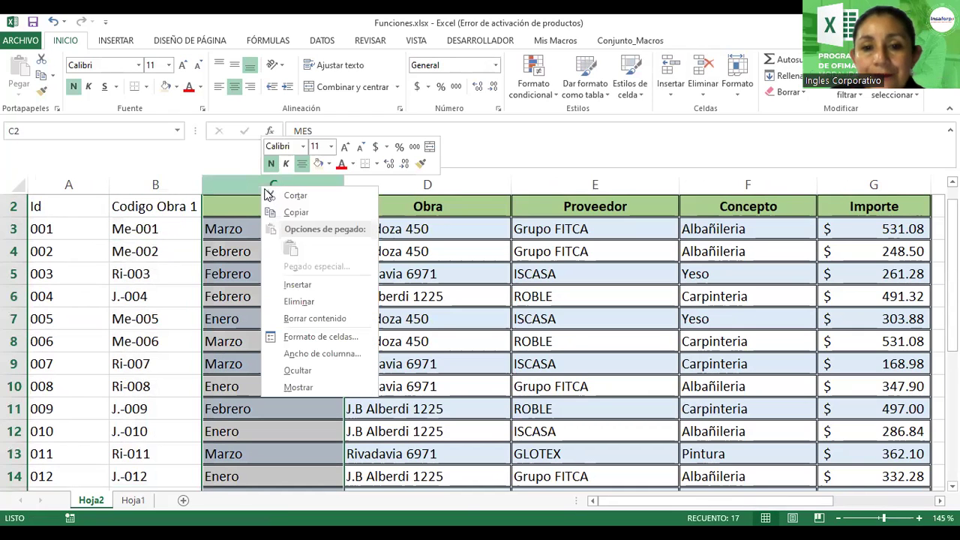
click(309, 284)
click(188, 209)
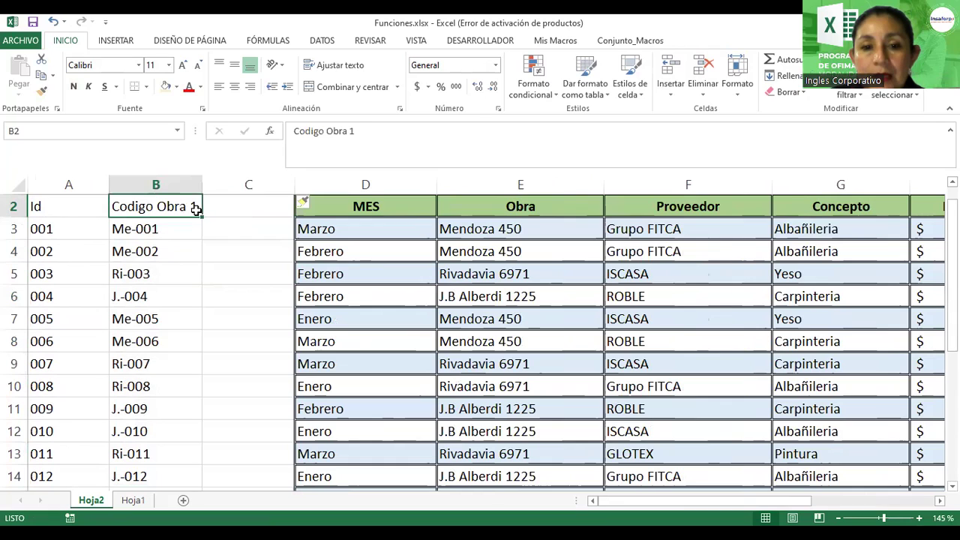
drag(200, 216, 250, 214)
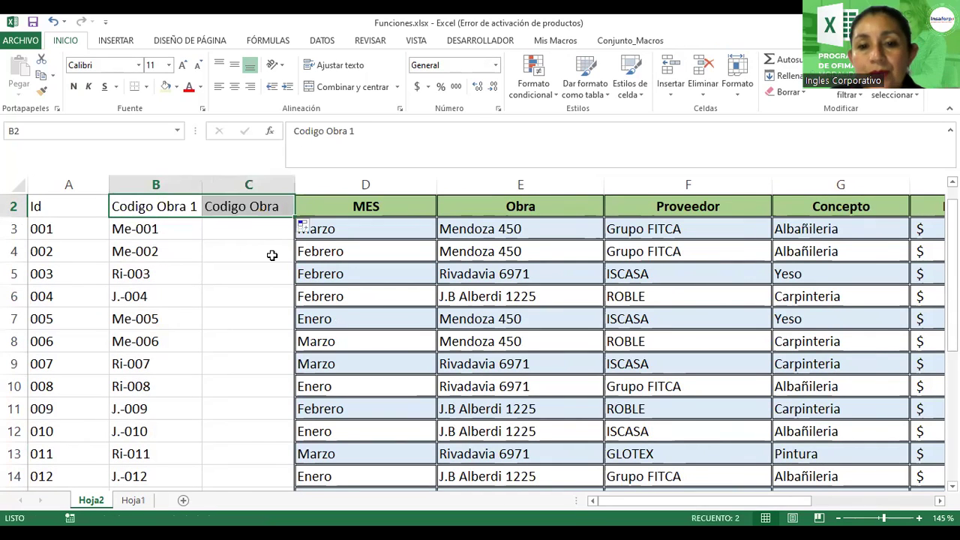
click(262, 262)
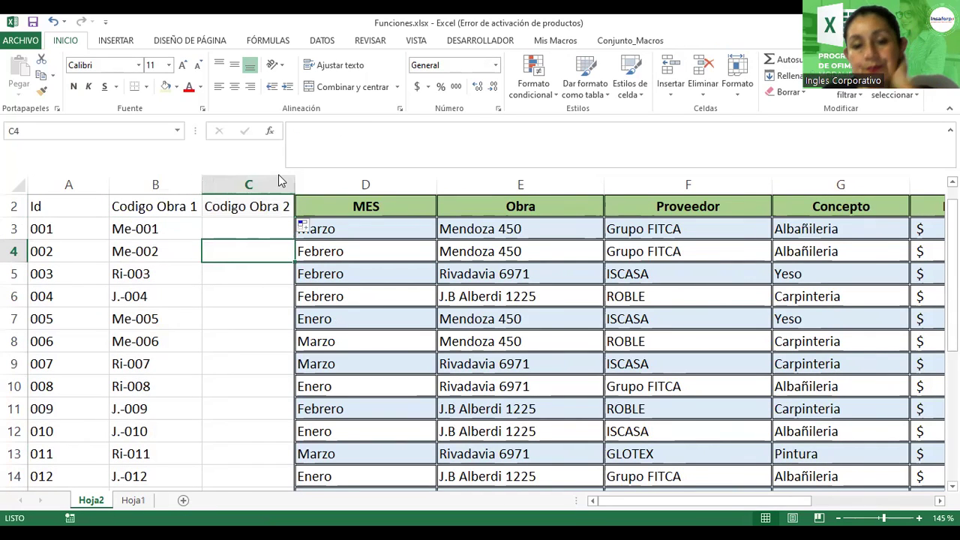
drag(299, 175, 308, 175)
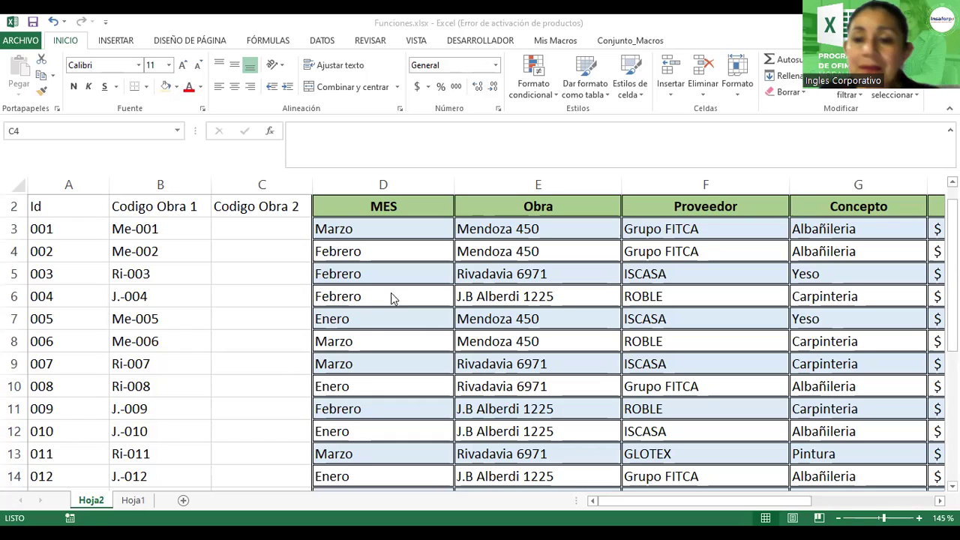
Step: Enter =DERECHA(F3;4) in C3 and fill it down to C6, giving ITCA, ITCA, CASA, OBLE
click(269, 228)
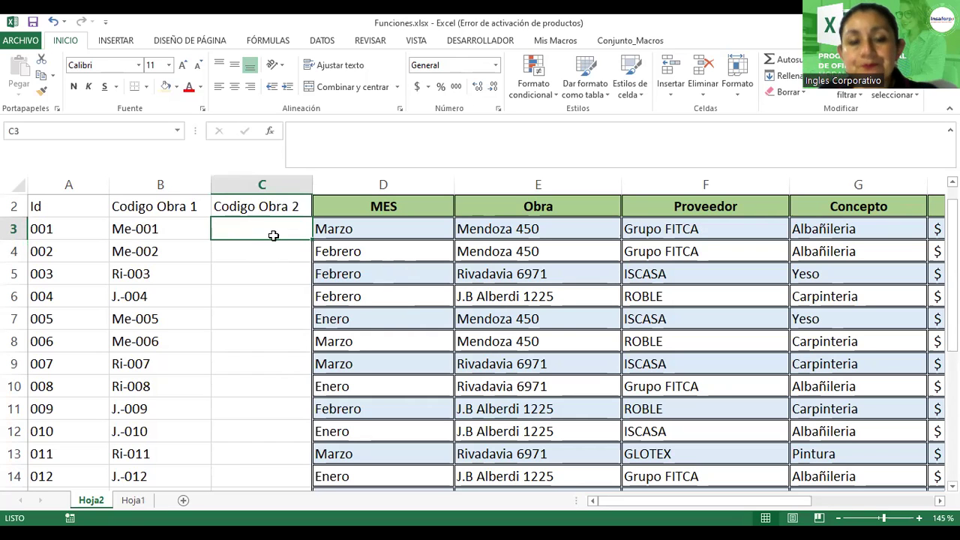
scroll(273, 236, up, 1)
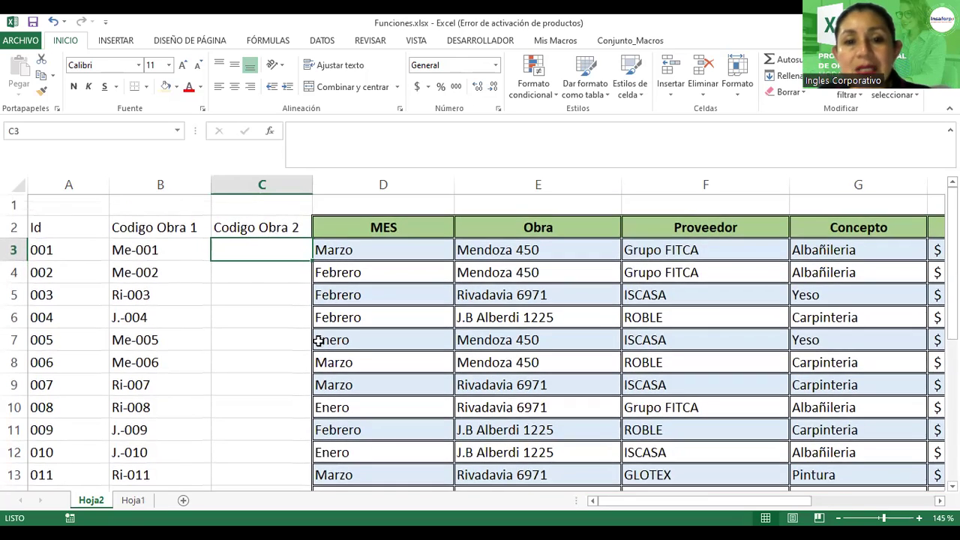
text(=d)
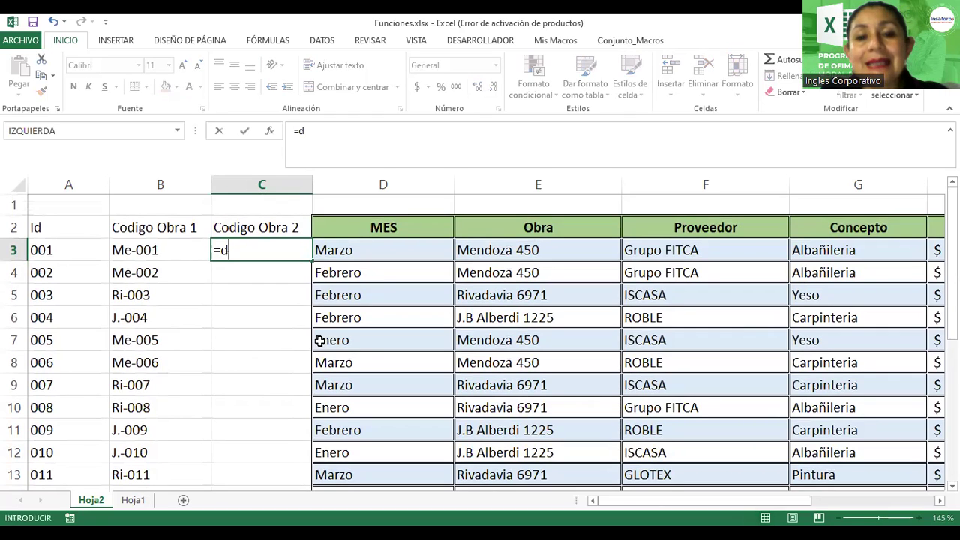
text(erecha)
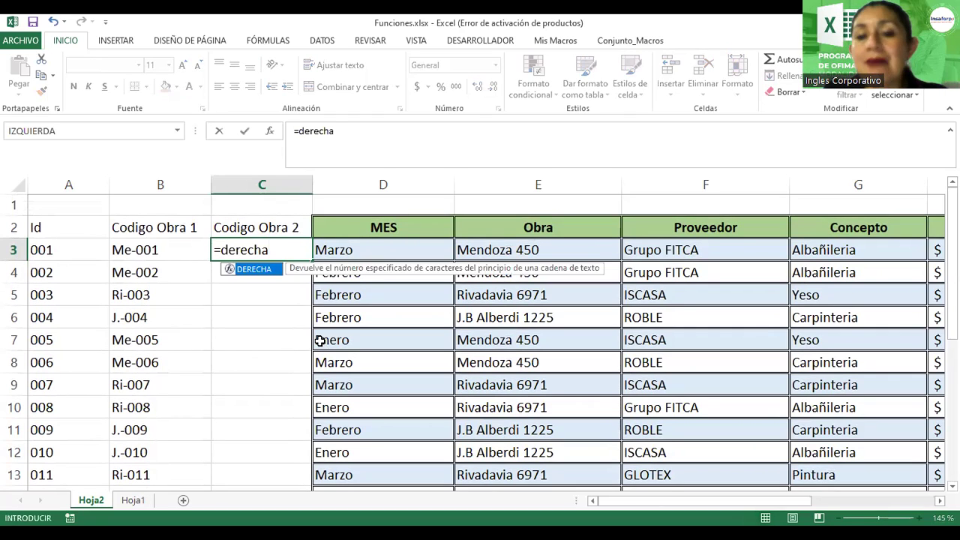
text(()
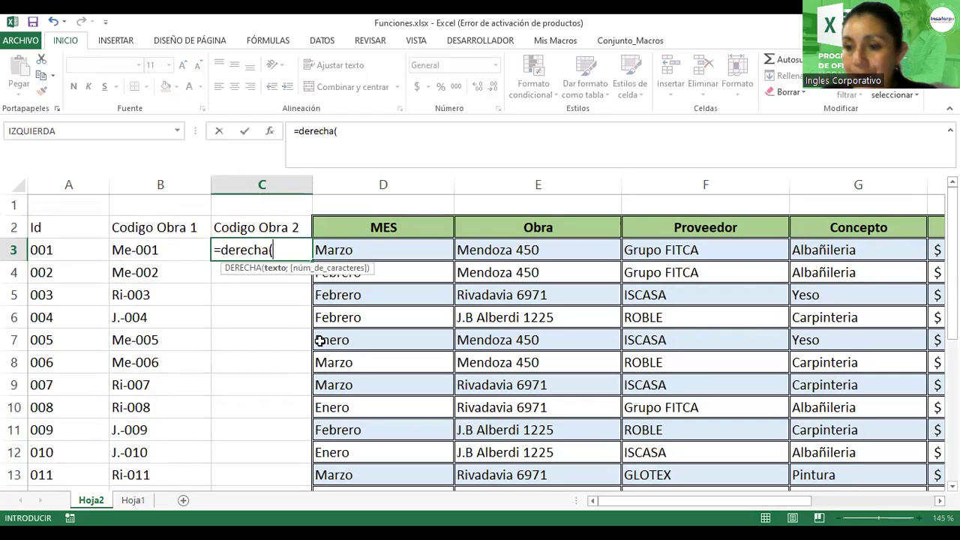
click(661, 252)
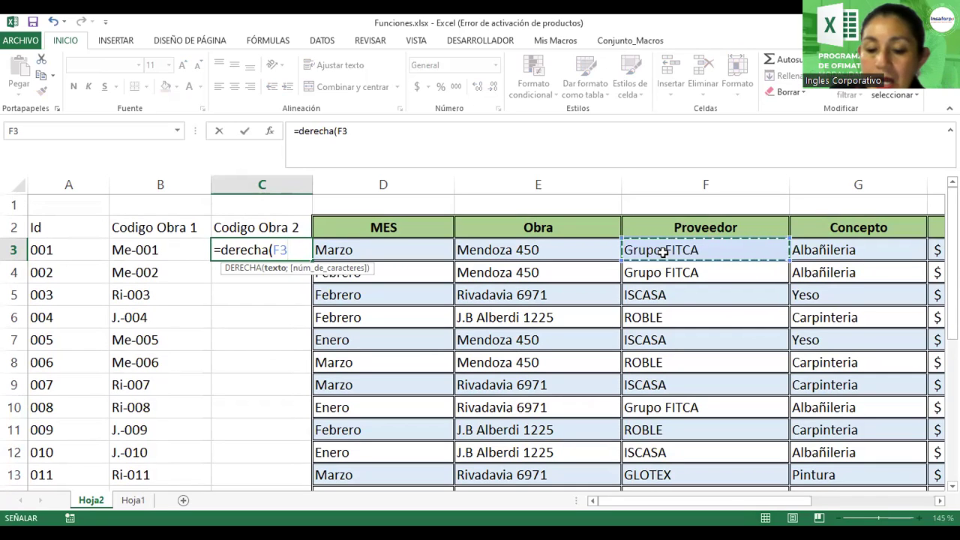
text(;)
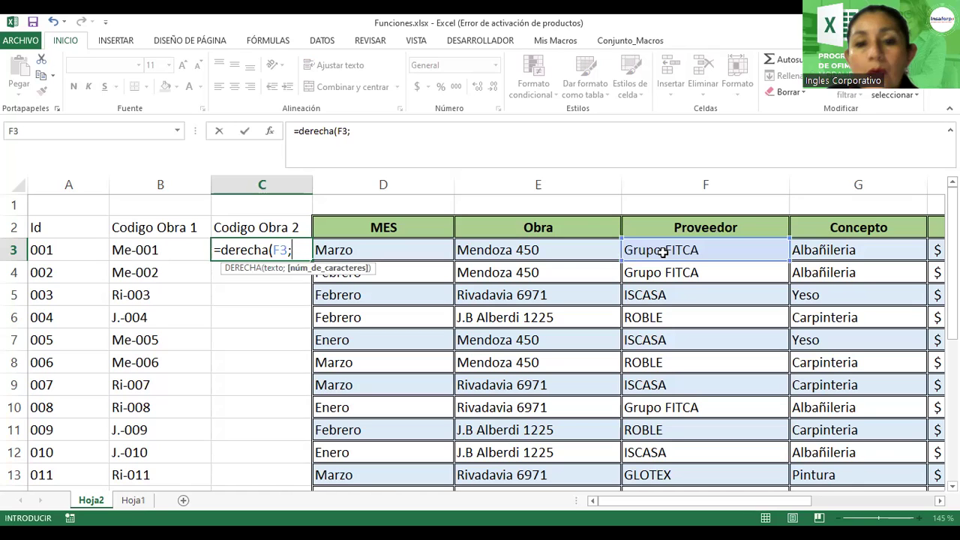
text(4)
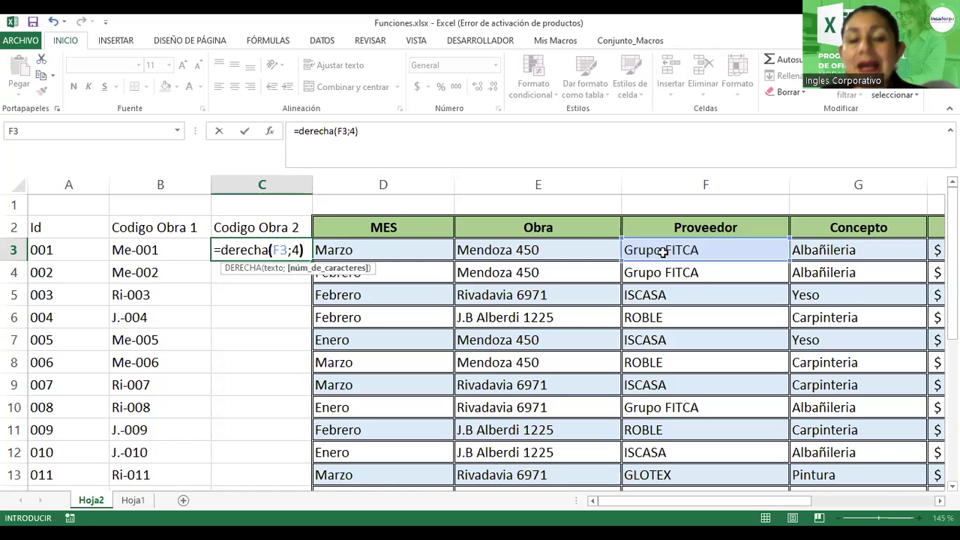
key(BackSpace)
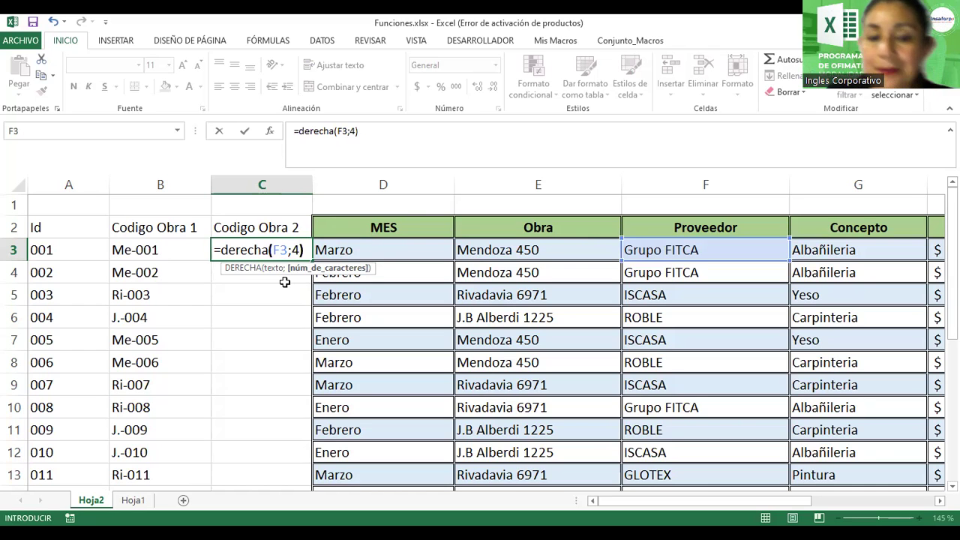
text())
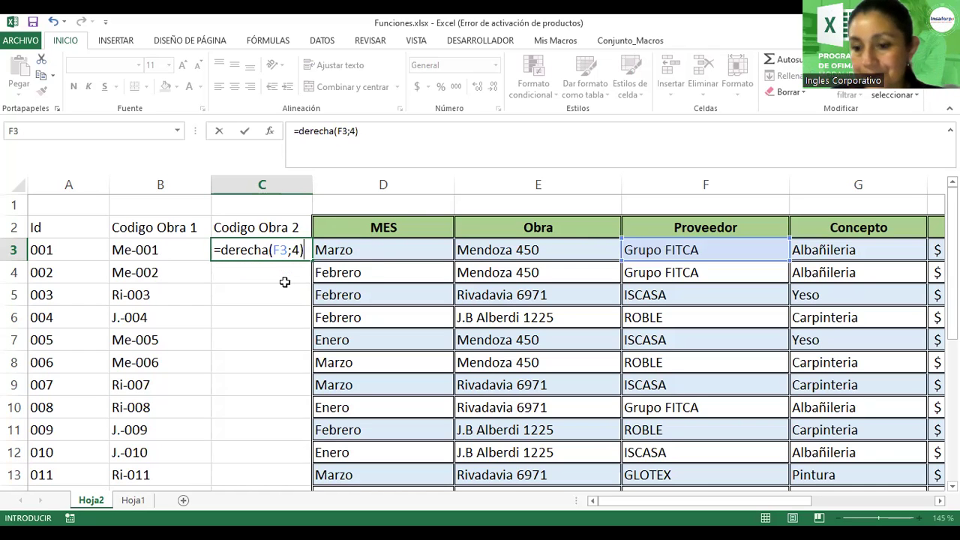
key(Return)
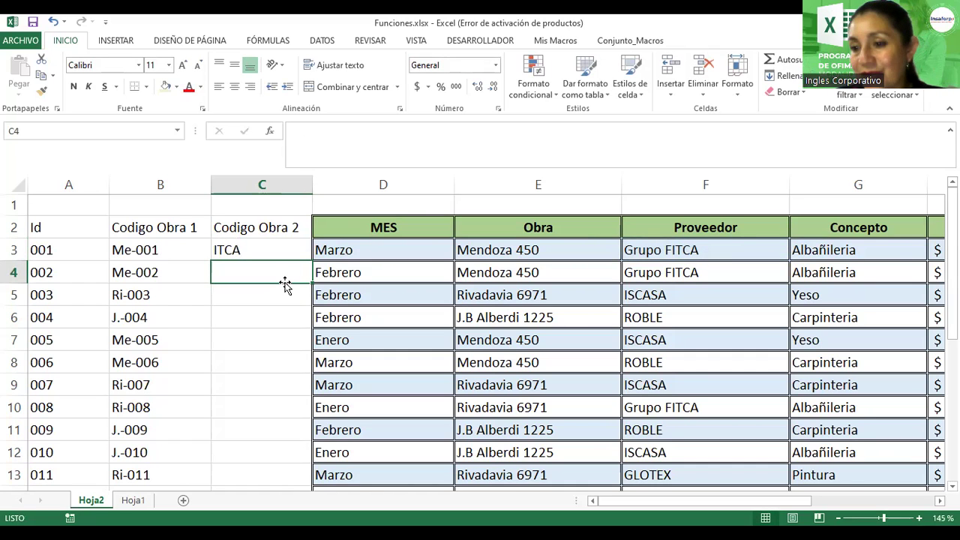
double_click(259, 252)
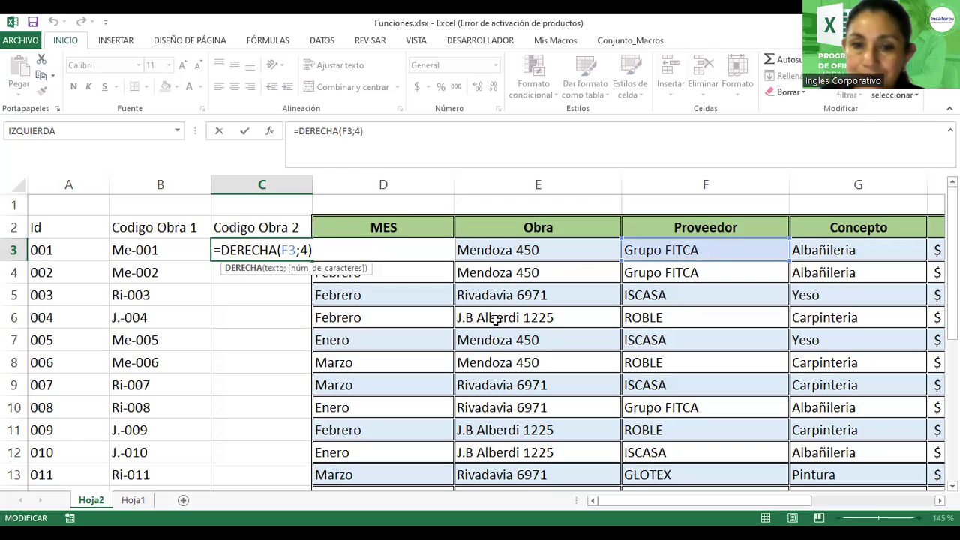
key(Return)
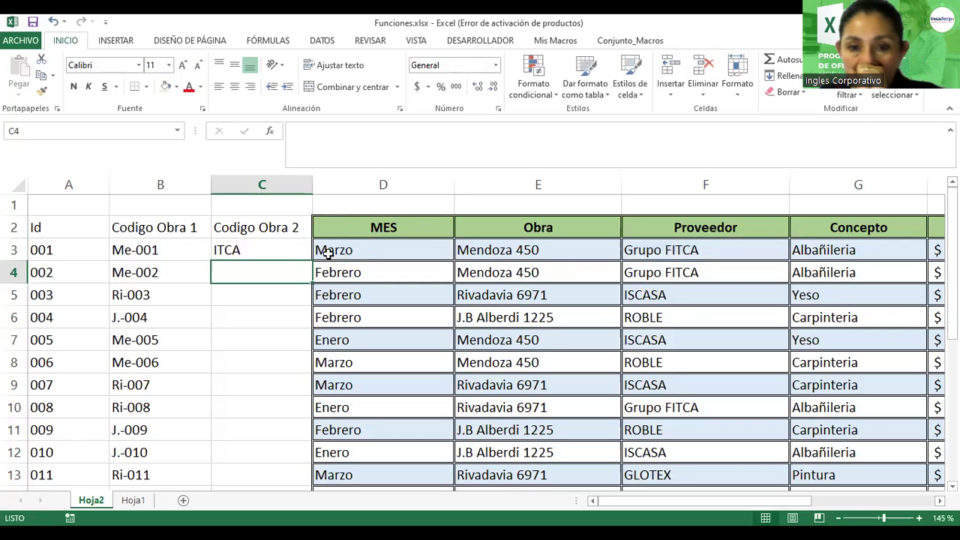
click(288, 250)
drag(312, 261, 308, 335)
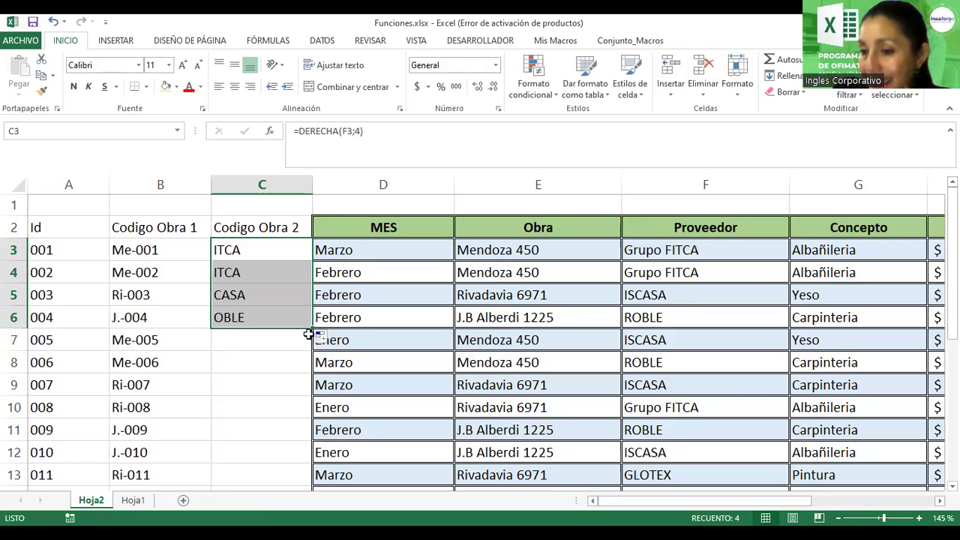
Step: Extend C3's formula to =DERECHA(F3;4)&"**"&A3 so it shows ITCA**001
double_click(268, 250)
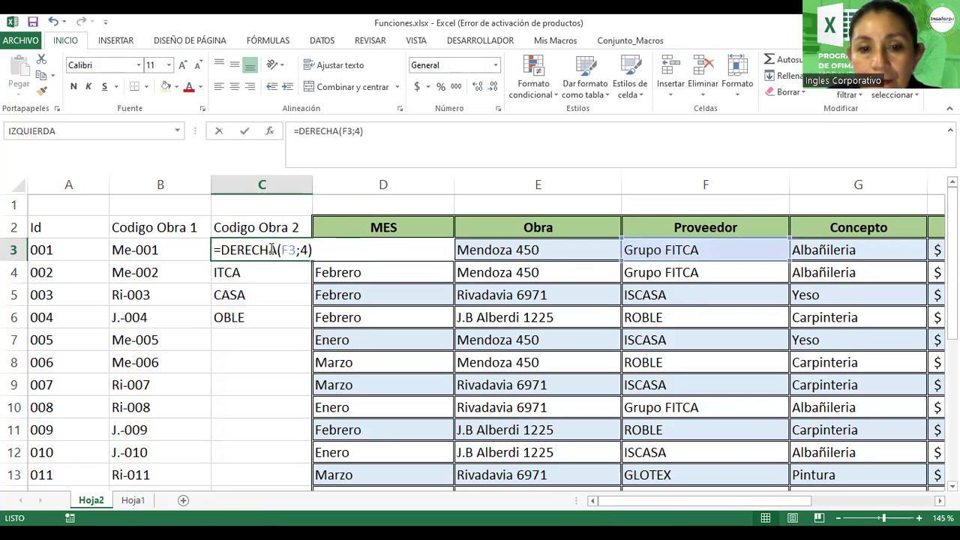
click(325, 250)
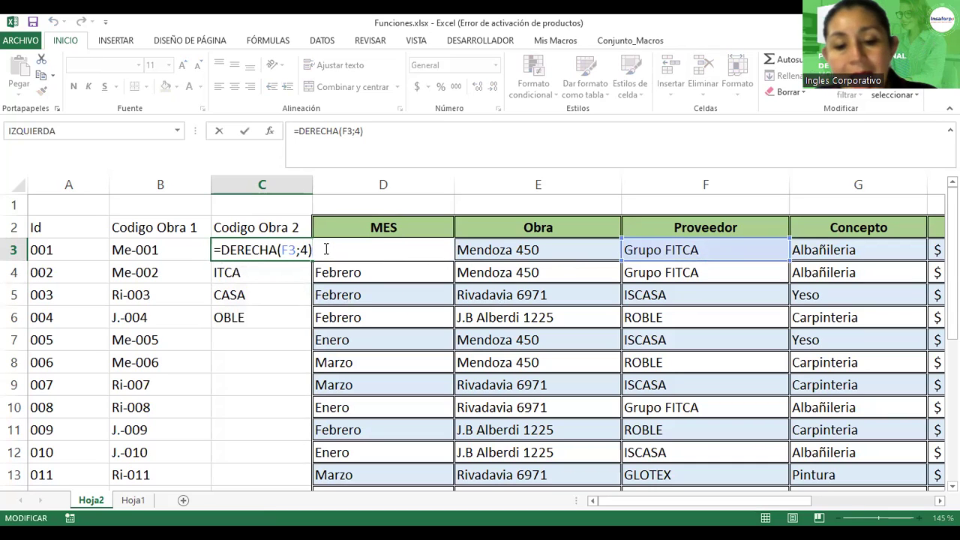
text(&)
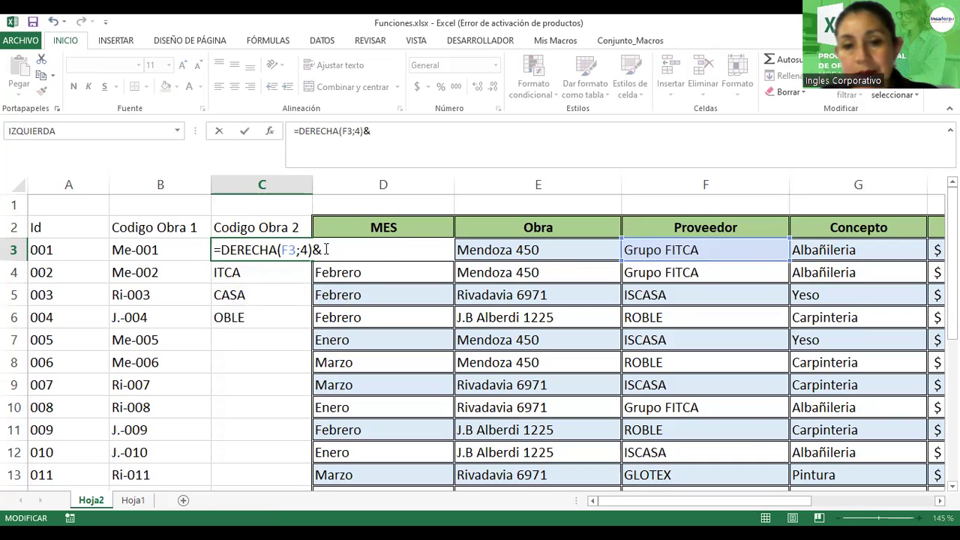
text(")
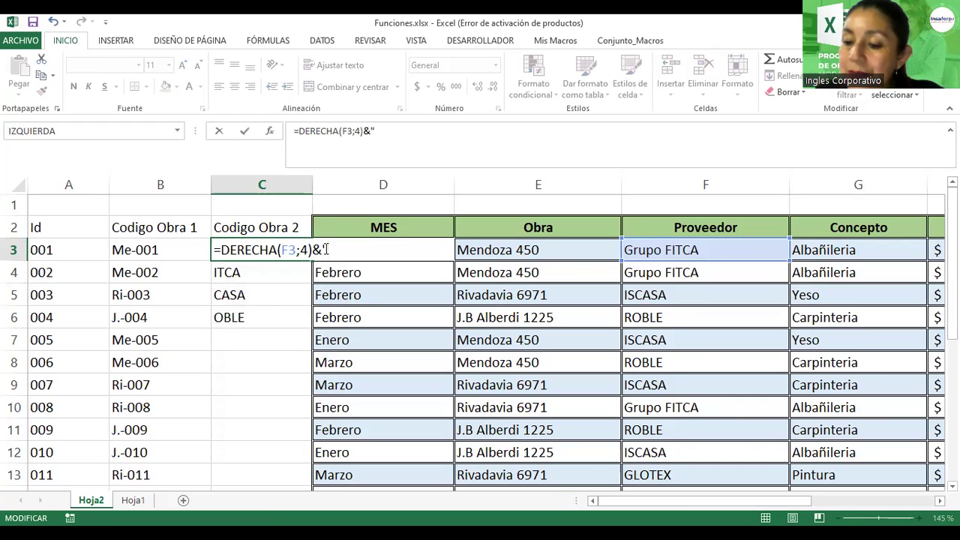
text(**")
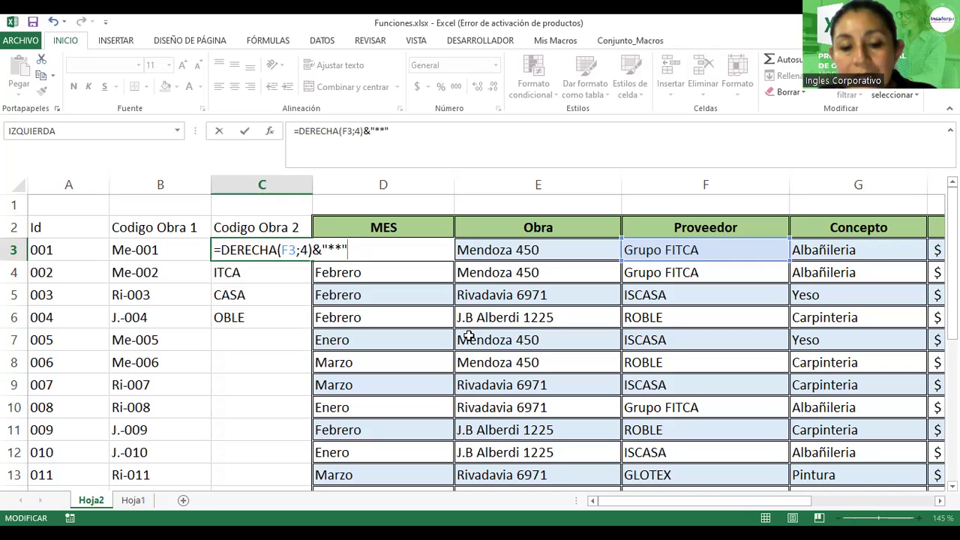
text(&)
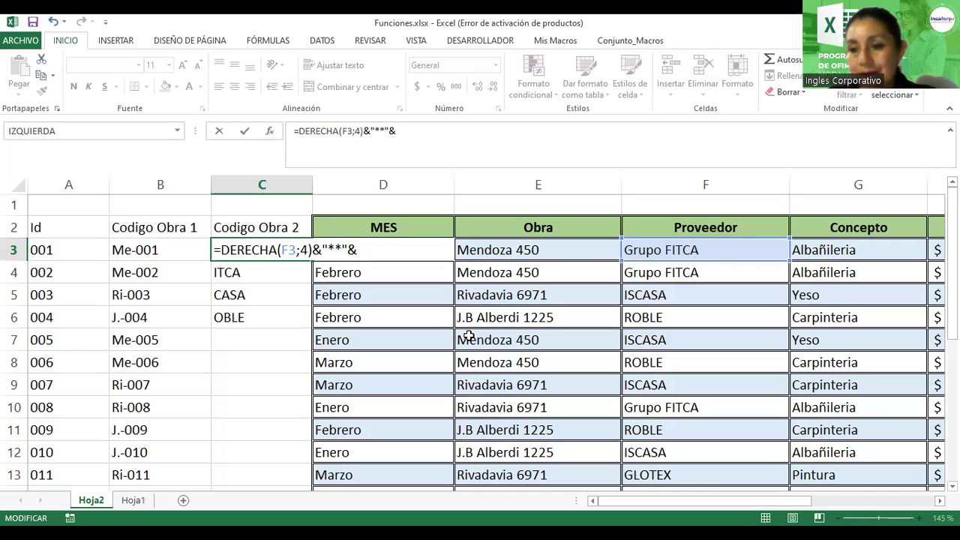
click(73, 244)
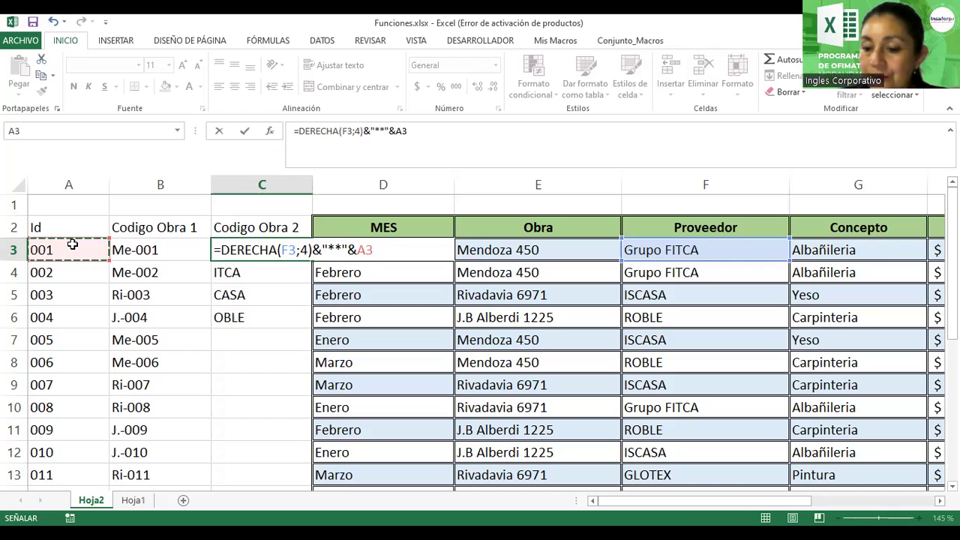
key(Return)
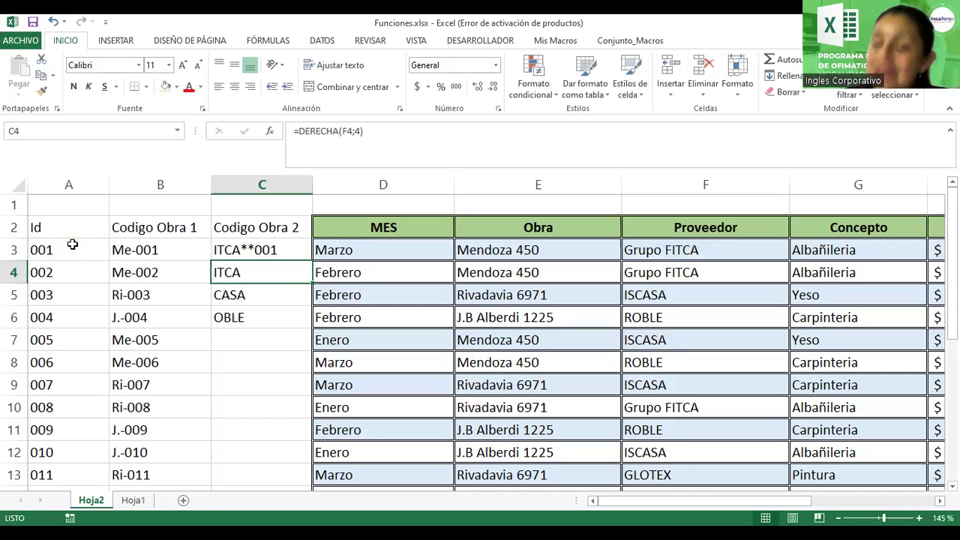
click(244, 250)
Step: Fill C3's formula down to C8, giving ITCA**001 through OBLE**006
drag(310, 261, 307, 362)
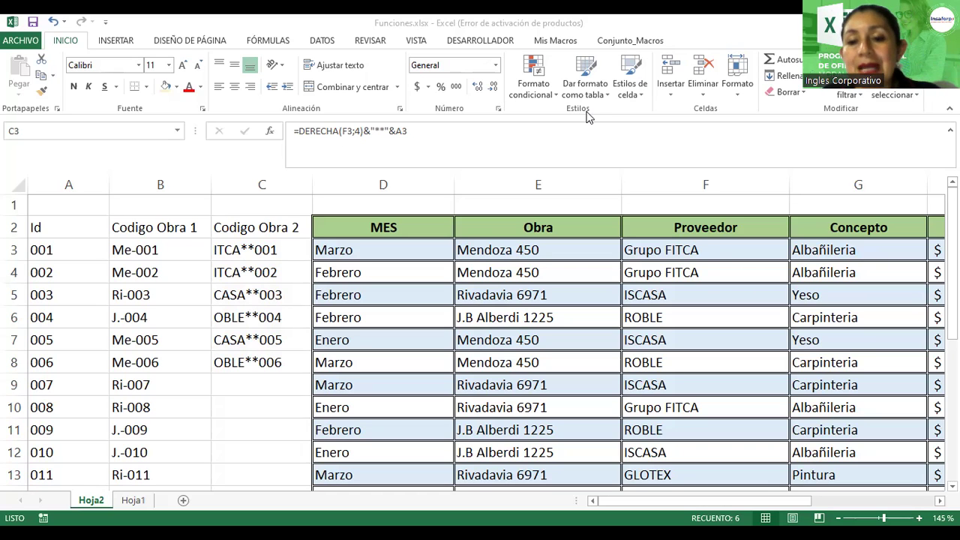
Step: Inspect the Codigo Obra 2 results and the formula in C3
click(272, 291)
click(271, 254)
key(ctrl+Down)
click(270, 250)
double_click(268, 250)
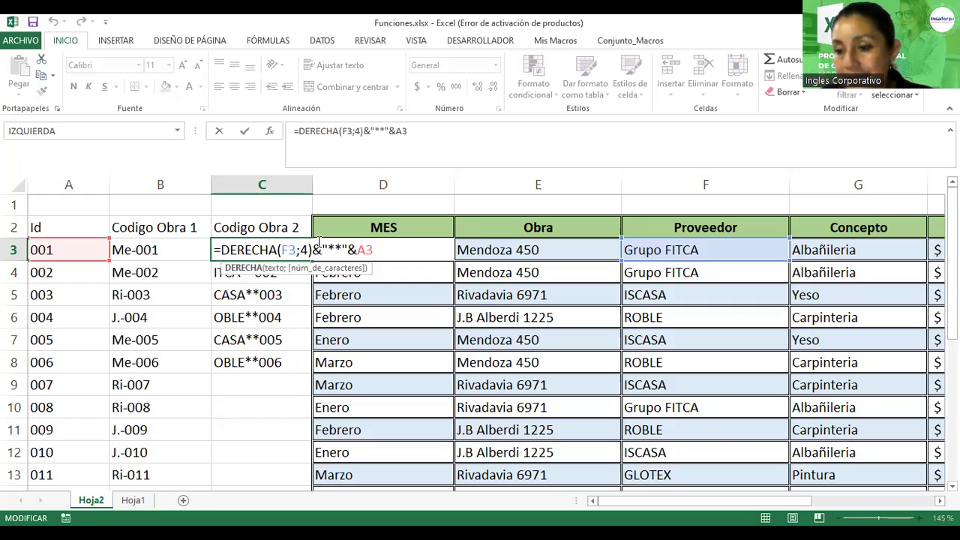
Step: Fill the formula from C8 down to C13, adding CASA**007 through OTEX**011
click(289, 363)
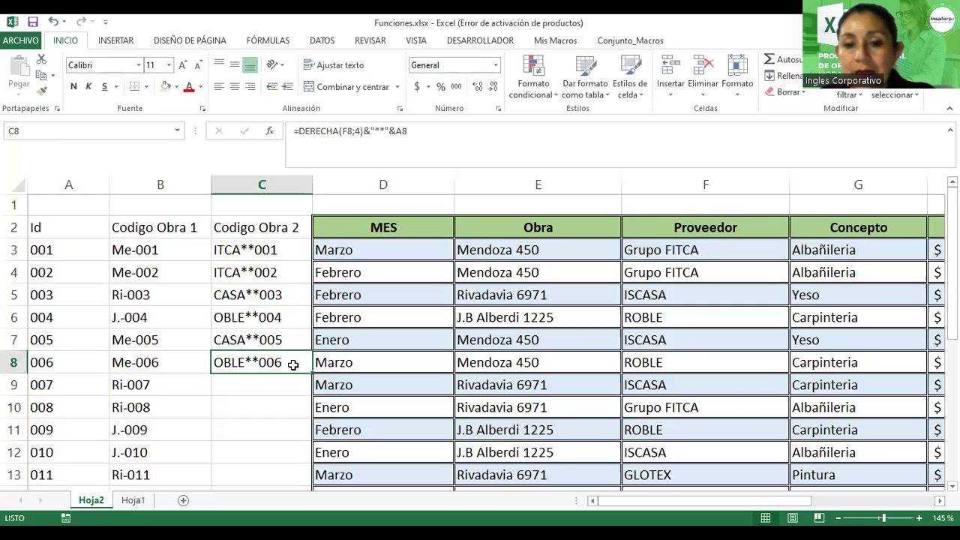
drag(310, 373, 311, 485)
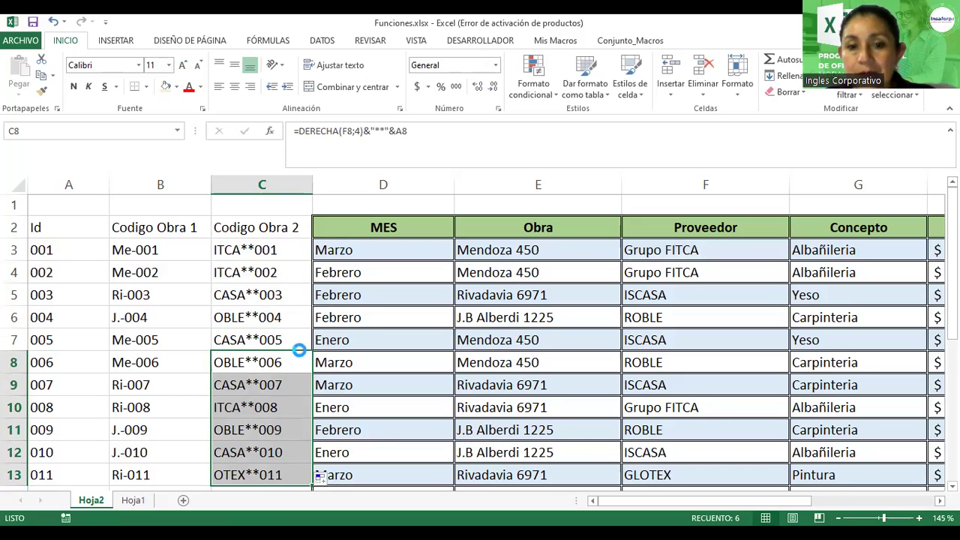
scroll(298, 350, down, 3)
scroll(299, 351, down, 2)
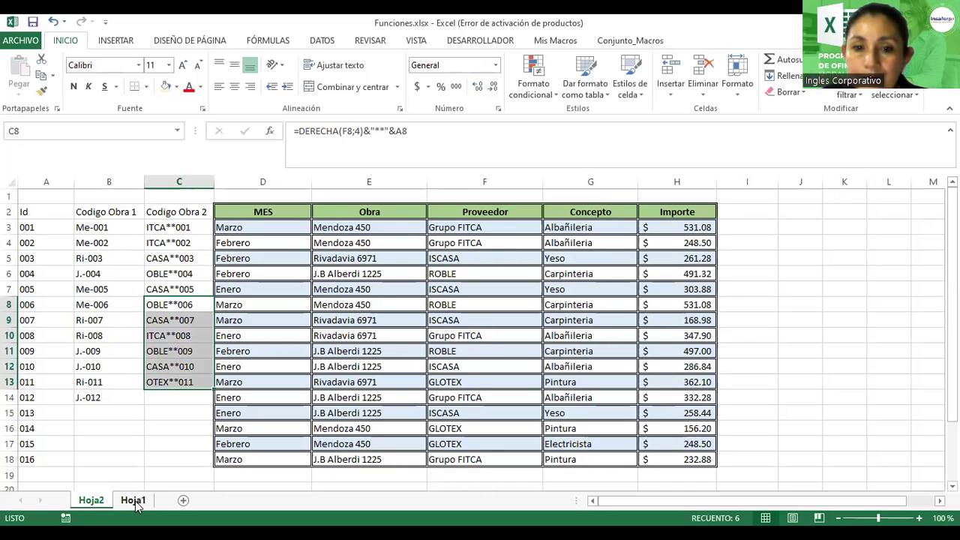
click(688, 264)
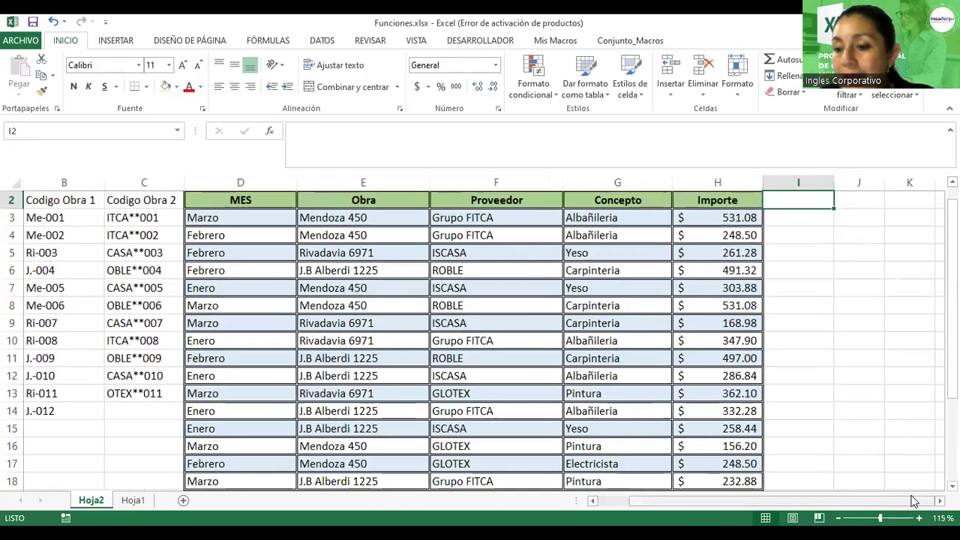
Step: Enter headers Mayusc in I2 and Minuscula in J2, and widen column I
click(938, 502)
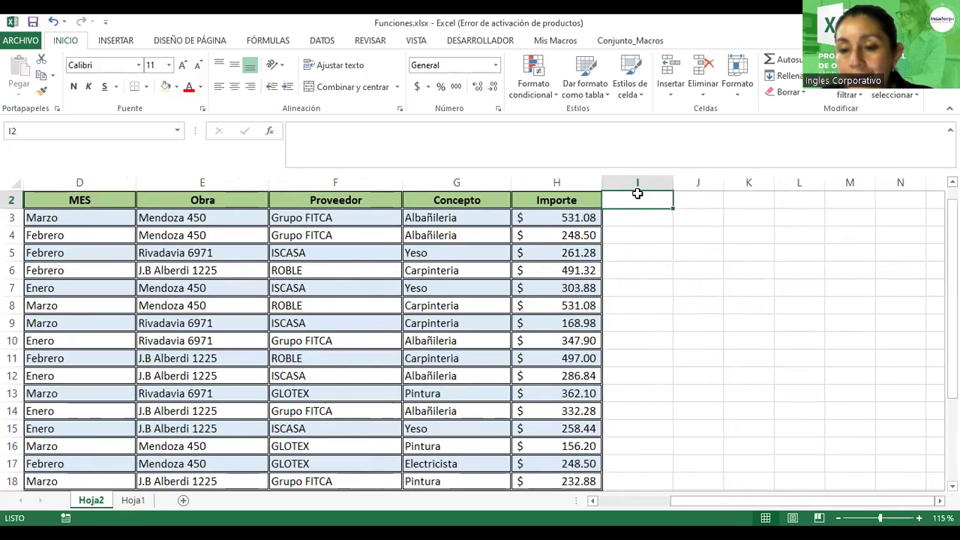
text(Mayusc)
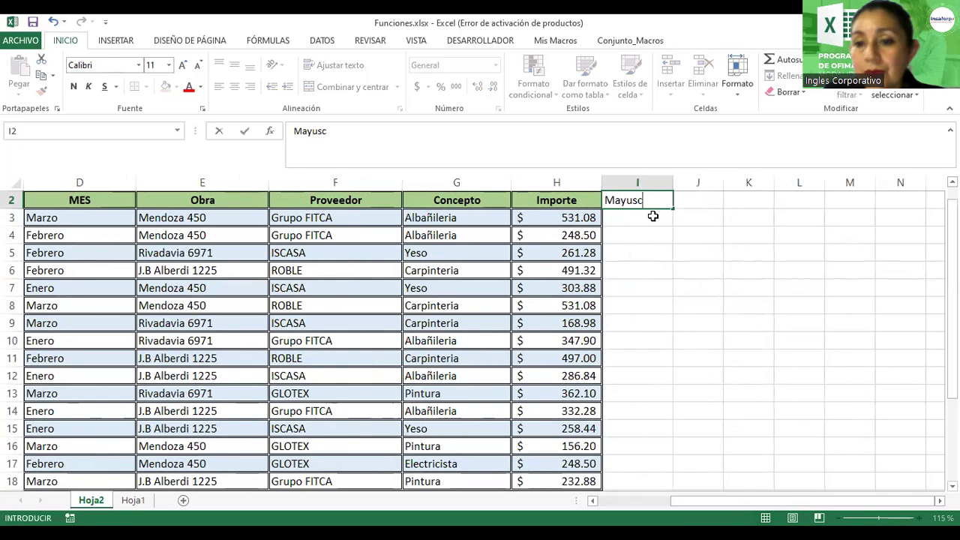
key(ctrl+Return)
key(Tab)
text(M)
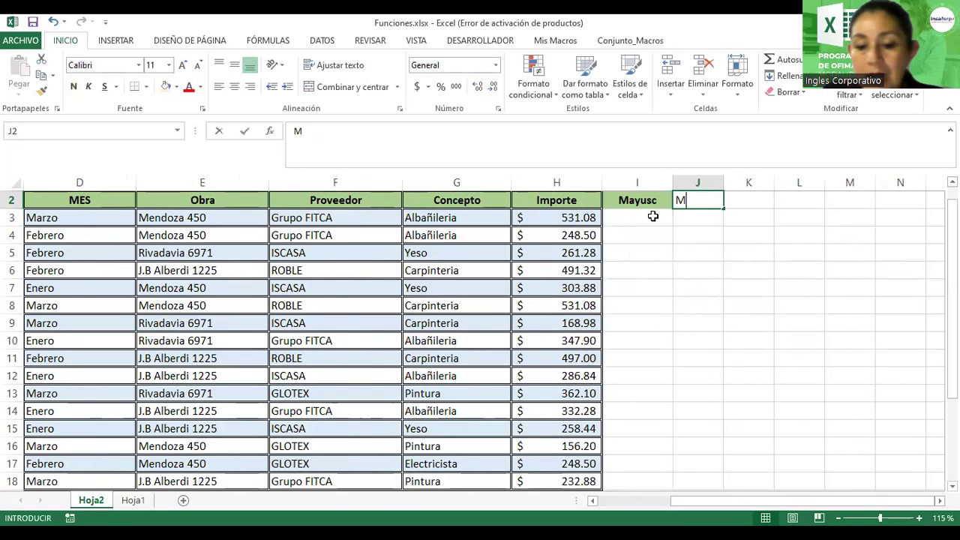
text(inuscula)
key(Return)
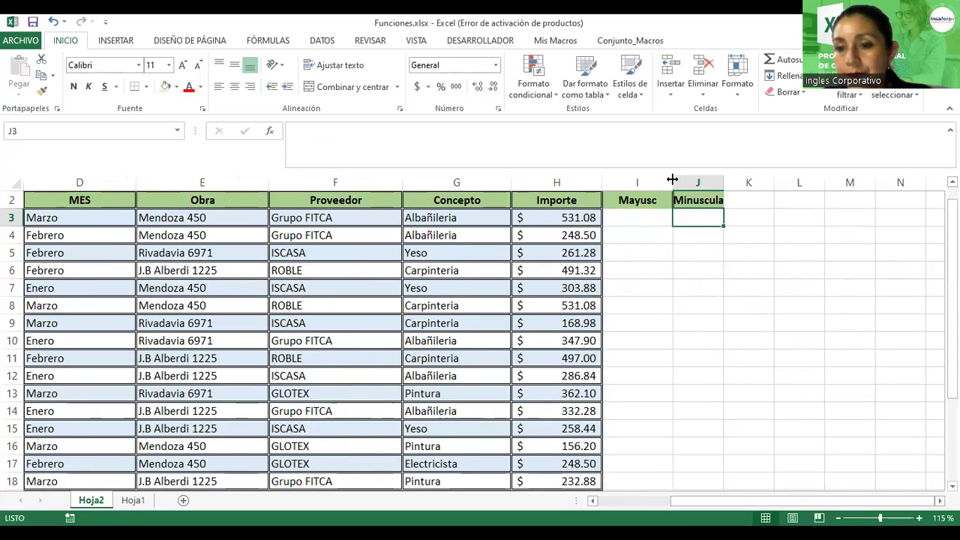
drag(673, 182, 765, 182)
click(663, 219)
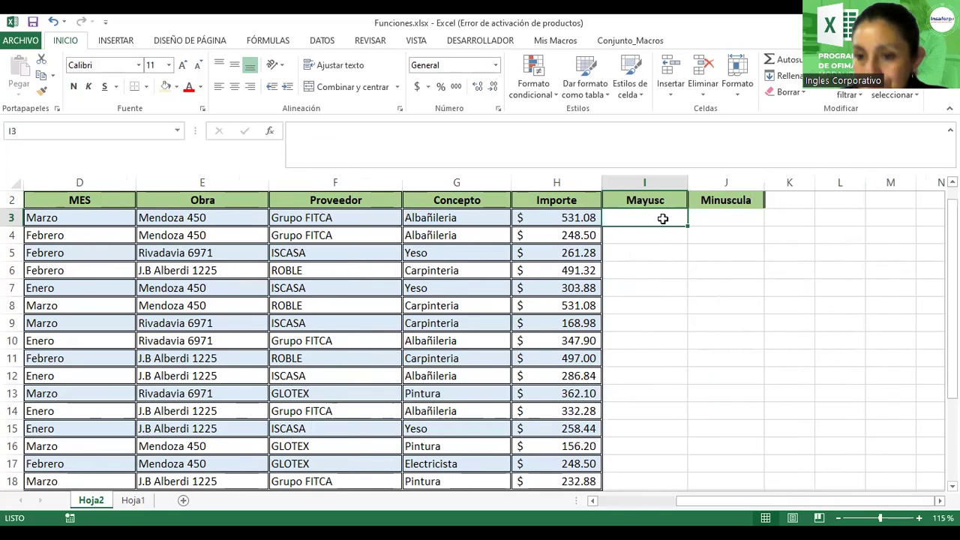
Step: Enter =MAYUSC(D3) in I3 and fill it down to I18, showing months like MARZO
text(=)
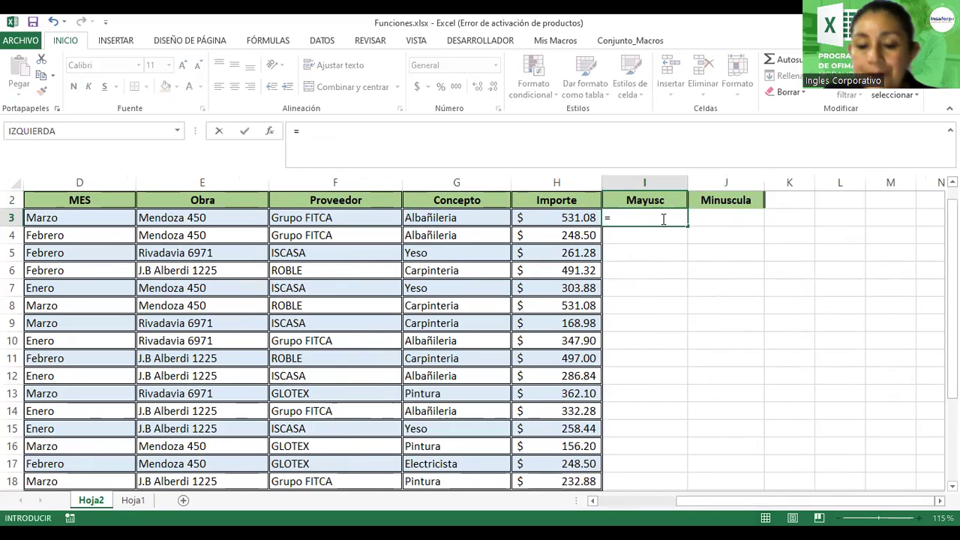
text(mayu)
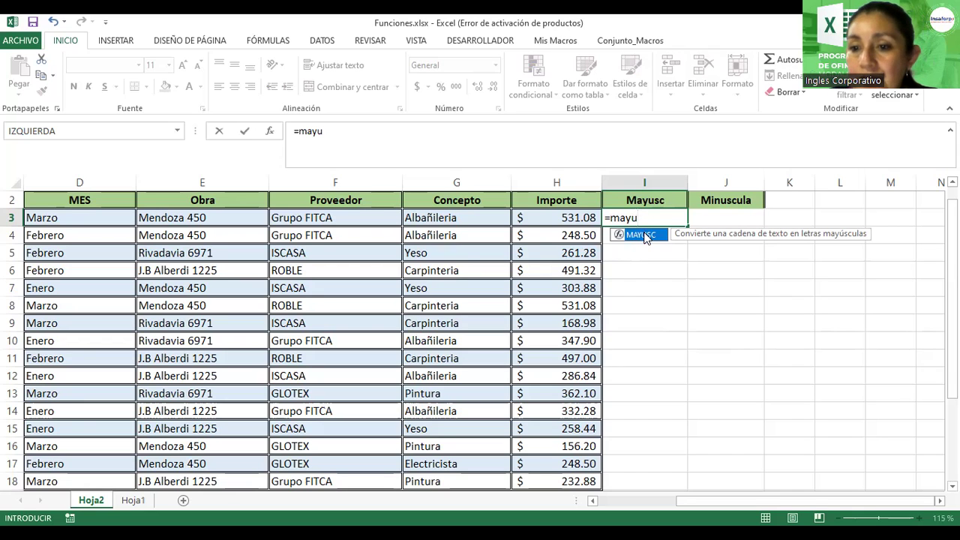
double_click(644, 235)
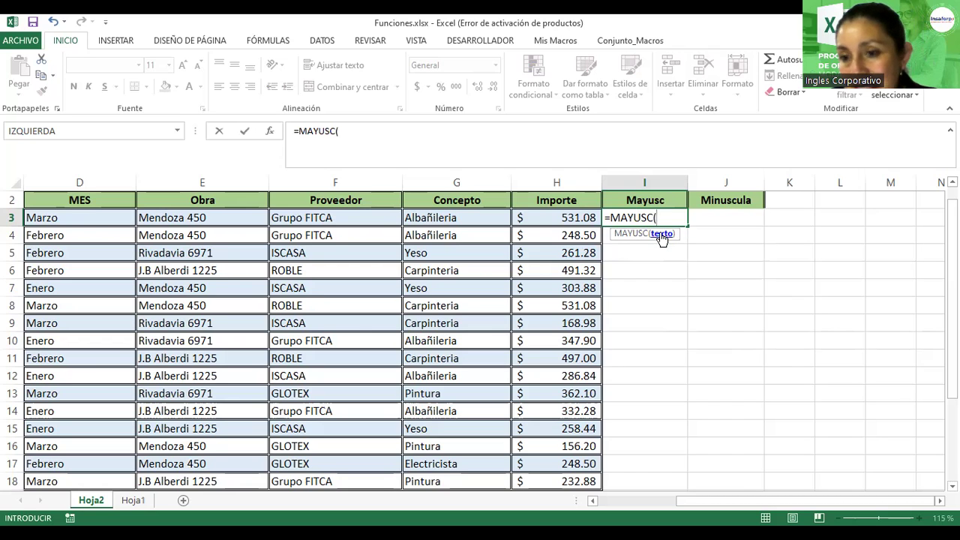
click(51, 218)
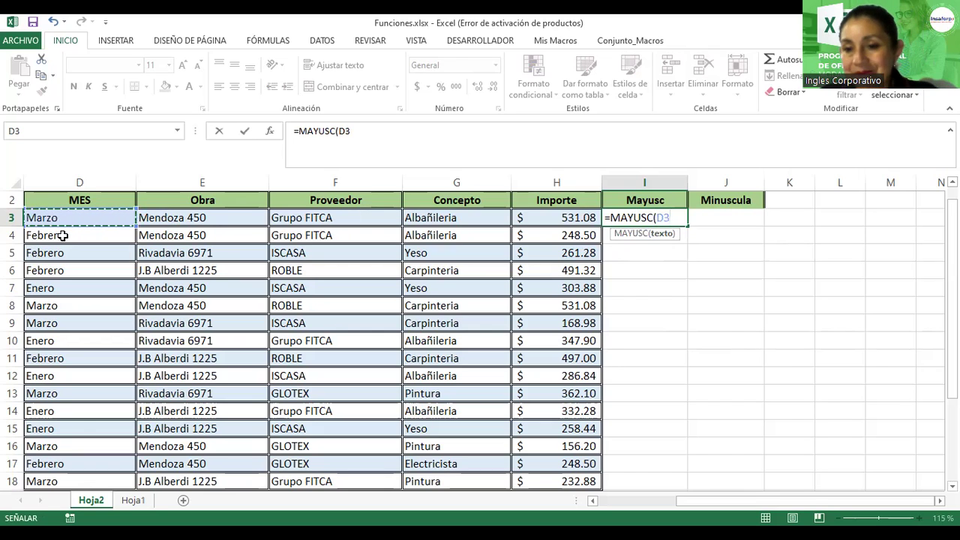
text())
key(Return)
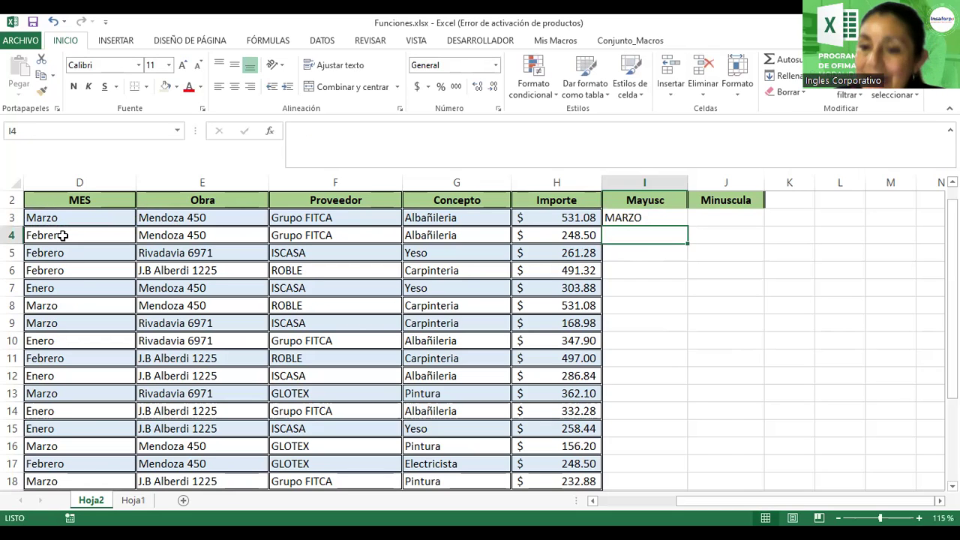
click(667, 218)
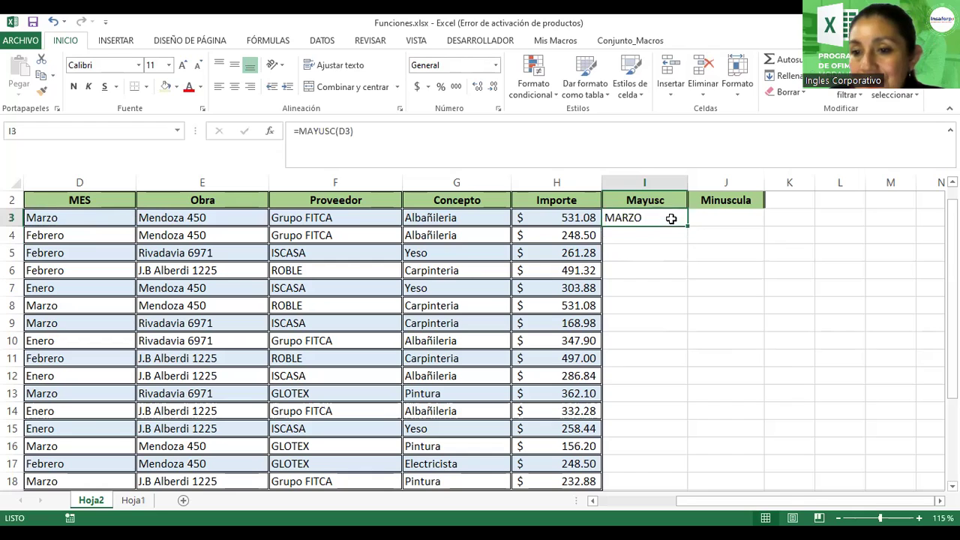
drag(688, 226, 673, 486)
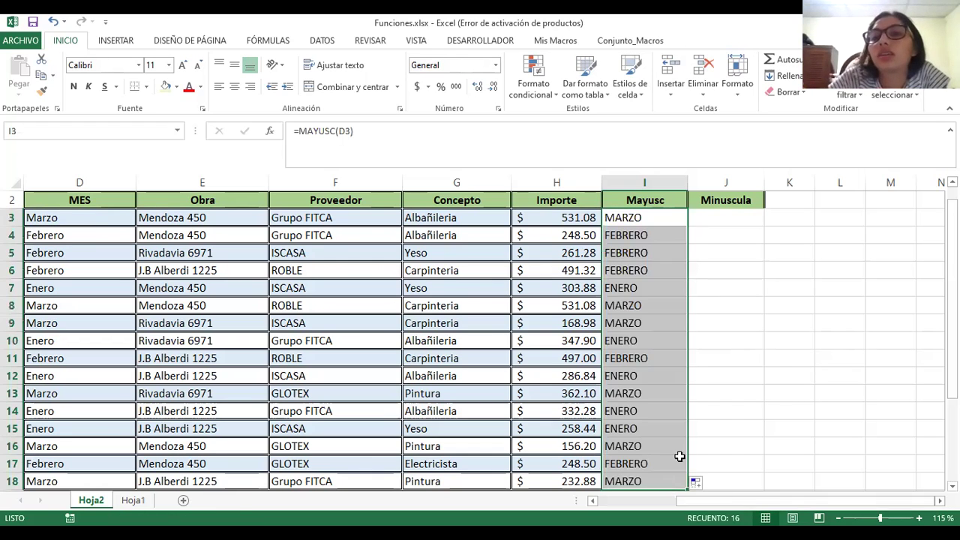
double_click(639, 217)
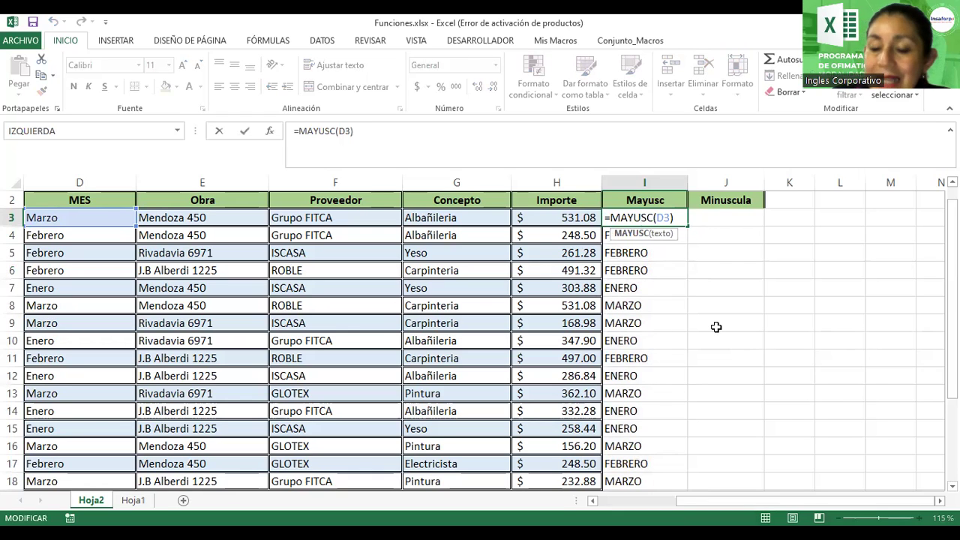
key(Return)
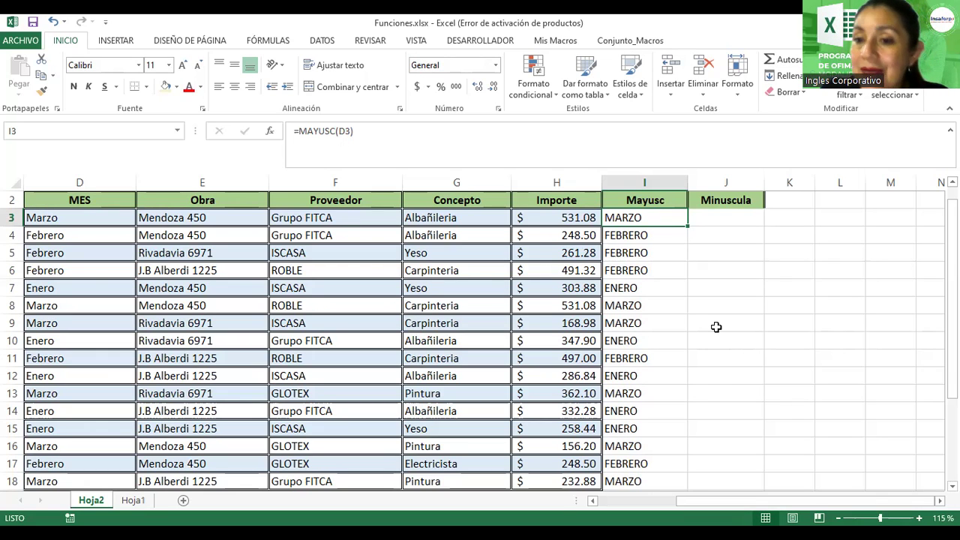
drag(655, 218, 684, 358)
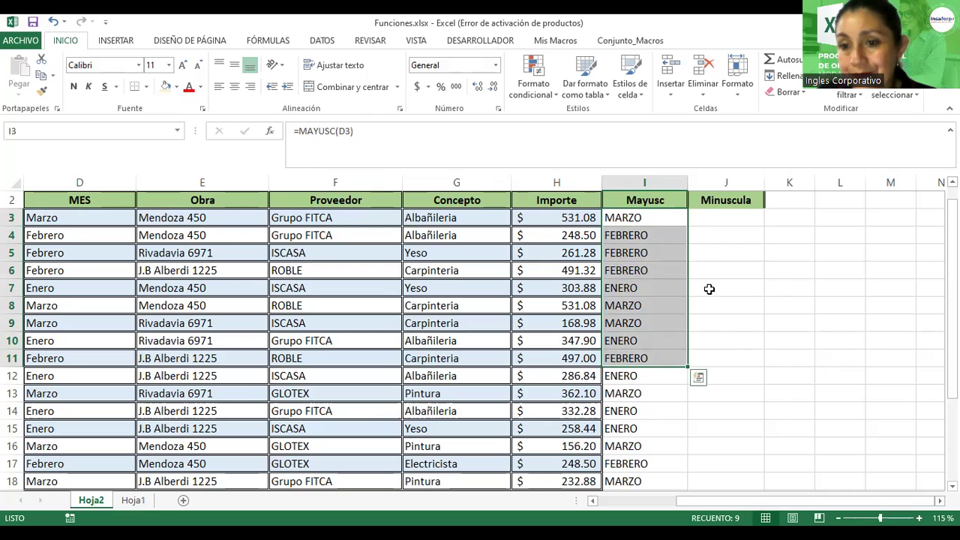
click(650, 264)
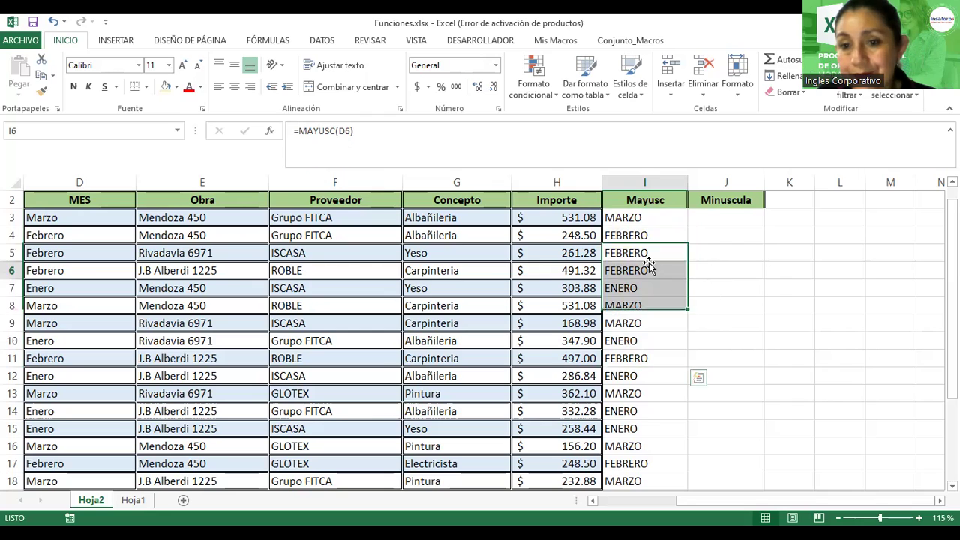
click(628, 217)
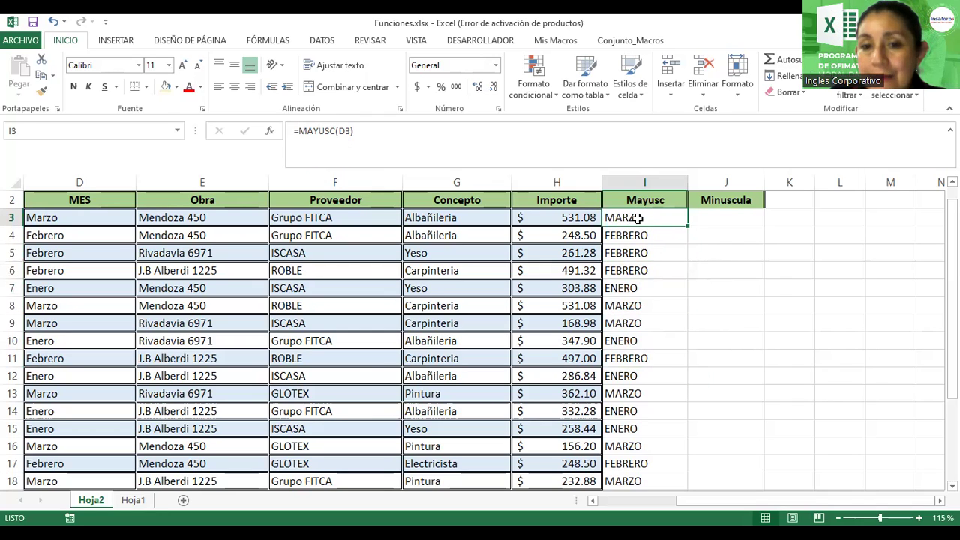
double_click(637, 217)
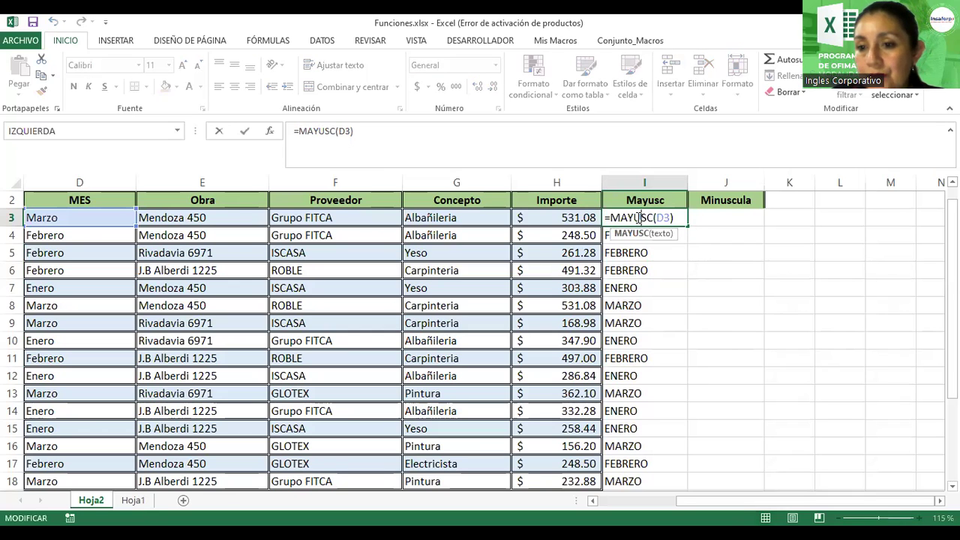
Step: Enter =MINUSC(I3) in J3 under Minuscula to show the month in lower case
key(Return)
click(715, 215)
text(=)
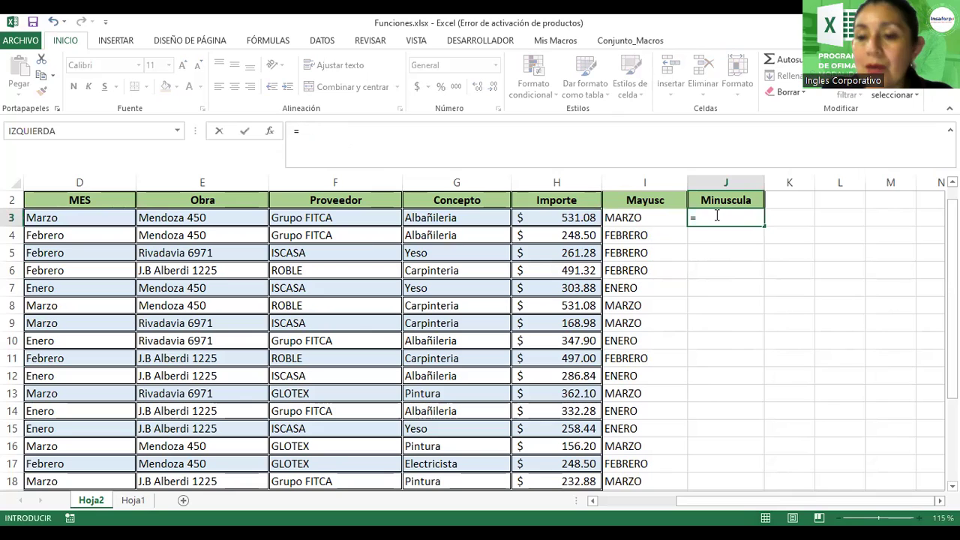
text(minu)
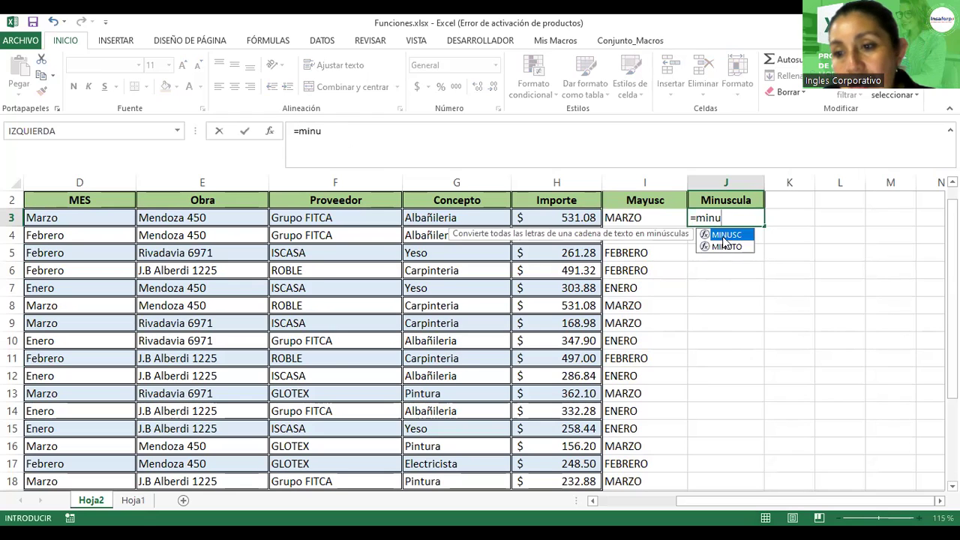
double_click(724, 237)
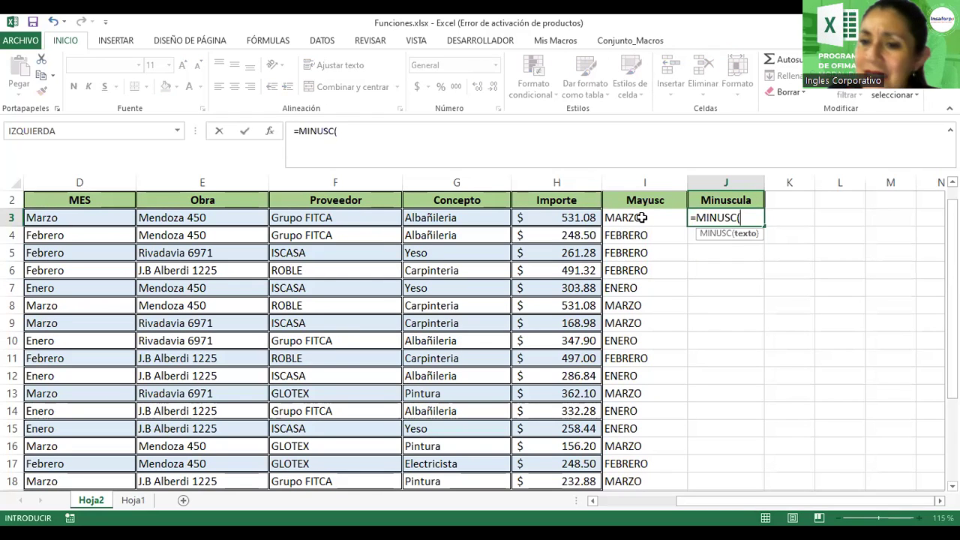
click(643, 218)
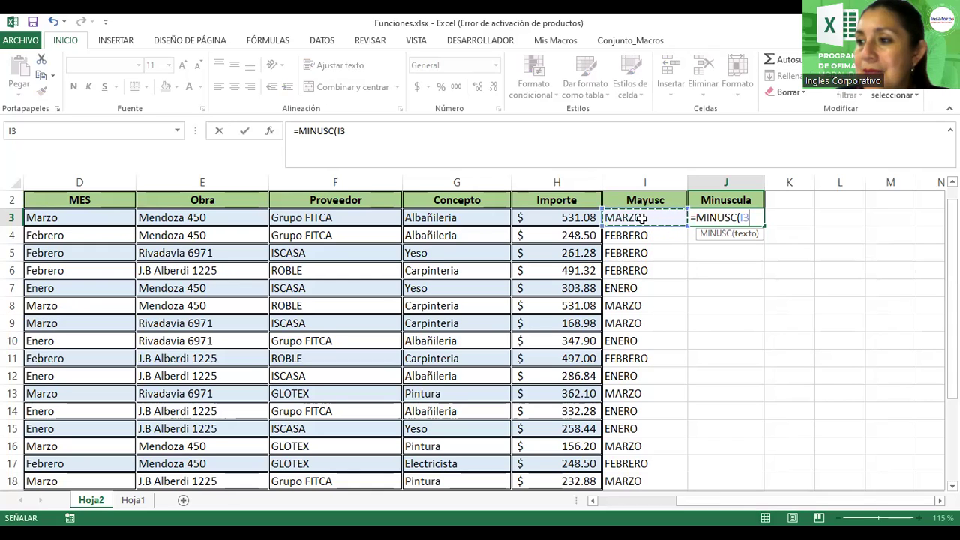
key(Return)
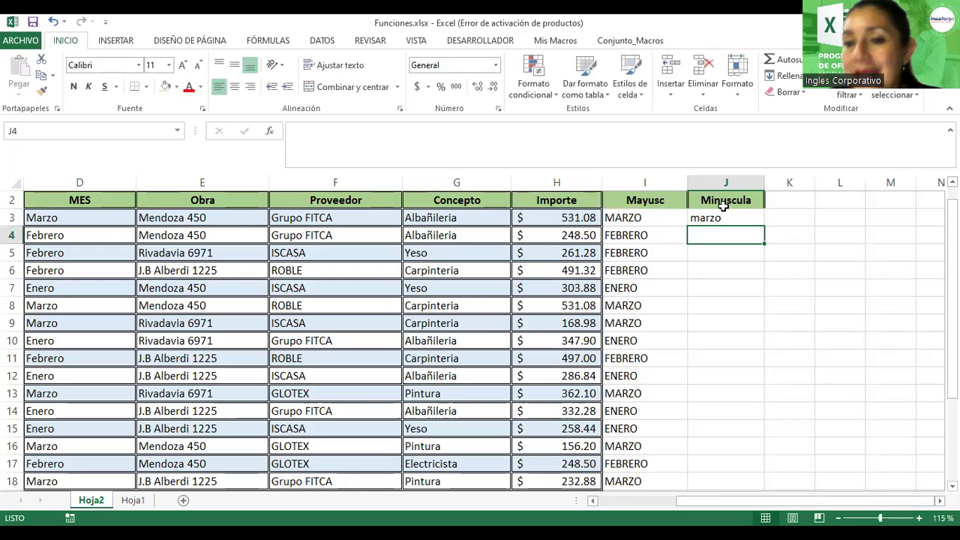
Step: Copy the J3 lower-case formula down to row 18 and check the result in row 10
click(722, 217)
drag(764, 226, 744, 412)
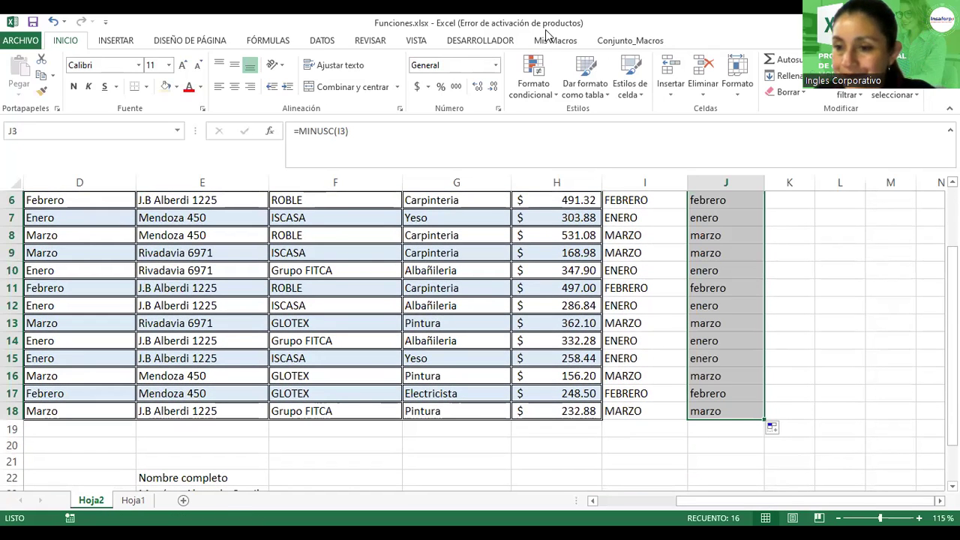
scroll(712, 298, up, 1)
click(712, 298)
scroll(713, 298, up, 1)
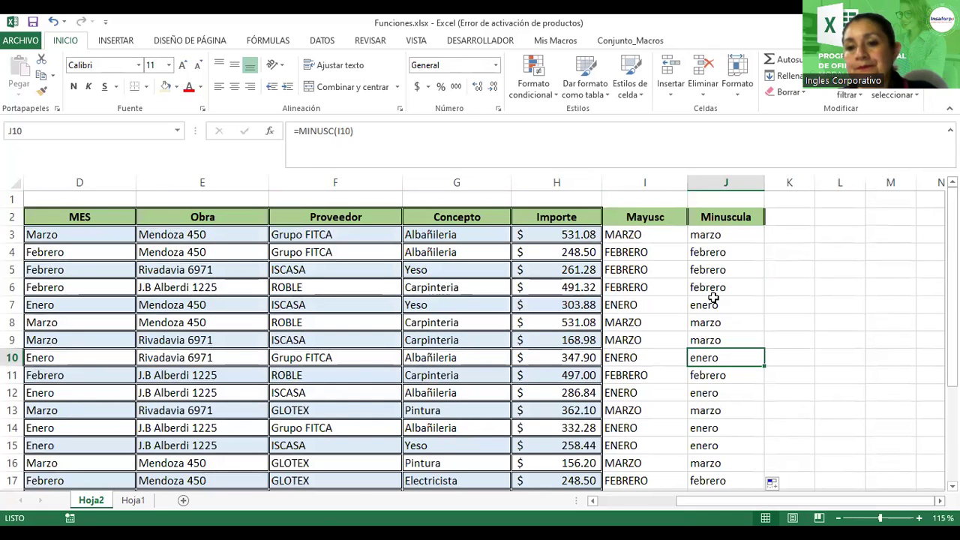